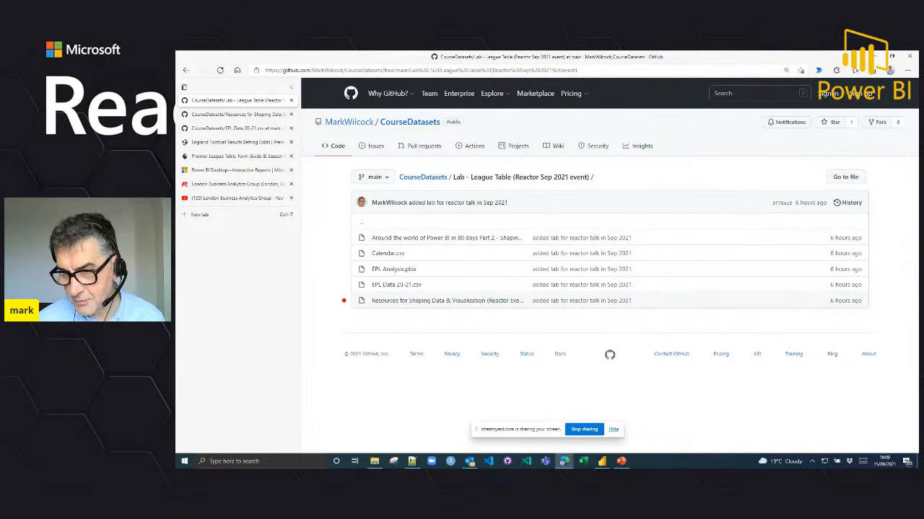
# Step: Review the Resources for Shaping Data & Visualisation document, including the league table terms, the Match Results example and the source column descriptions
pyautogui.moveTo(345, 292); pyautogui.dragTo(548, 316)
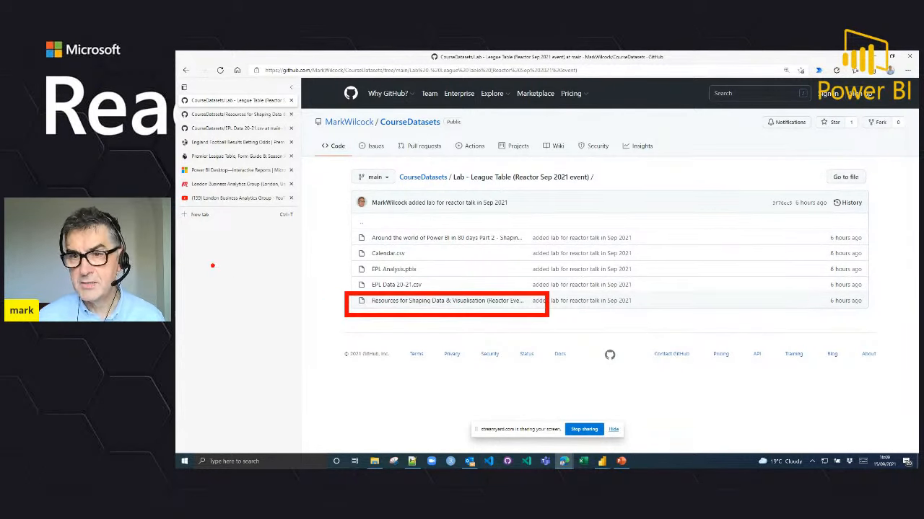
pyautogui.press('Escape')
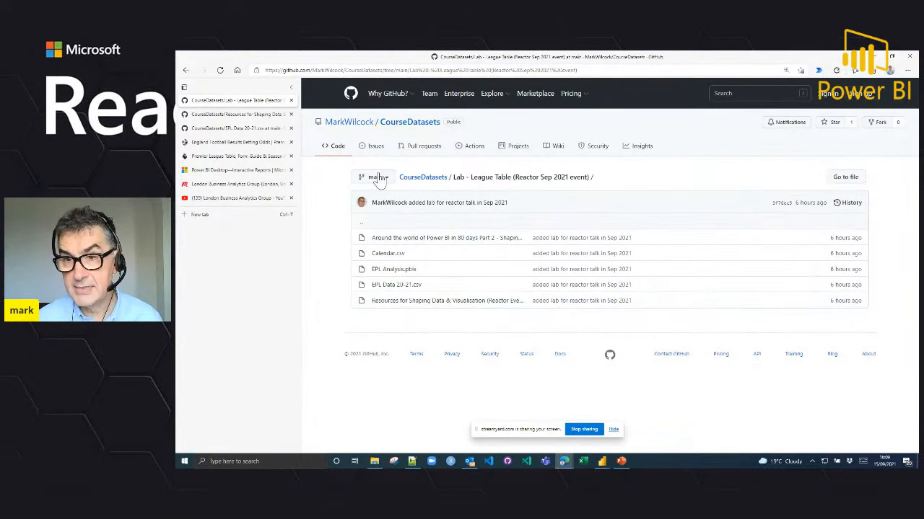
pyautogui.click(267, 115)
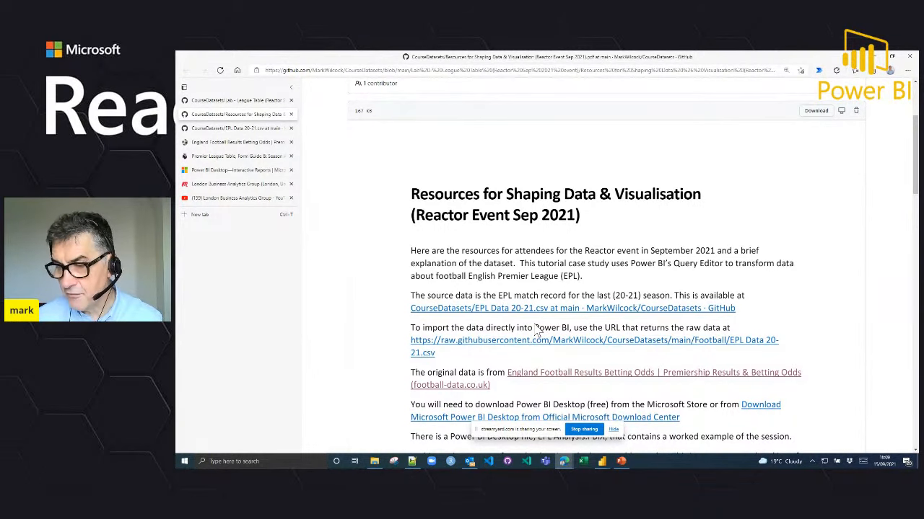
pyautogui.scroll(-3, 538, 332)
pyautogui.scroll(-2, 538, 332)
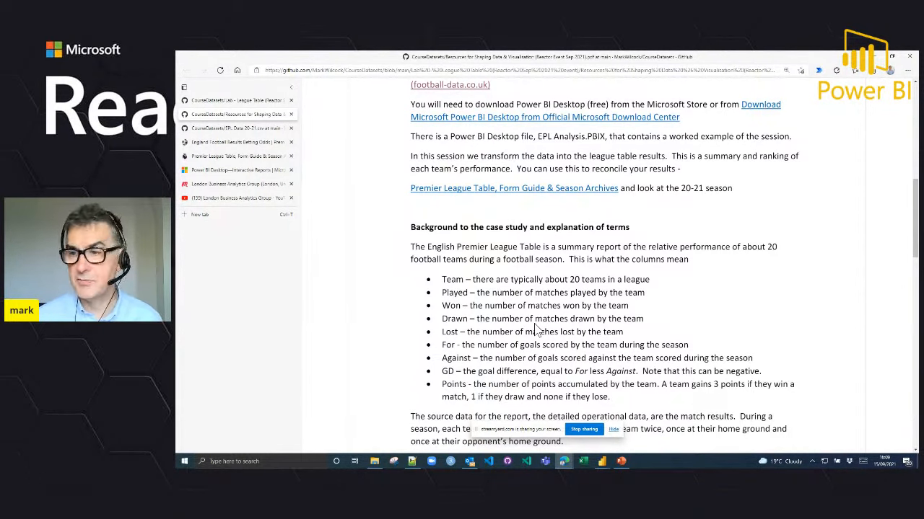
pyautogui.scroll(-4, 563, 299)
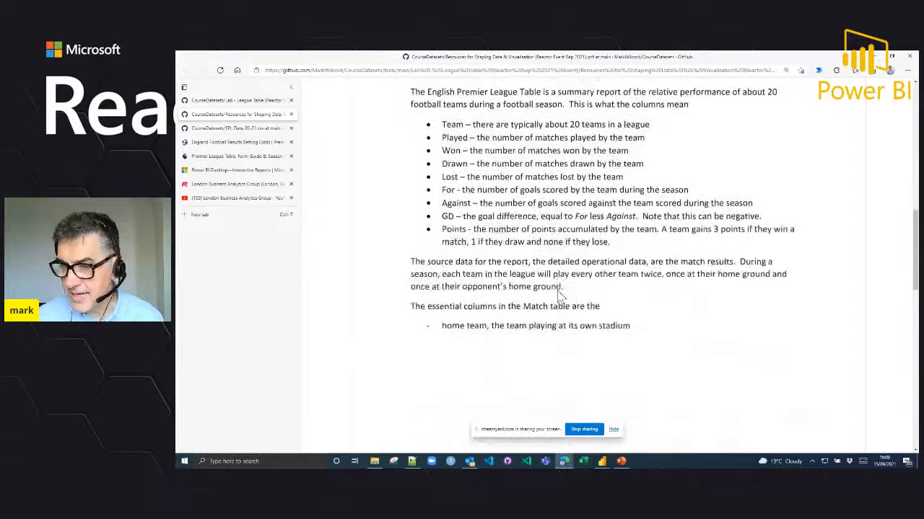
pyautogui.scroll(1, 562, 296)
pyautogui.scroll(-7, 561, 292)
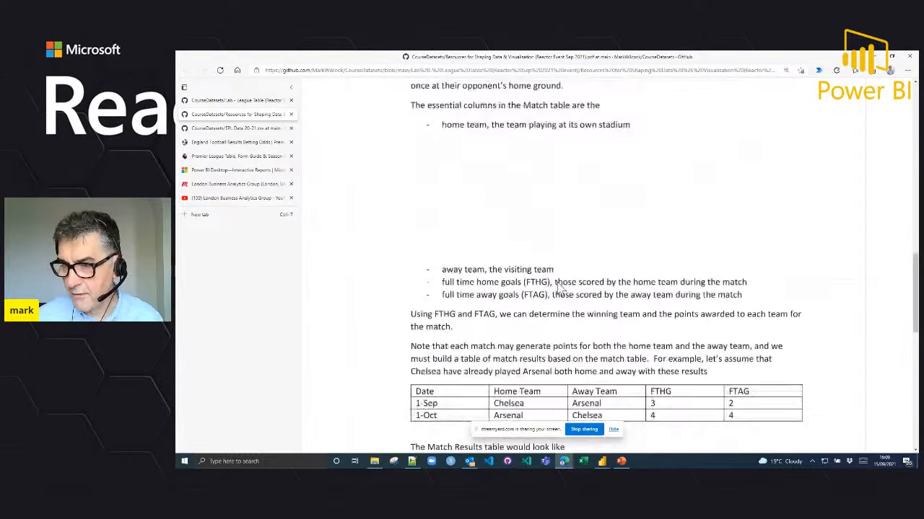
pyautogui.scroll(-4, 562, 292)
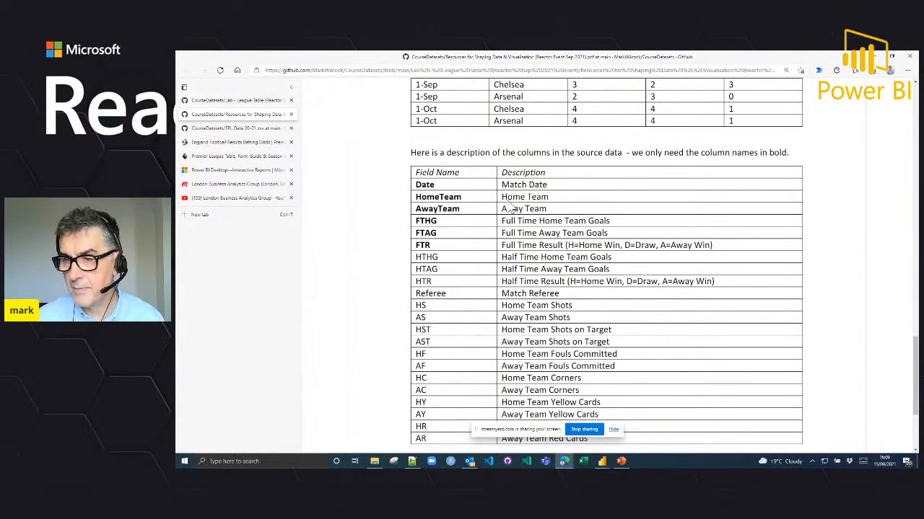
pyautogui.scroll(-3, 509, 205)
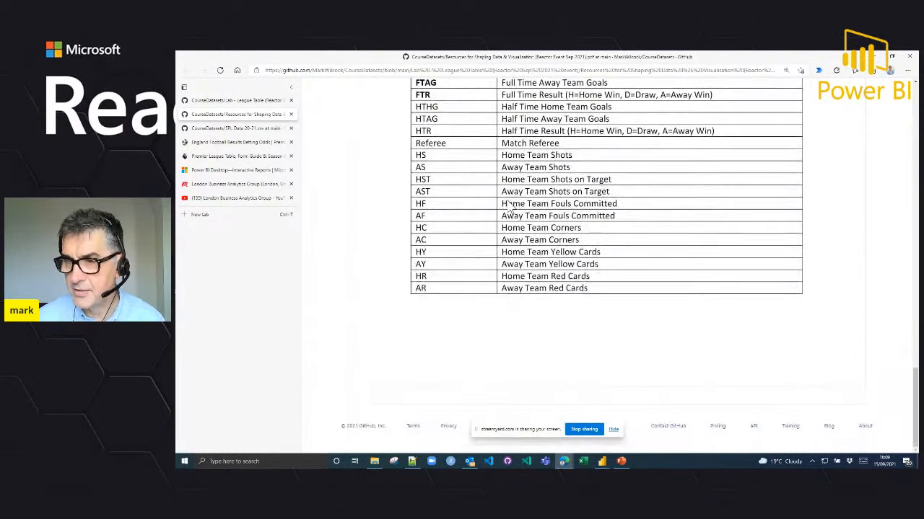
pyautogui.scroll(4, 510, 208)
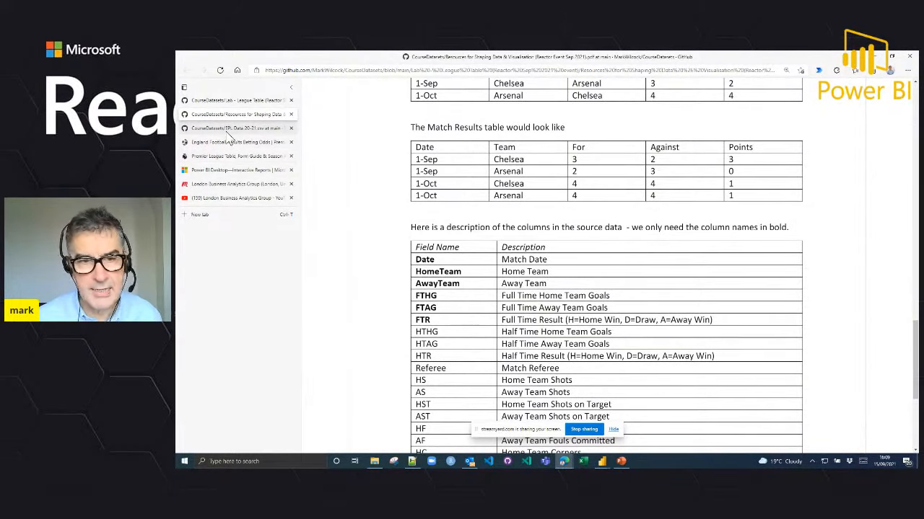
# Step: Open EPL Data 20-21.csv and examine the date, HomeTeam and AwayTeam values of the first match
pyautogui.click(230, 135)
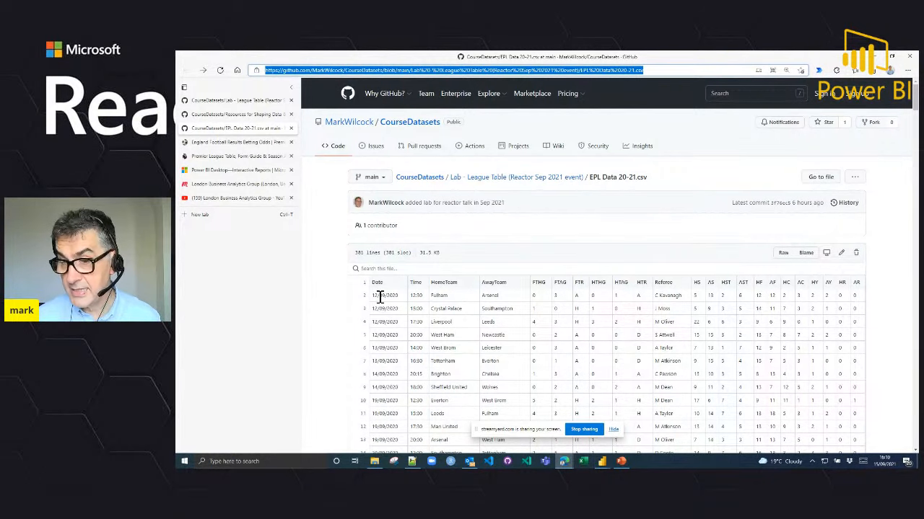
pyautogui.moveTo(372, 295); pyautogui.dragTo(397, 295)
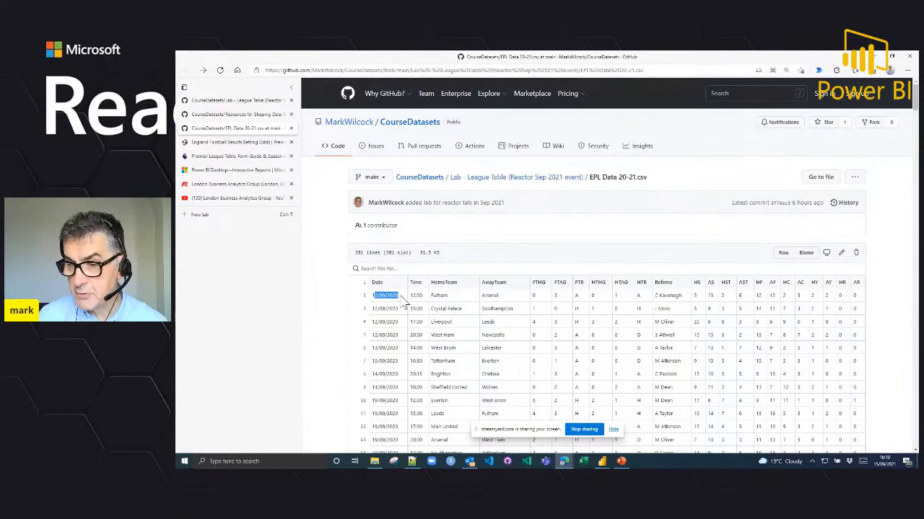
pyautogui.doubleClick(439, 296)
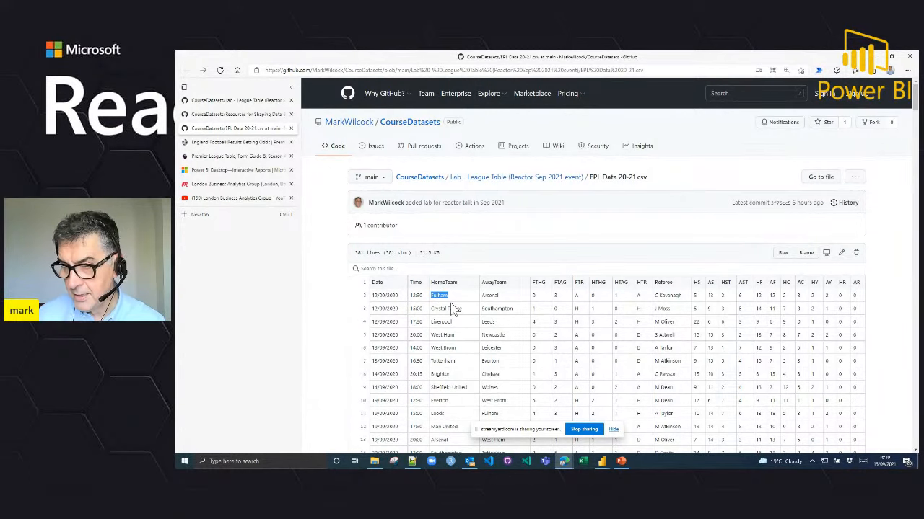
pyautogui.doubleClick(490, 296)
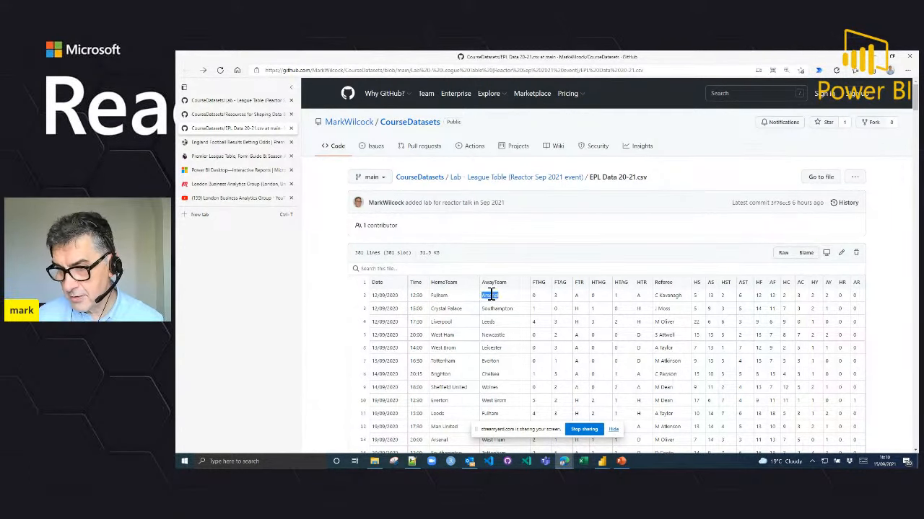
pyautogui.click(442, 283)
pyautogui.doubleClick(441, 283)
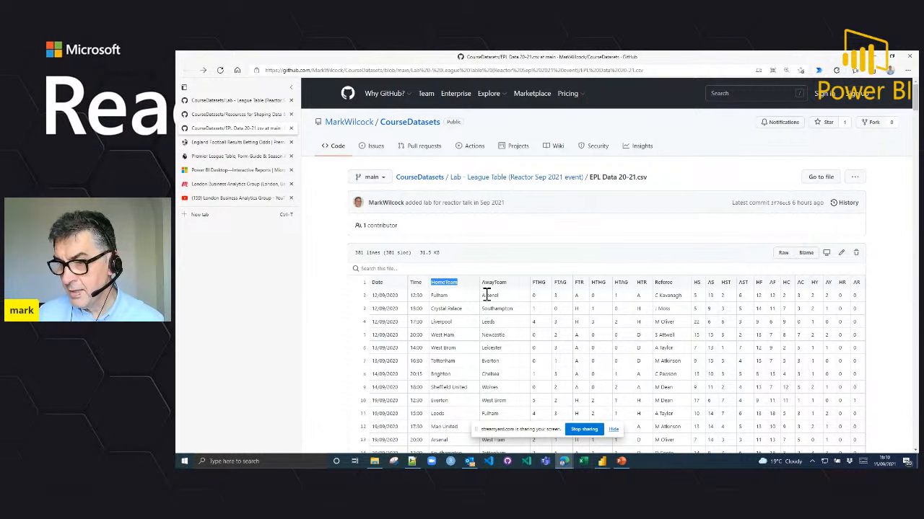
# Step: Examine the FTHG, FTAG and FTR columns of the match data, and the remaining column headings from HTHG to AR
pyautogui.click(539, 282)
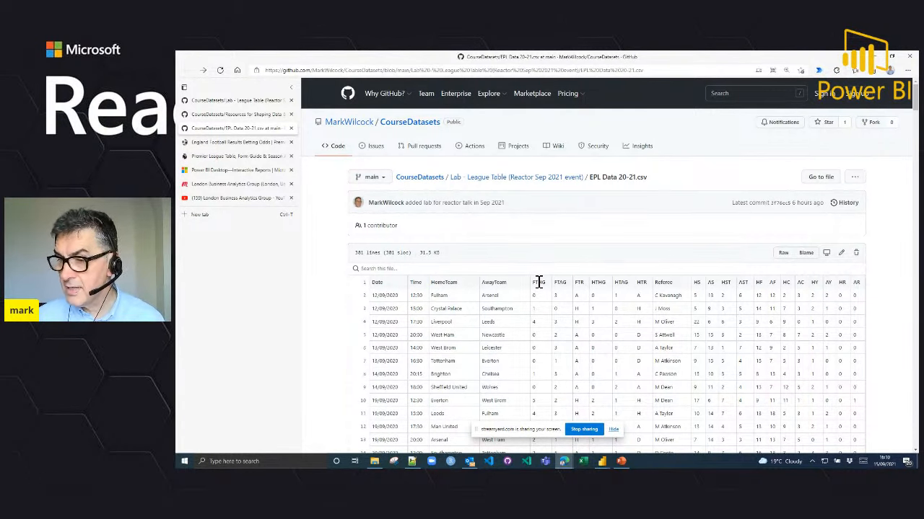
pyautogui.doubleClick(561, 283)
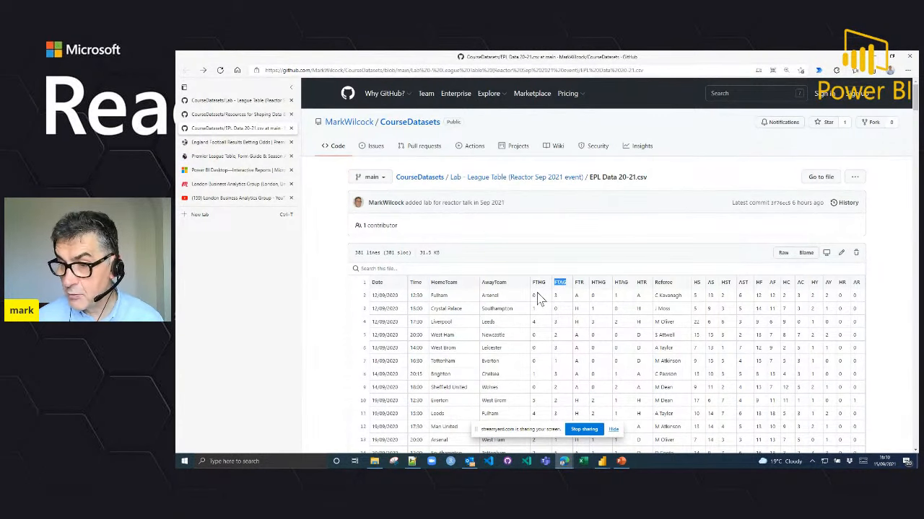
pyautogui.click(537, 298)
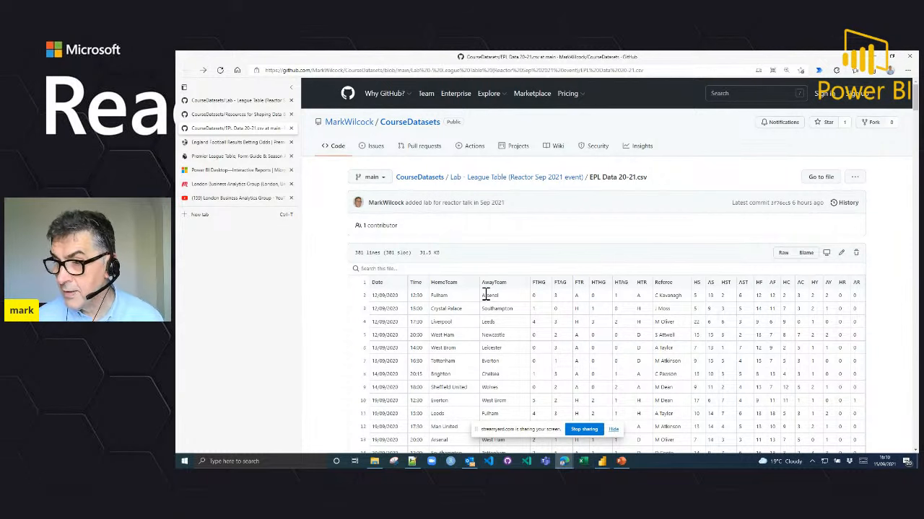
pyautogui.doubleClick(578, 282)
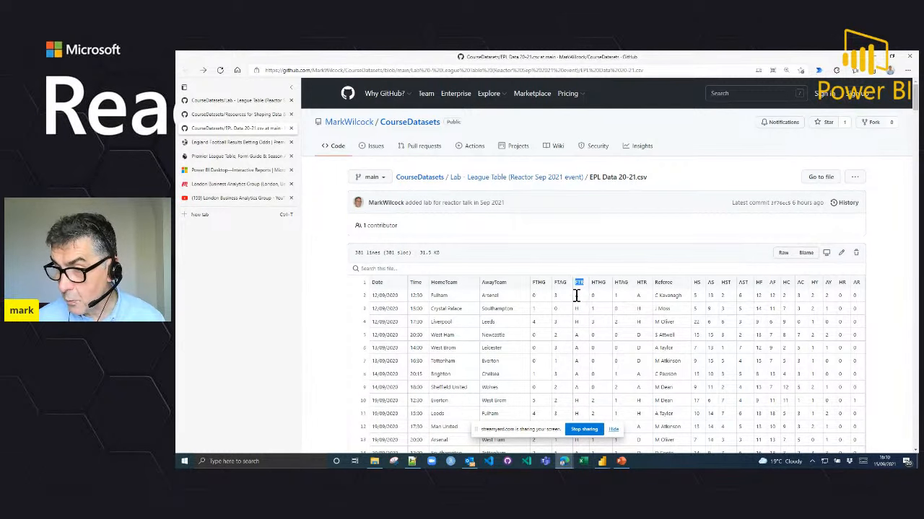
pyautogui.click(577, 296)
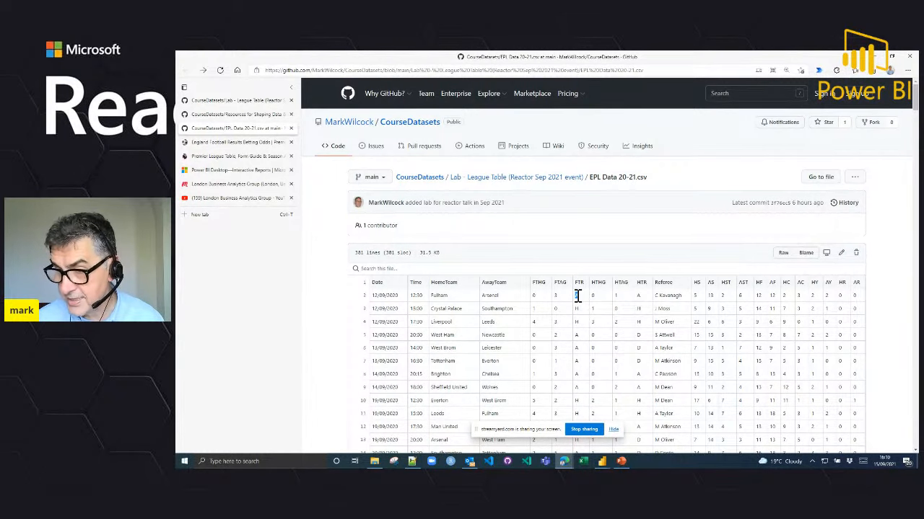
pyautogui.doubleClick(599, 283)
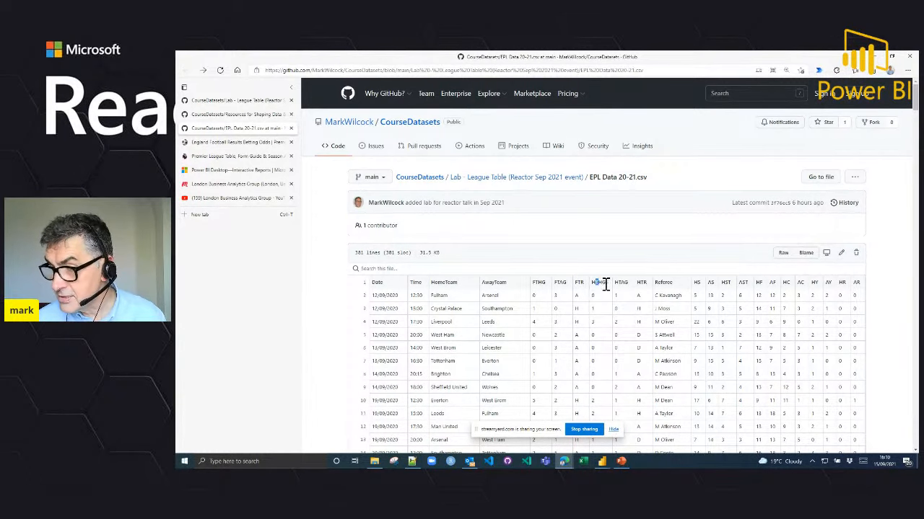
pyautogui.moveTo(604, 285); pyautogui.dragTo(862, 288)
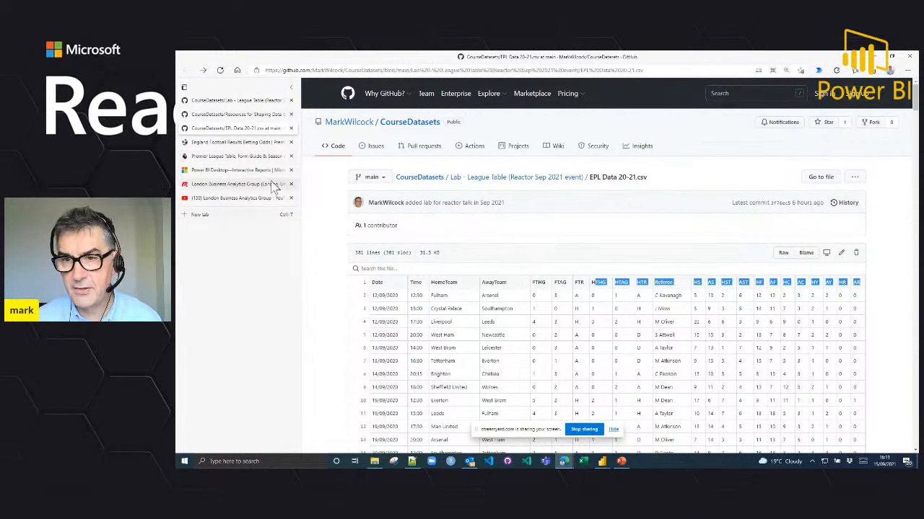
# Step: View the football-data.co.uk England data files page and look through the 2020/21 Premier League table of clubs
pyautogui.click(254, 145)
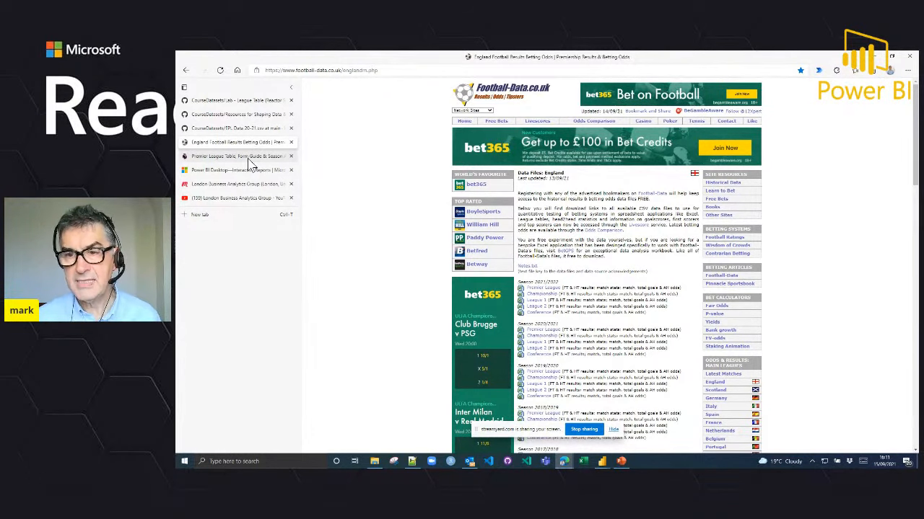
pyautogui.click(250, 157)
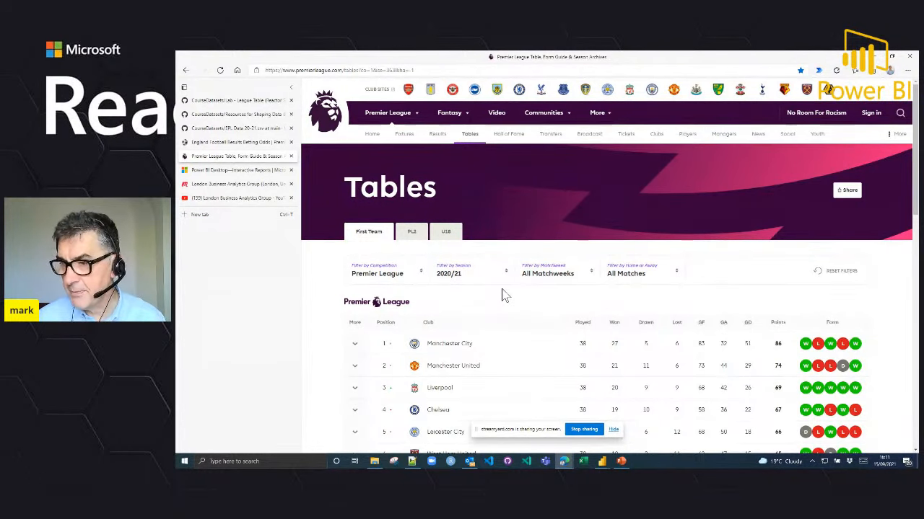
pyautogui.scroll(-1, 504, 296)
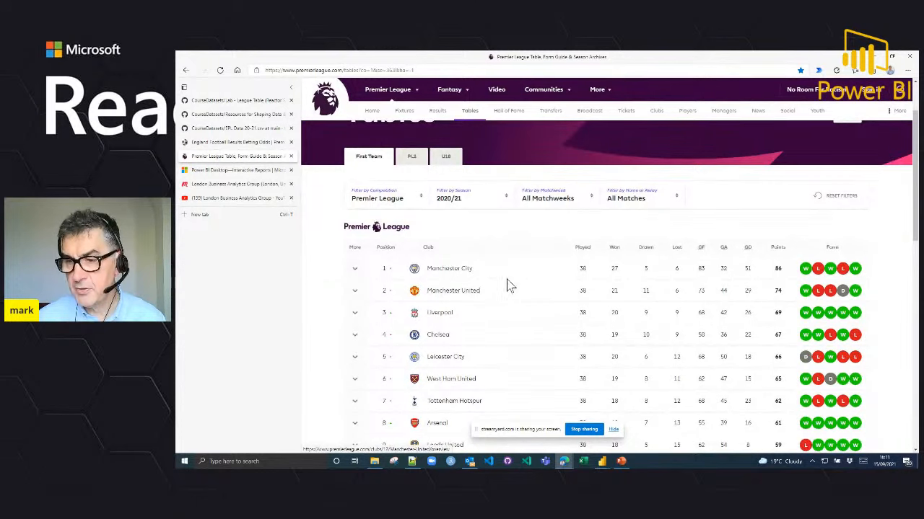
pyautogui.scroll(-1, 509, 282)
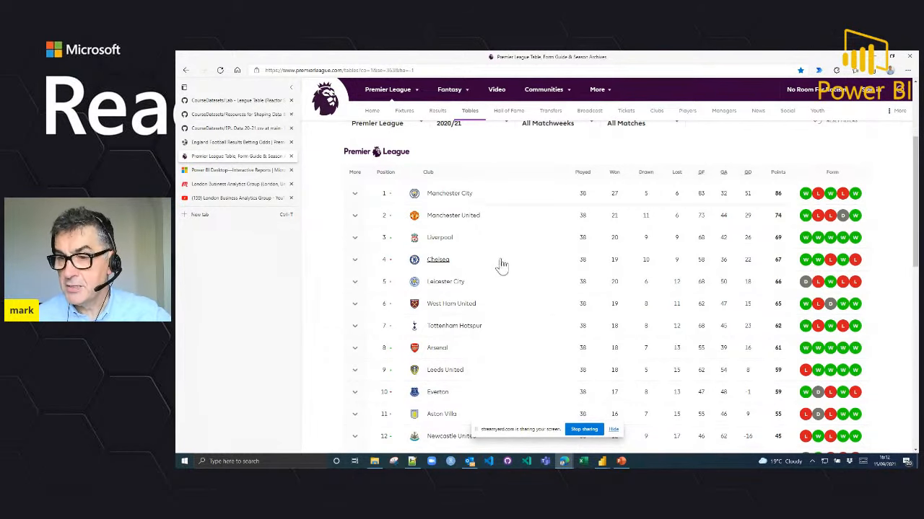
pyautogui.scroll(-1, 492, 249)
pyautogui.scroll(-3, 491, 249)
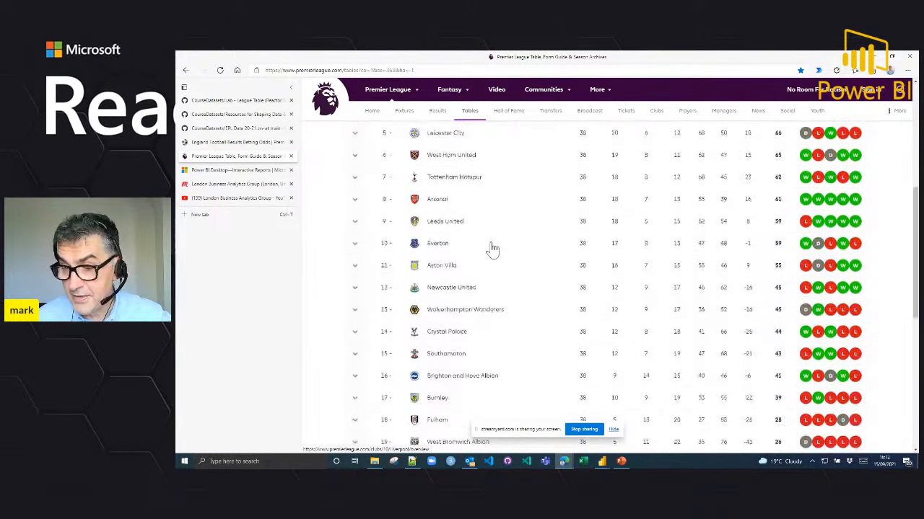
pyautogui.scroll(3, 494, 249)
pyautogui.scroll(2, 493, 246)
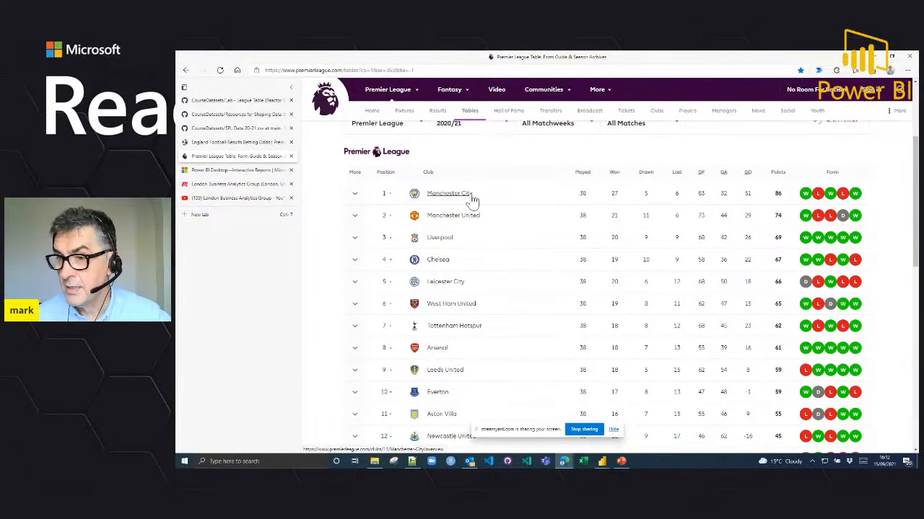
# Step: Examine Manchester City's played, won, goals for, goals against, goal difference and points figures, and compare them with the clubs below
pyautogui.doubleClick(583, 193)
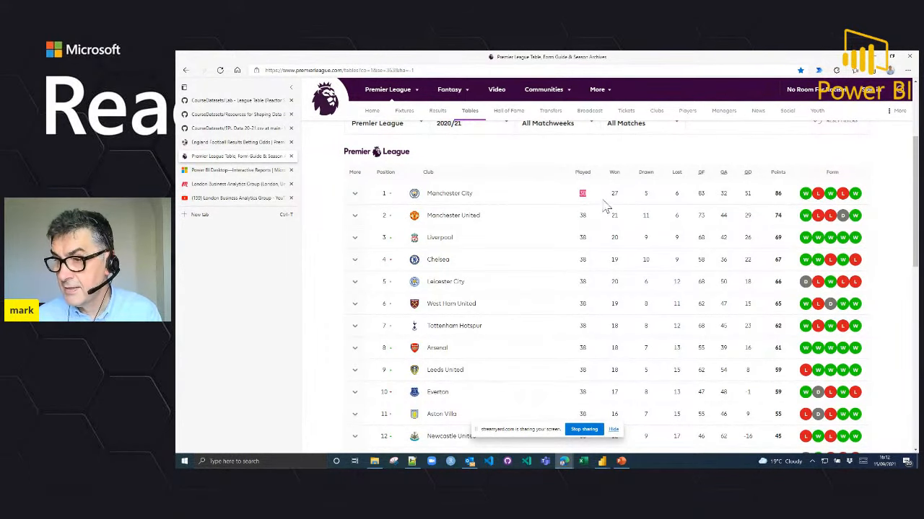
pyautogui.click(614, 193)
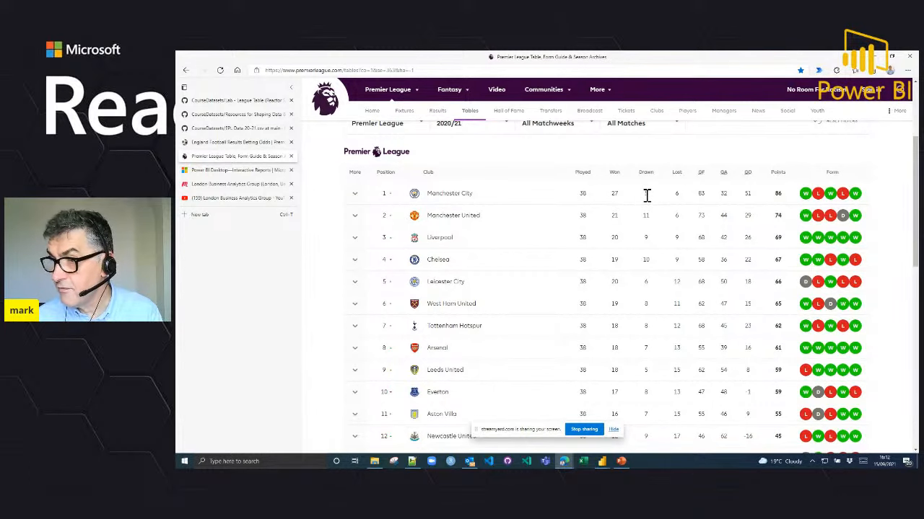
pyautogui.doubleClick(700, 193)
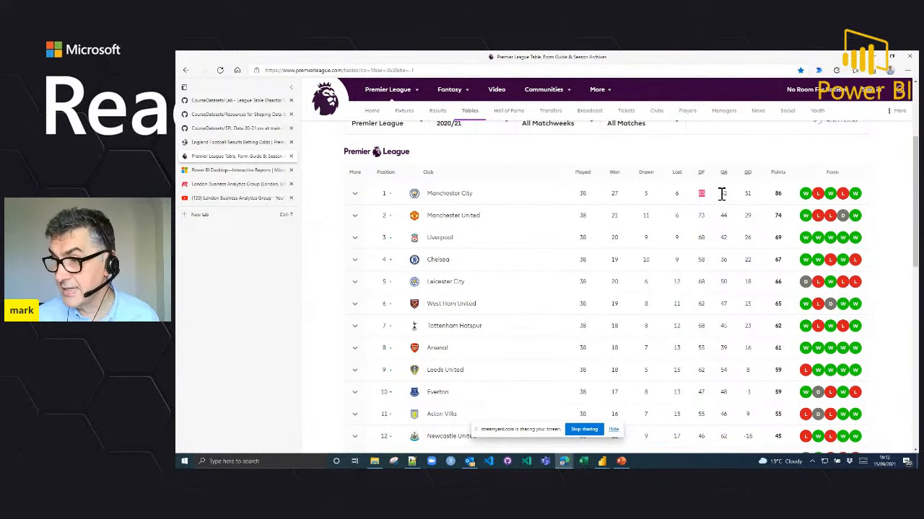
pyautogui.doubleClick(722, 194)
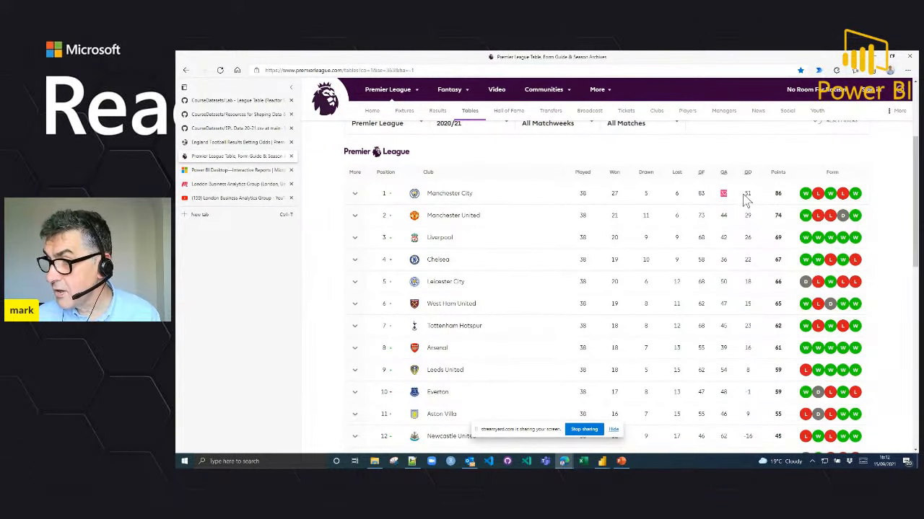
pyautogui.doubleClick(747, 194)
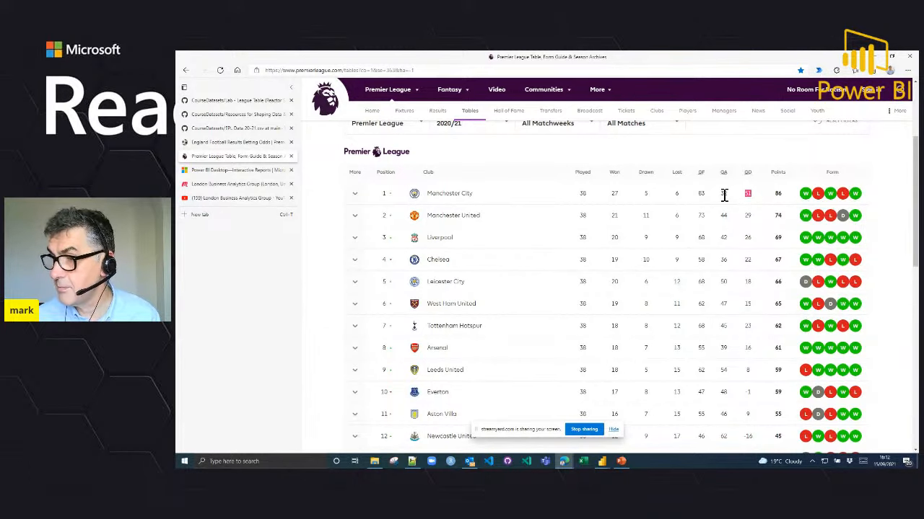
pyautogui.doubleClick(777, 193)
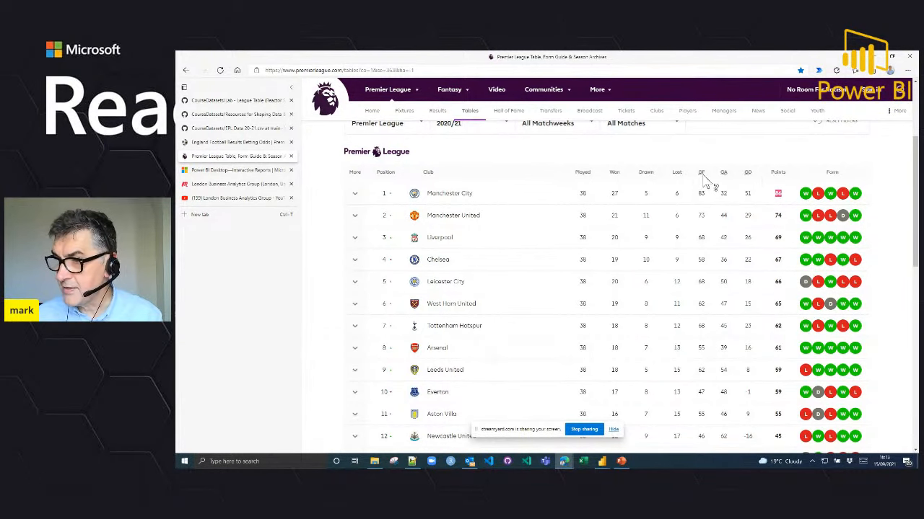
pyautogui.scroll(-1, 778, 384)
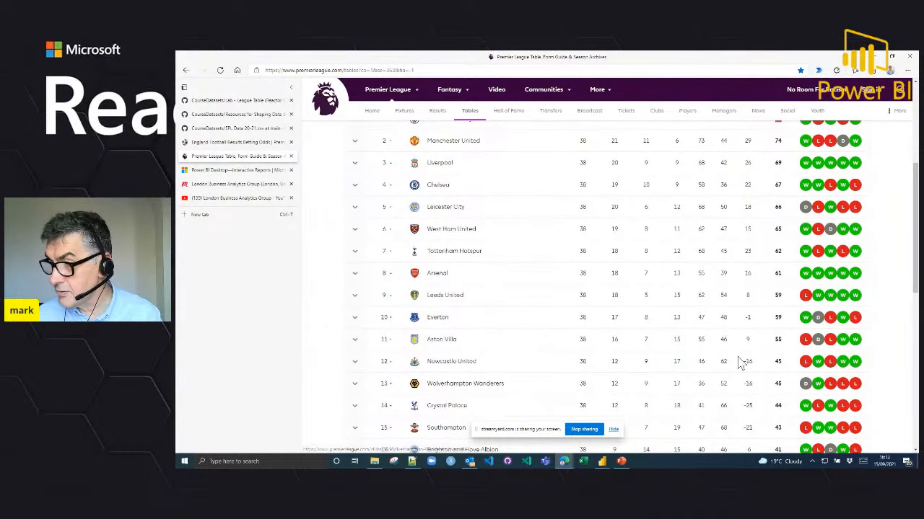
pyautogui.scroll(2, 709, 350)
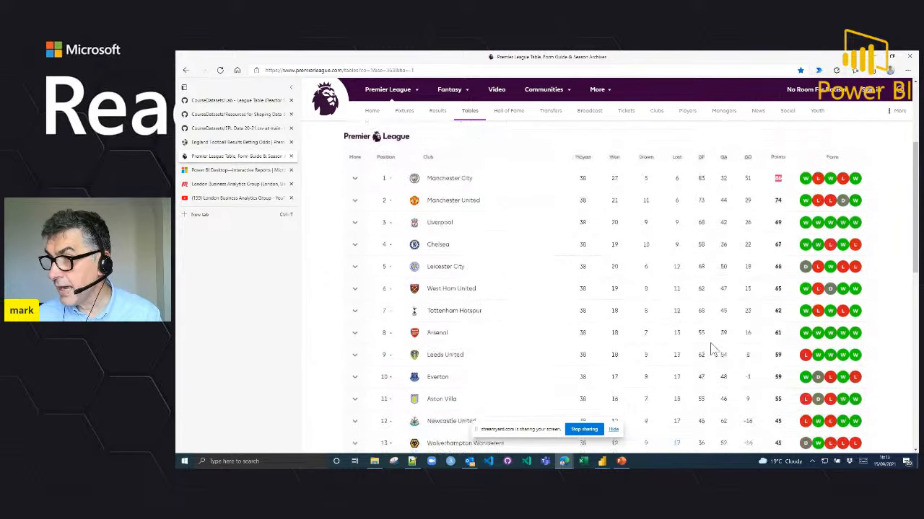
# Step: Examine the goals for figures down the 2020/21 table as far as Wolverhampton Wanderers, and return to the top clubs
pyautogui.scroll(-2, 698, 263)
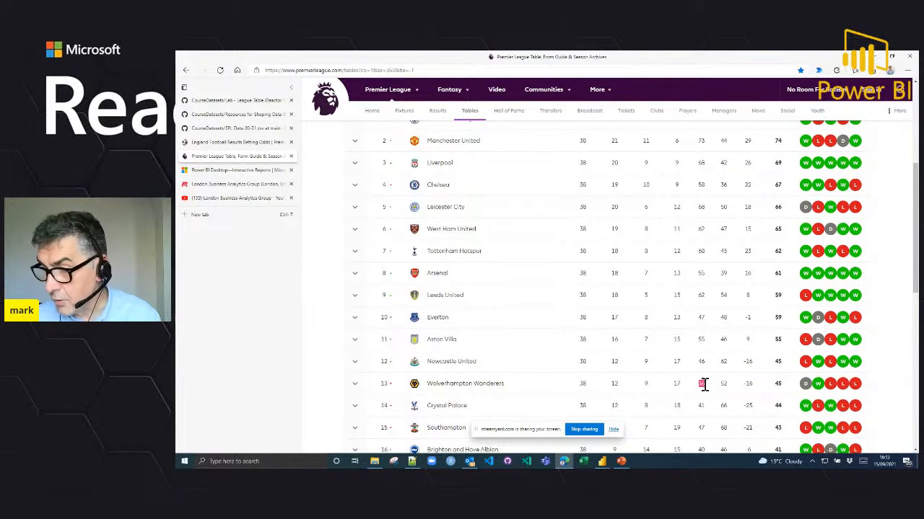
pyautogui.scroll(3, 704, 386)
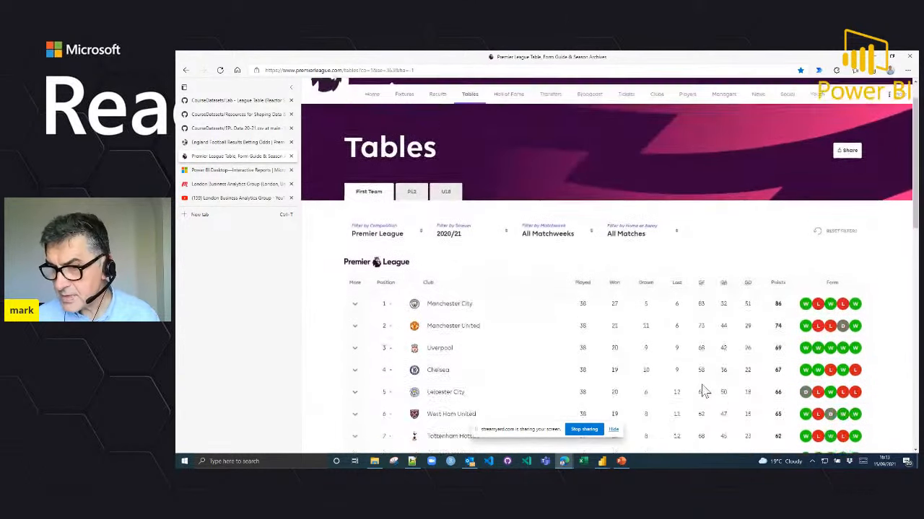
pyautogui.scroll(-1, 703, 389)
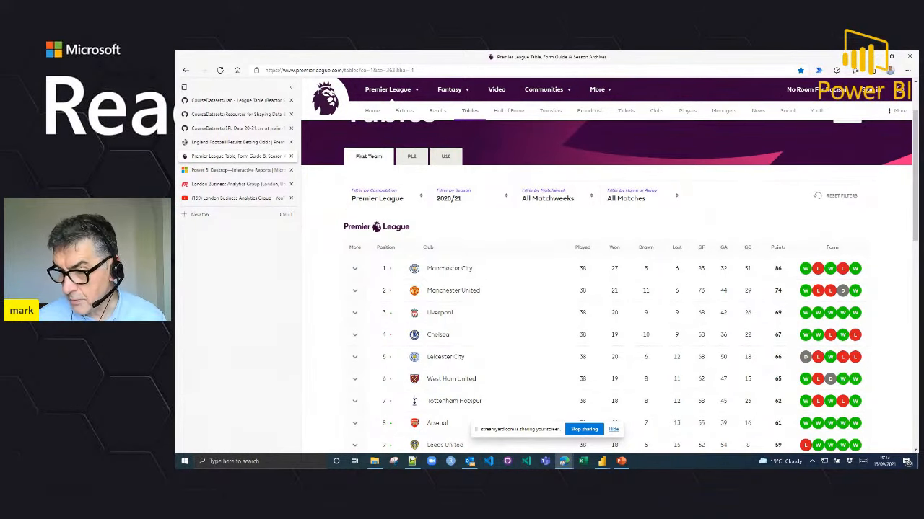
# Step: Switch to the EPL Analysis report in Power BI Desktop, view West Ham's match history from the league table, and clear that selection
pyautogui.moveTo(608, 465)
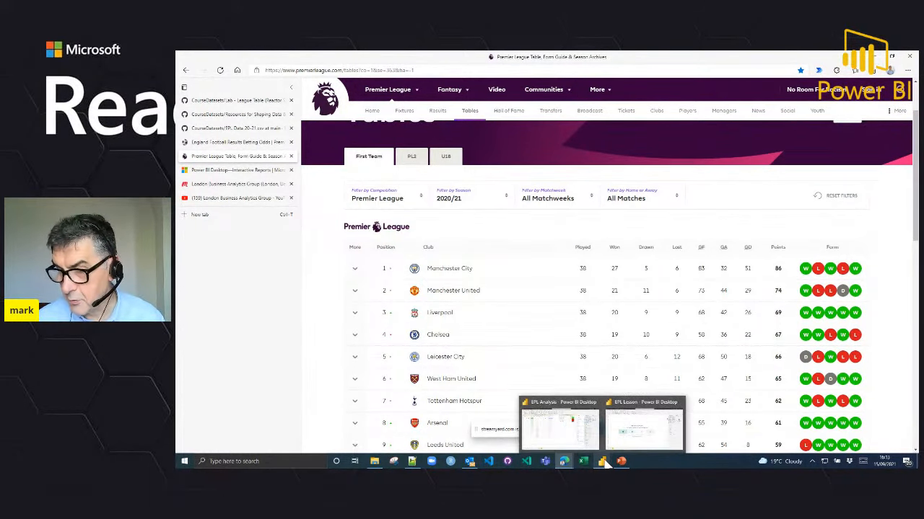
pyautogui.click(574, 436)
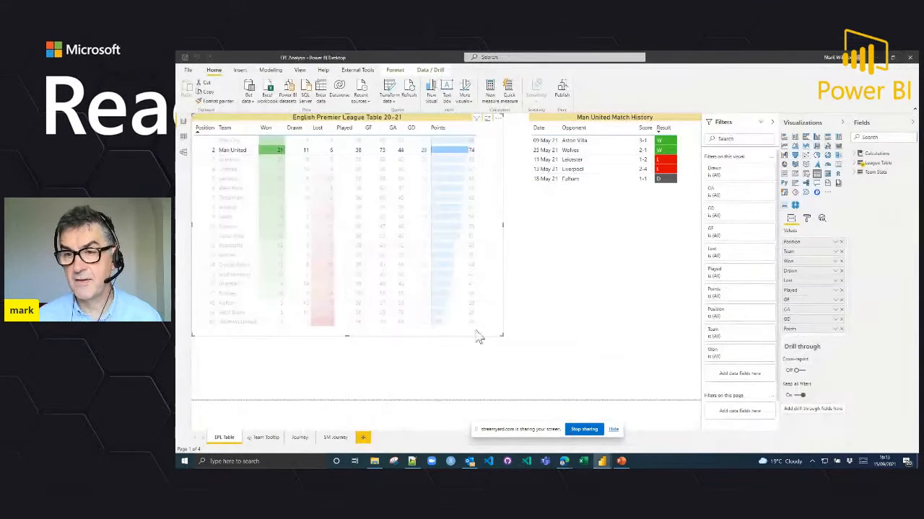
pyautogui.click(241, 189)
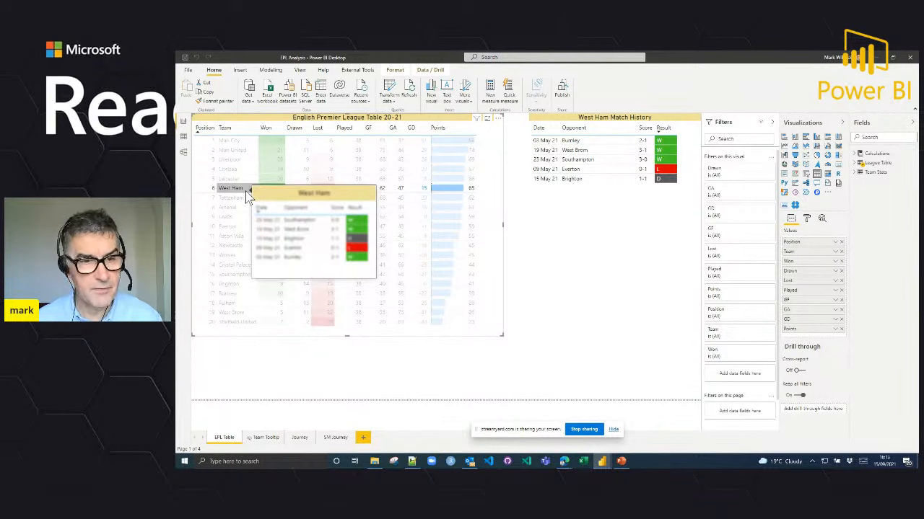
pyautogui.click(246, 191)
pyautogui.click(247, 192)
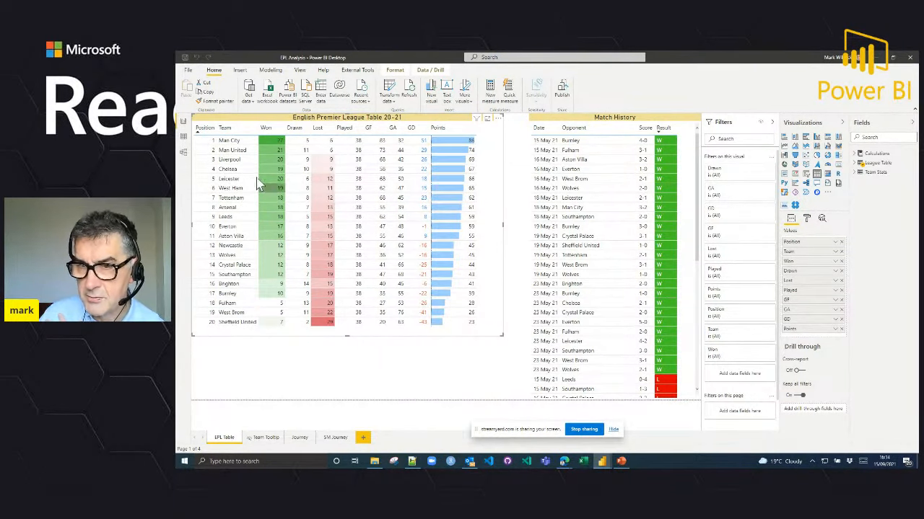
# Step: View Liverpool's match history and its recent-results tooltip from the league table, and return to the browser
pyautogui.click(242, 162)
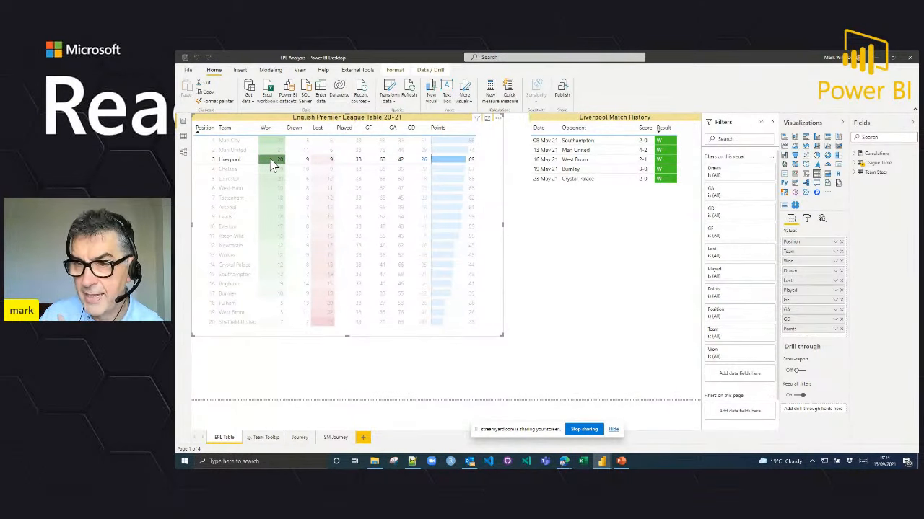
pyautogui.moveTo(273, 165)
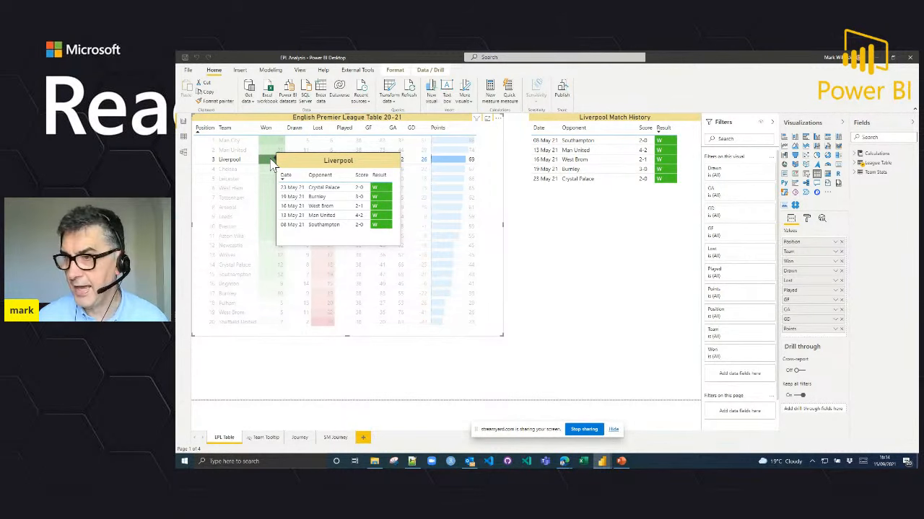
pyautogui.click(877, 61)
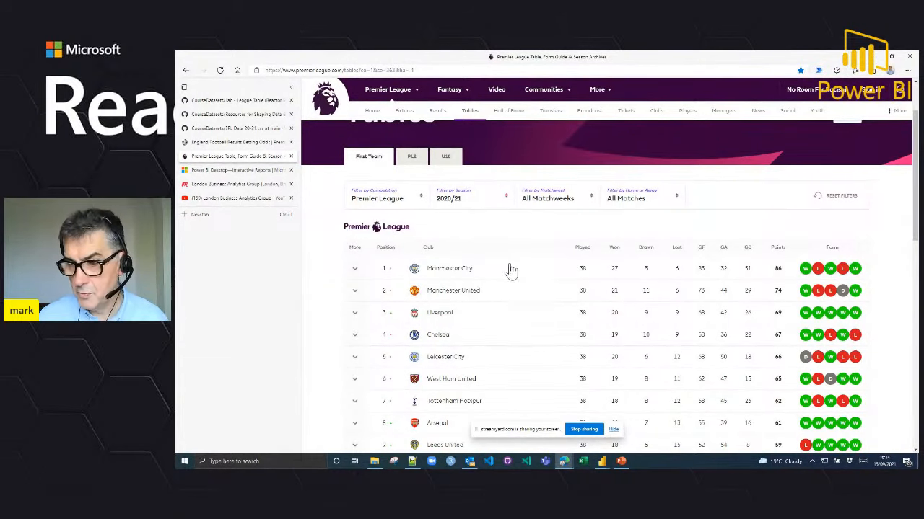
# Step: Go back to the EPL Data 20-21.csv page on GitHub and open the raw version of the file
pyautogui.moveTo(610, 464)
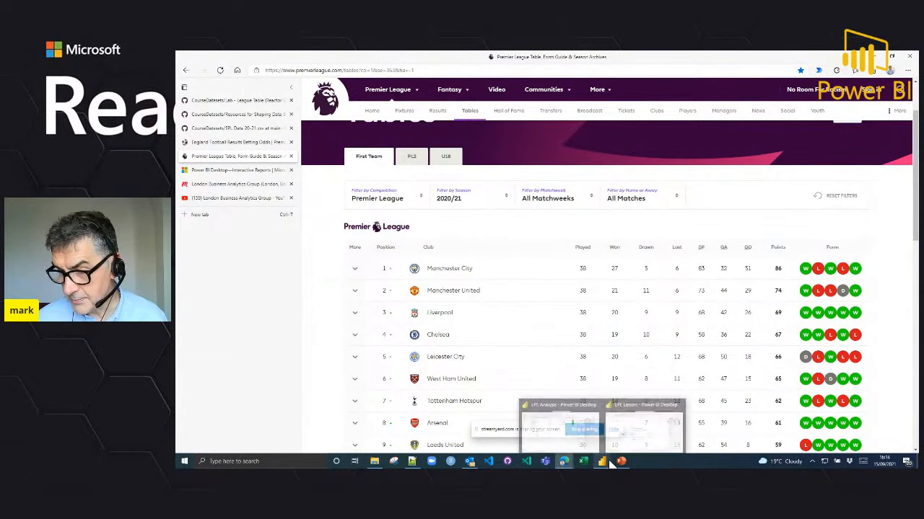
pyautogui.click(246, 117)
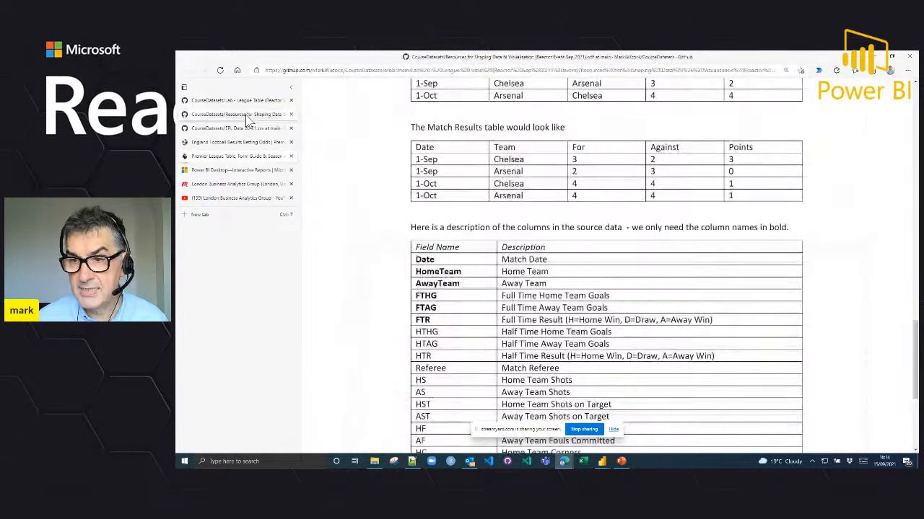
pyautogui.click(252, 130)
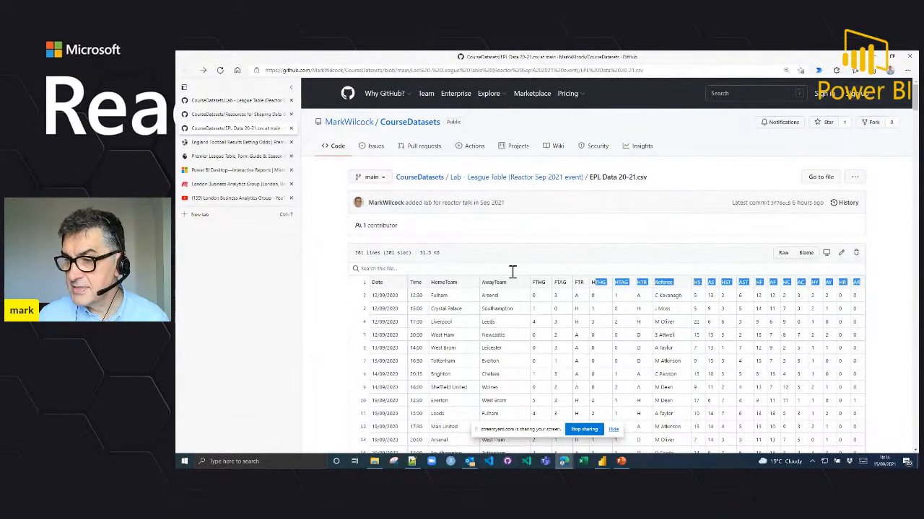
pyautogui.click(783, 254)
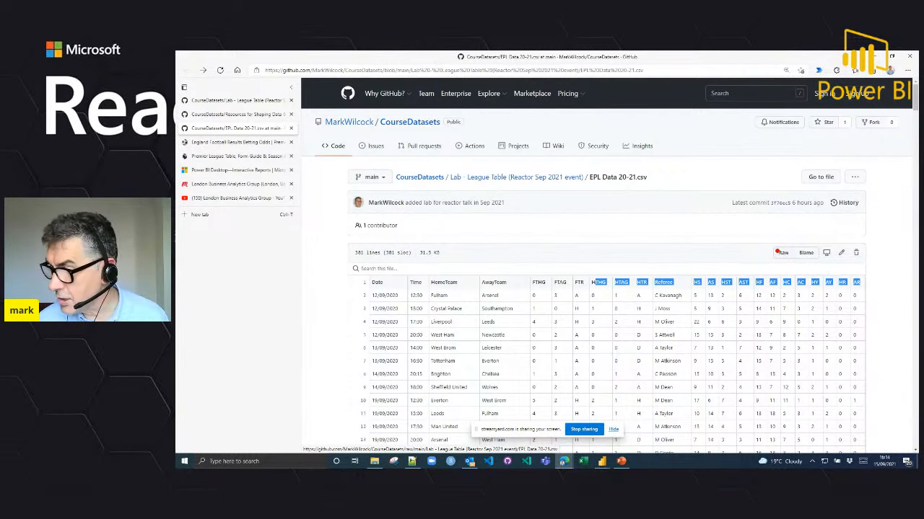
pyautogui.moveTo(769, 241)
pyautogui.mouseDown()
pyautogui.moveTo(781, 261)
pyautogui.moveTo(801, 263)
pyautogui.mouseUp()
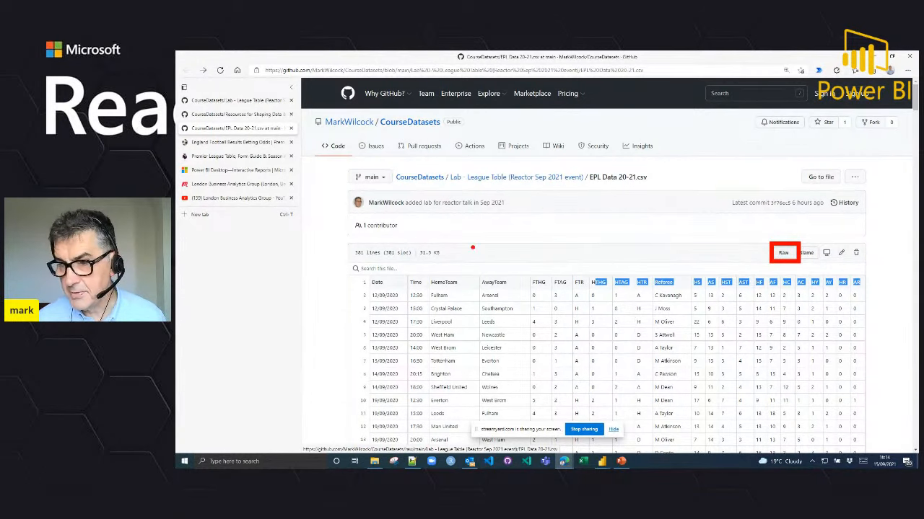
pyautogui.press('Escape')
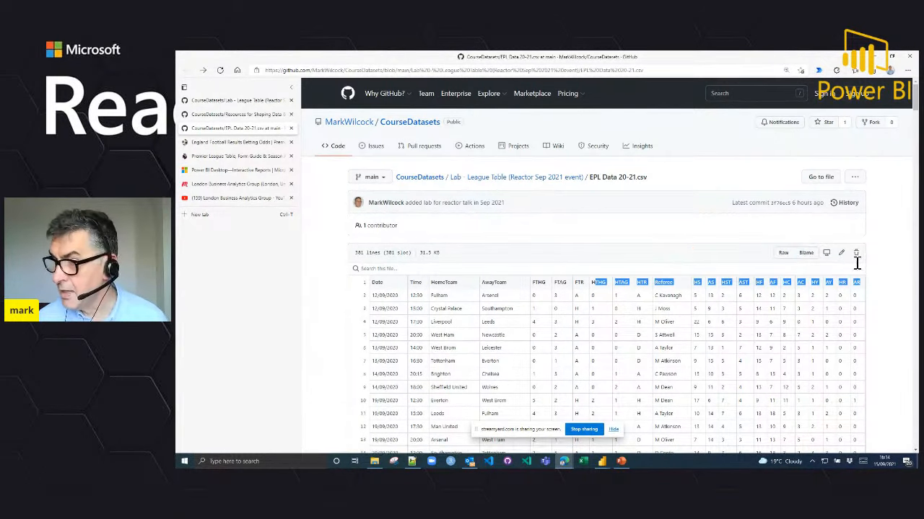
pyautogui.click(783, 253)
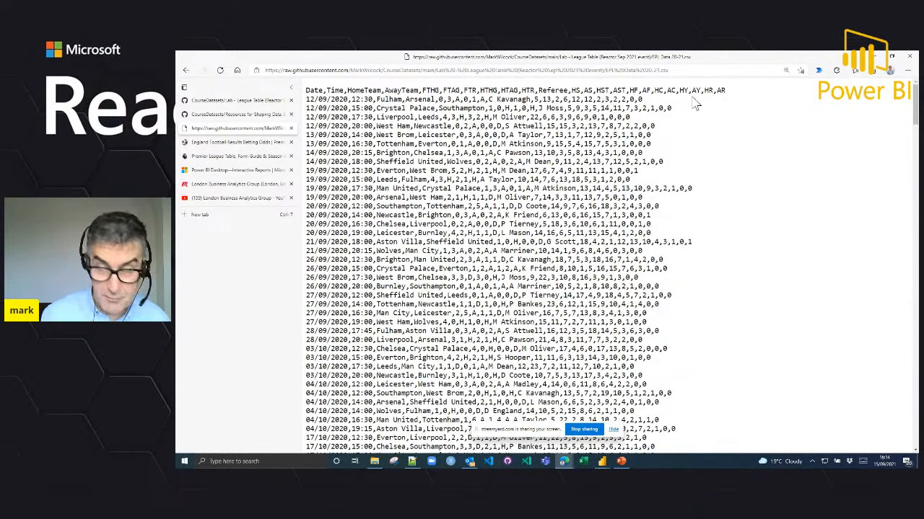
# Step: Copy the full web address of the raw EPL Data 20-21.csv file
pyautogui.hotkey('ctrl', '2')
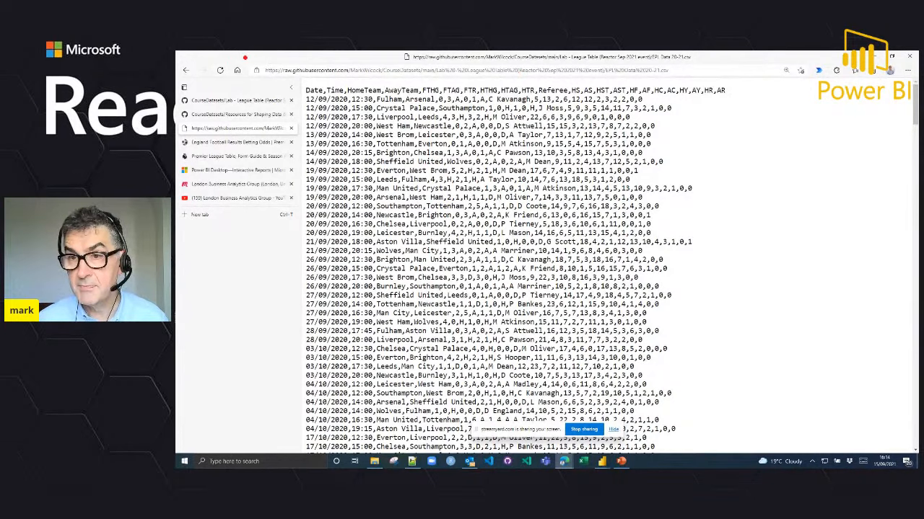
pyautogui.moveTo(256, 57)
pyautogui.mouseDown()
pyautogui.moveTo(295, 87)
pyautogui.moveTo(714, 86)
pyautogui.mouseUp()
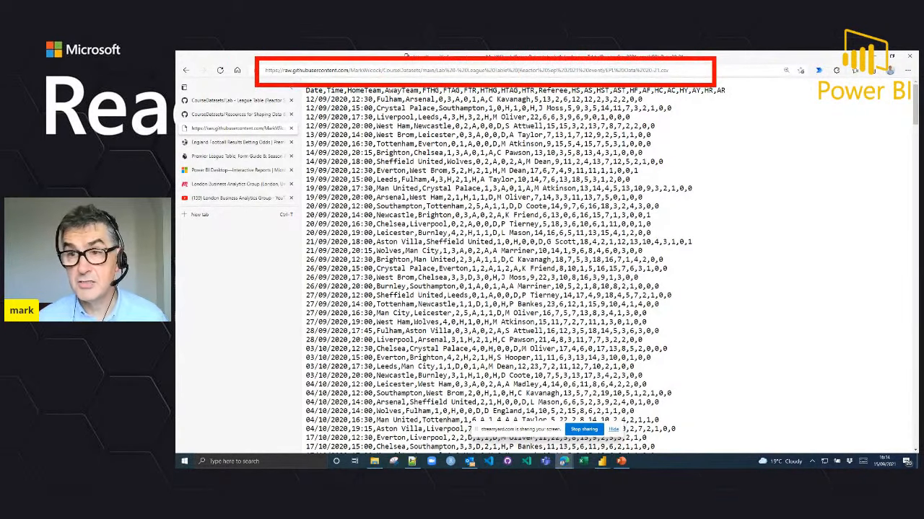
pyautogui.press('Escape')
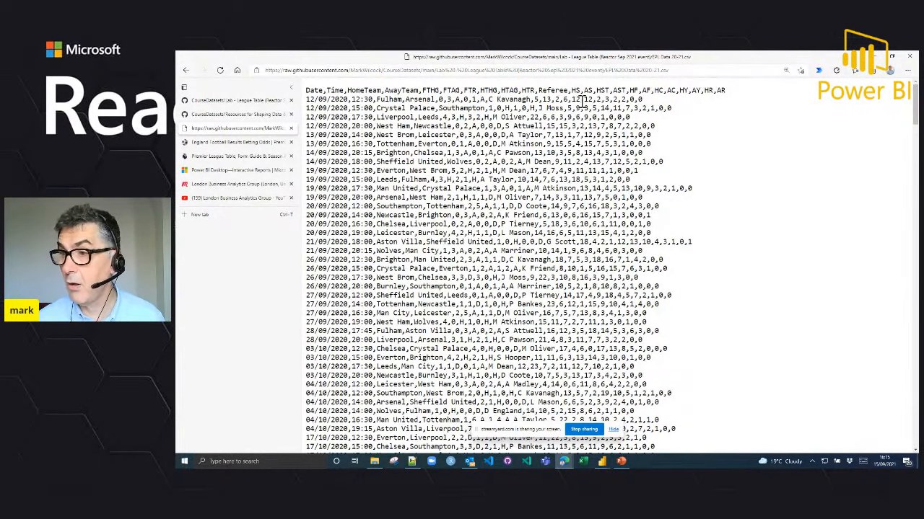
pyautogui.click(690, 69)
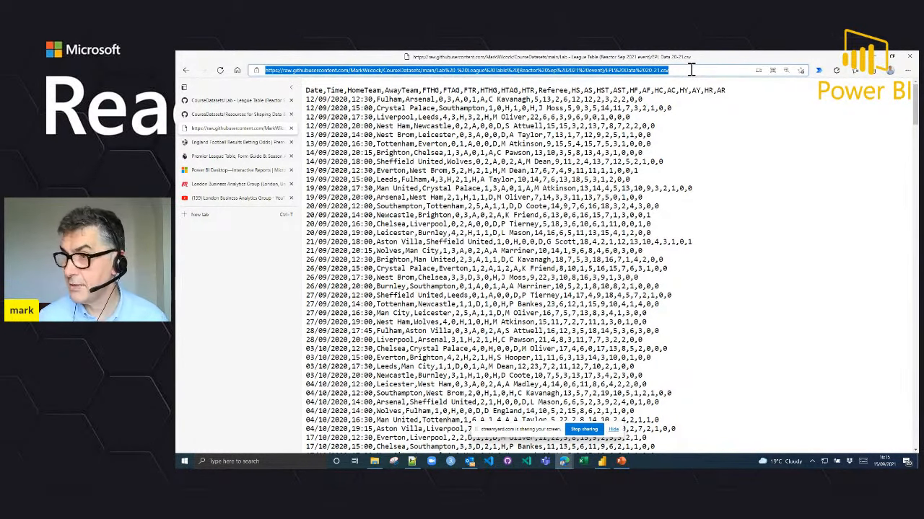
# Step: Switch to the empty EPL Lesson file in Power BI Desktop and bring up the full Get Data list of connectors
pyautogui.click(875, 57)
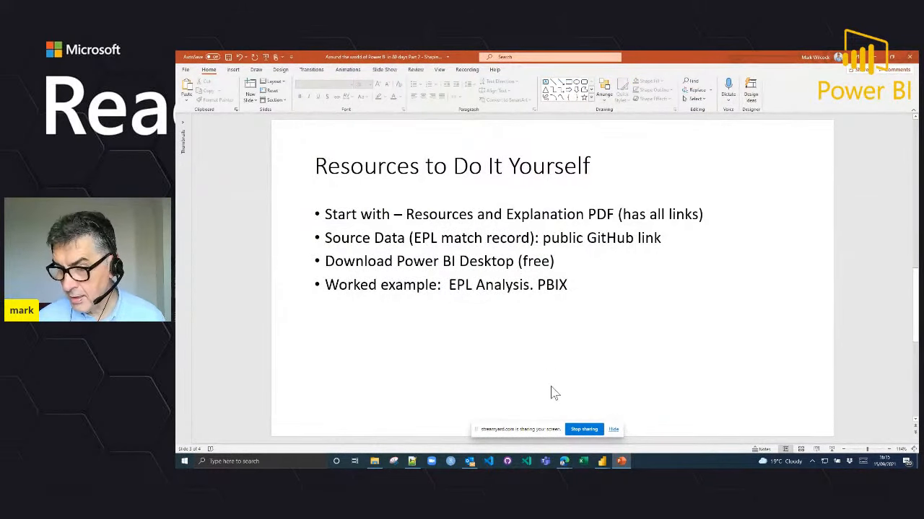
pyautogui.moveTo(602, 464)
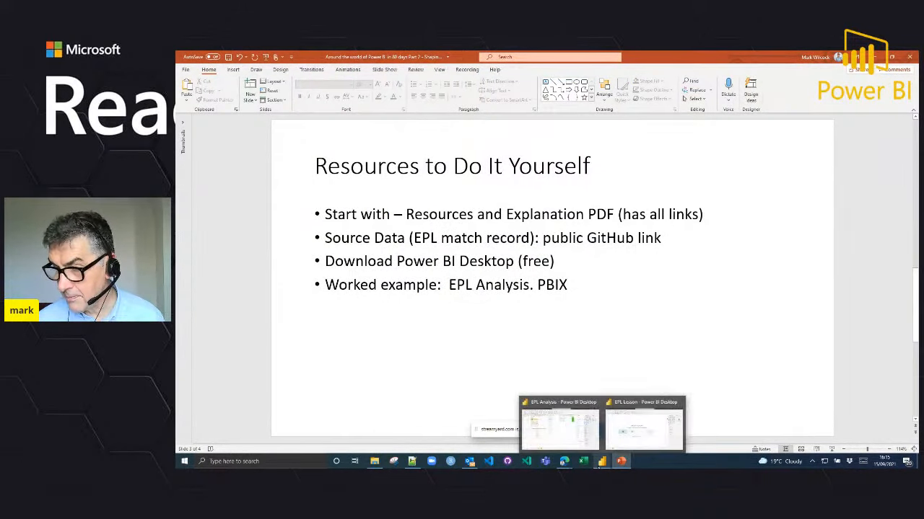
pyautogui.click(634, 427)
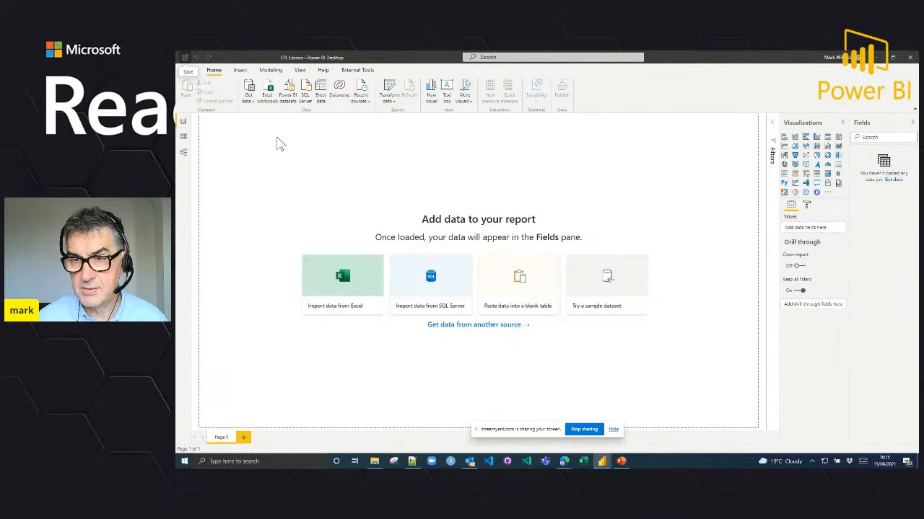
pyautogui.click(249, 103)
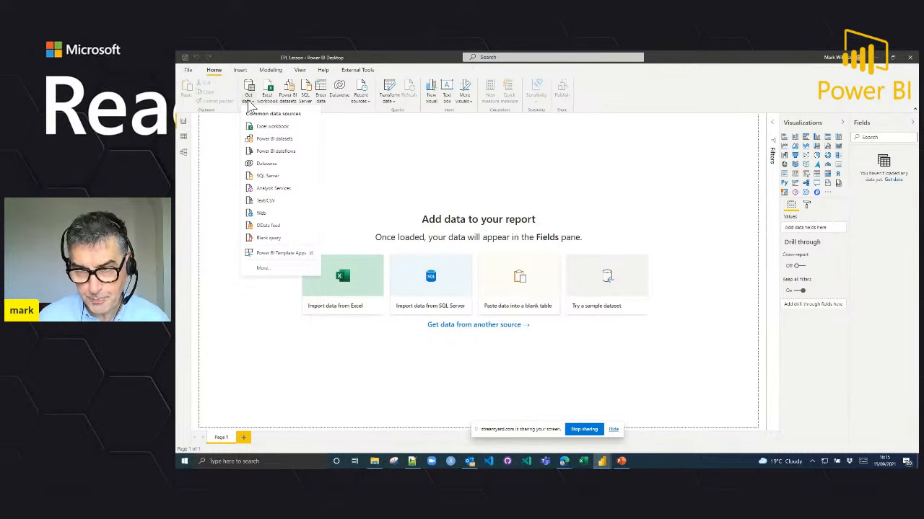
pyautogui.click(265, 270)
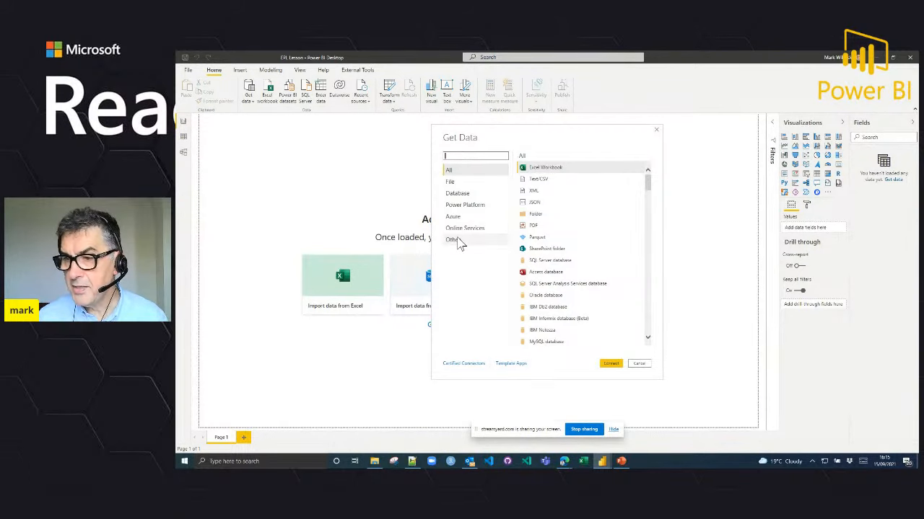
# Step: Search the data connectors for "web" and start a connection with the Web connector
pyautogui.click(469, 156)
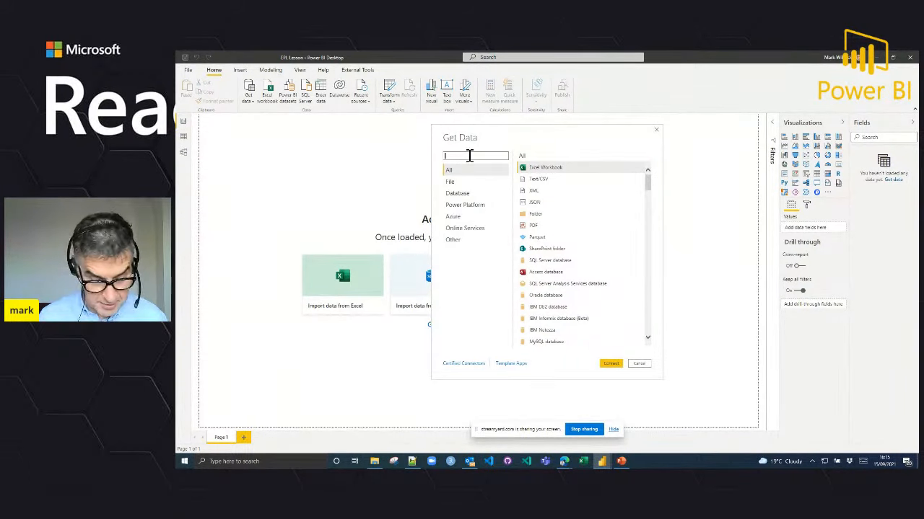
pyautogui.write('eeb')
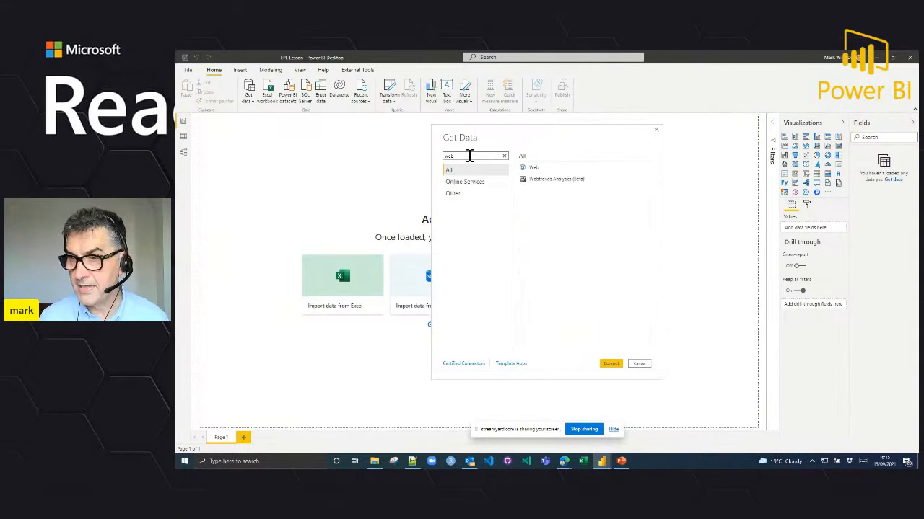
pyautogui.click(533, 169)
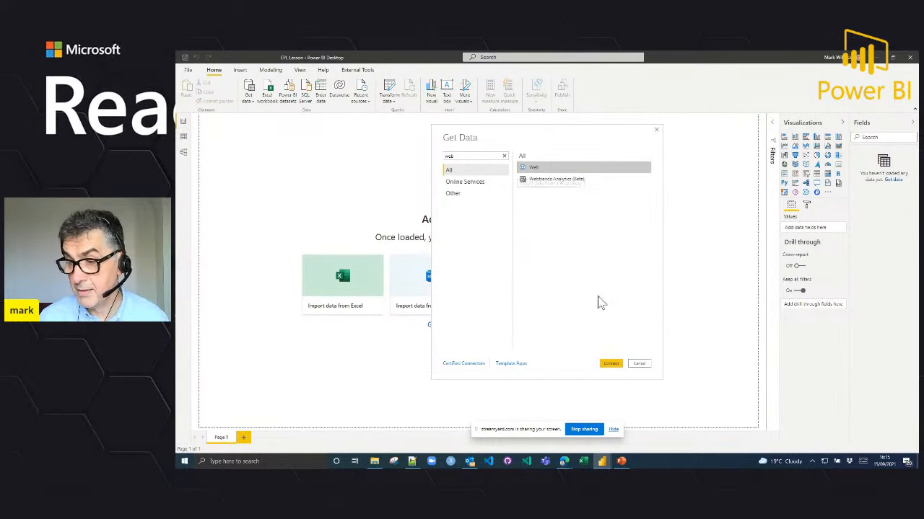
pyautogui.click(610, 364)
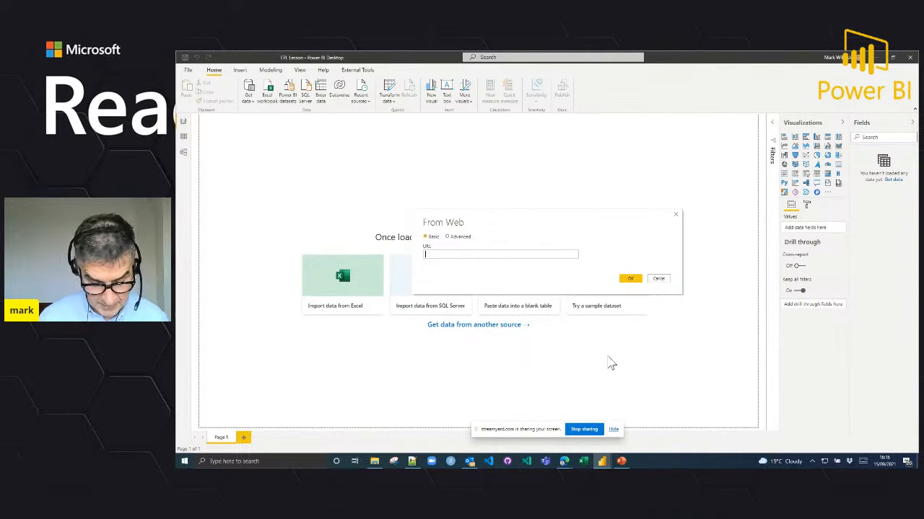
# Step: Connect to the copied raw EPL Data 20-21.csv URL with the Basic option and open the data for transformation in Power Query Editor
pyautogui.hotkey('ctrl', 'v')
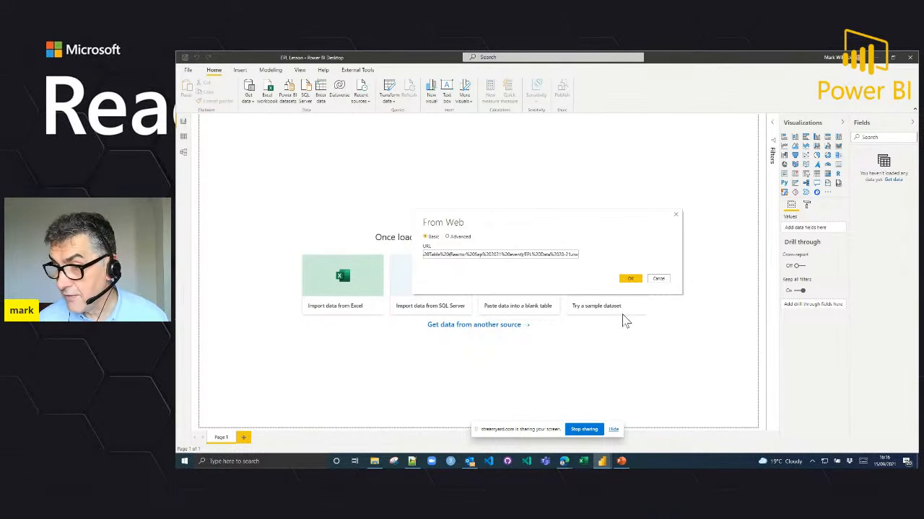
pyautogui.click(632, 280)
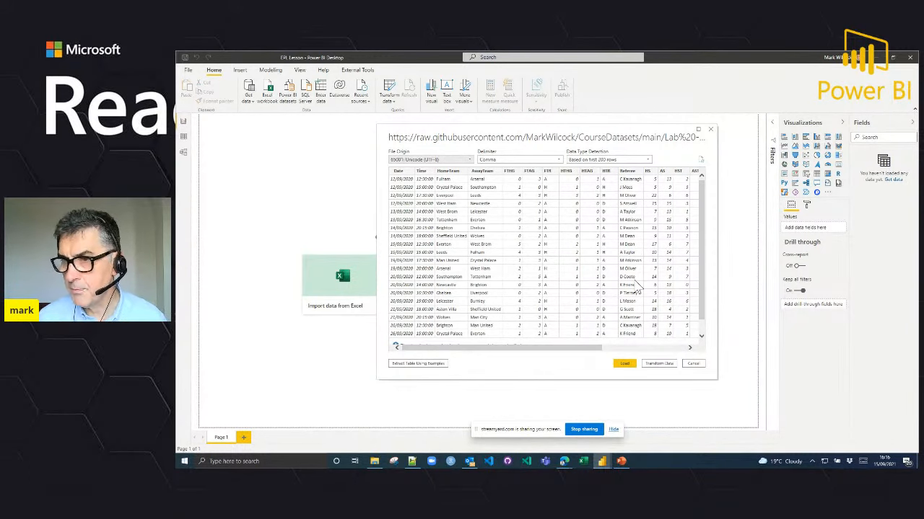
pyautogui.click(658, 364)
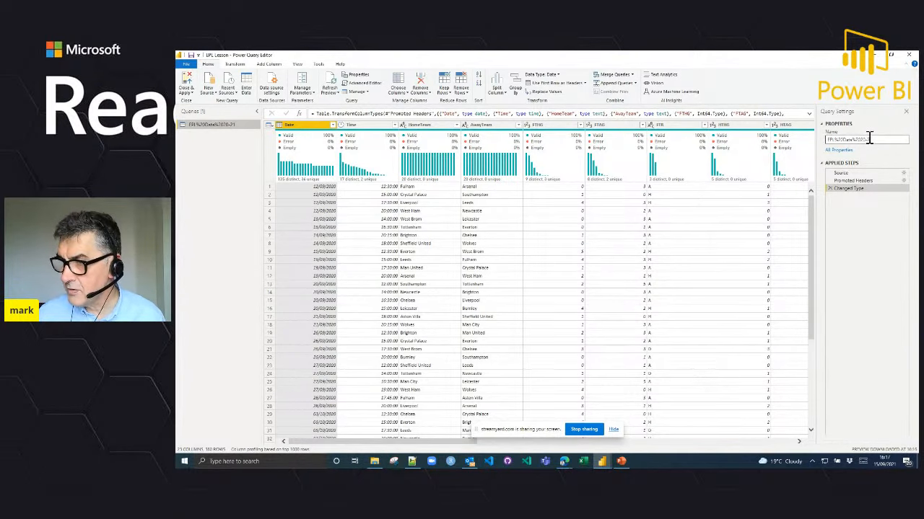
# Step: Rename the imported query to Match, and close and apply the changes to load it into the report
pyautogui.moveTo(877, 138); pyautogui.dragTo(821, 148)
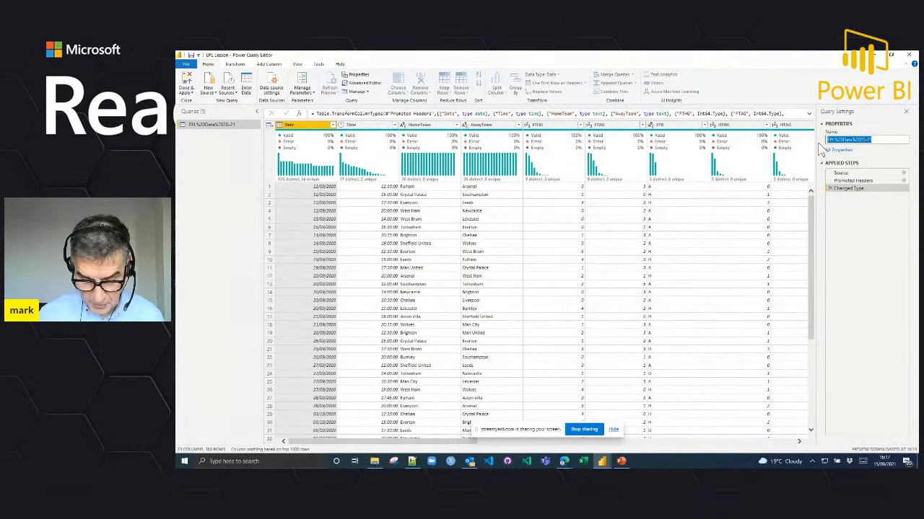
pyautogui.write('Eatch')
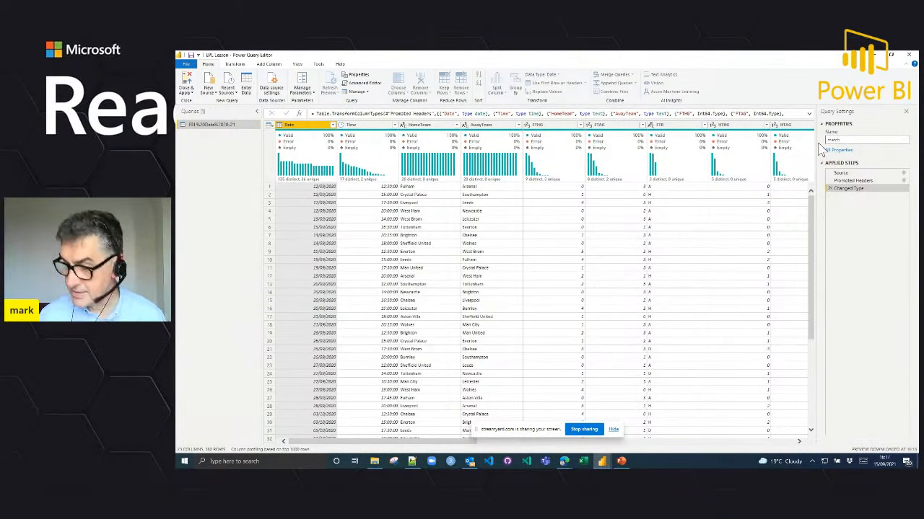
pyautogui.press('Return')
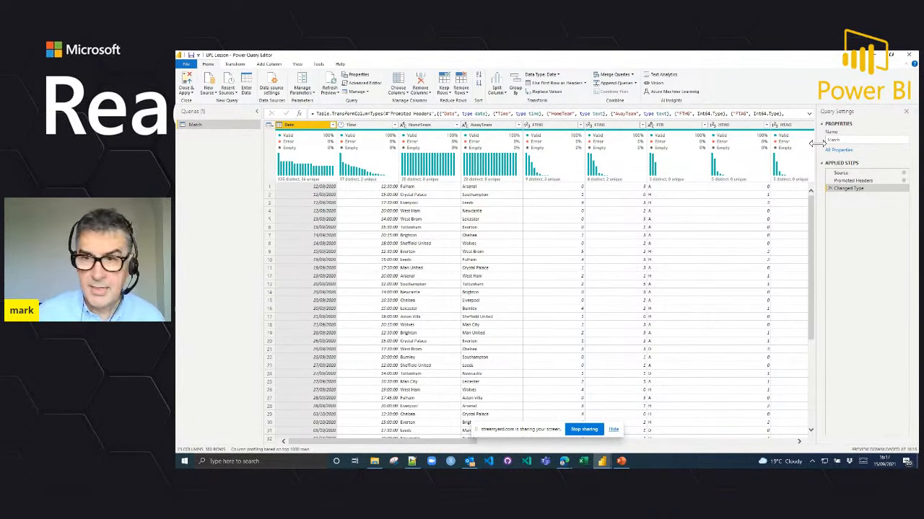
pyautogui.click(192, 95)
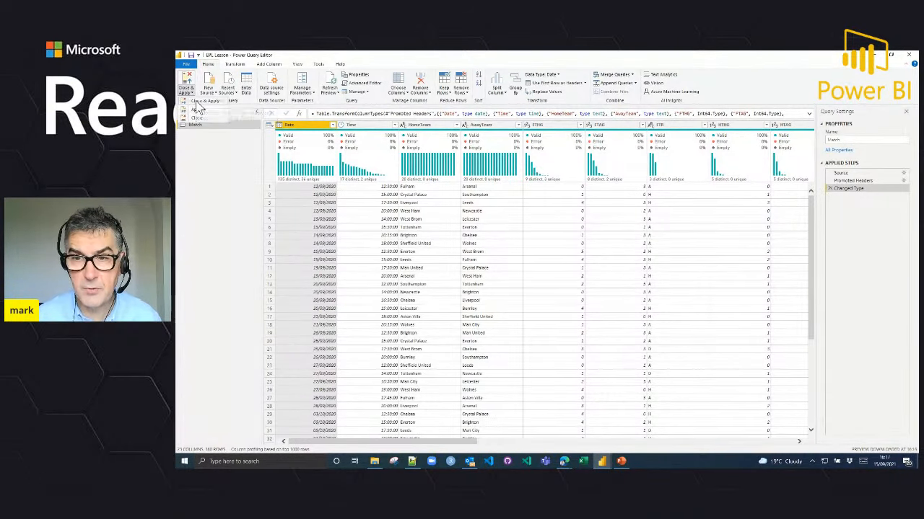
pyautogui.click(196, 103)
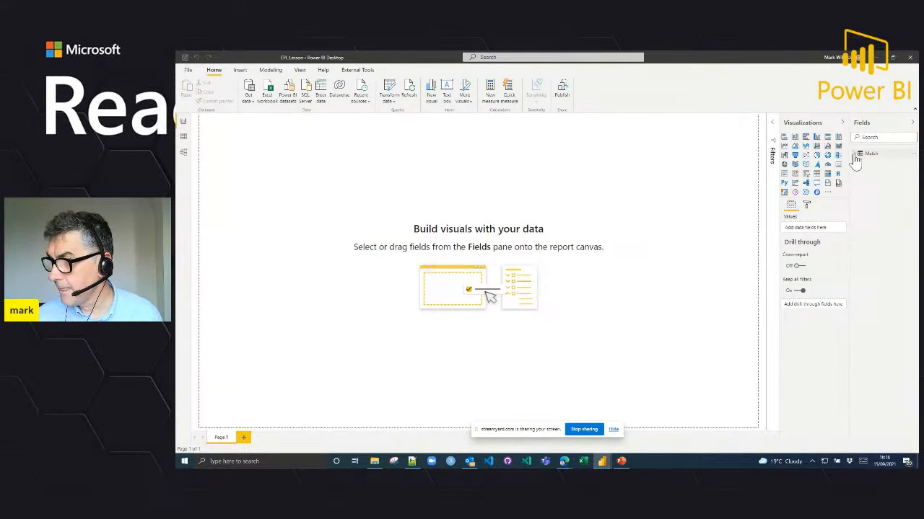
# Step: Expand the Match table to list its fields, widen the field list slightly and select the table
pyautogui.click(854, 154)
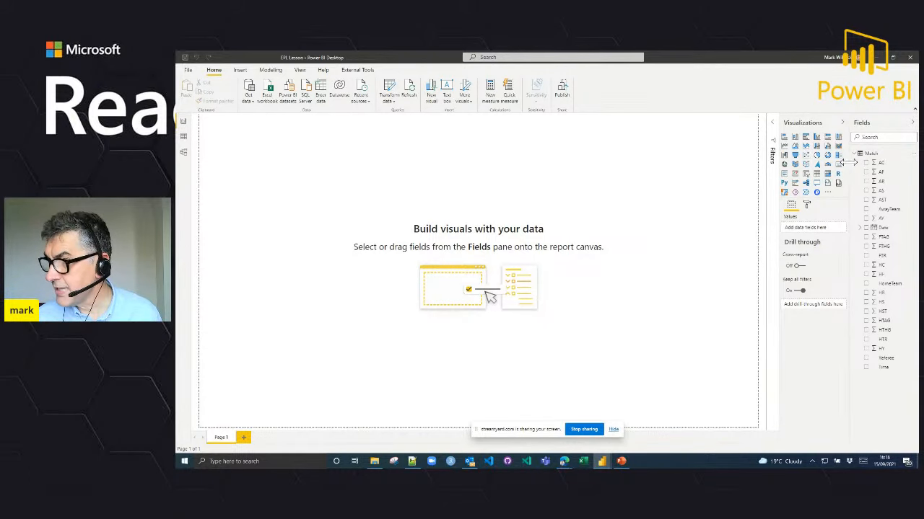
pyautogui.moveTo(849, 163); pyautogui.dragTo(827, 165)
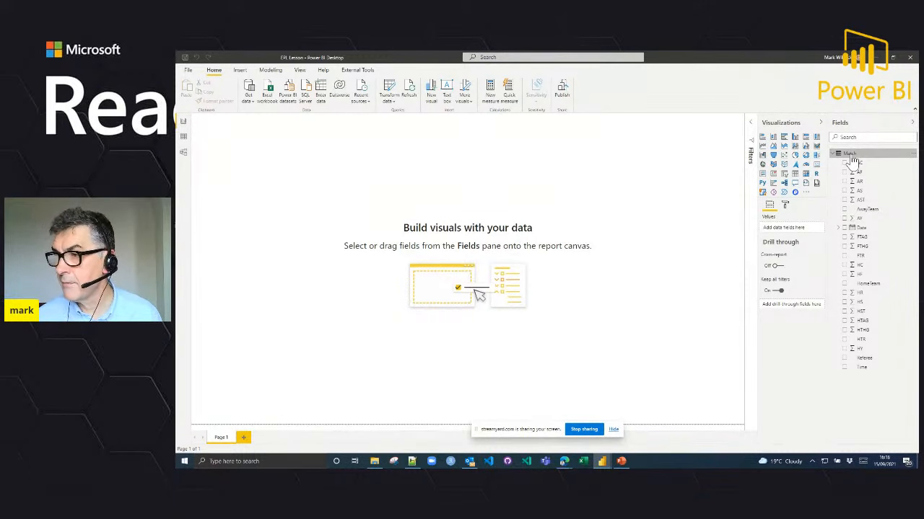
pyautogui.click(852, 160)
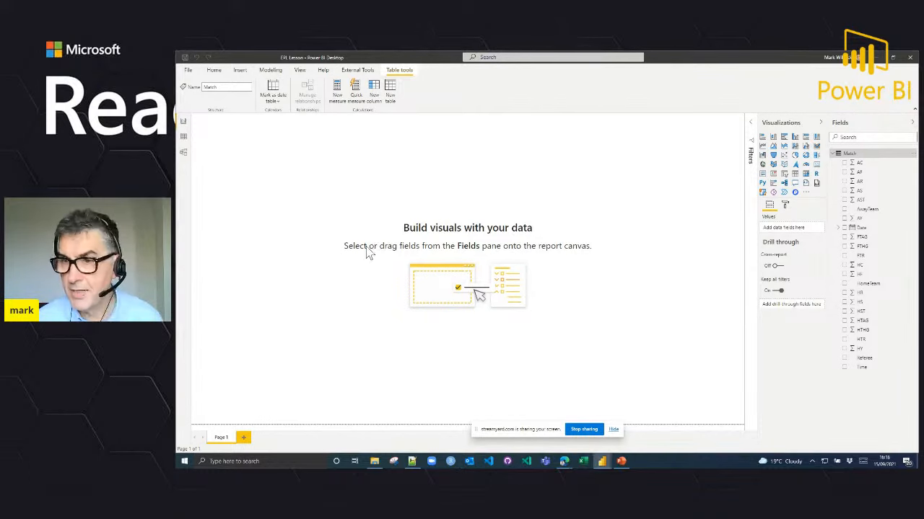
# Step: Create a new measure in the Match table and name it Number of matches
pyautogui.click(339, 99)
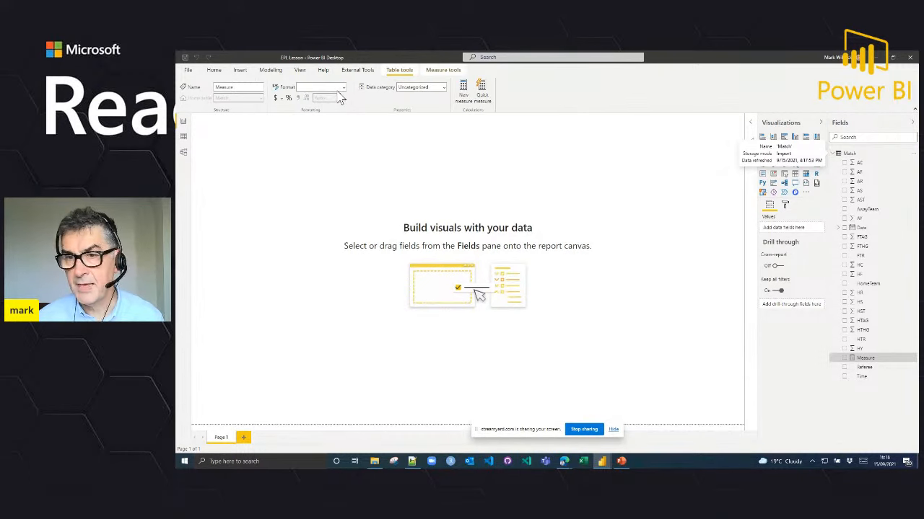
pyautogui.click(294, 119)
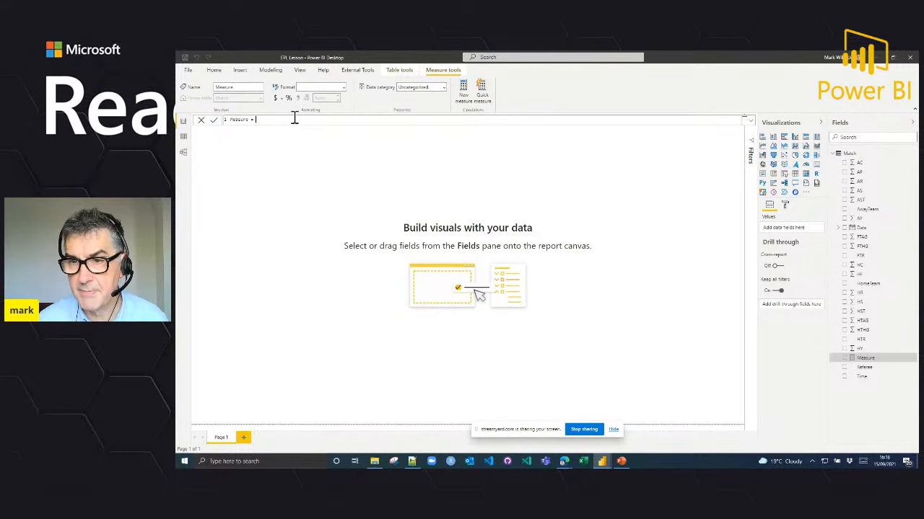
pyautogui.scroll(4, 292, 119)
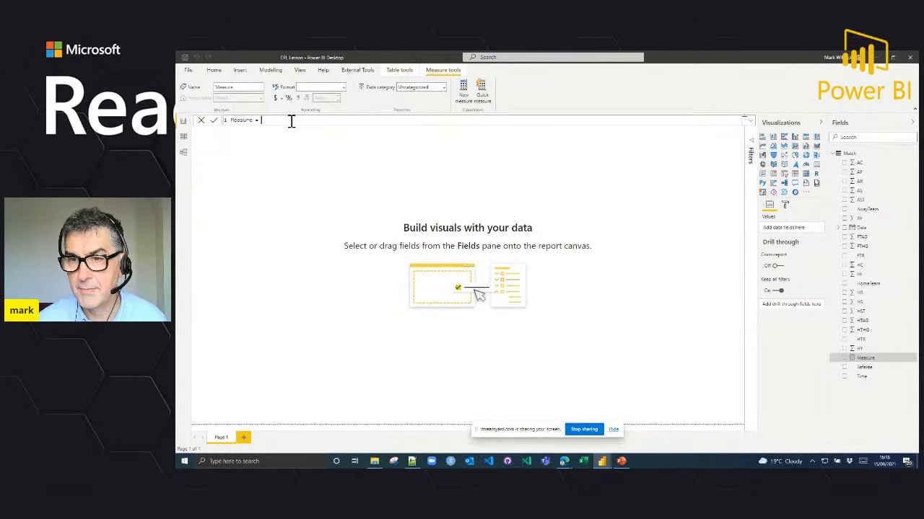
pyautogui.doubleClick(246, 122)
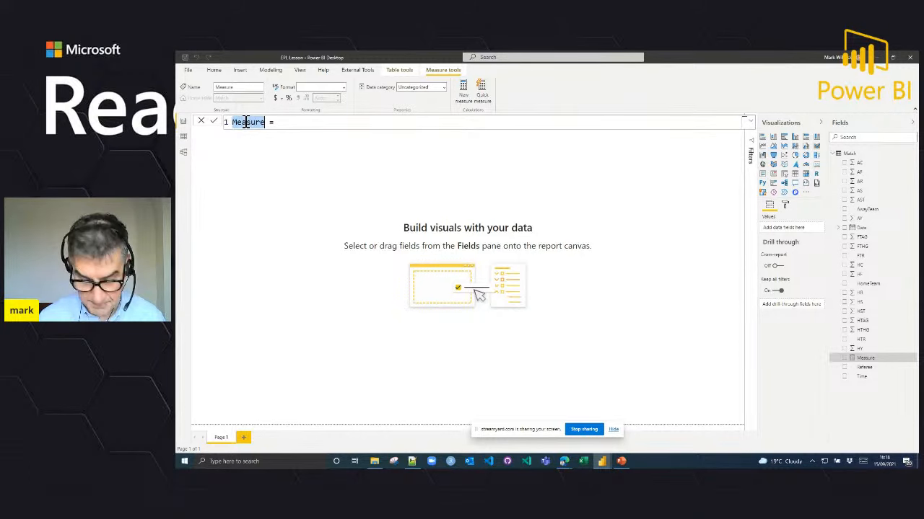
pyautogui.write('Number of')
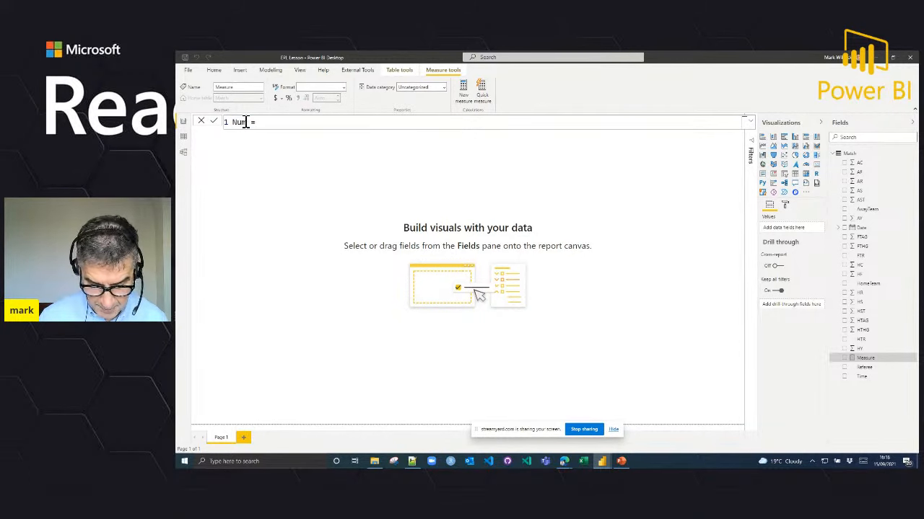
pyautogui.write(' mat')
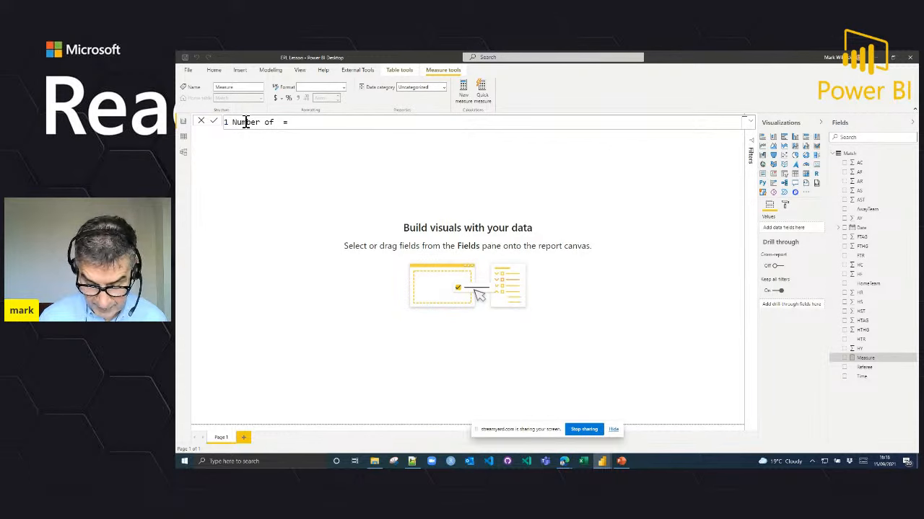
pyautogui.write('ches')
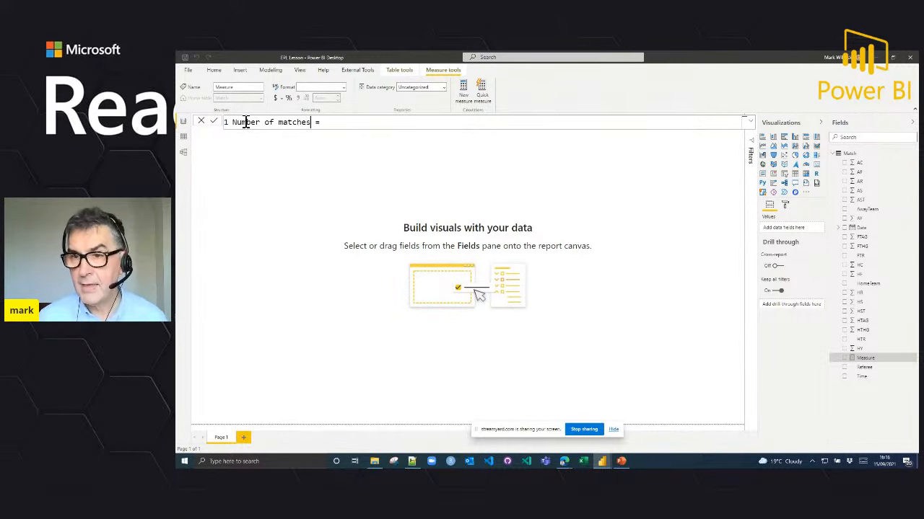
# Step: Define the Number of matches measure as COUNTROWS(Match) and commit the formula
pyautogui.click(340, 122)
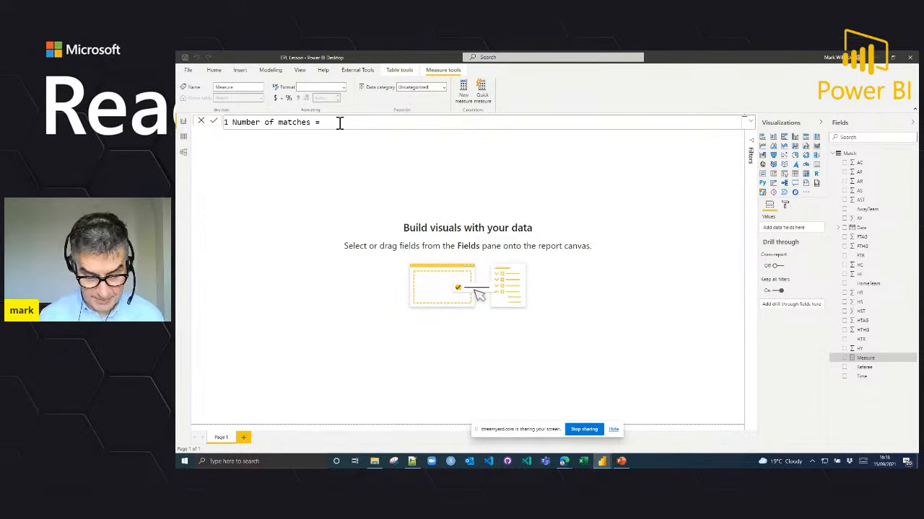
pyautogui.write('count')
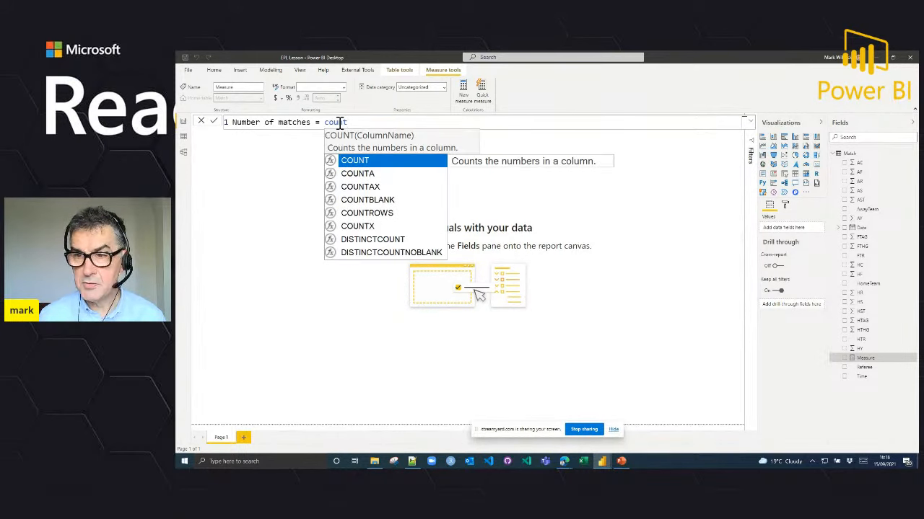
pyautogui.write('r')
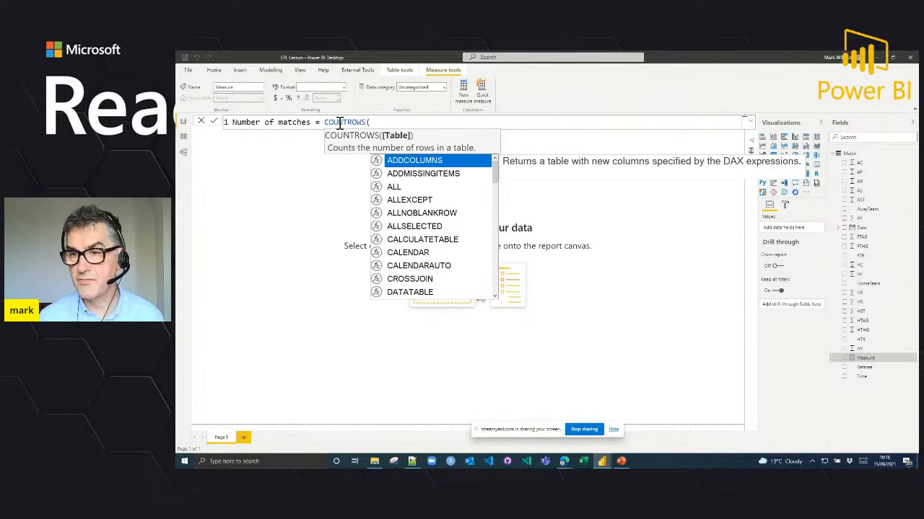
pyautogui.write('Match')
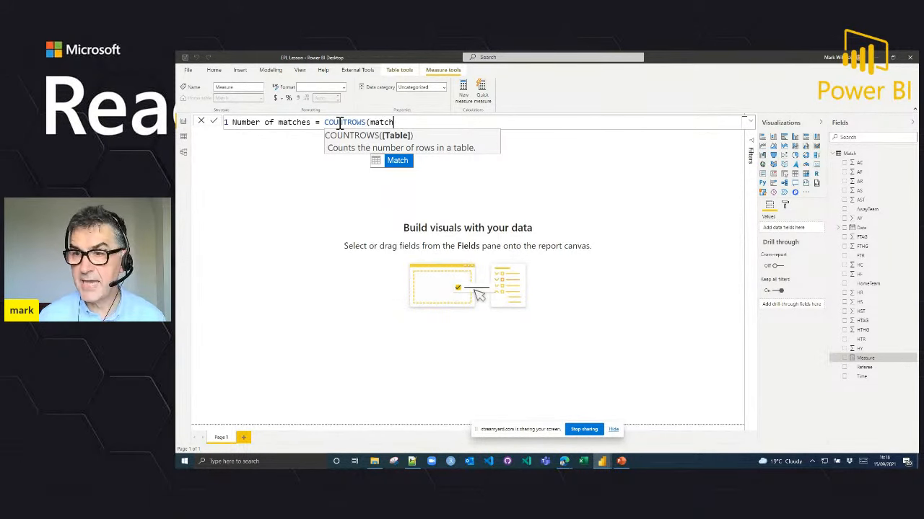
pyautogui.write(')')
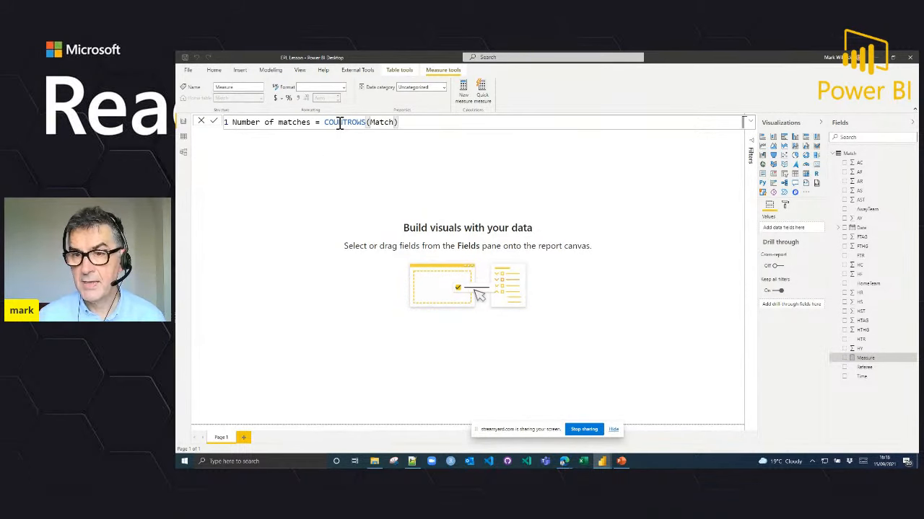
pyautogui.click(214, 121)
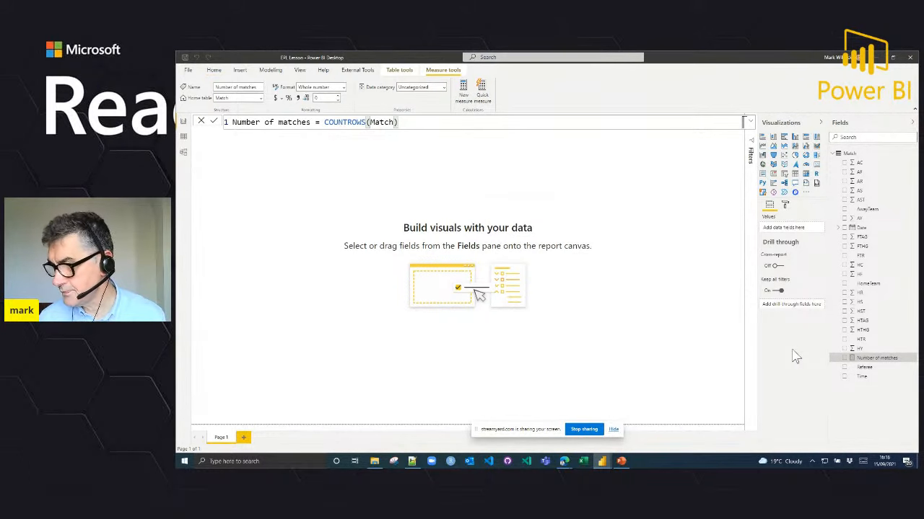
# Step: Build an enlarged column chart of Number of matches by the Date Hierarchy, expanded down to month level
pyautogui.click(844, 359)
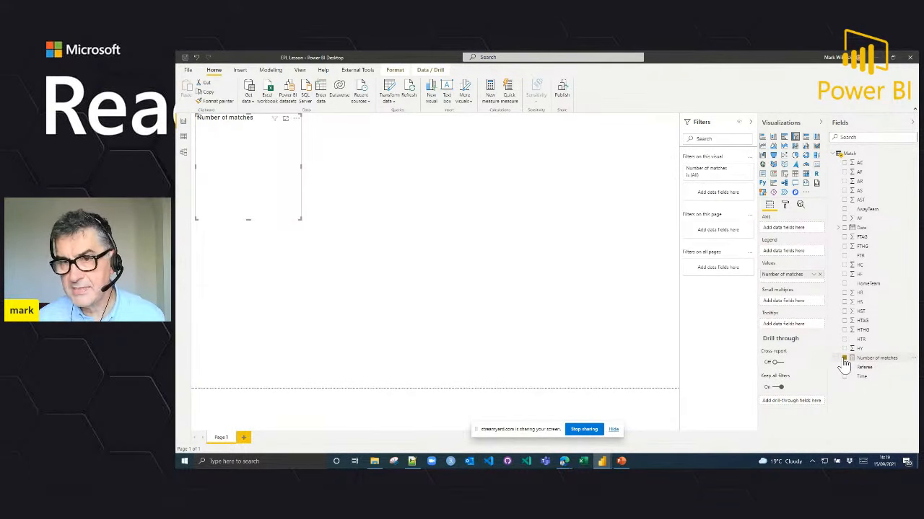
pyautogui.click(839, 228)
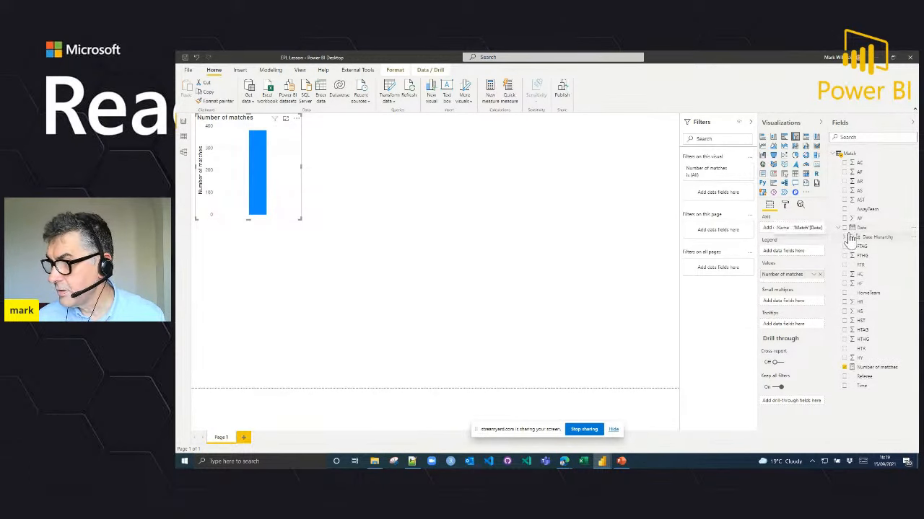
pyautogui.moveTo(870, 244); pyautogui.dragTo(792, 230)
pyautogui.moveTo(297, 214); pyautogui.dragTo(535, 278)
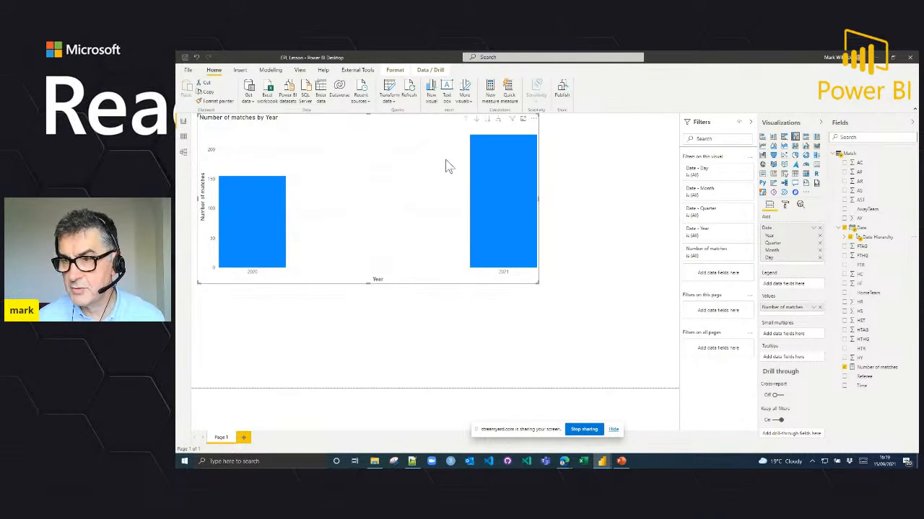
pyautogui.click(498, 120)
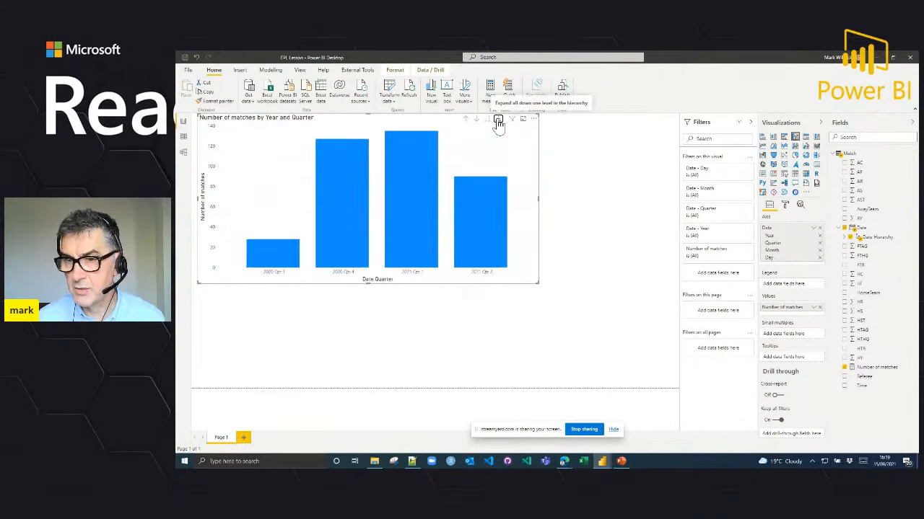
pyautogui.click(498, 121)
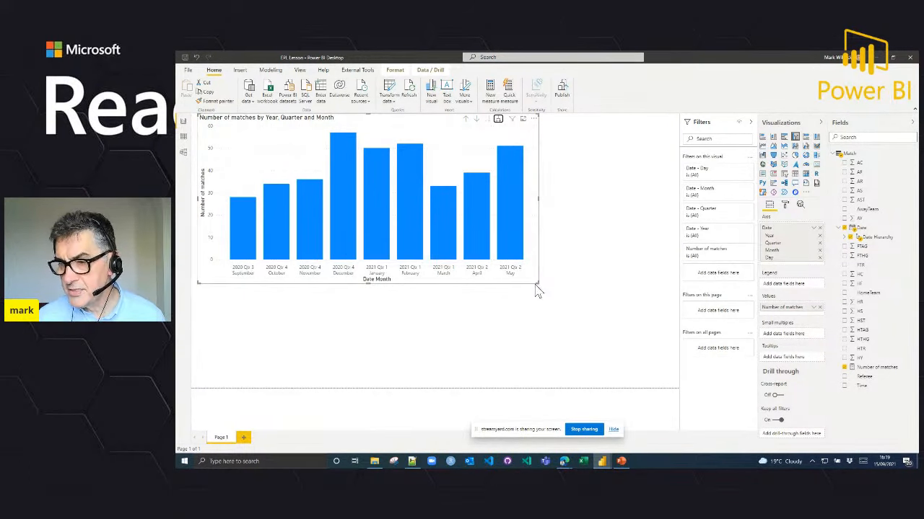
# Step: Add a second column chart below the monthly one showing Number of matches by FTR
pyautogui.click(597, 255)
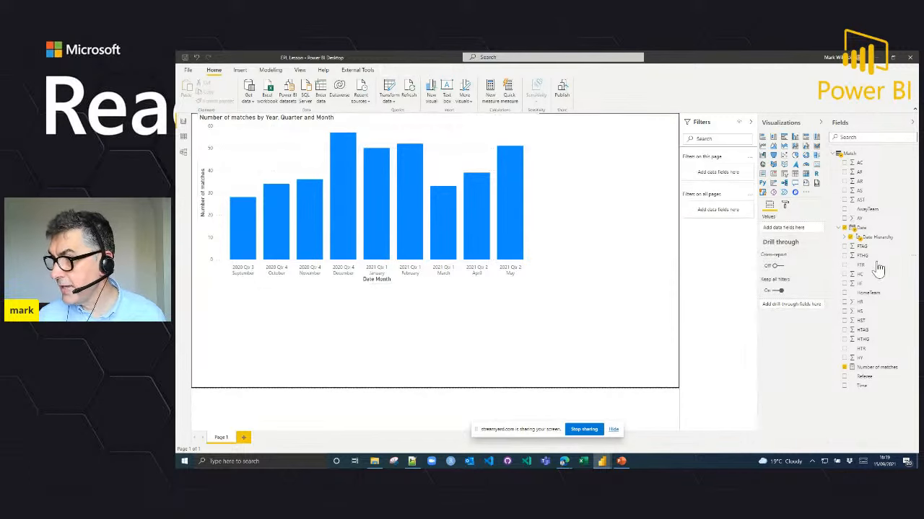
pyautogui.click(844, 368)
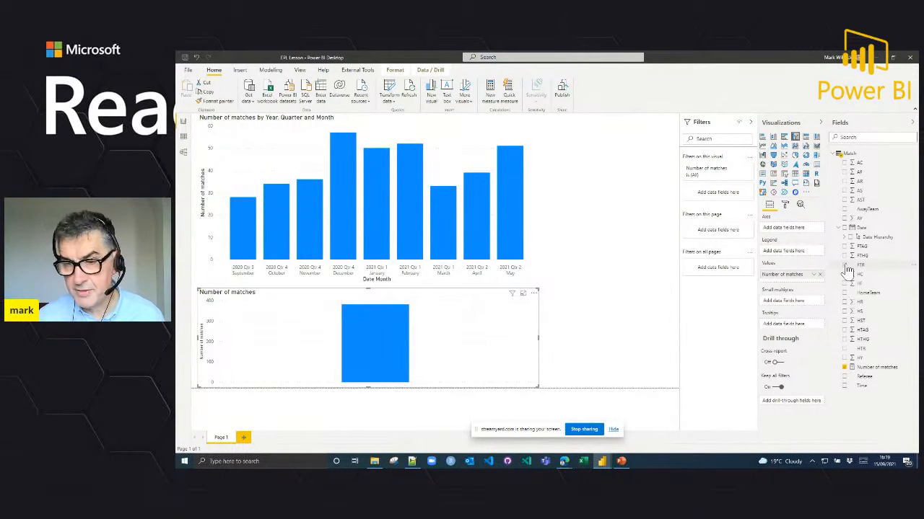
pyautogui.click(846, 266)
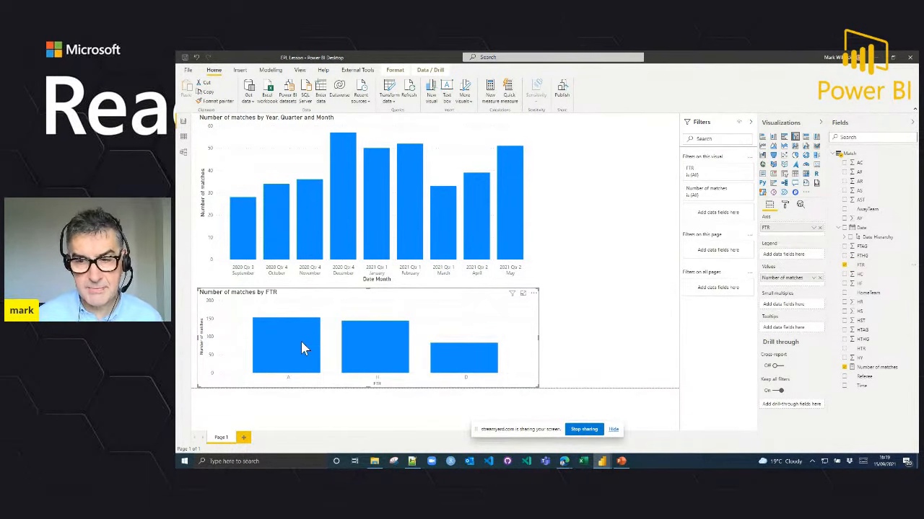
# Step: Cross-highlight the monthly chart by the A, H and D results in turn, and clear the selection
pyautogui.click(301, 361)
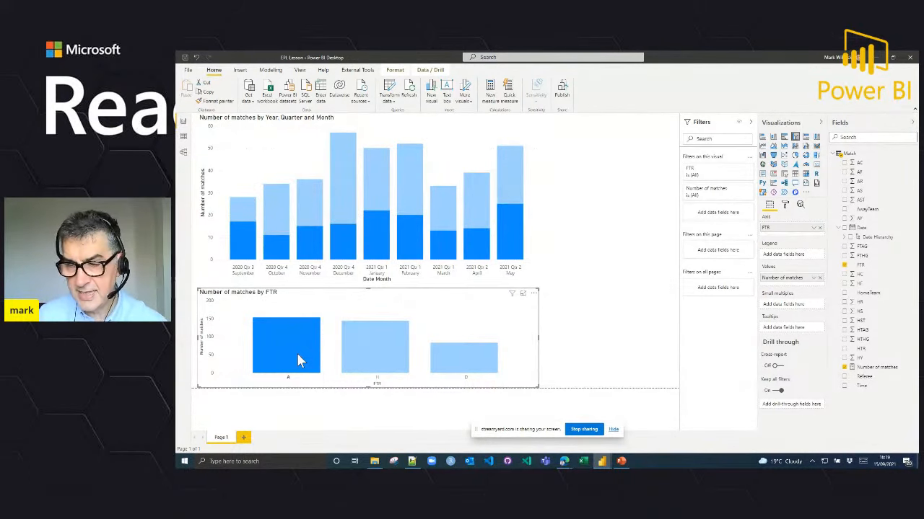
pyautogui.click(371, 357)
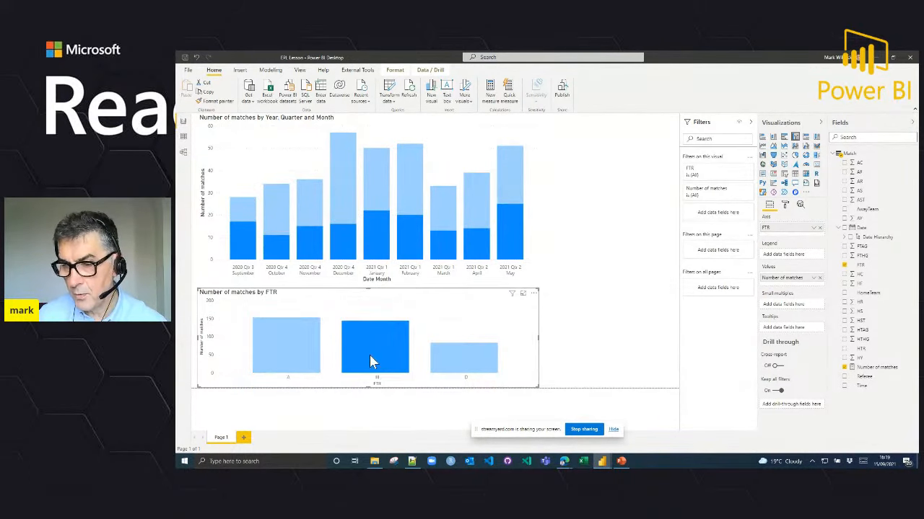
pyautogui.click(451, 366)
pyautogui.click(483, 321)
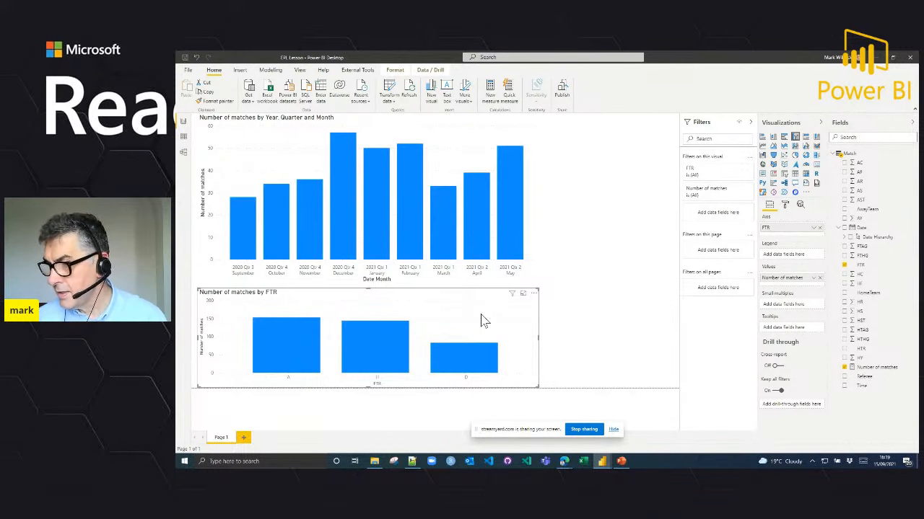
# Step: Turn on data labels for the Number of matches by FTR chart and expand the data label settings
pyautogui.click(785, 206)
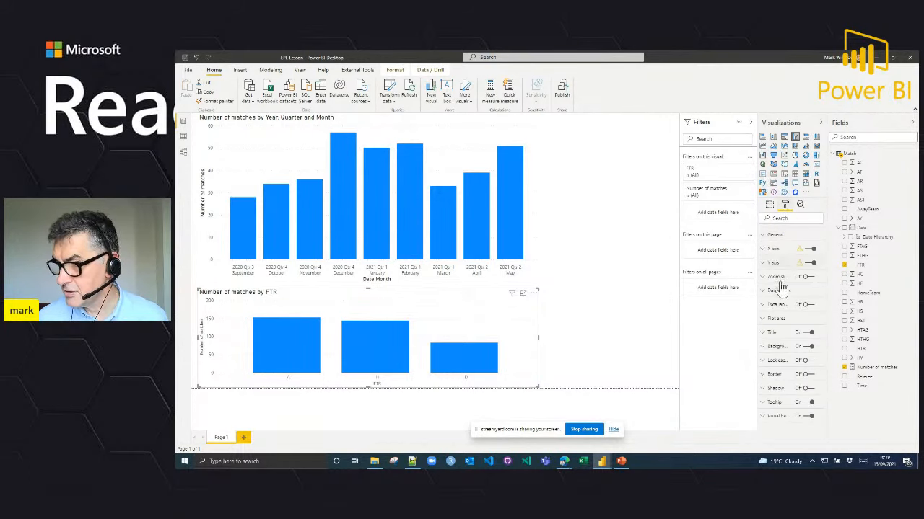
pyautogui.click(805, 305)
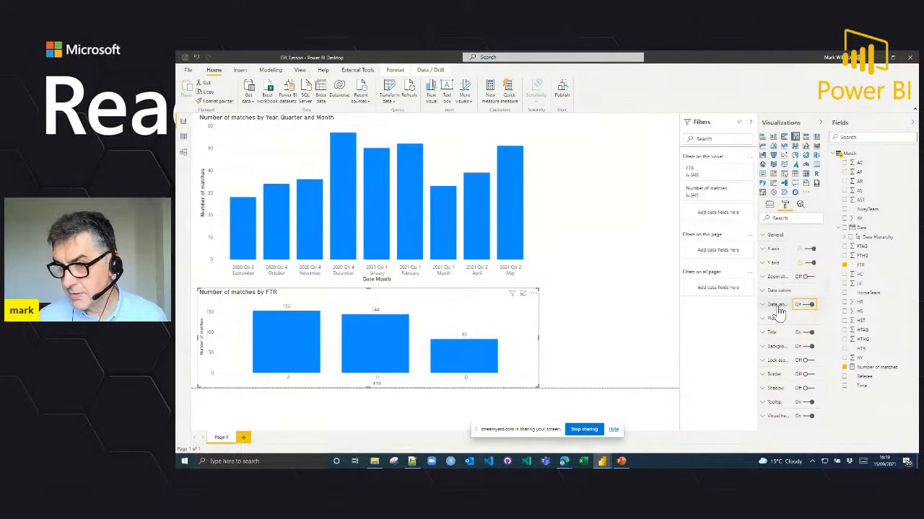
pyautogui.click(773, 304)
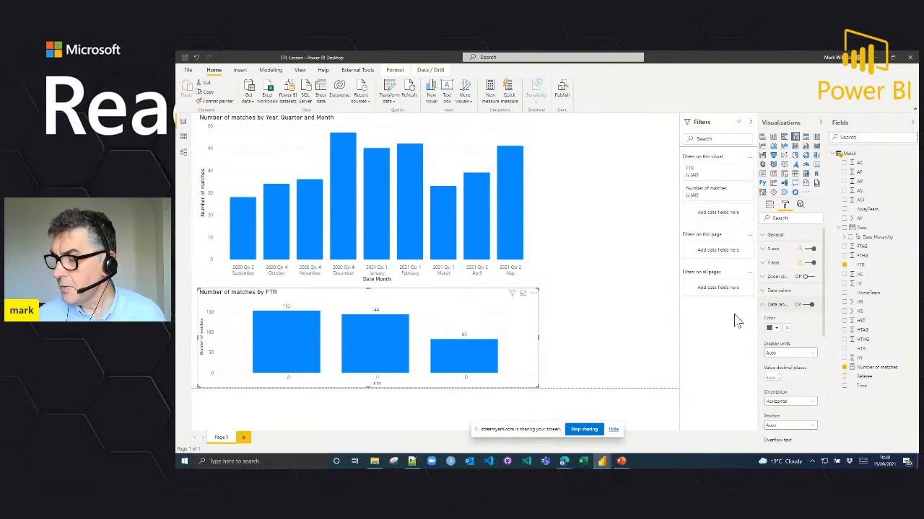
# Step: Collapse the Match table's field list and open the Power Query Editor to transform the data
pyautogui.click(834, 156)
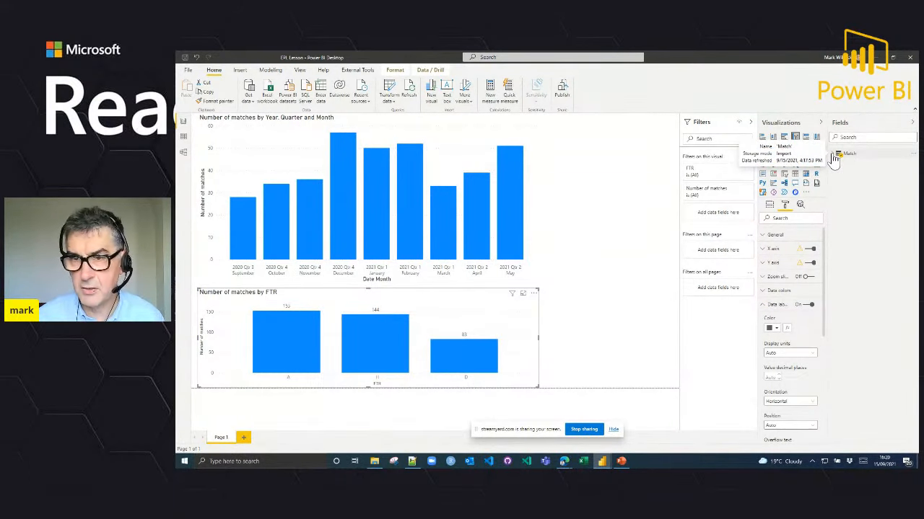
pyautogui.click(391, 104)
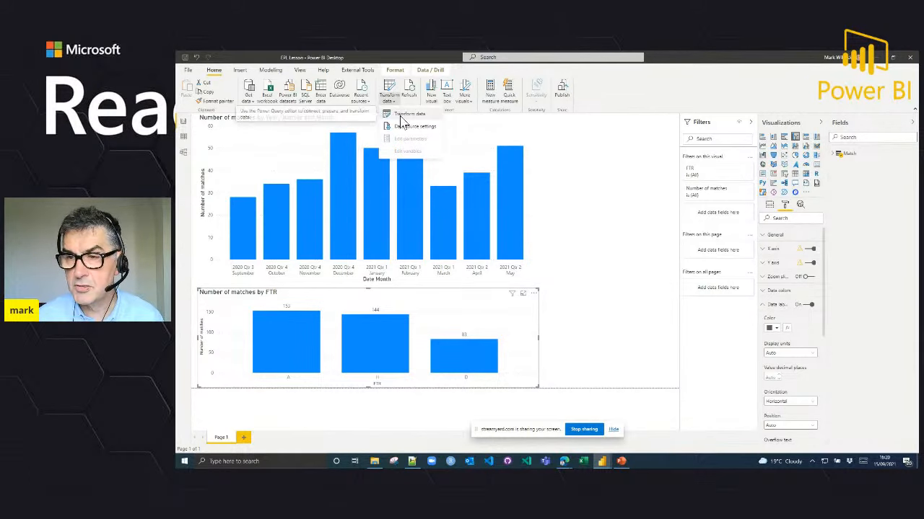
pyautogui.click(404, 115)
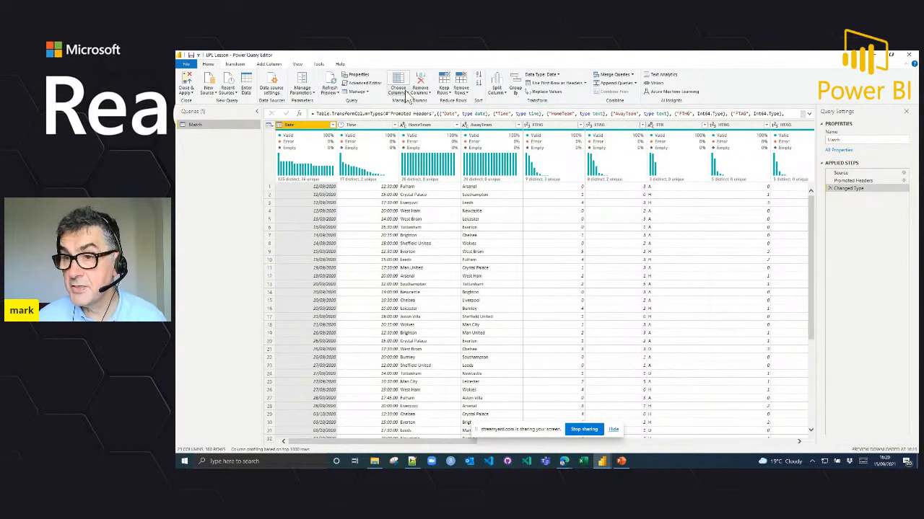
# Step: Keep only the Date, Time, HomeTeam, AwayTeam, FTHG, FTAG and FTR columns in the Match query
pyautogui.click(403, 93)
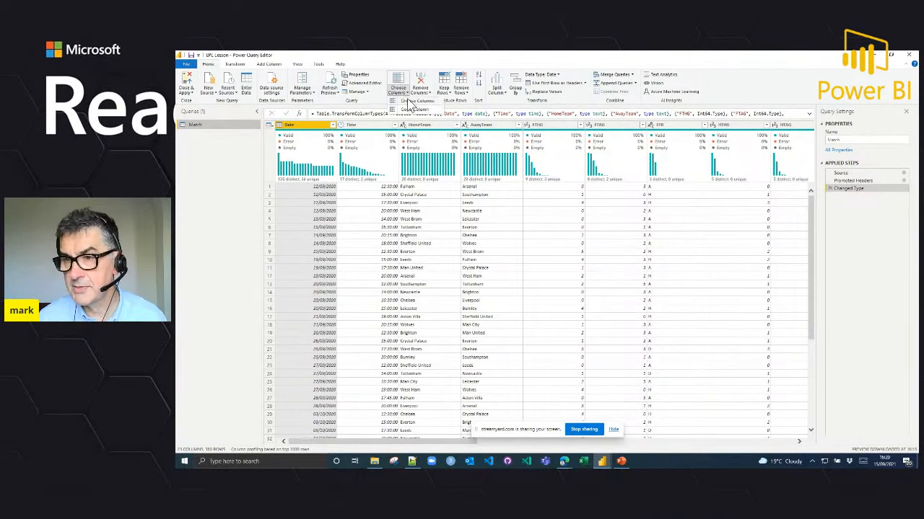
pyautogui.click(409, 102)
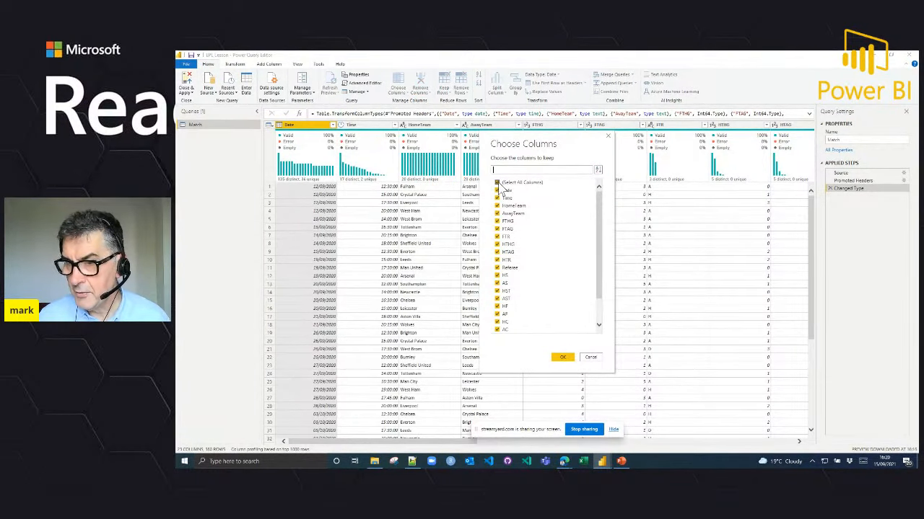
pyautogui.click(496, 183)
pyautogui.click(496, 190)
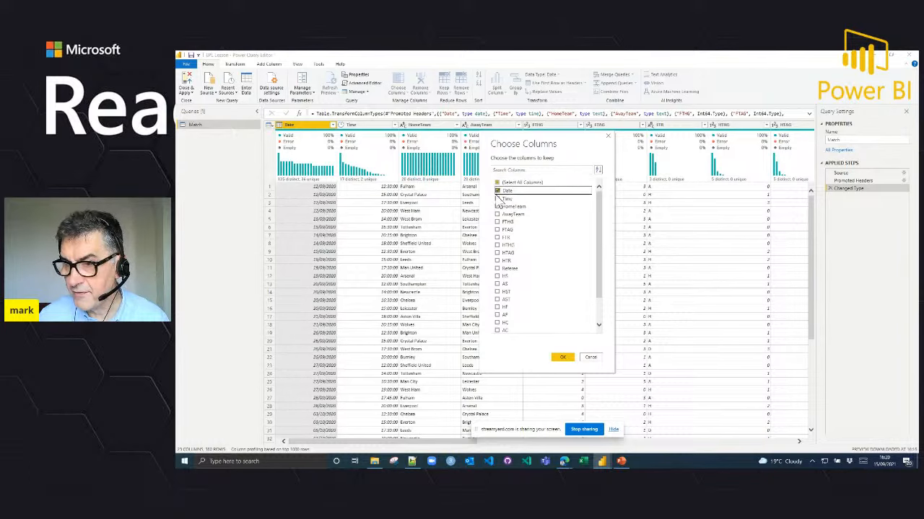
pyautogui.click(496, 197)
pyautogui.click(496, 205)
pyautogui.click(496, 213)
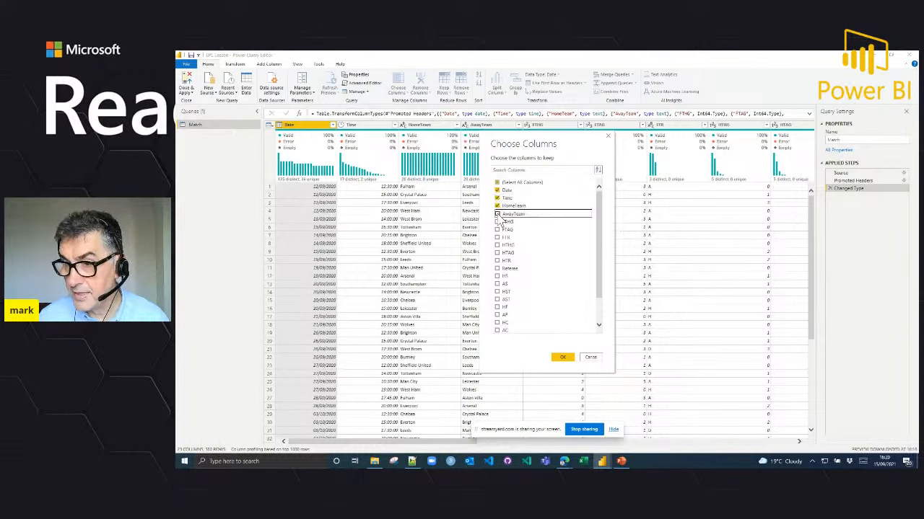
pyautogui.click(497, 222)
pyautogui.click(496, 229)
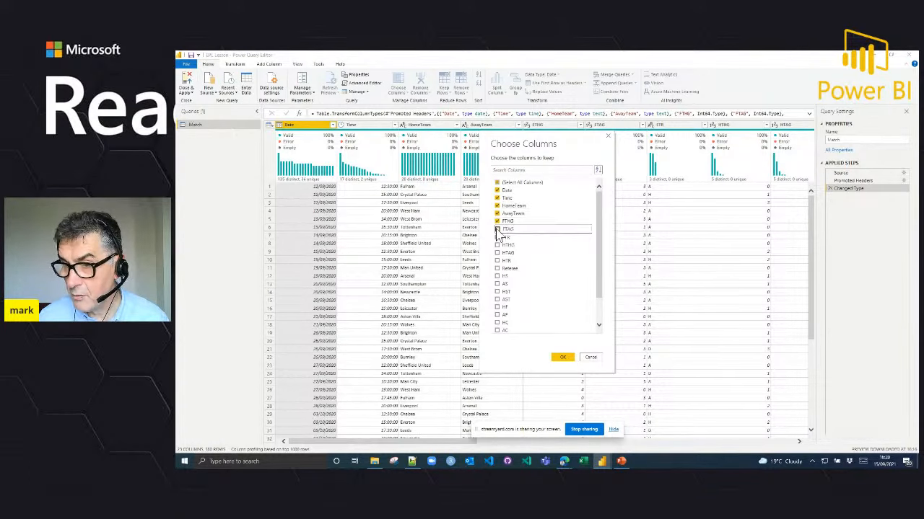
pyautogui.click(496, 237)
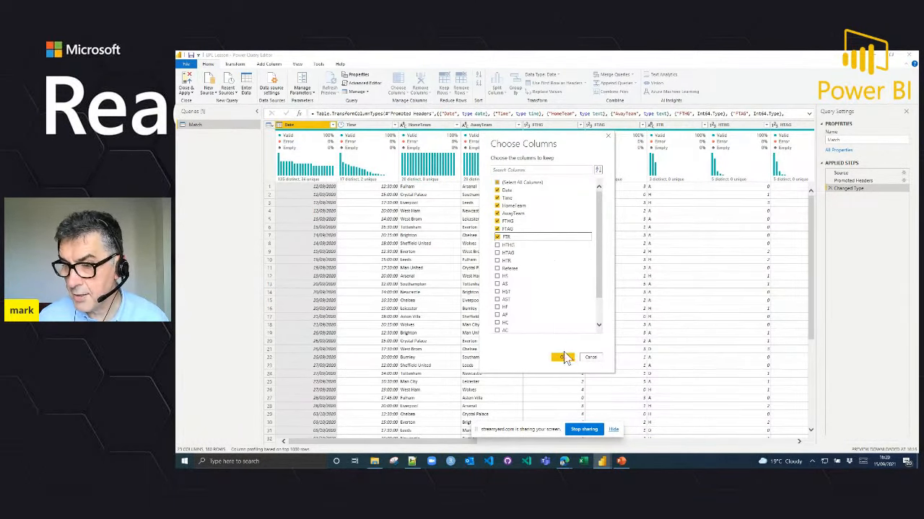
pyautogui.click(563, 358)
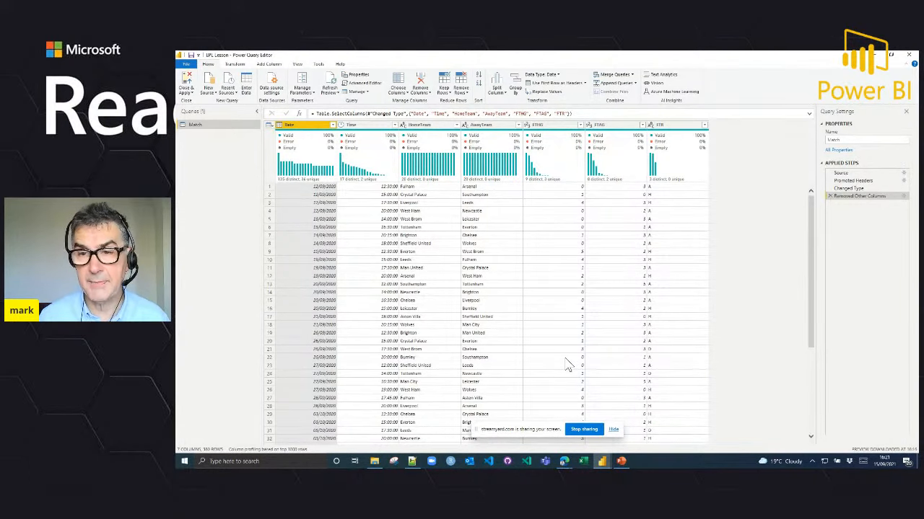
# Step: Create a query that references Match and rename it Home Stats
pyautogui.rightClick(211, 132)
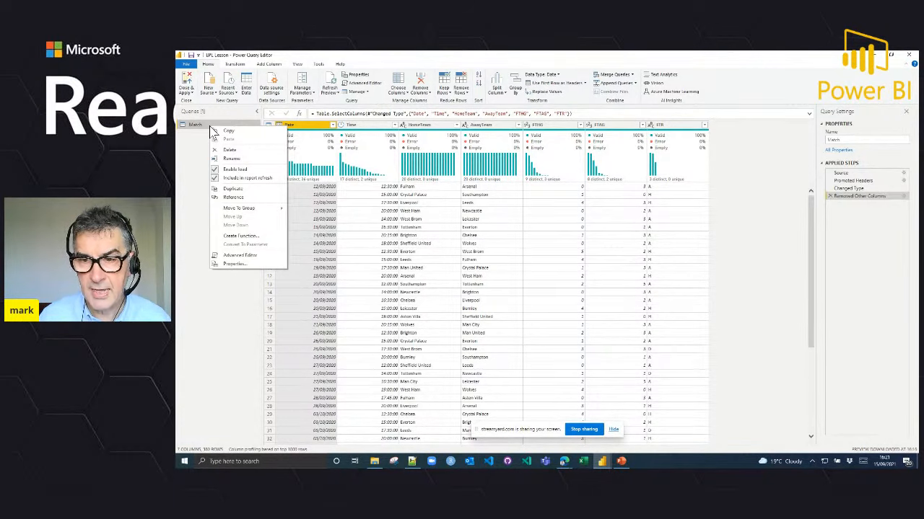
pyautogui.click(246, 196)
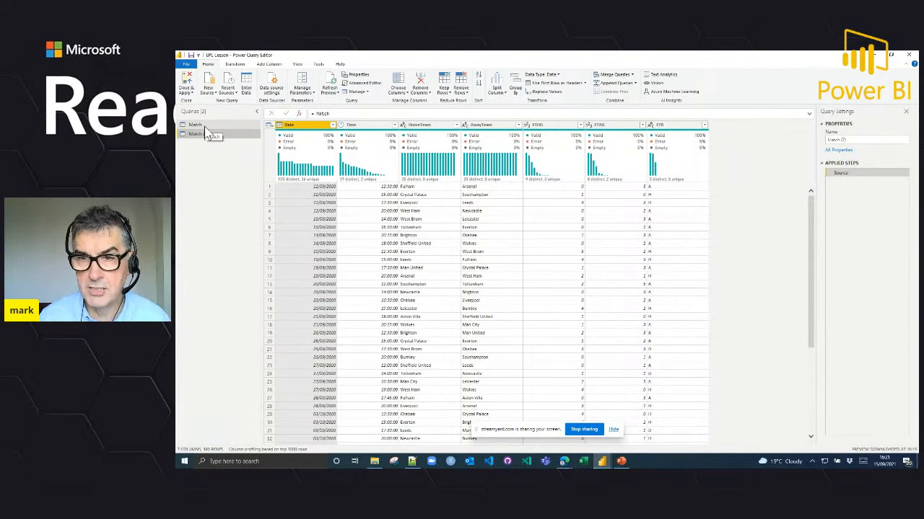
pyautogui.click(204, 126)
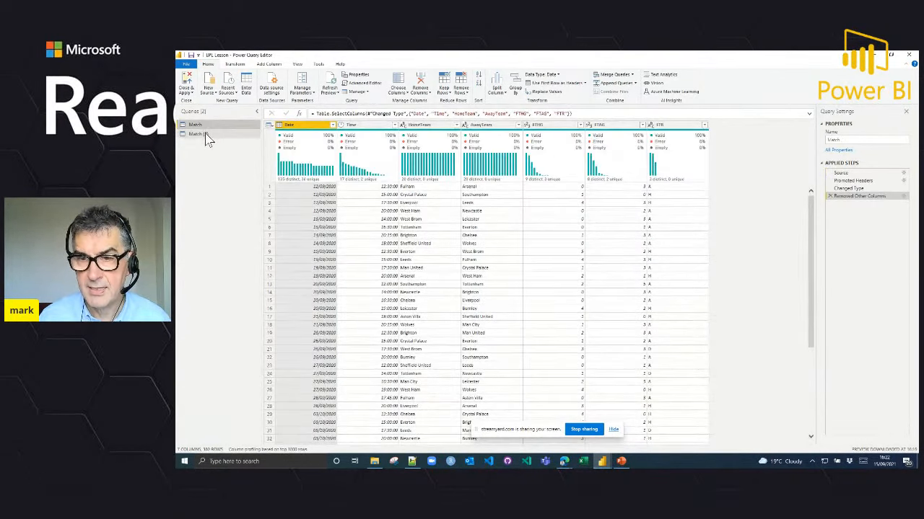
pyautogui.click(206, 136)
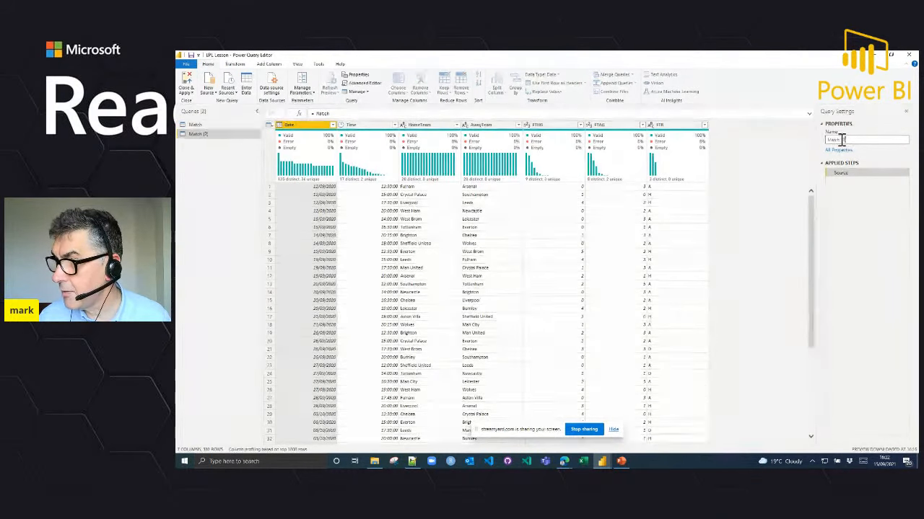
pyautogui.moveTo(846, 140); pyautogui.dragTo(824, 147)
pyautogui.write('Home ')
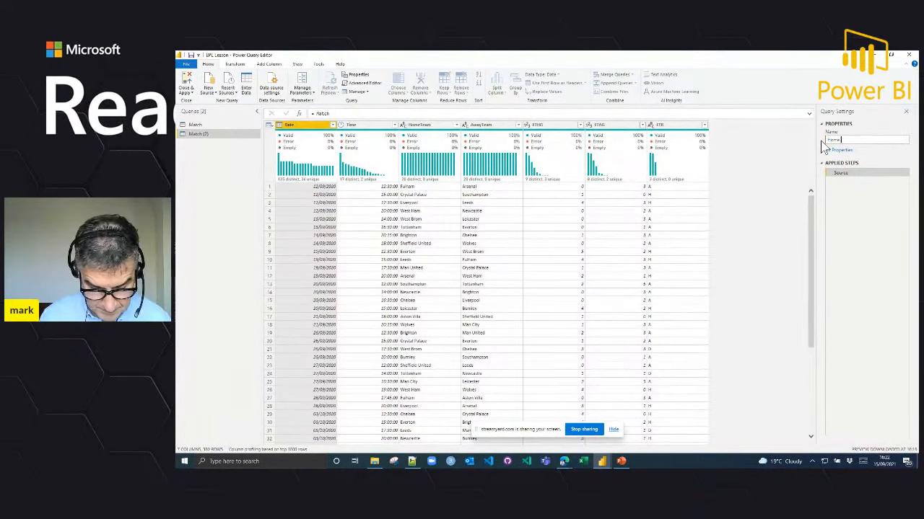
pyautogui.write('Team')
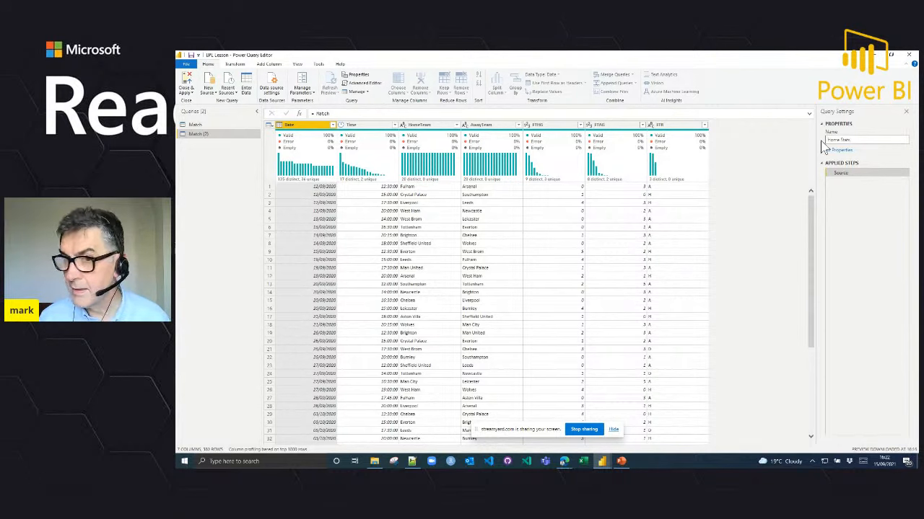
pyautogui.press('Return')
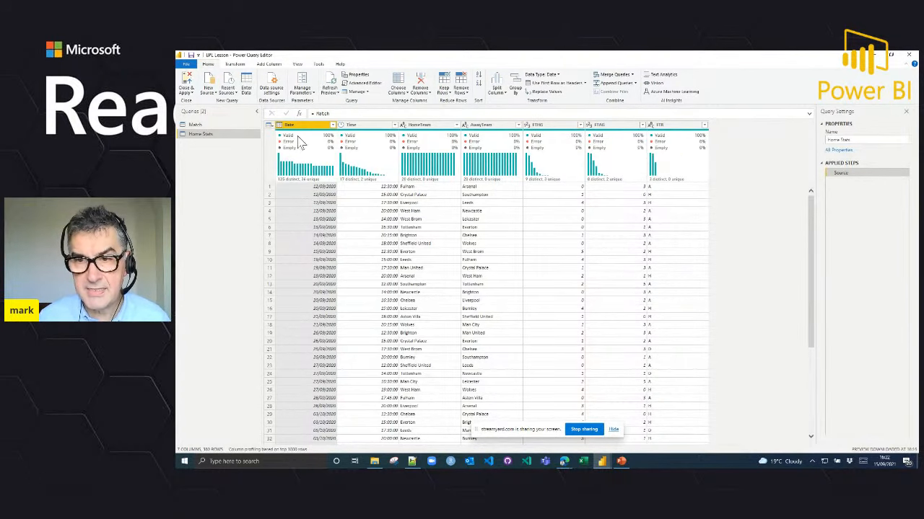
# Step: Create a second query that references Match and rename it Away Stats
pyautogui.click(204, 125)
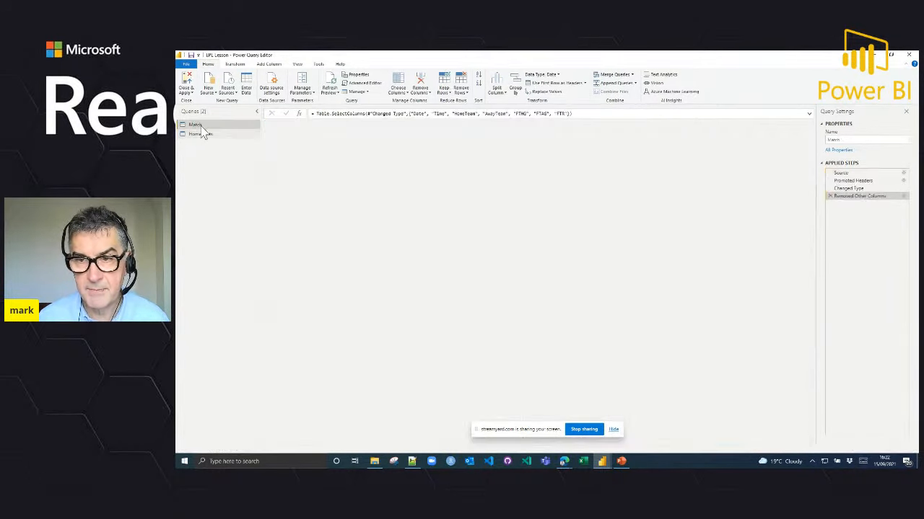
pyautogui.rightClick(204, 130)
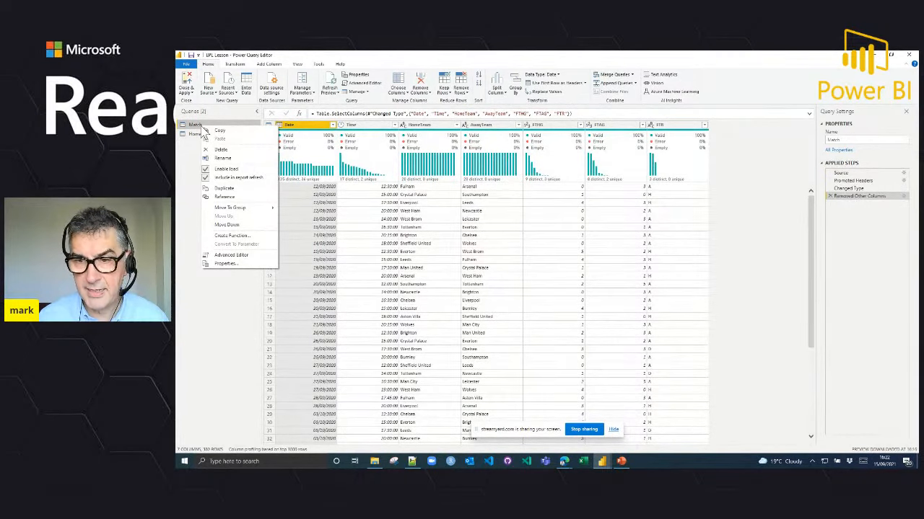
pyautogui.click(229, 196)
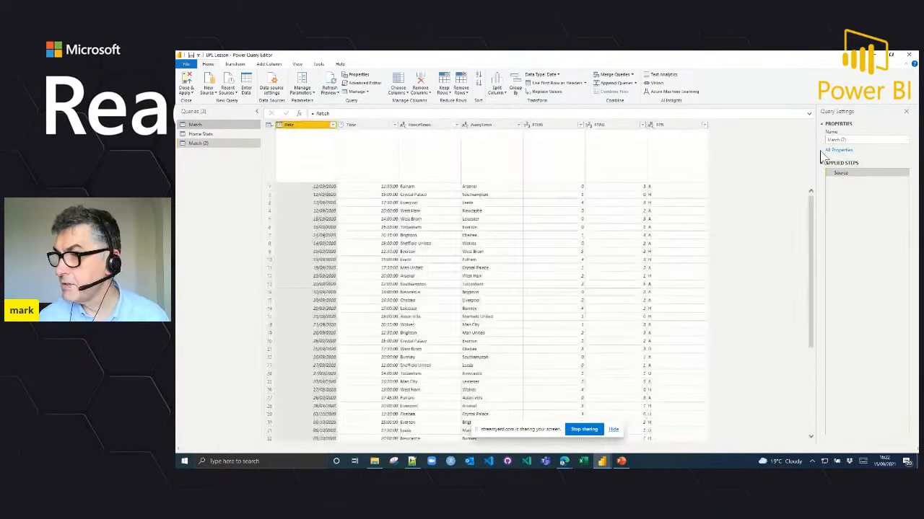
pyautogui.click(842, 140)
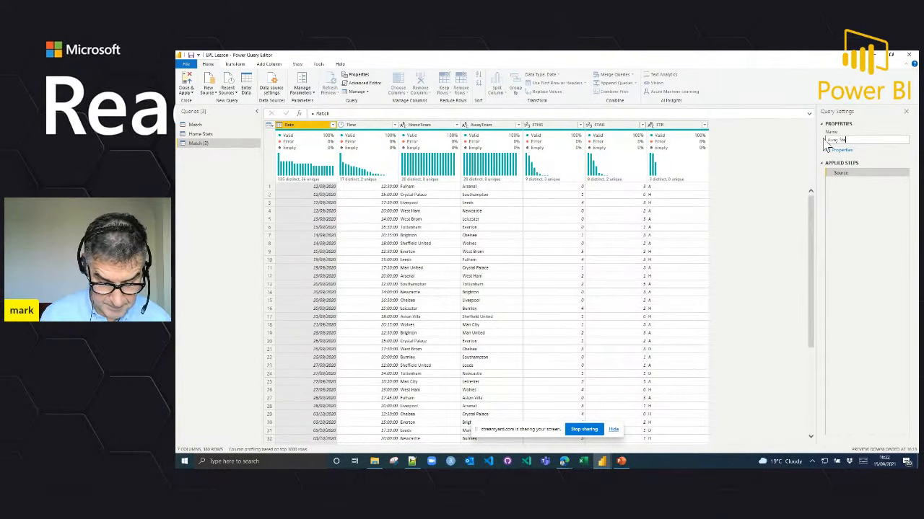
pyautogui.press('Return')
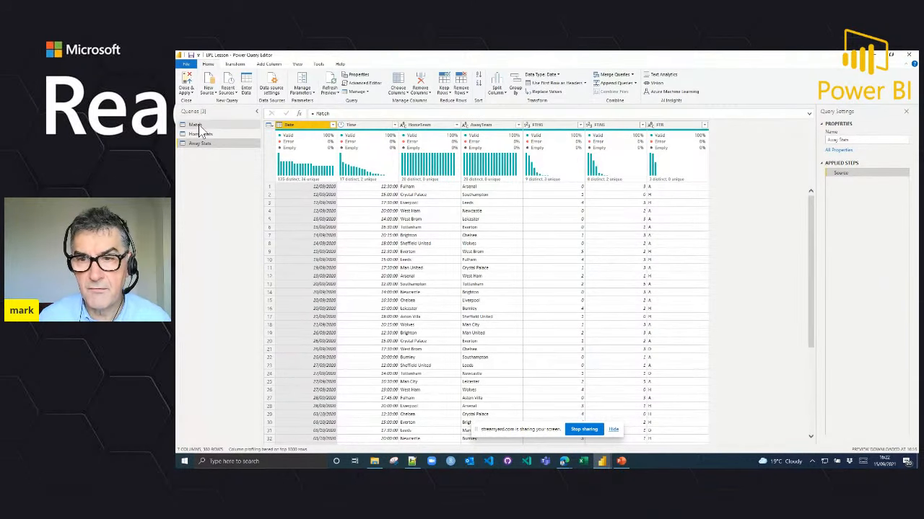
# Step: Add a custom column named Dummy with the formula = 1 to the Match query
pyautogui.click(202, 134)
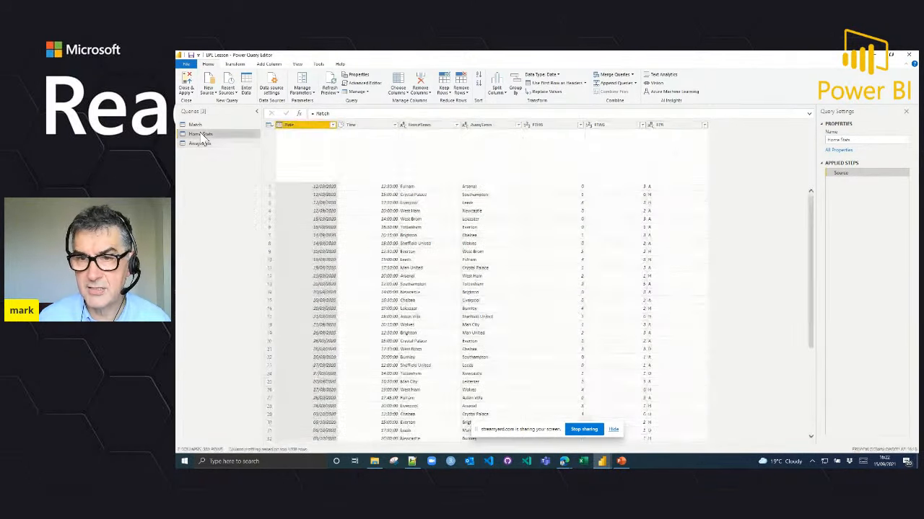
pyautogui.click(203, 126)
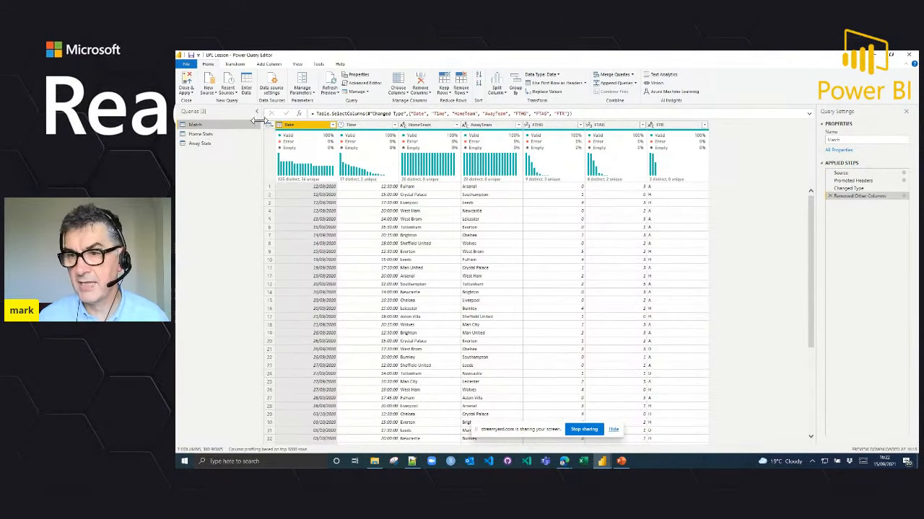
pyautogui.click(268, 64)
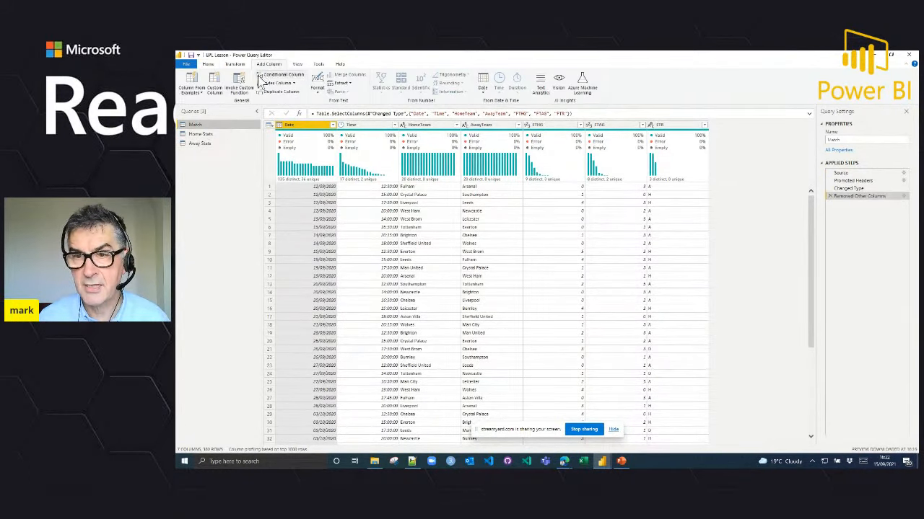
pyautogui.click(218, 91)
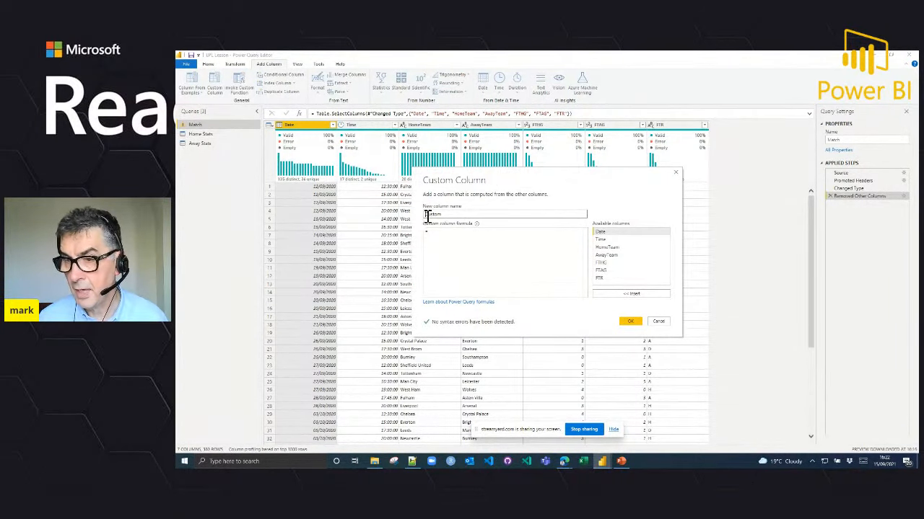
pyautogui.moveTo(450, 216); pyautogui.dragTo(416, 214)
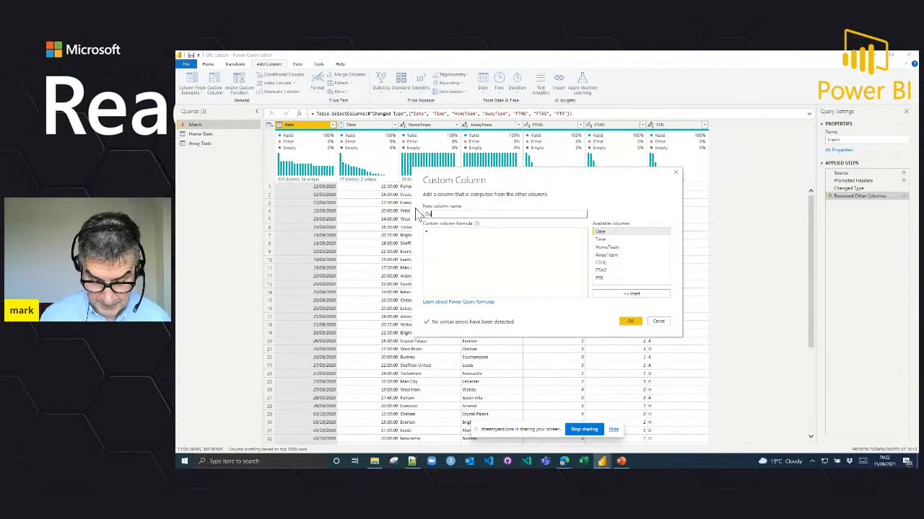
pyautogui.click(447, 236)
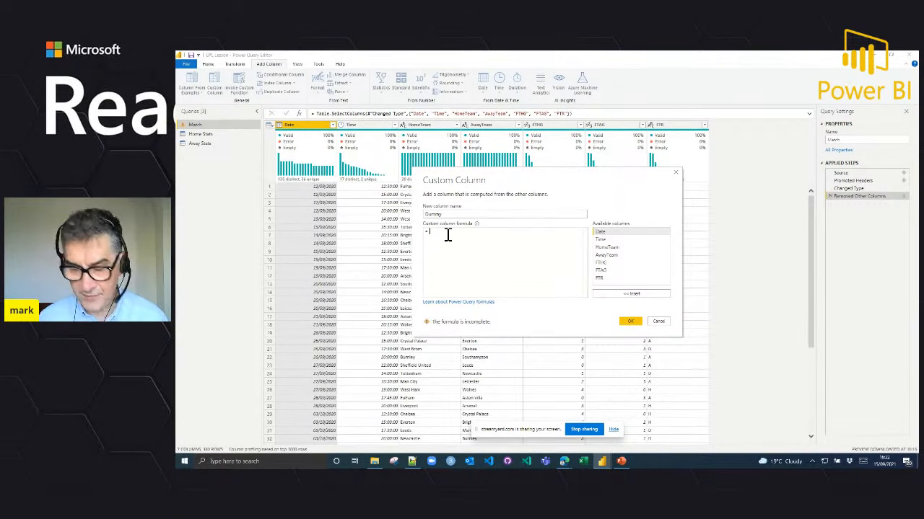
pyautogui.click(630, 322)
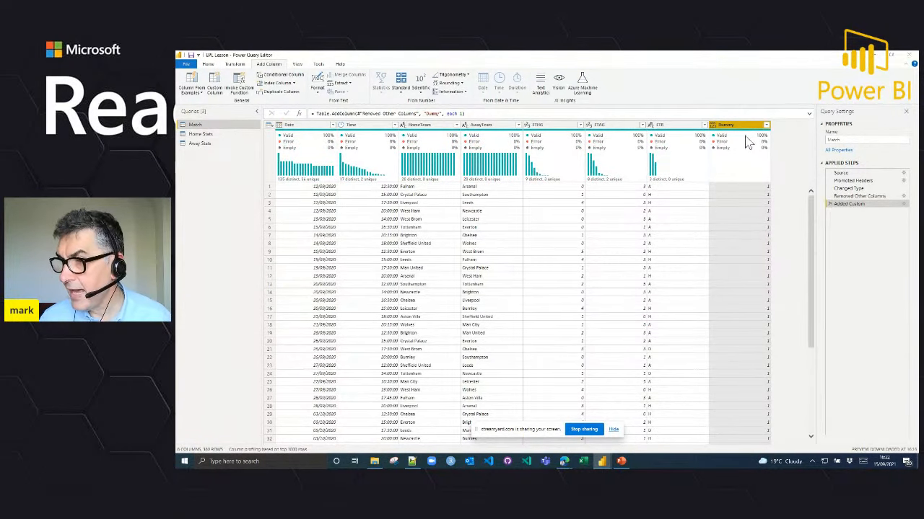
# Step: Check Home Stats and Away Stats for the Dummy column, and delete the step that adds it from Match
pyautogui.click(208, 135)
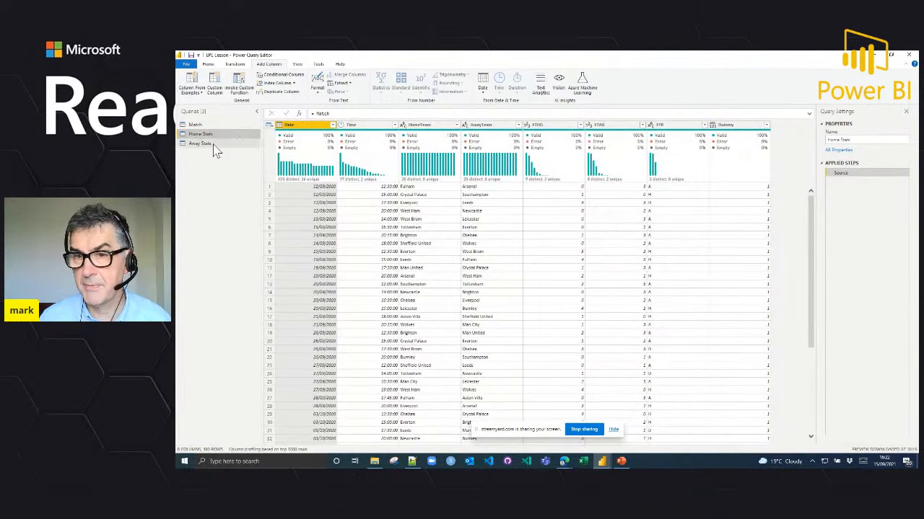
pyautogui.click(214, 145)
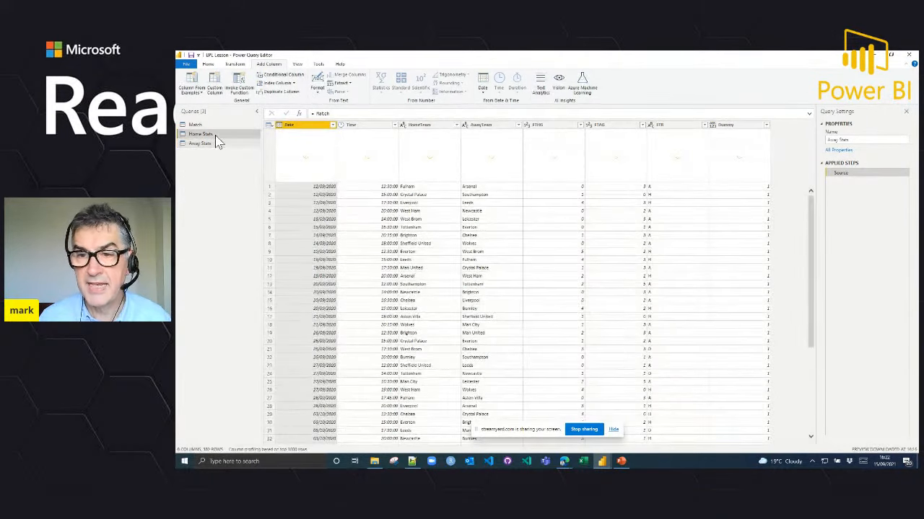
pyautogui.click(215, 135)
pyautogui.click(211, 126)
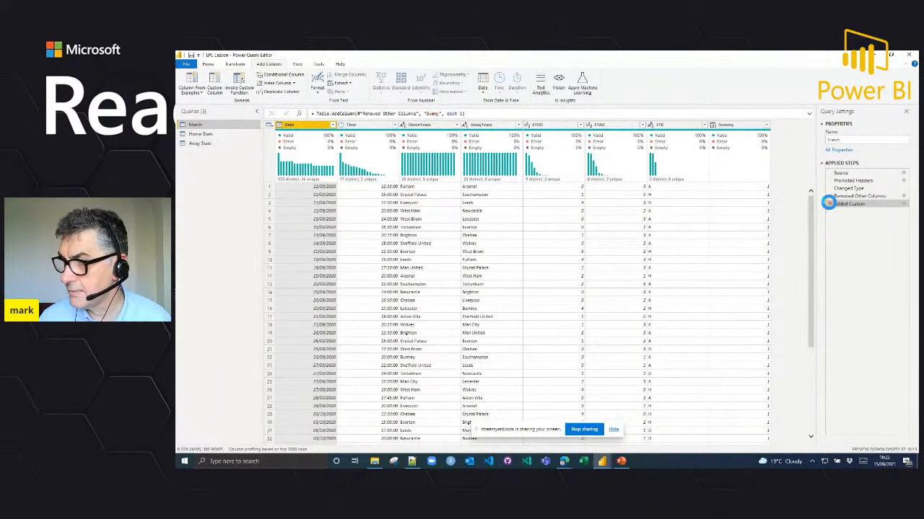
pyautogui.click(827, 204)
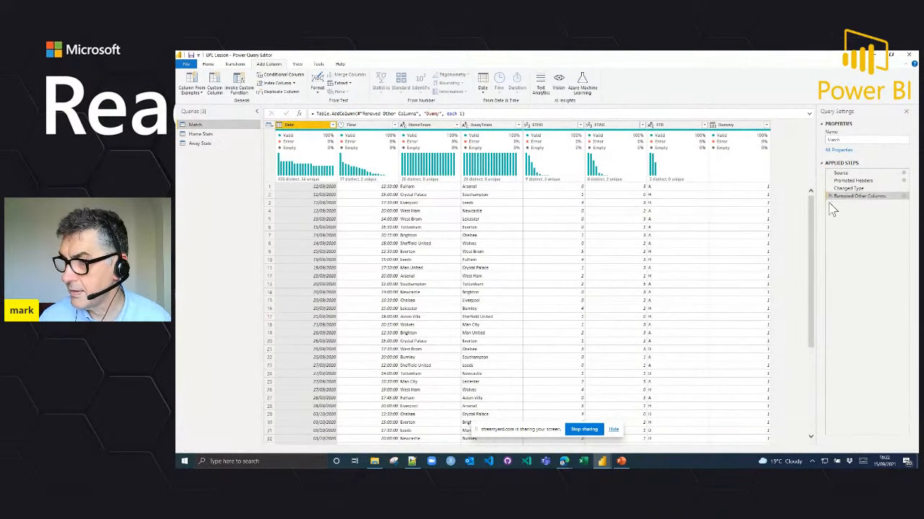
# Step: Duplicate the Match query with all its applied steps
pyautogui.rightClick(201, 127)
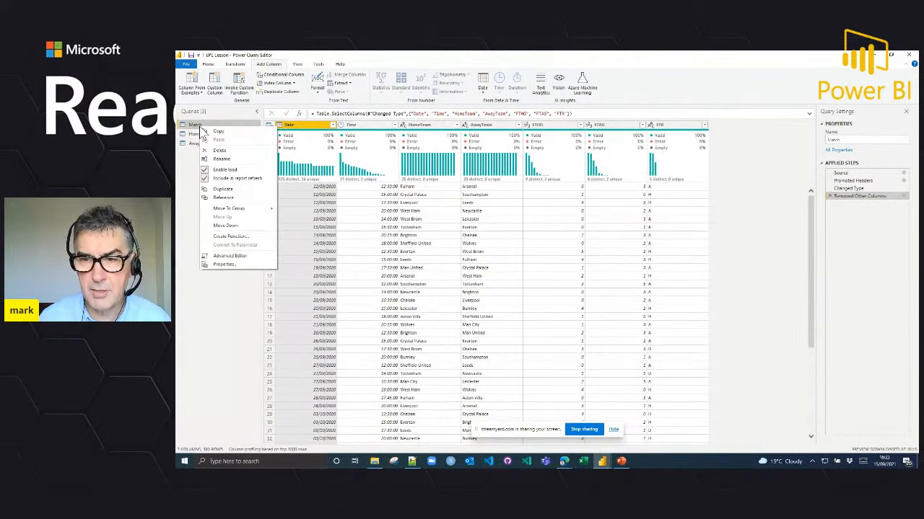
pyautogui.click(229, 189)
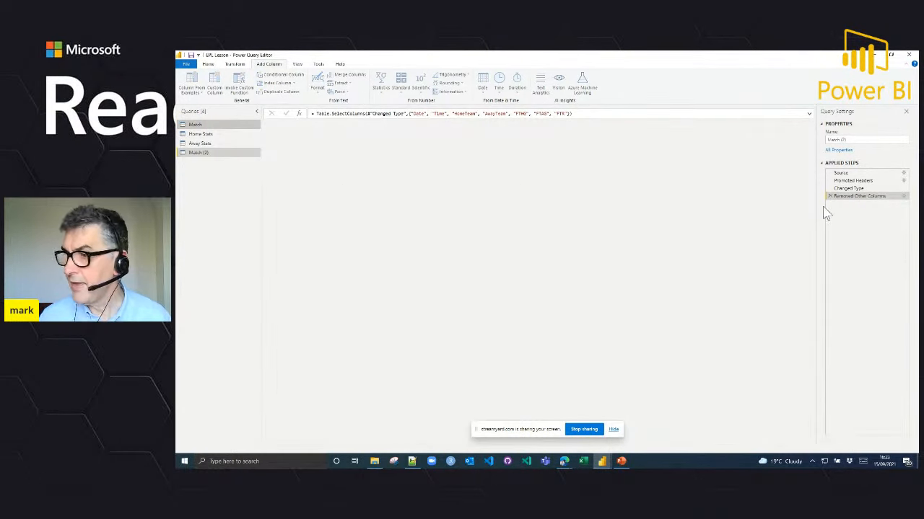
# Step: Inspect the Source, Promoted Headers and Changed Type steps of the duplicated Match query and compare it with the original
pyautogui.click(845, 174)
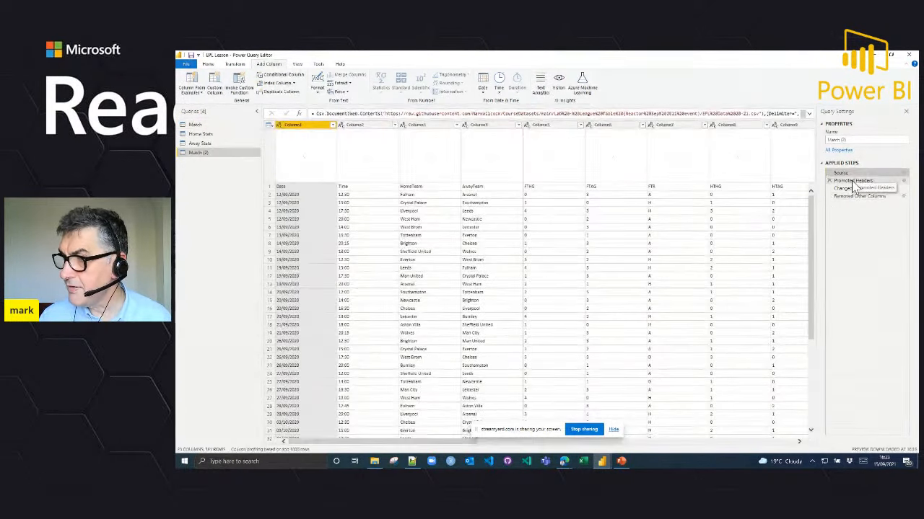
pyautogui.click(854, 181)
pyautogui.click(852, 189)
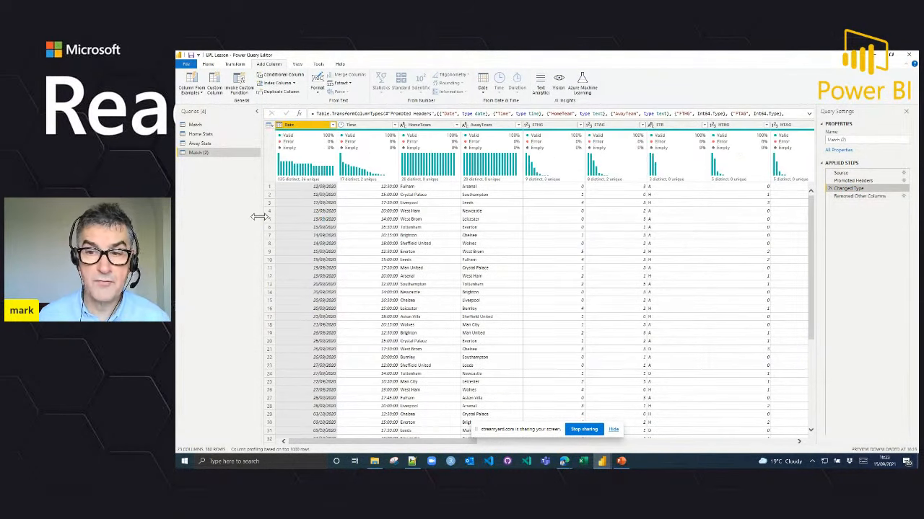
pyautogui.click(205, 124)
pyautogui.click(198, 154)
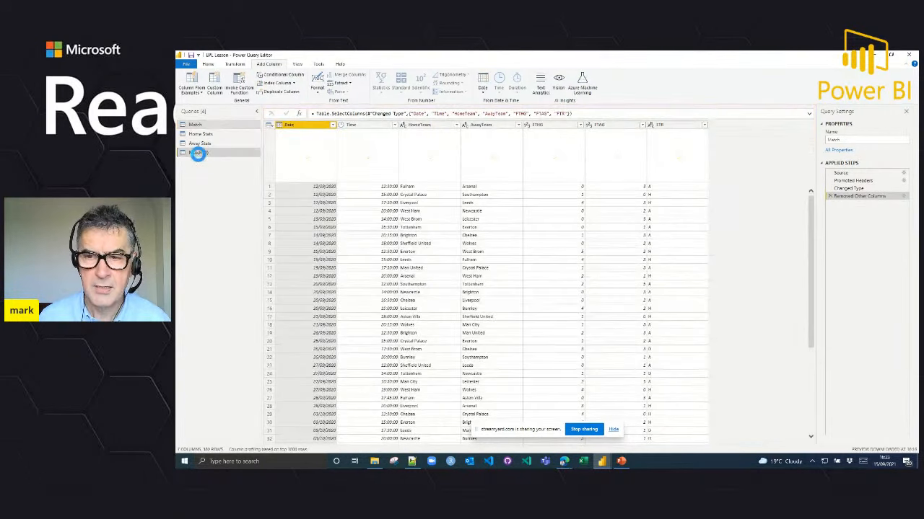
# Step: Delete the duplicated Match (2) query
pyautogui.rightClick(206, 153)
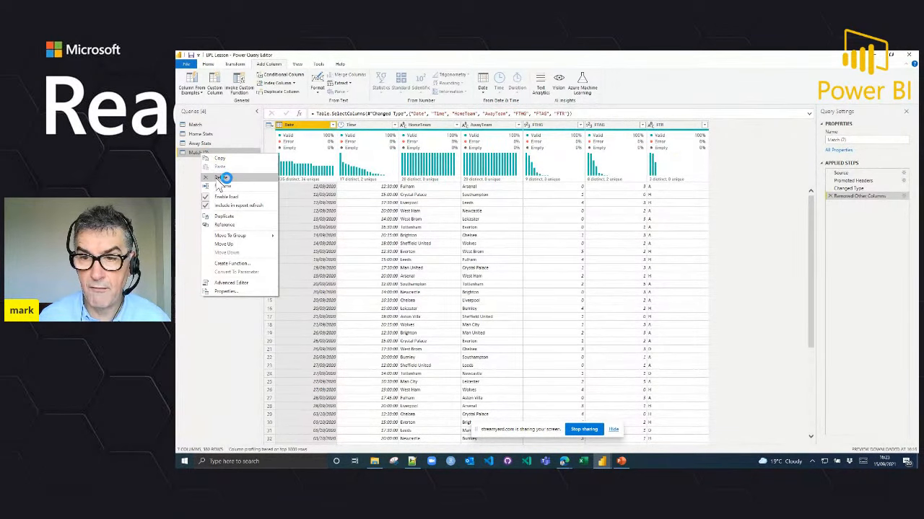
pyautogui.click(209, 177)
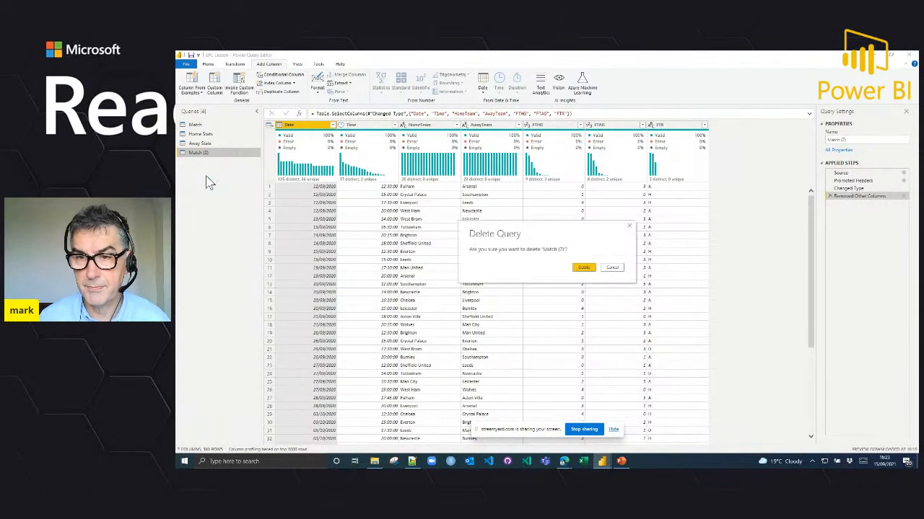
pyautogui.click(583, 268)
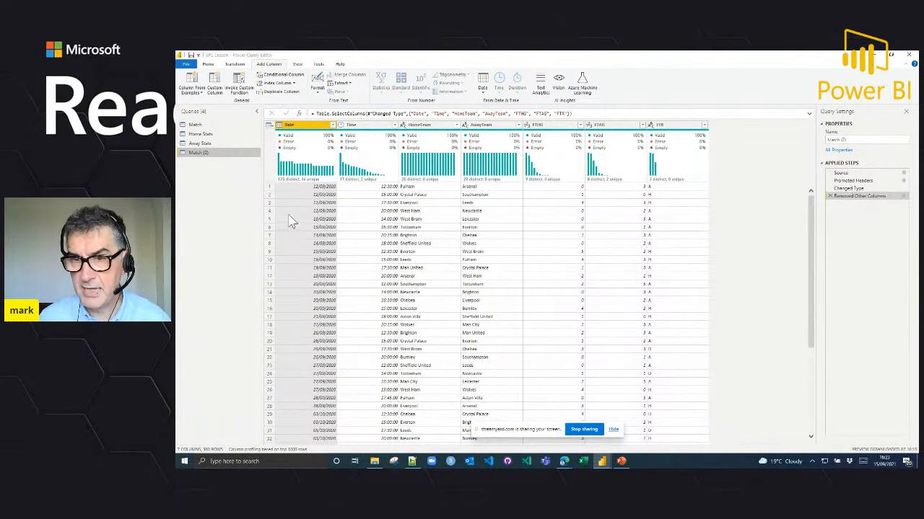
# Step: In the Home Stats query, rename the HomeTeam column to Team
pyautogui.click(207, 135)
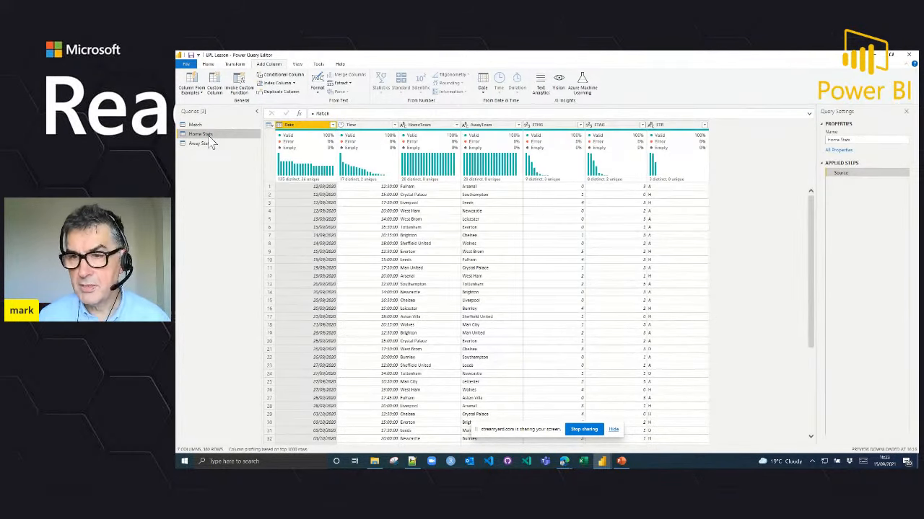
pyautogui.click(424, 127)
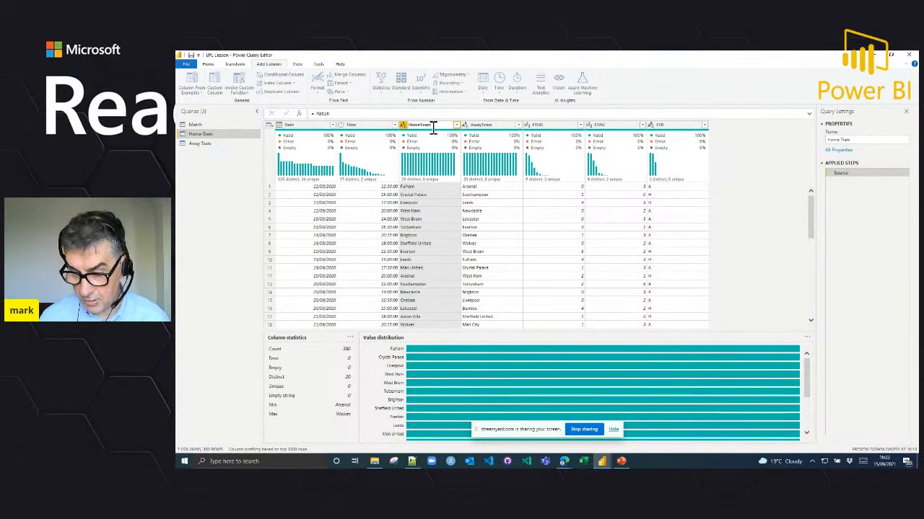
pyautogui.press('BackSpace')
pyautogui.press('BackSpace')
pyautogui.press('BackSpace')
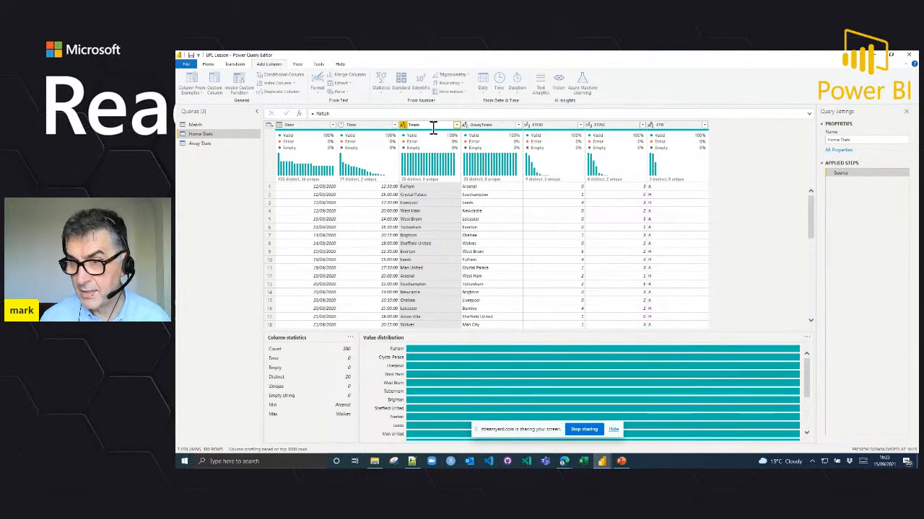
pyautogui.press('Return')
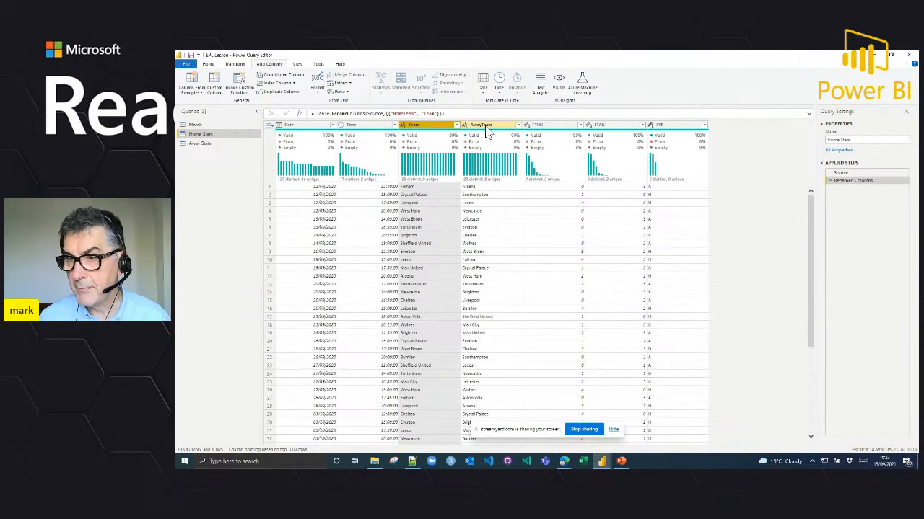
# Step: Rename the AwayTeam column in Home Stats to Opposing Team
pyautogui.click(484, 125)
pyautogui.doubleClick(483, 126)
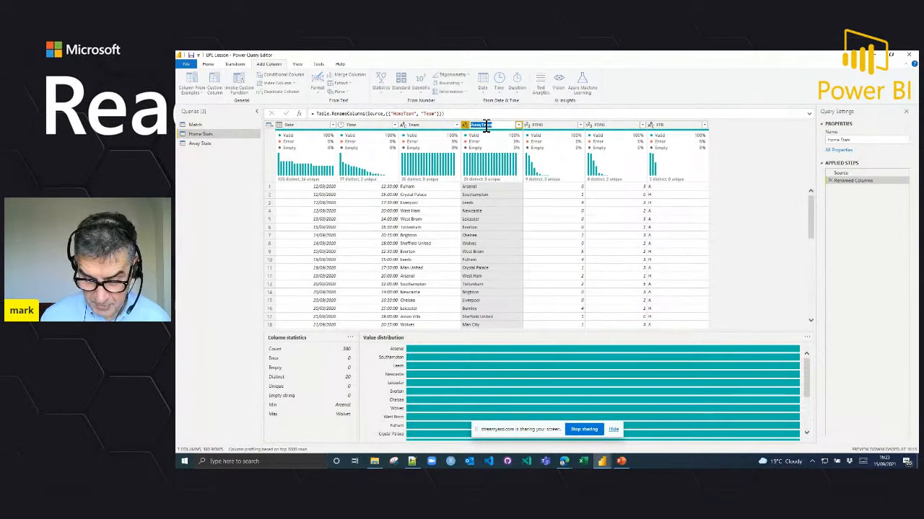
pyautogui.write('Opposit')
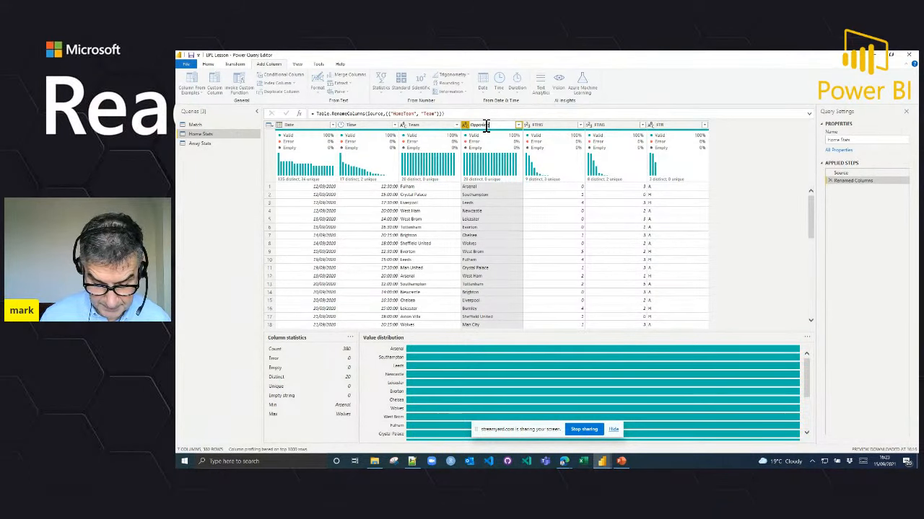
pyautogui.write('onent Team')
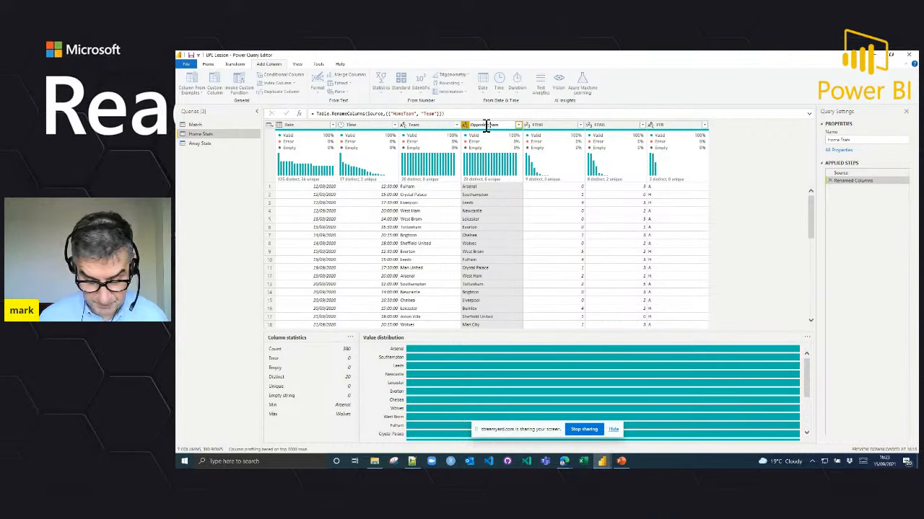
pyautogui.press('Return')
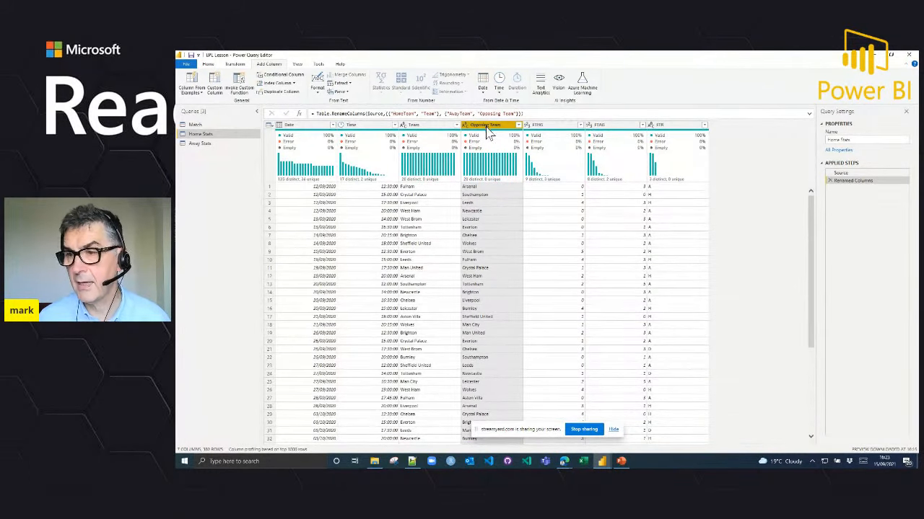
# Step: Rename the FTHG column in Home Stats to For and the FTAG column to Against
pyautogui.click(553, 129)
pyautogui.doubleClick(552, 126)
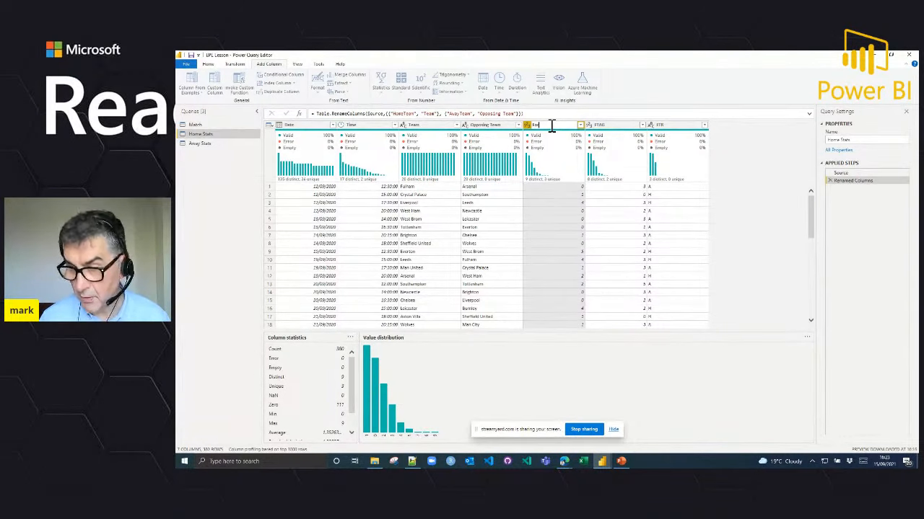
pyautogui.press('Return')
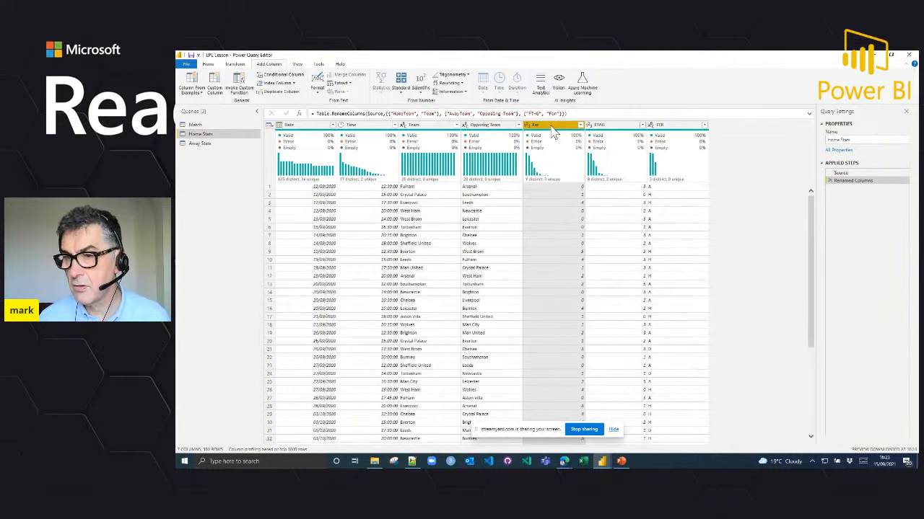
pyautogui.click(606, 128)
pyautogui.doubleClick(606, 128)
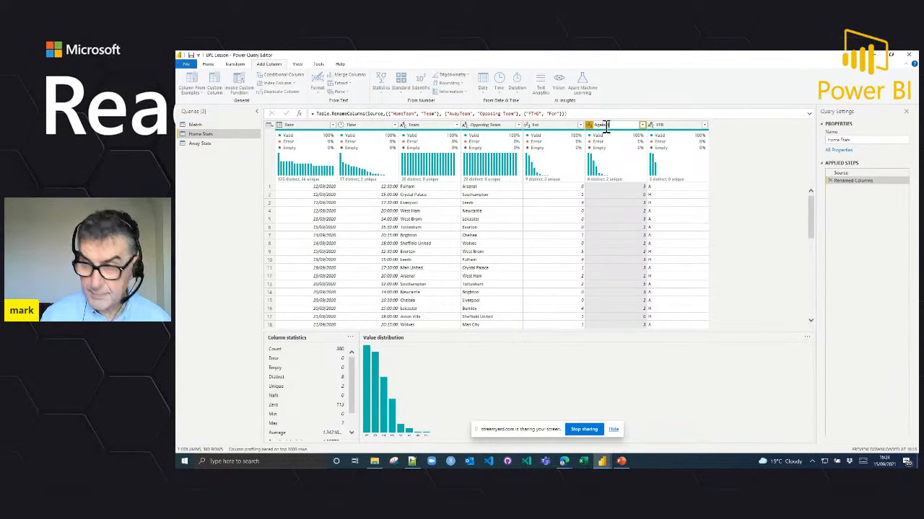
pyautogui.write('Against')
pyautogui.press('Return')
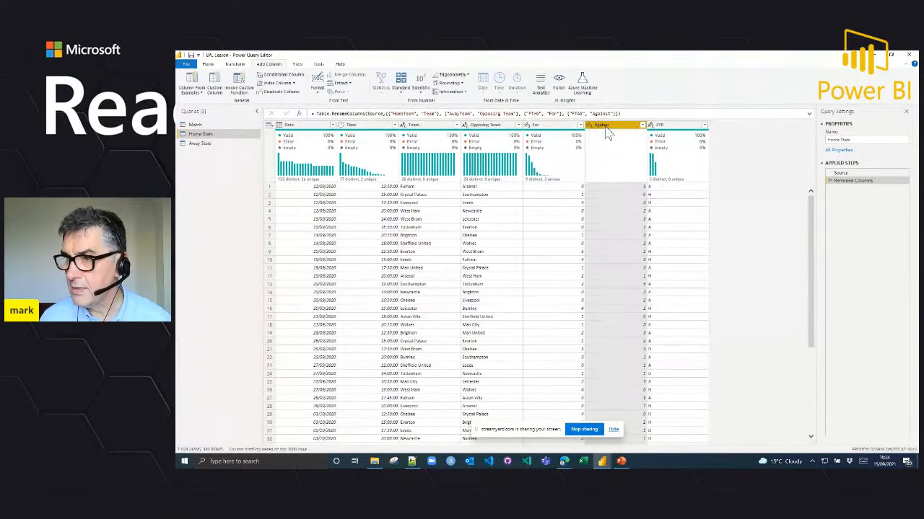
# Step: Replace the value A with Lose in the FTR column of Home Stats
pyautogui.click(661, 187)
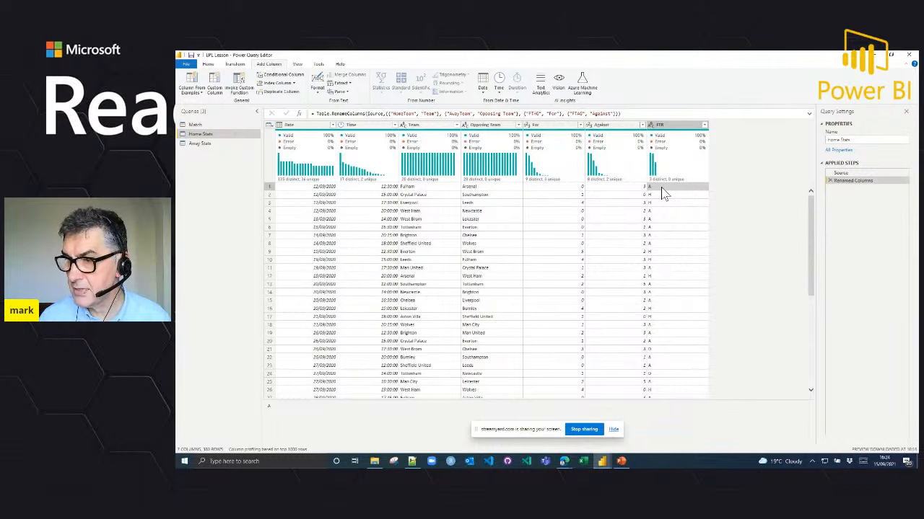
pyautogui.rightClick(661, 187)
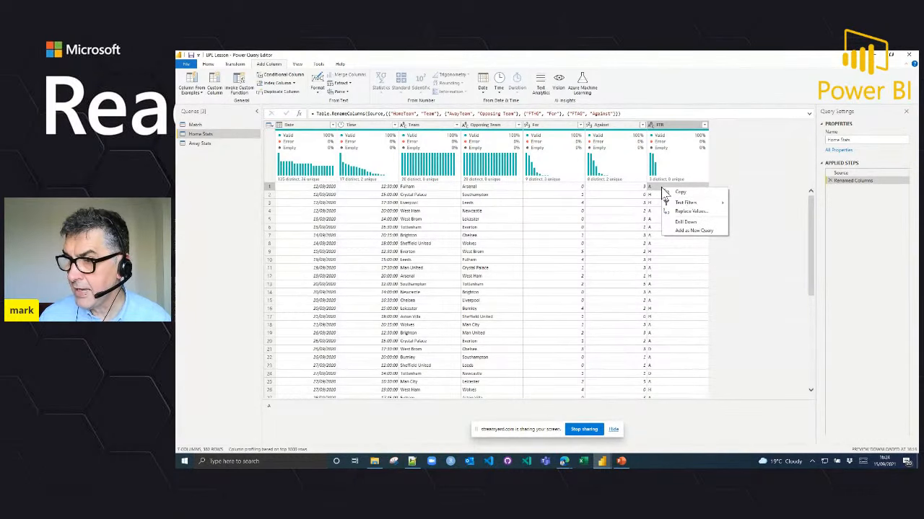
pyautogui.click(687, 212)
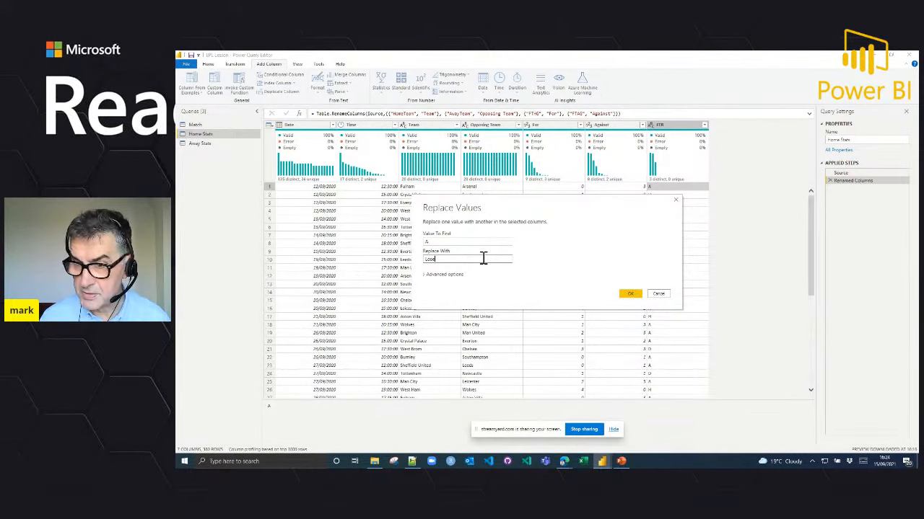
pyautogui.press('Return')
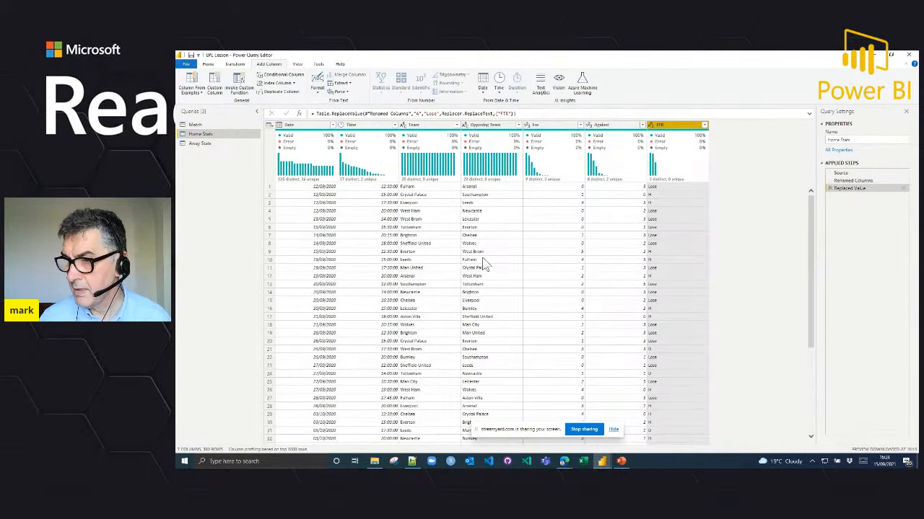
# Step: Replace the value H with Win in the FTR column of Home Stats
pyautogui.click(656, 196)
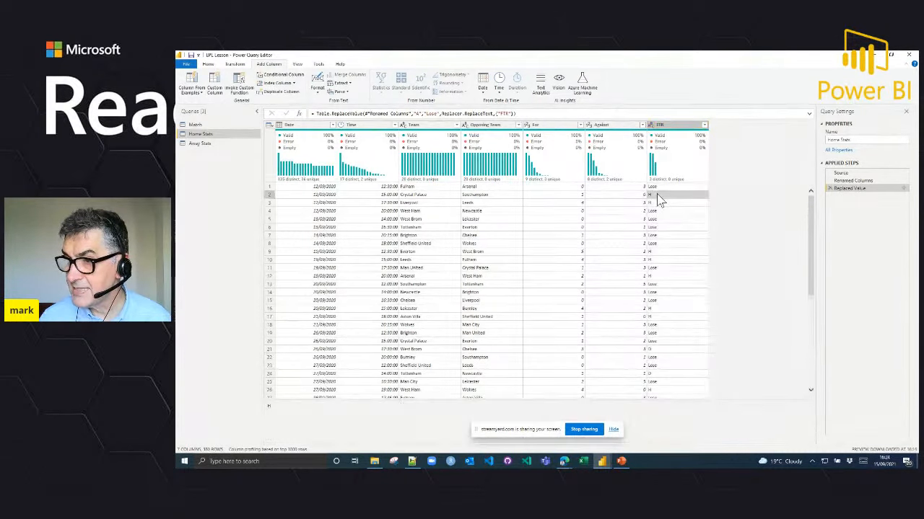
pyautogui.rightClick(657, 195)
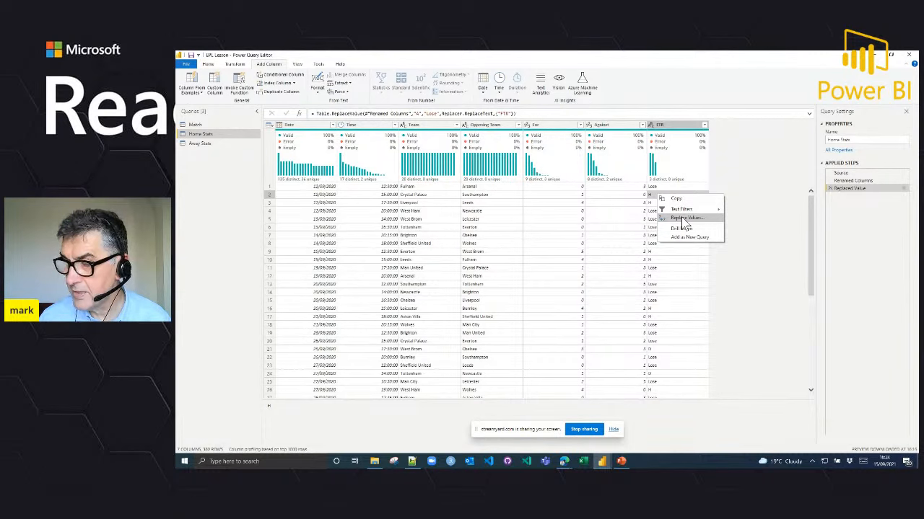
pyautogui.click(682, 219)
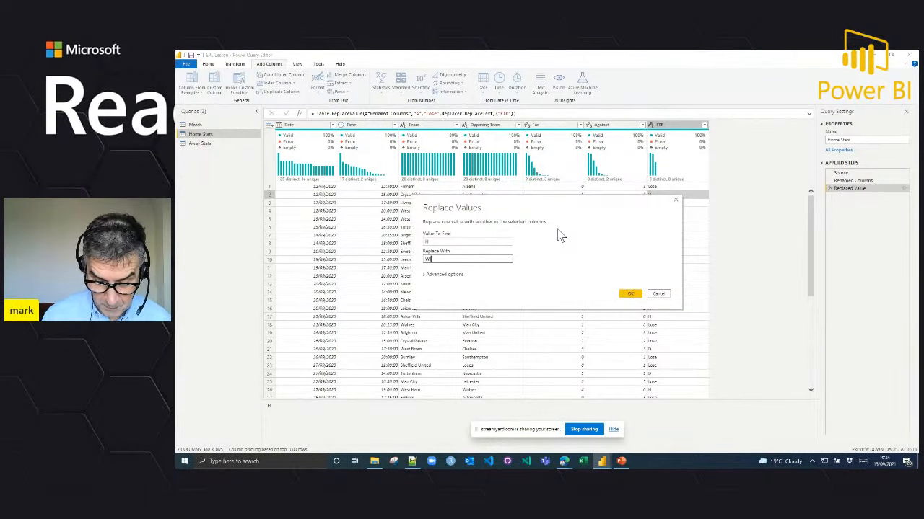
pyautogui.press('Return')
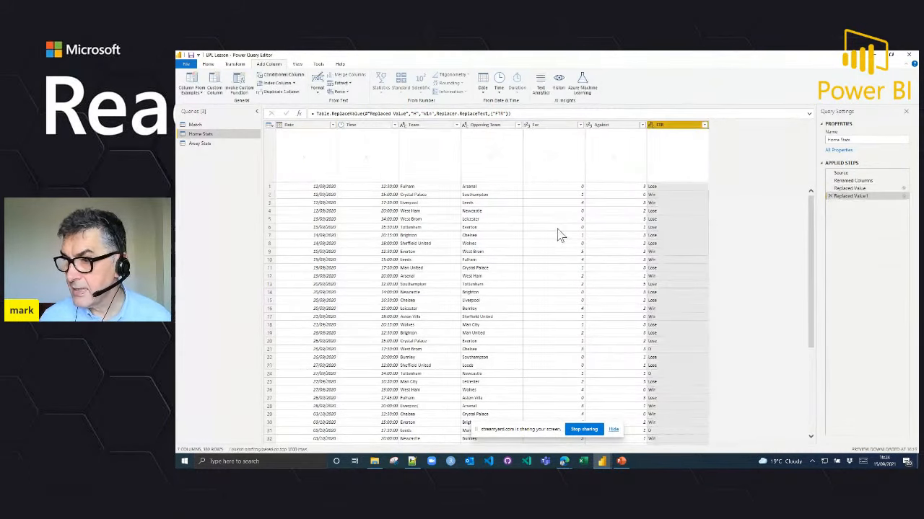
# Step: Replace the value D with Draw in the FTR column of Home Stats
pyautogui.click(662, 350)
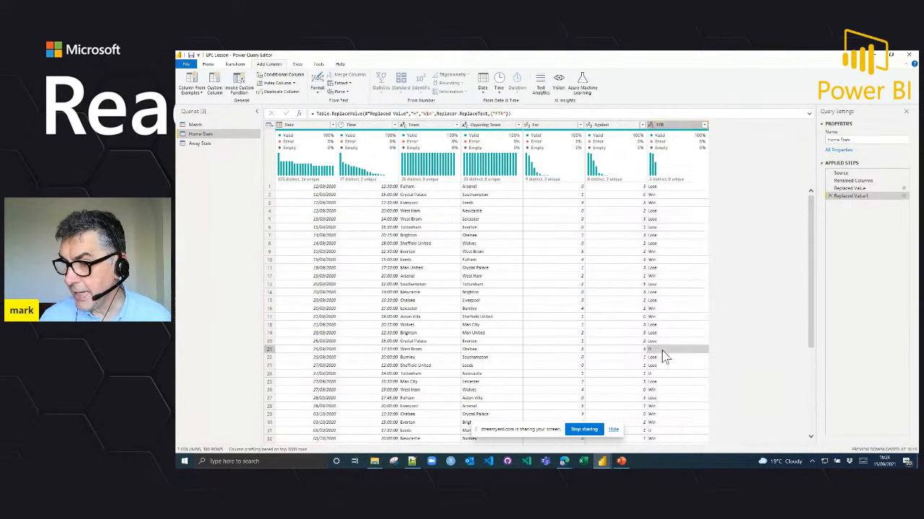
pyautogui.rightClick(662, 349)
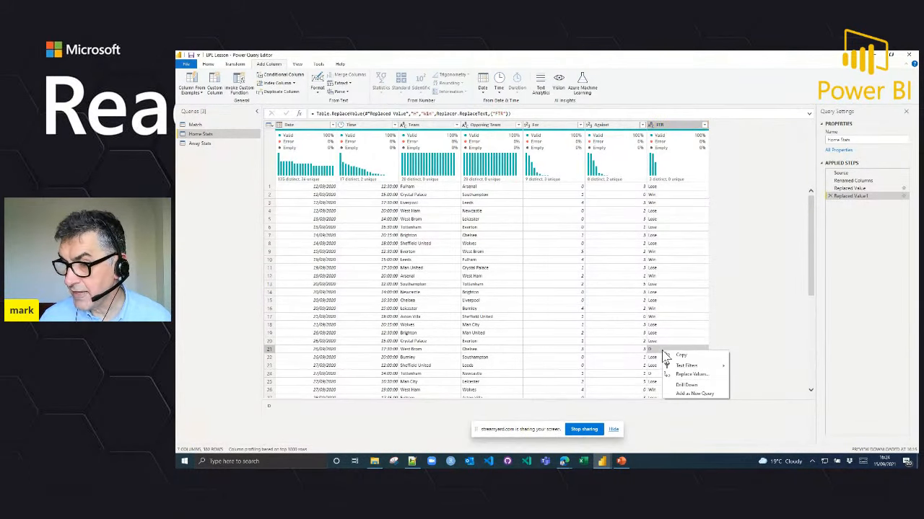
pyautogui.click(690, 375)
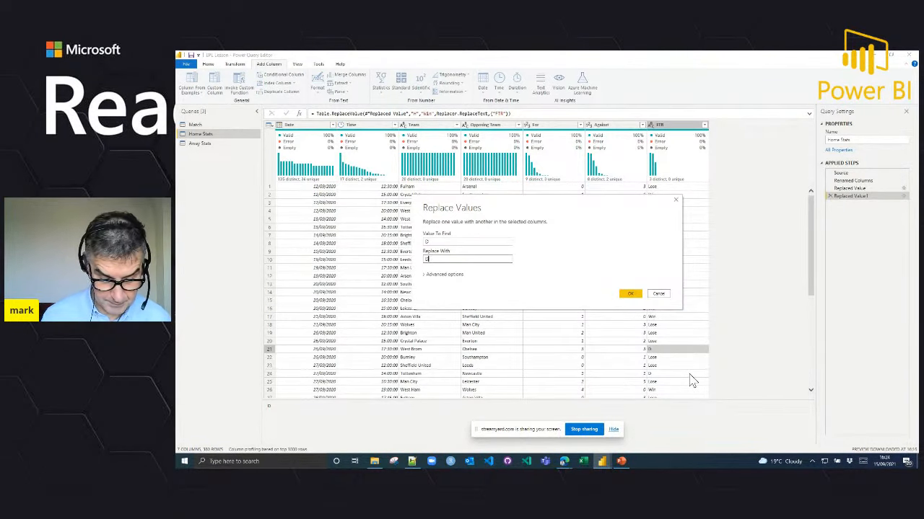
pyautogui.press('Return')
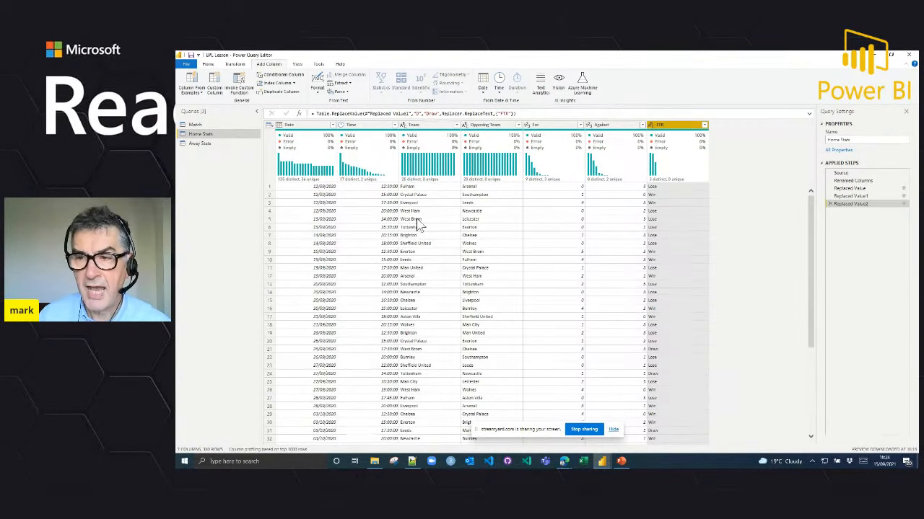
# Step: Edit the Removed Other Columns step of the Match query to exclude the Time column, and check Home Stats for the change
pyautogui.click(195, 126)
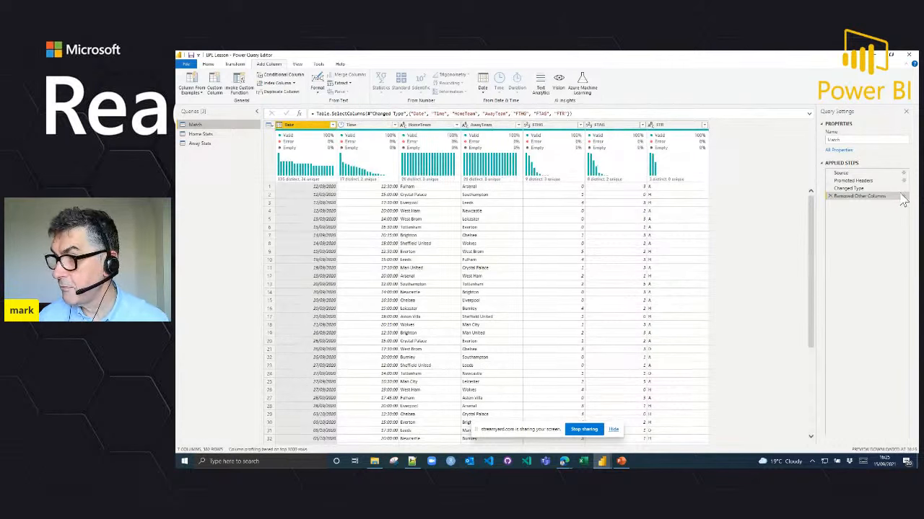
pyautogui.click(903, 197)
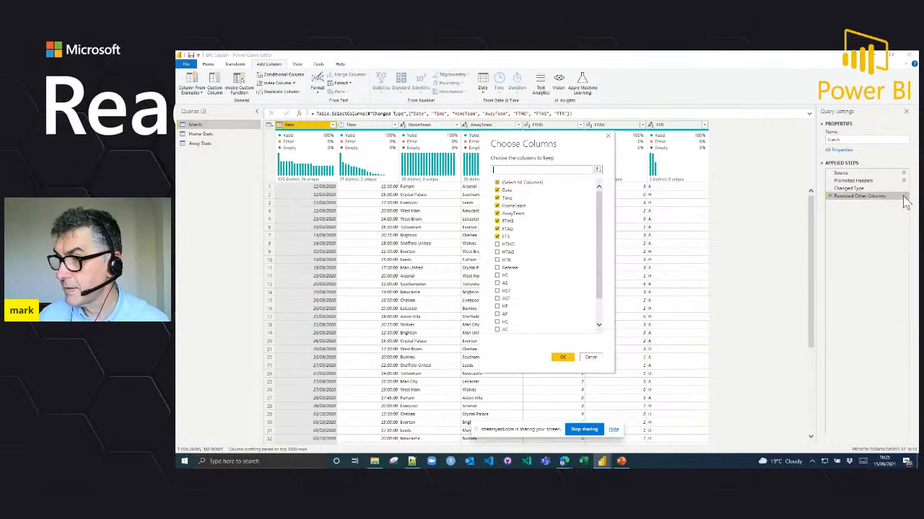
pyautogui.click(497, 198)
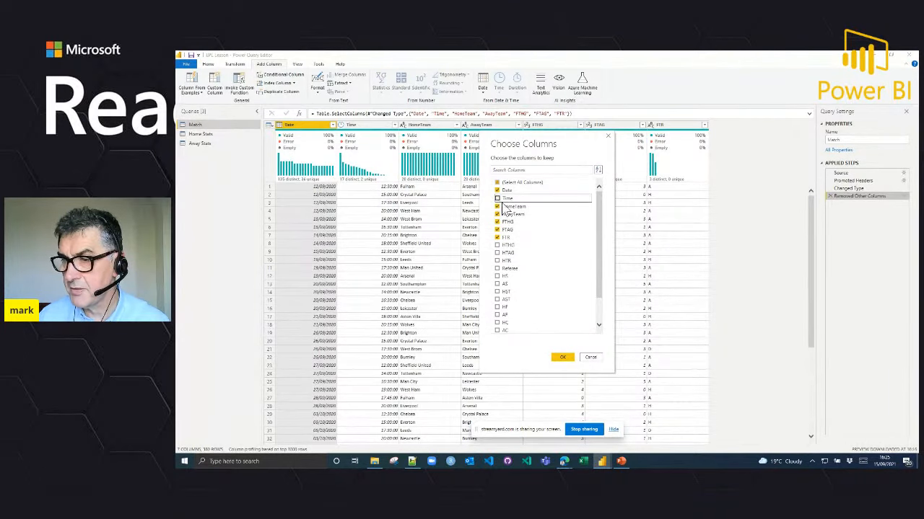
pyautogui.click(564, 359)
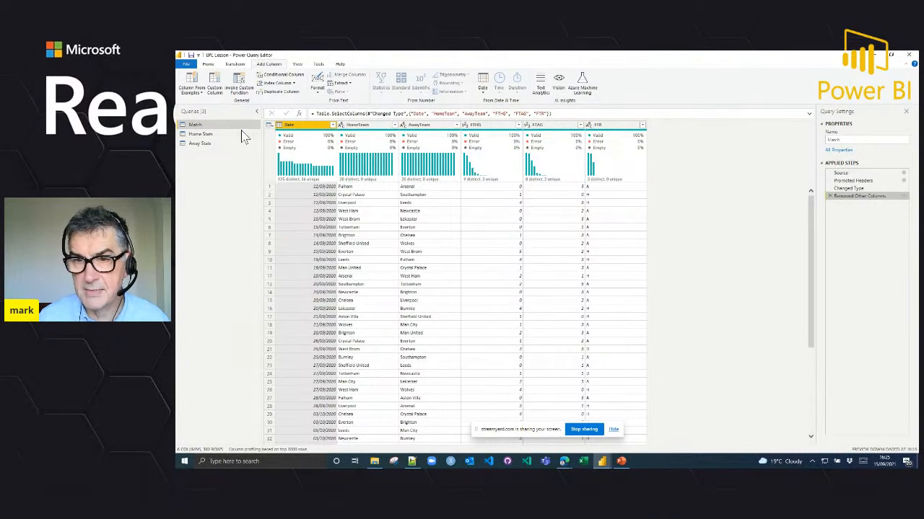
pyautogui.click(202, 137)
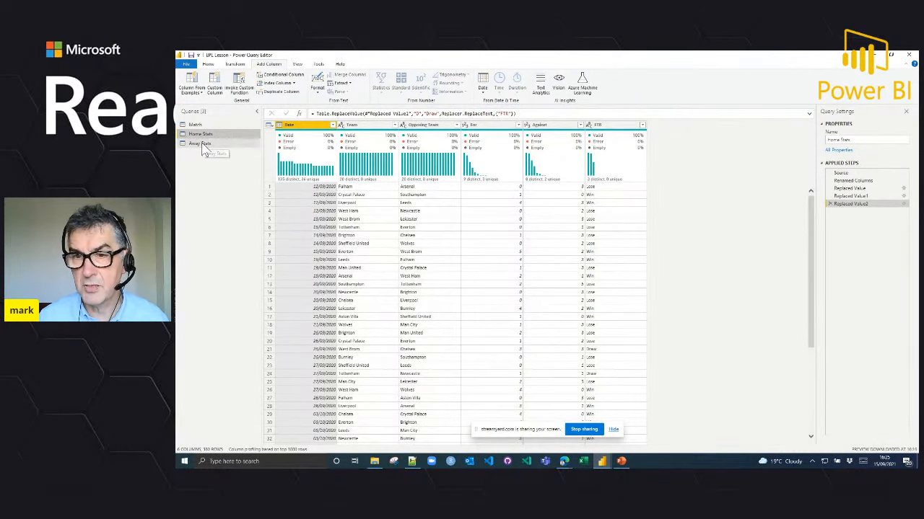
# Step: Rename the HomeTeam column of the Away Stats query to Opposing Team
pyautogui.click(203, 144)
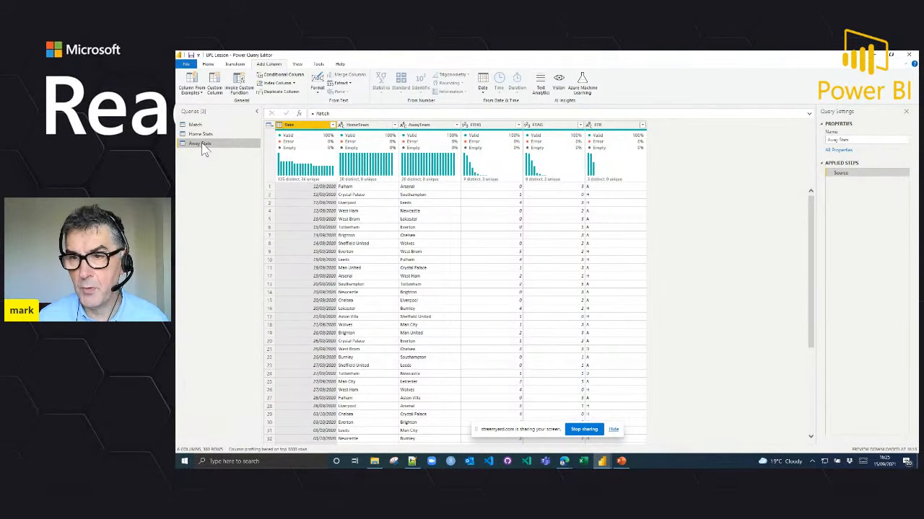
pyautogui.click(361, 125)
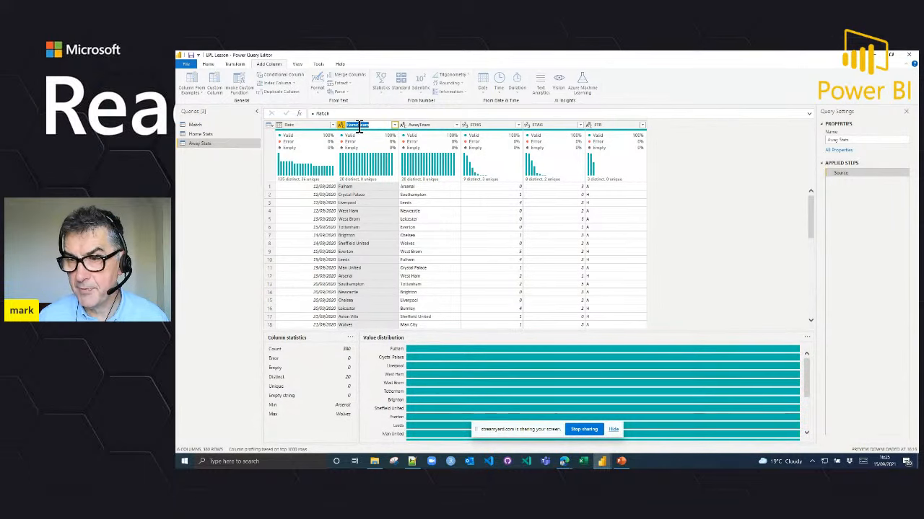
pyautogui.press('F2')
pyautogui.press('Home')
pyautogui.press('Delete')
pyautogui.press('Delete')
pyautogui.press('Delete')
pyautogui.press('Delete')
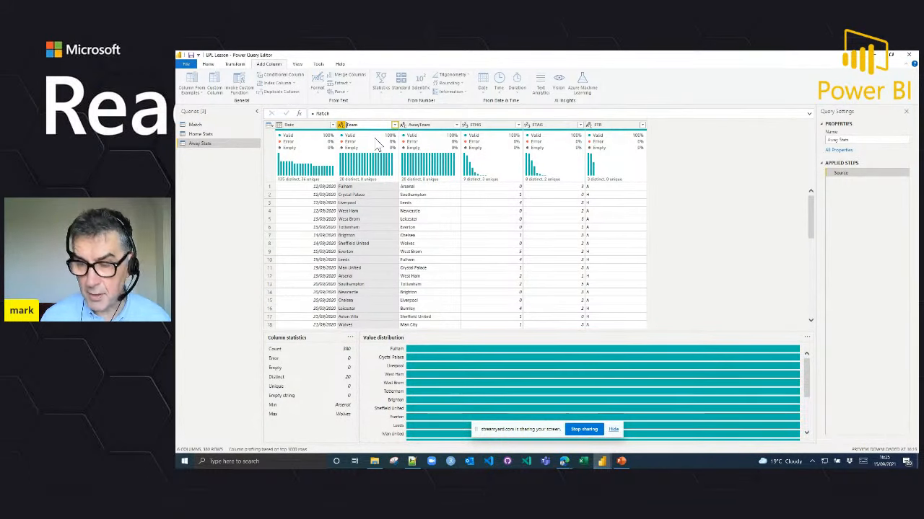
pyautogui.write('Opponent')
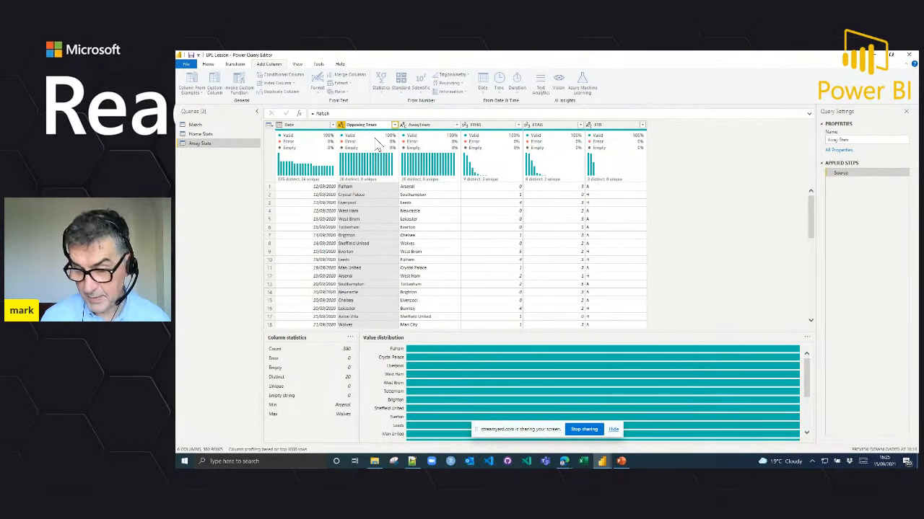
pyautogui.press('Return')
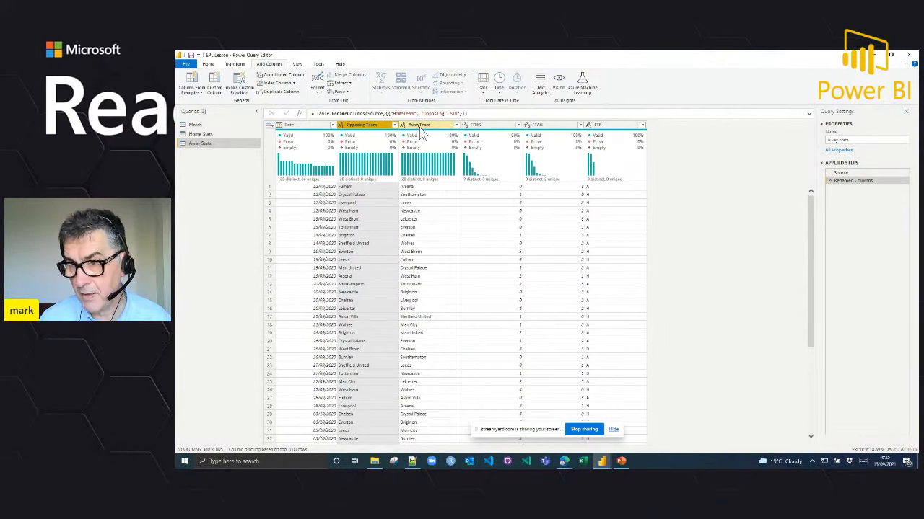
# Step: Rename the AwayTeam column of Away Stats to Team
pyautogui.click(422, 130)
pyautogui.doubleClick(422, 127)
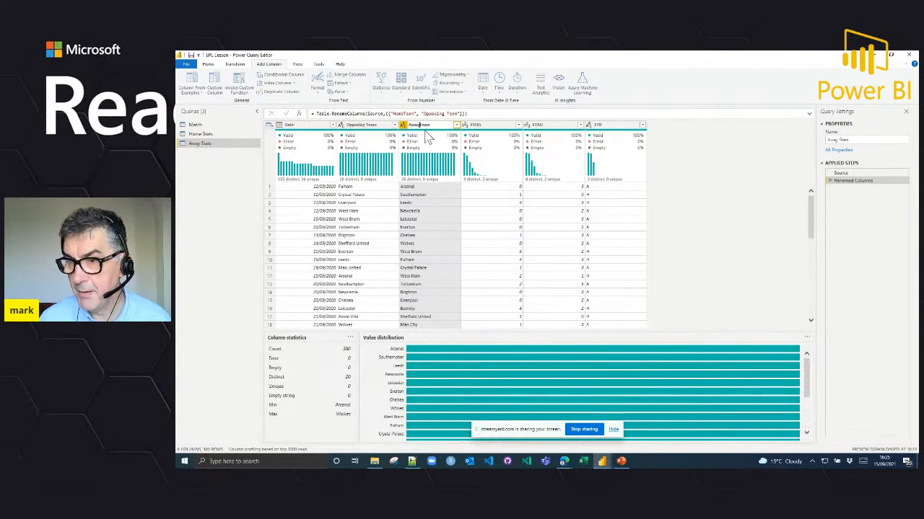
pyautogui.write('Team')
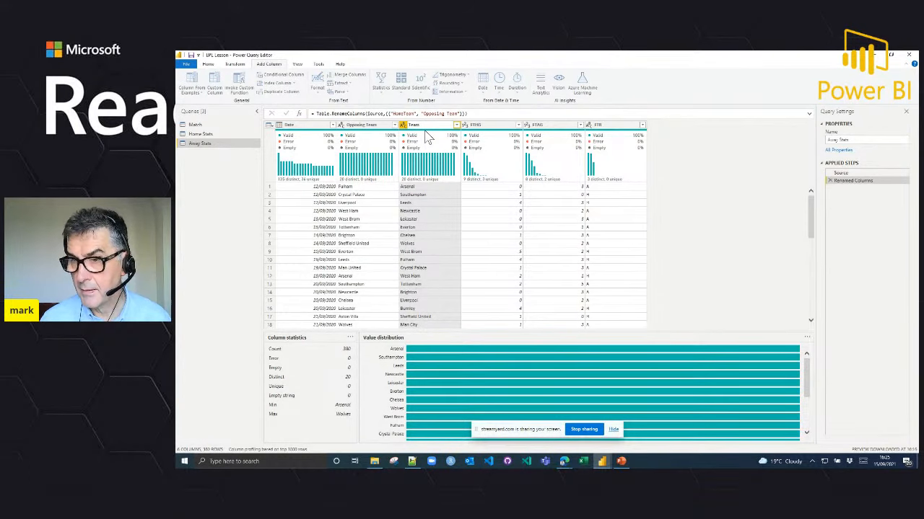
pyautogui.press('Return')
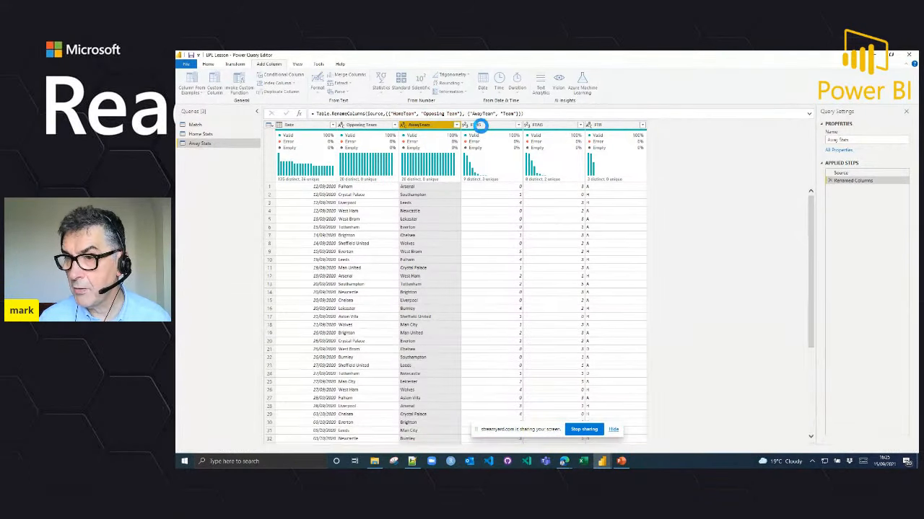
# Step: Rename the FTHG column of Away Stats to Against and the FTAG column to For
pyautogui.doubleClick(476, 126)
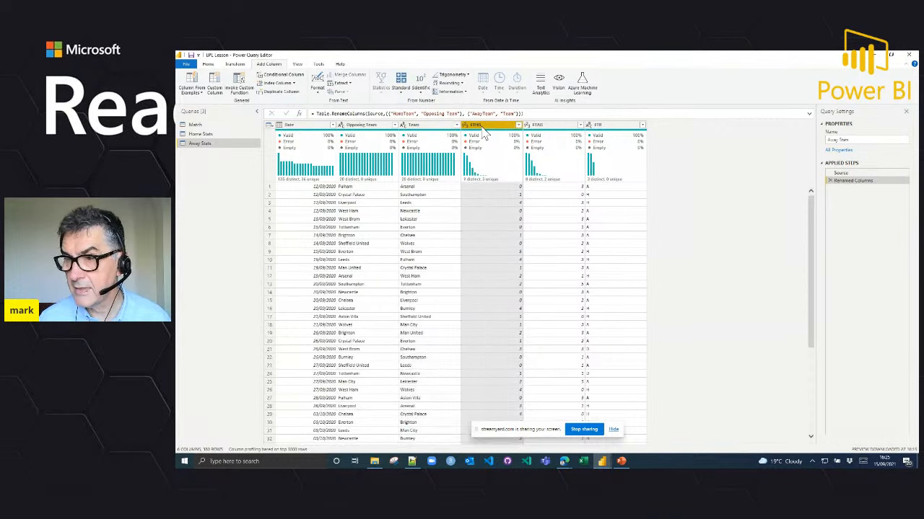
pyautogui.write('A')
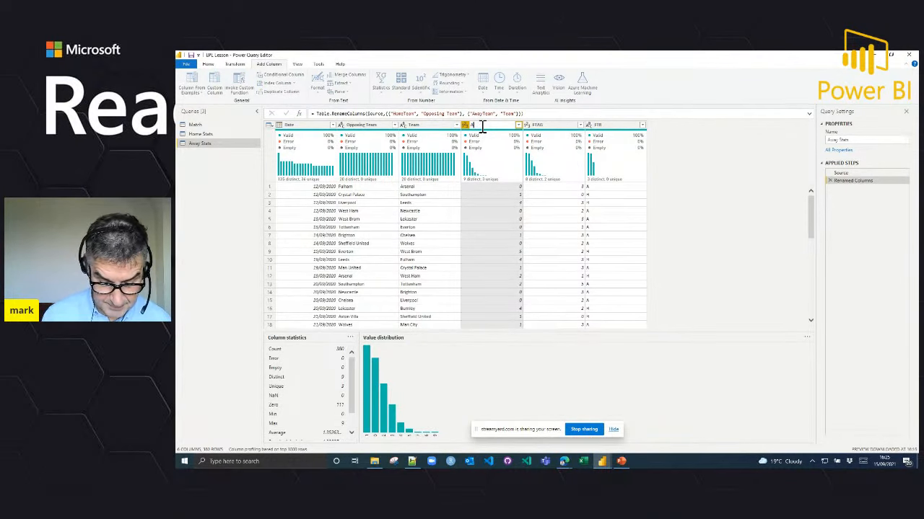
pyautogui.write('gainst')
pyautogui.press('Return')
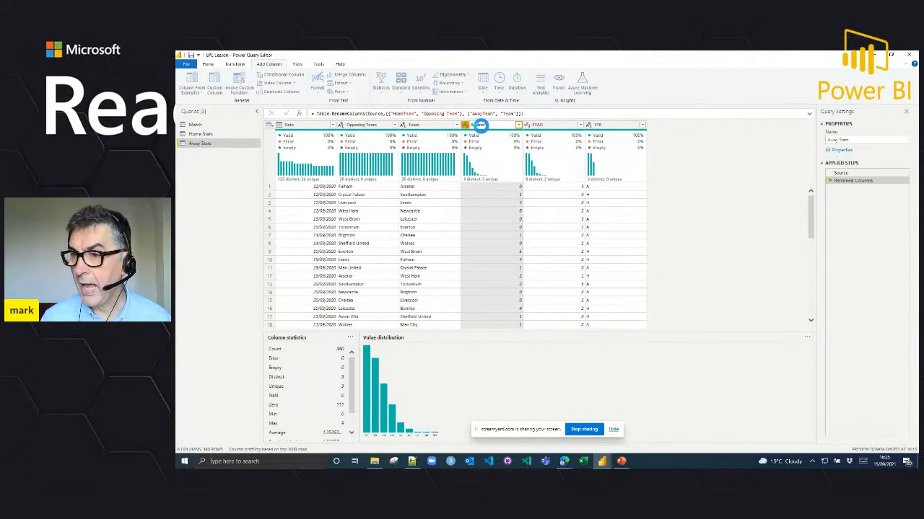
pyautogui.doubleClick(538, 126)
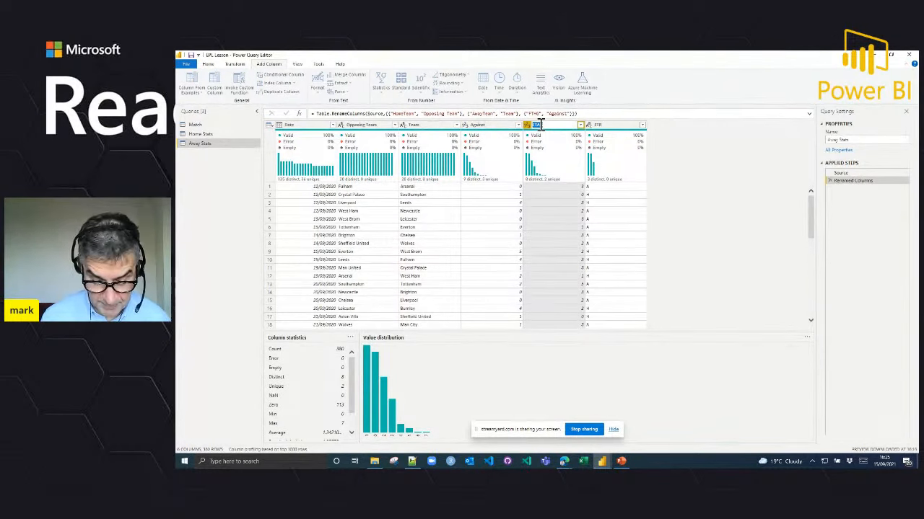
pyautogui.write('For')
pyautogui.press('Return')
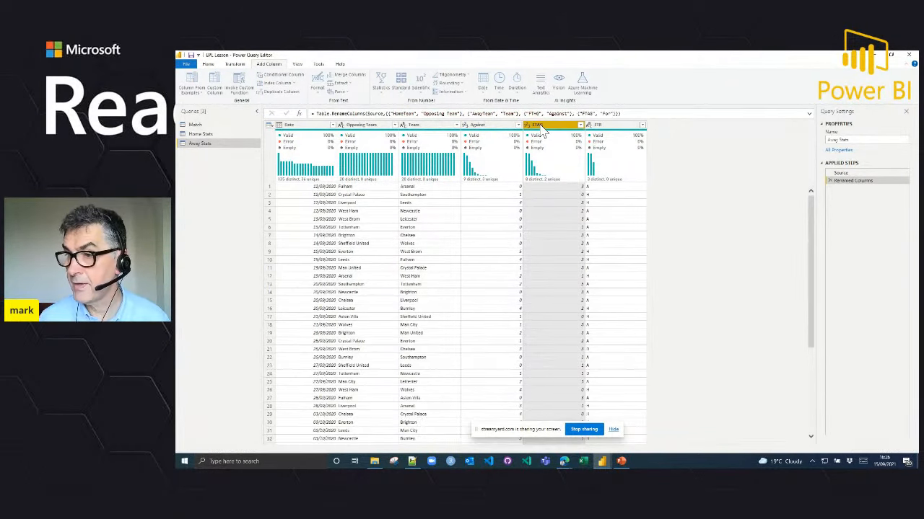
# Step: Replace the value A with Win in the FTR column of Away Stats
pyautogui.click(608, 136)
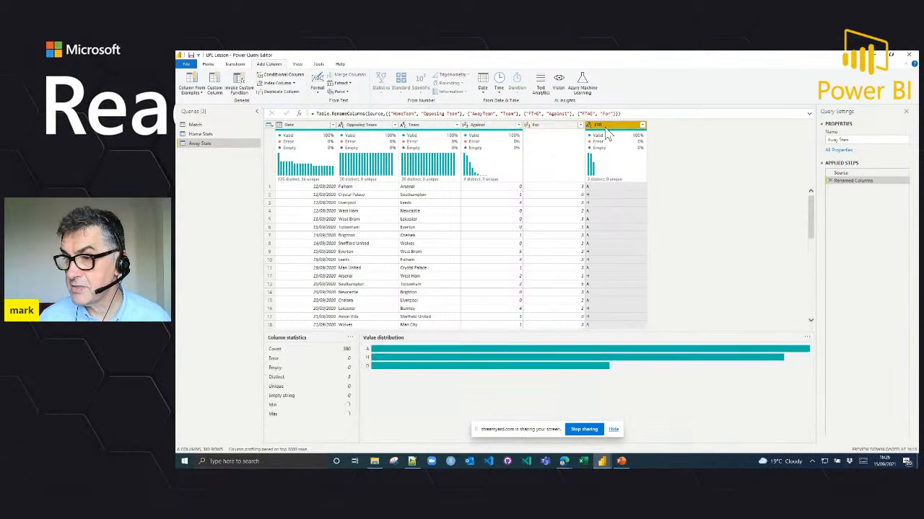
pyautogui.click(606, 187)
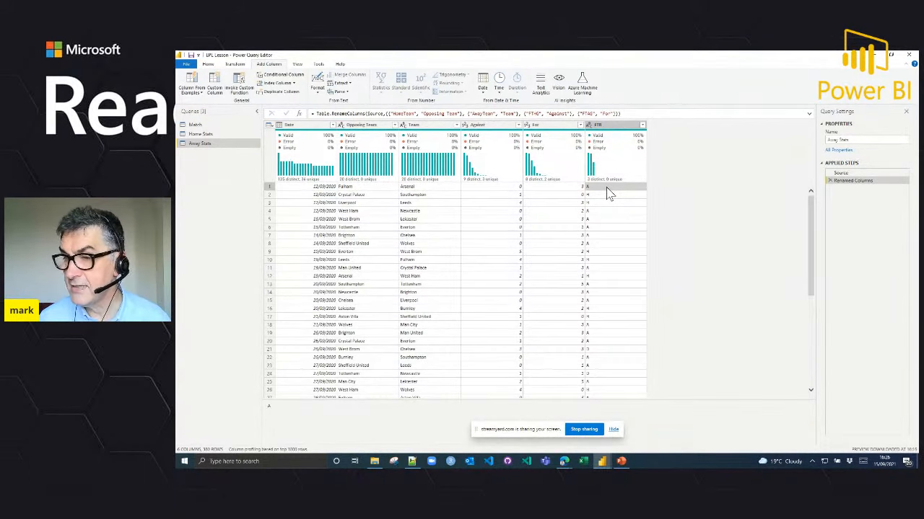
pyautogui.rightClick(608, 192)
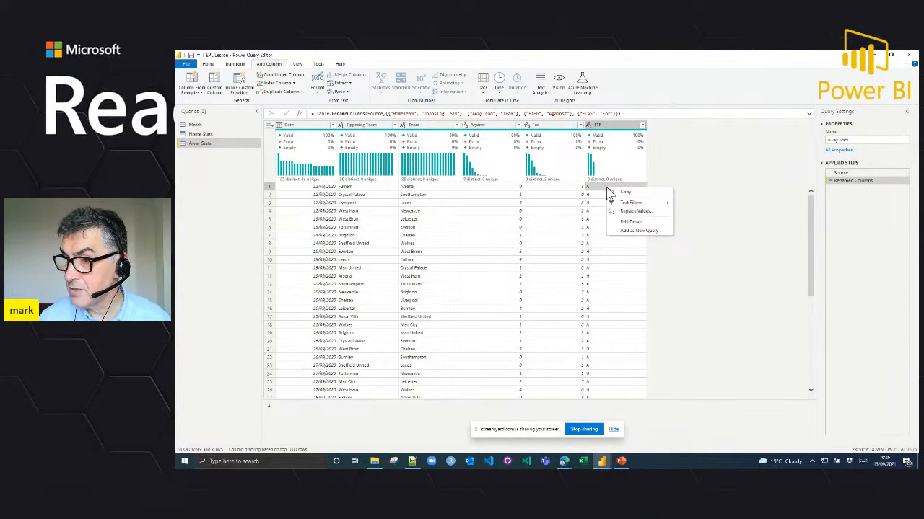
pyautogui.click(635, 211)
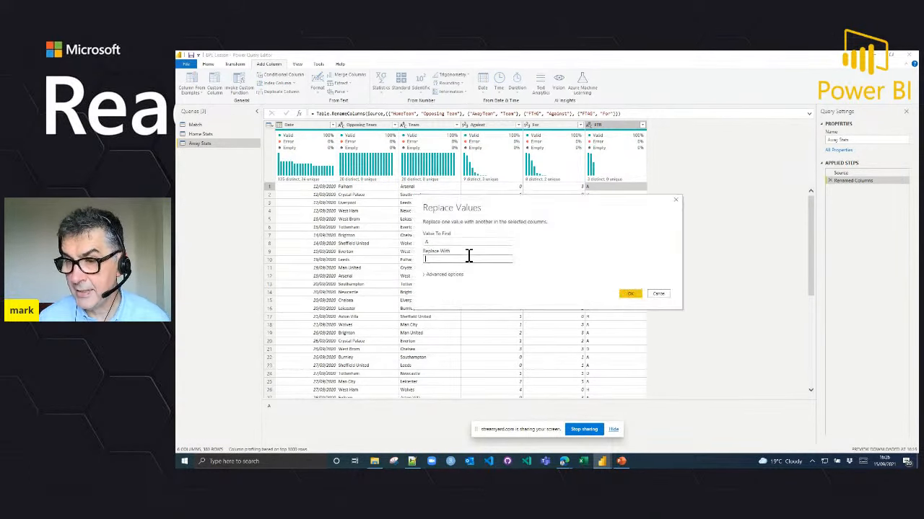
pyautogui.write('Win')
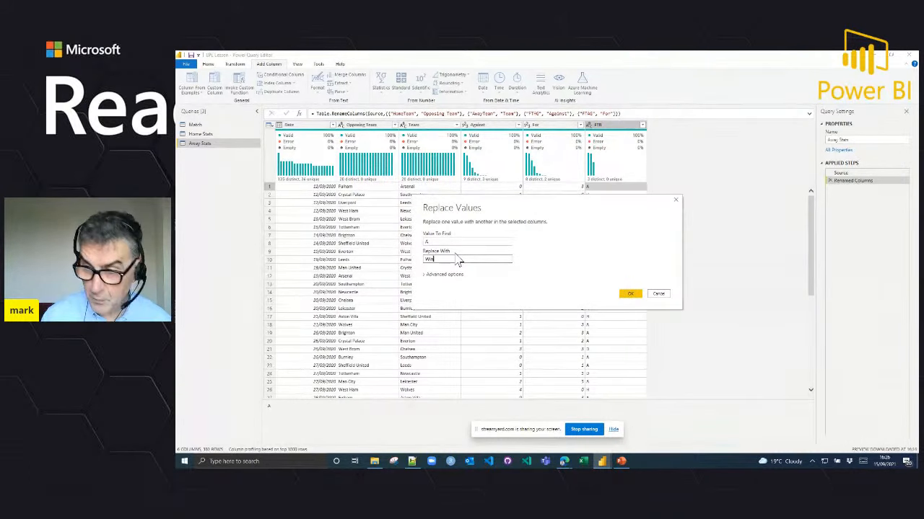
pyautogui.press('Return')
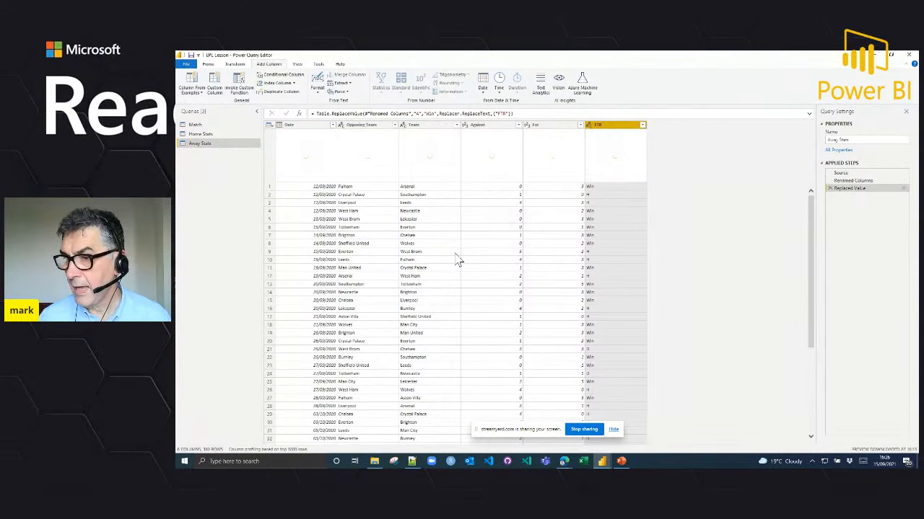
# Step: Replace the value H with Lose in the FTR column of Away Stats
pyautogui.rightClick(595, 196)
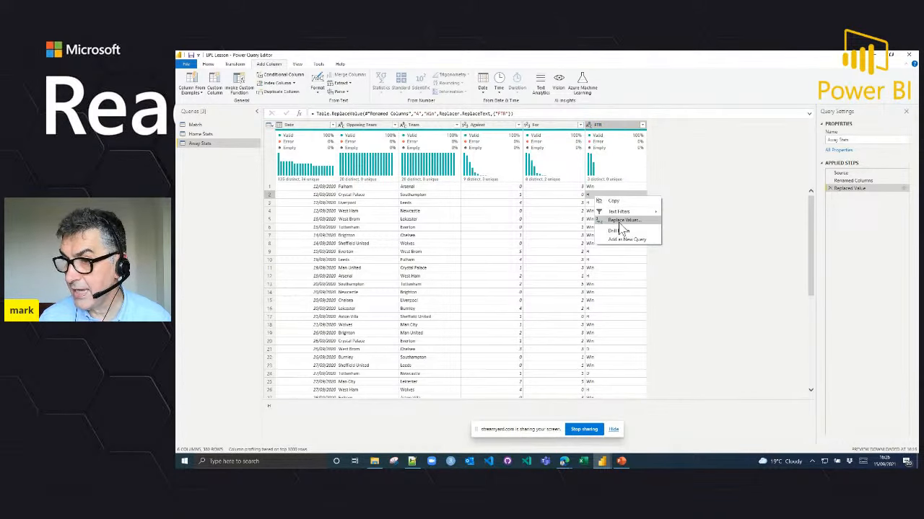
pyautogui.click(620, 222)
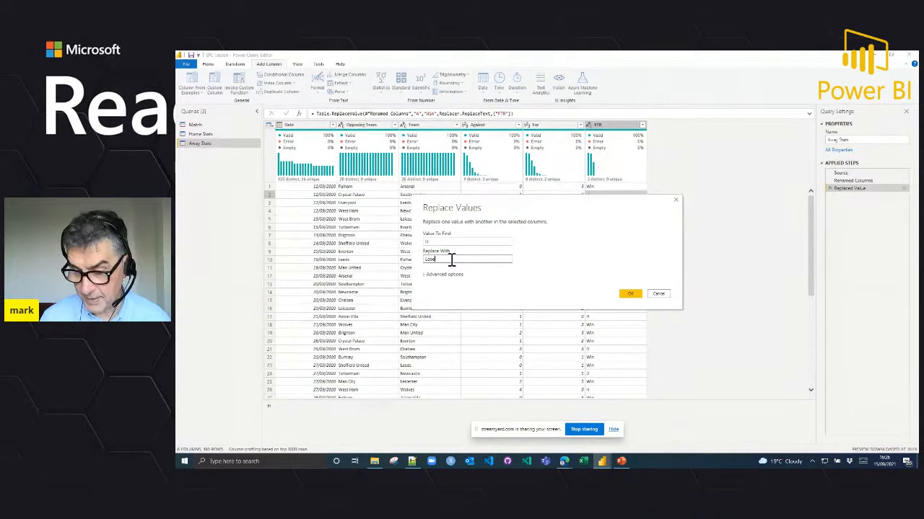
pyautogui.press('Return')
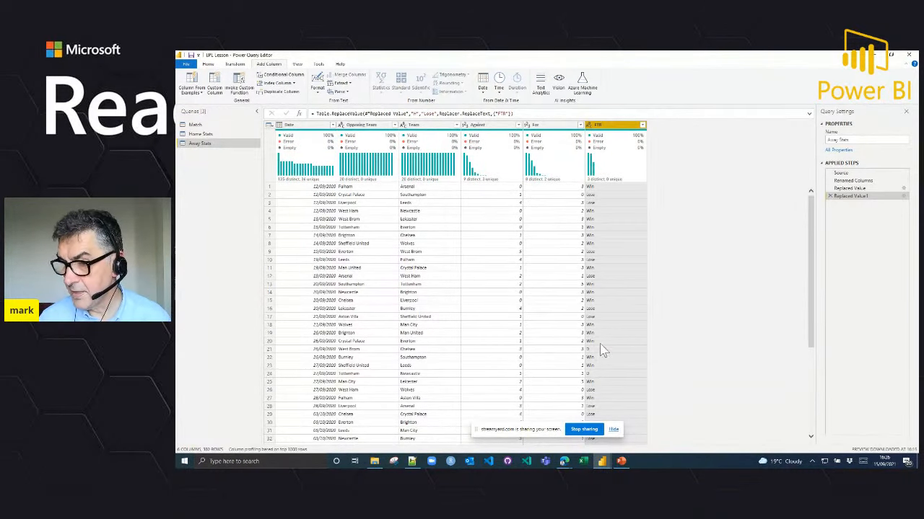
# Step: Replace the value D with Draw in the FTR column of Away Stats
pyautogui.click(599, 351)
pyautogui.rightClick(599, 351)
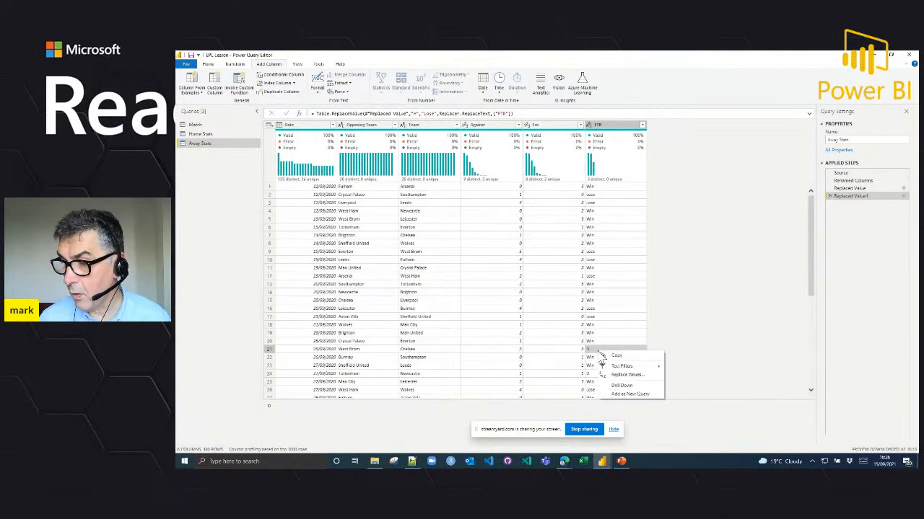
pyautogui.click(626, 376)
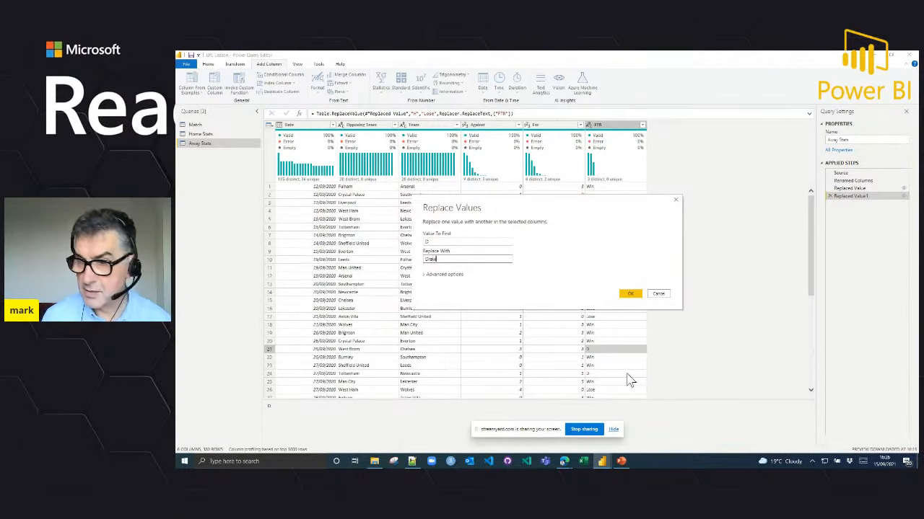
pyautogui.press('Return')
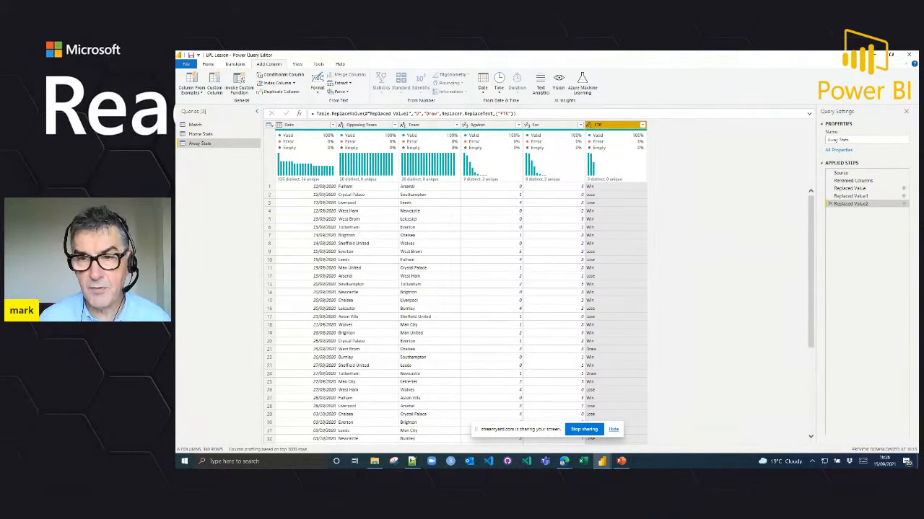
# Step: Append the queries as a new query, with Away Stats as the first table and Home Stats as the second
pyautogui.click(209, 135)
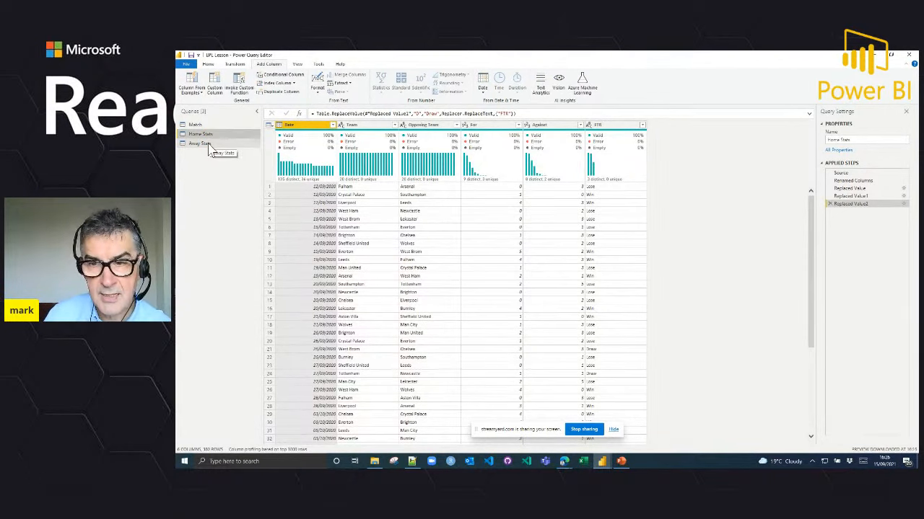
pyautogui.click(209, 145)
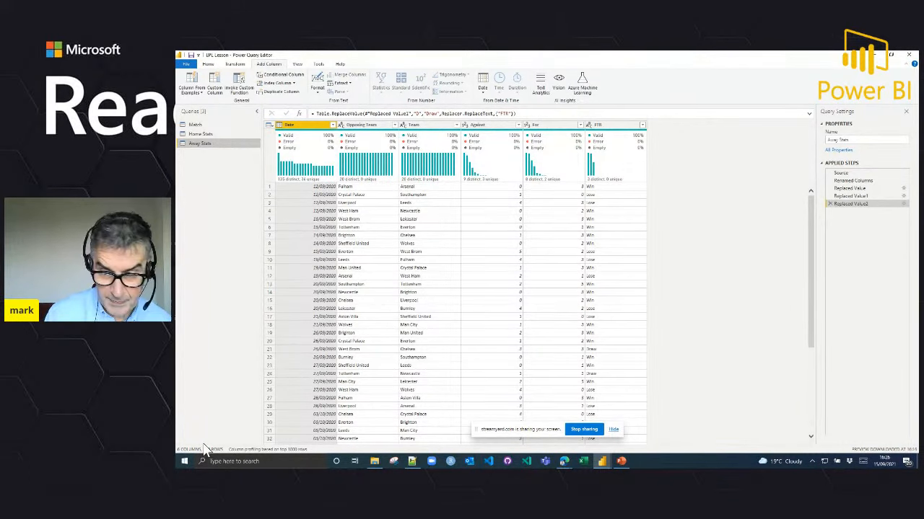
pyautogui.moveTo(200, 443); pyautogui.dragTo(233, 456)
pyautogui.press('Escape')
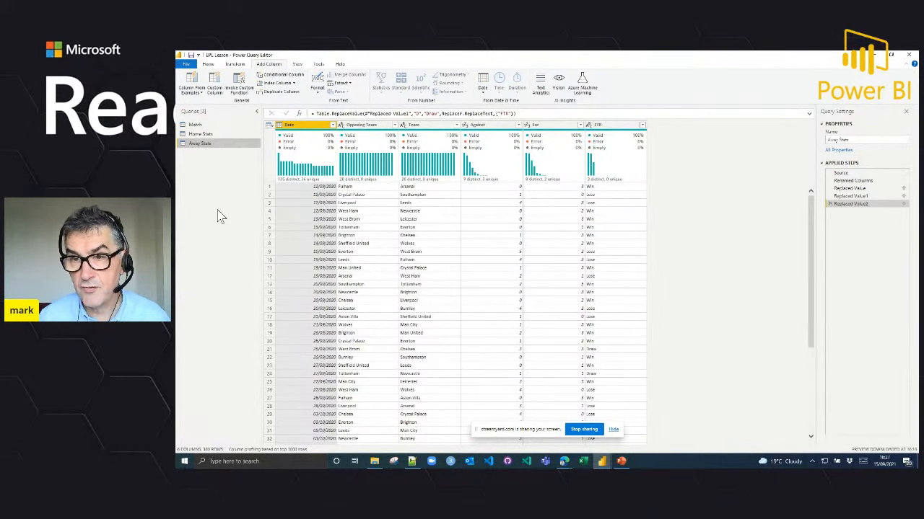
pyautogui.click(209, 65)
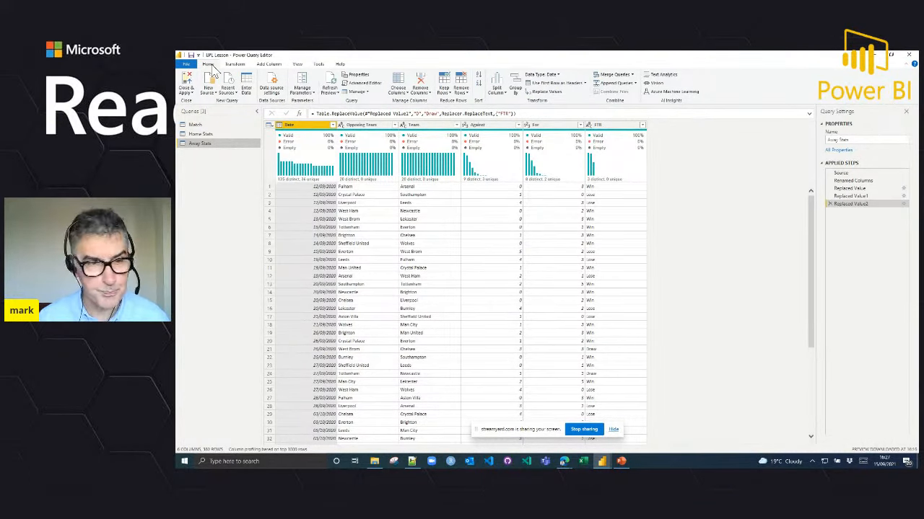
pyautogui.click(637, 84)
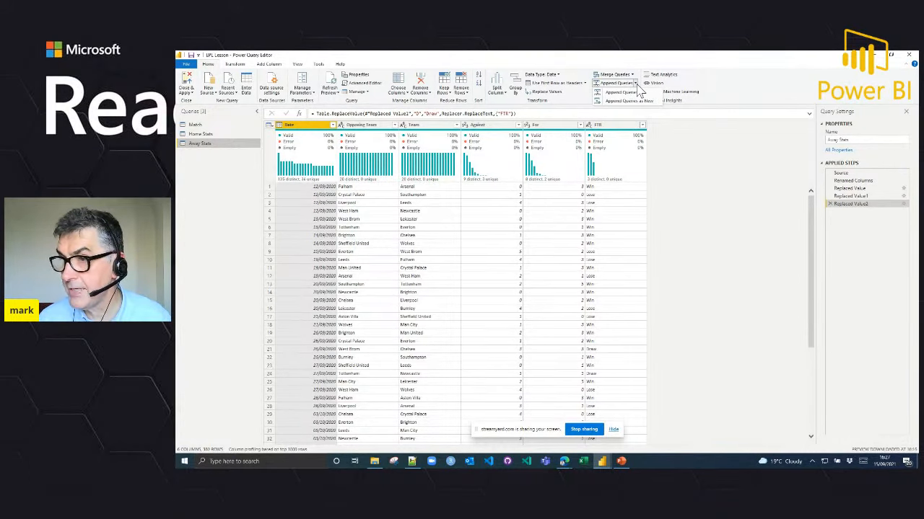
pyautogui.click(634, 102)
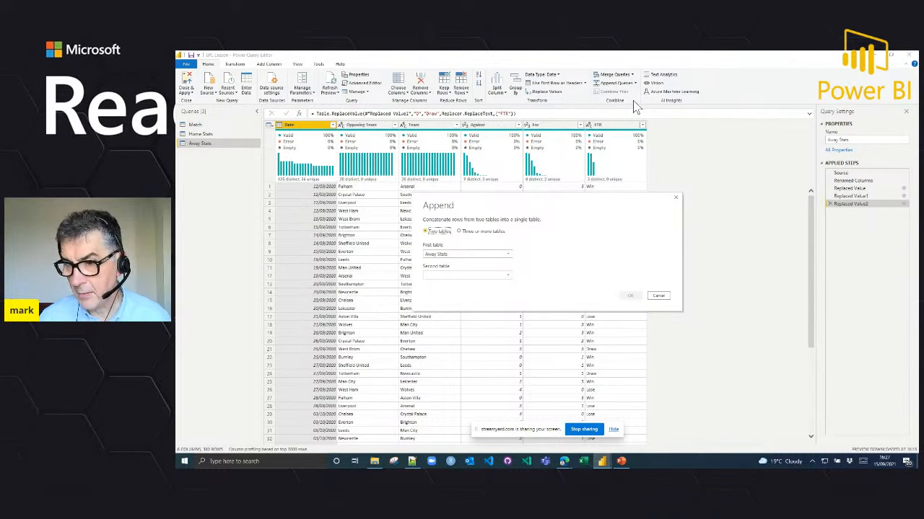
pyautogui.click(507, 275)
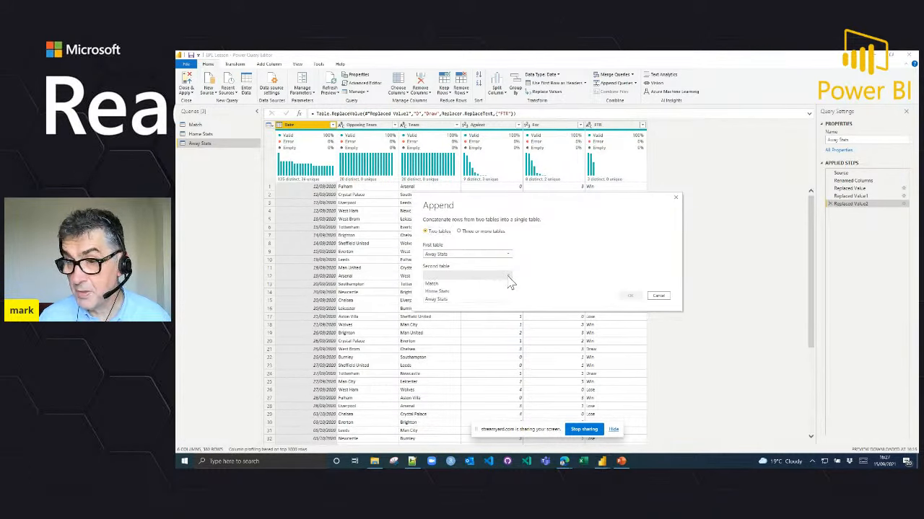
pyautogui.click(489, 291)
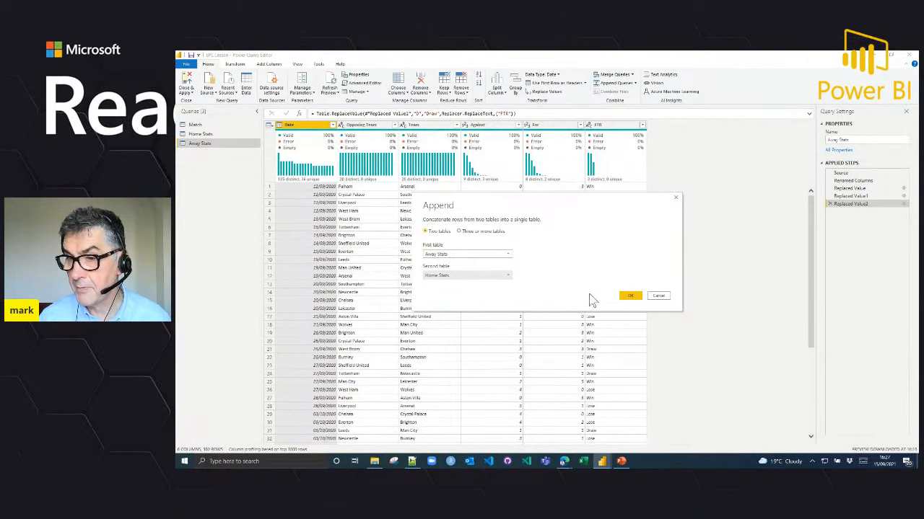
pyautogui.click(630, 298)
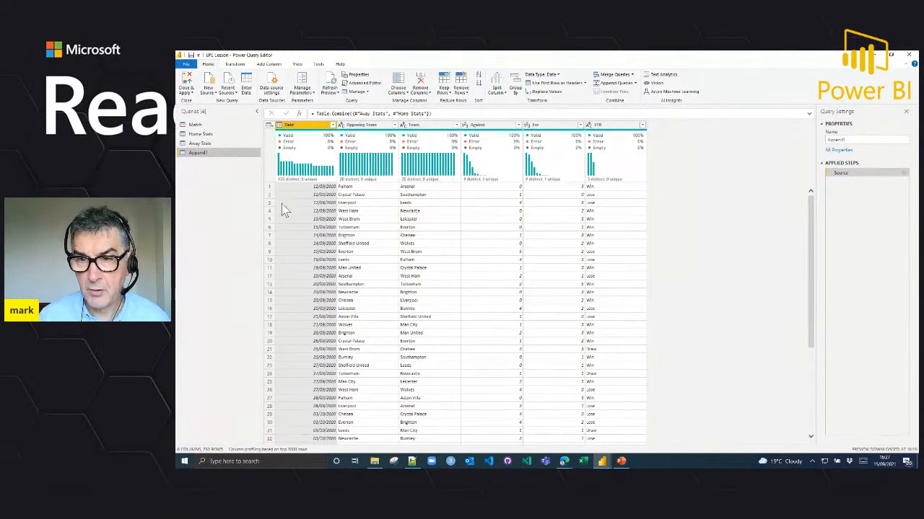
# Step: Rename the appended query as Team Stats
pyautogui.doubleClick(857, 139)
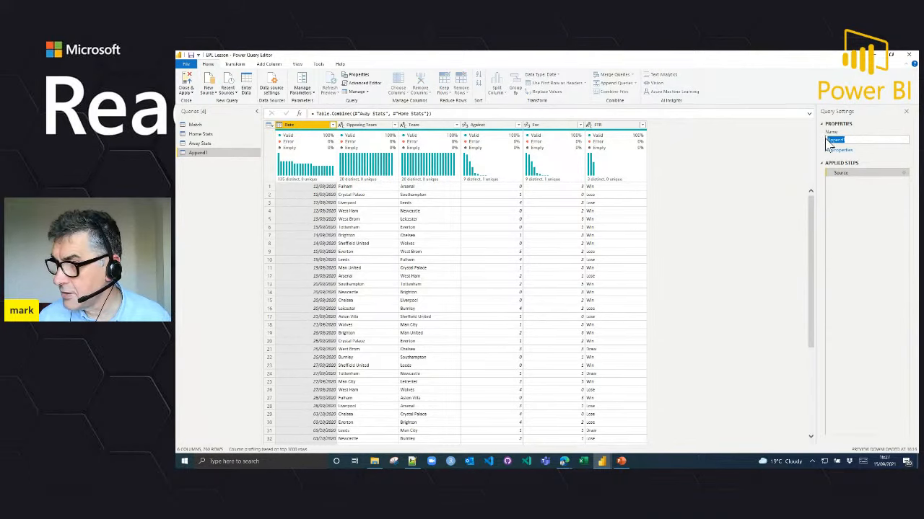
pyautogui.write('Team Stats')
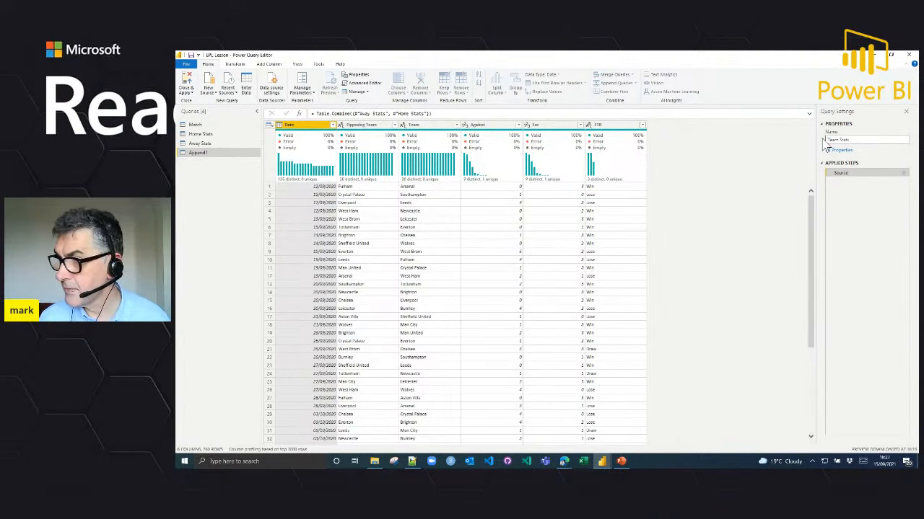
pyautogui.press('Return')
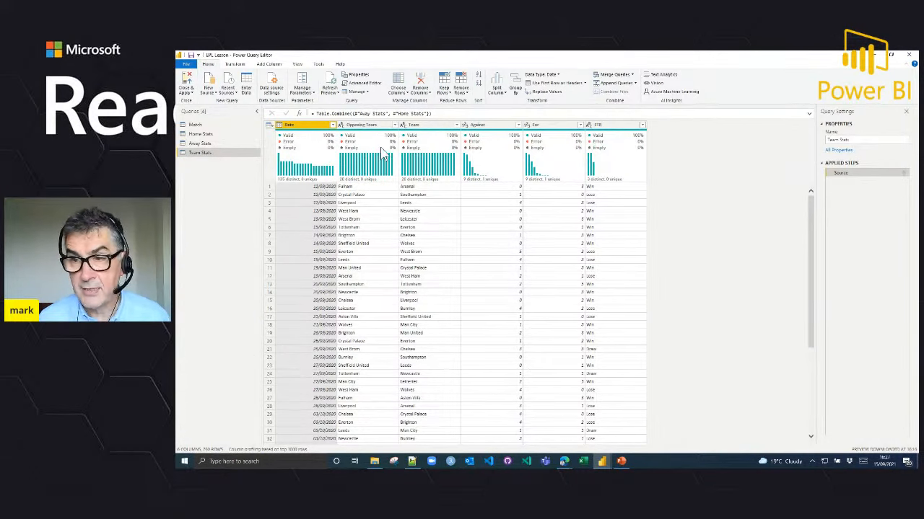
# Step: Examine the column profiles of Team Stats, including Opposing Team, Team, Against and FTR, and the data preview options behind them
pyautogui.click(364, 125)
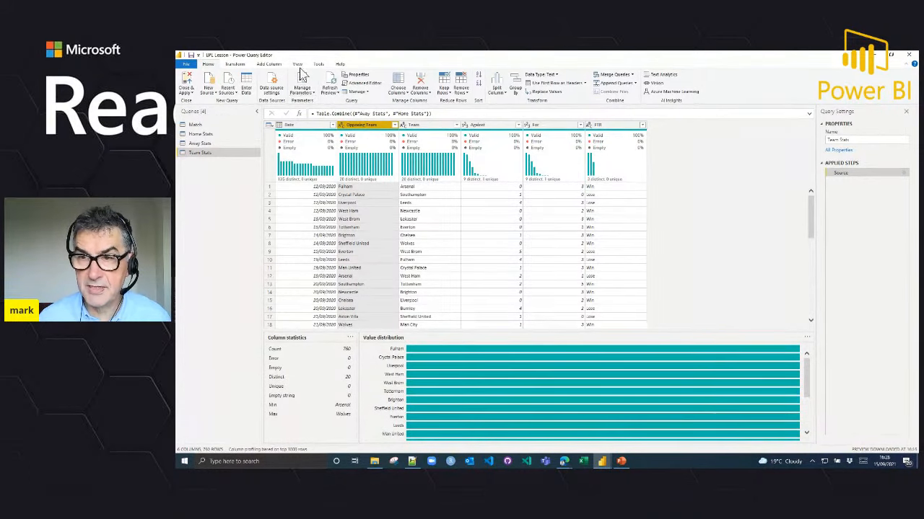
pyautogui.click(298, 64)
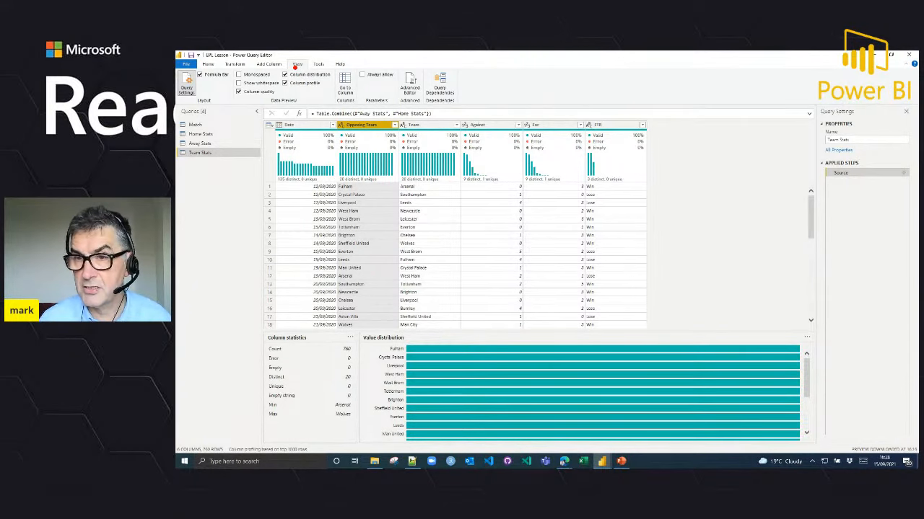
pyautogui.moveTo(315, 75); pyautogui.dragTo(334, 82)
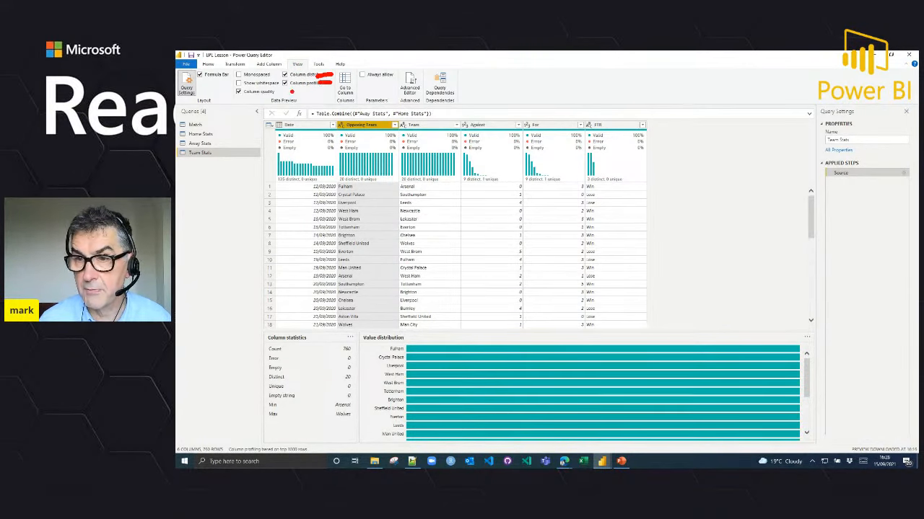
pyautogui.moveTo(269, 96); pyautogui.dragTo(290, 94)
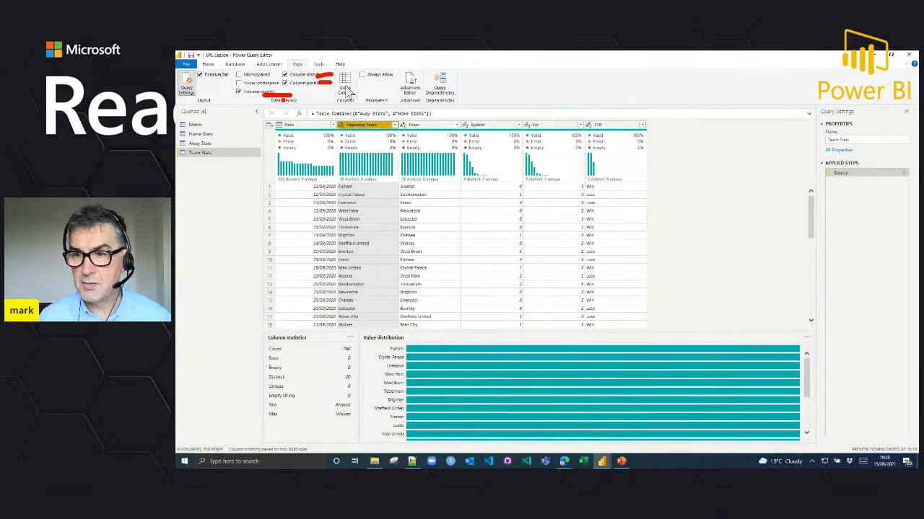
pyautogui.press('Escape')
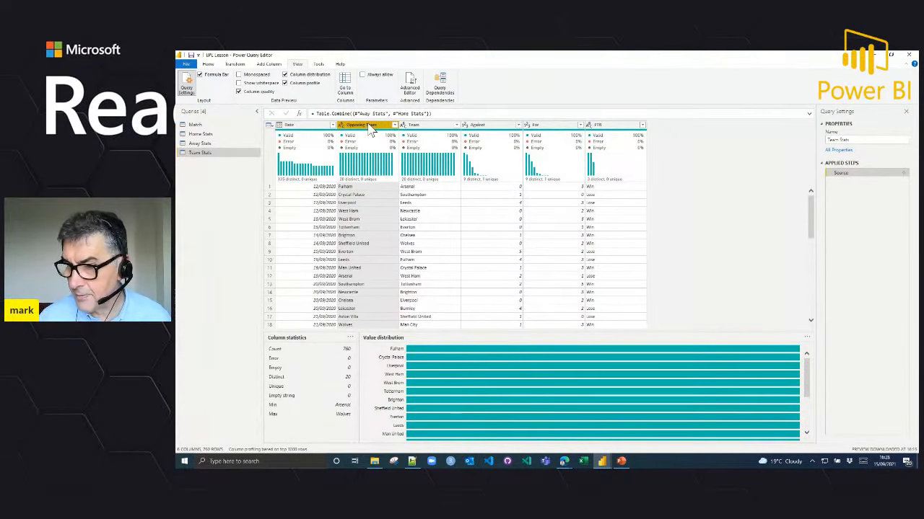
pyautogui.click(419, 126)
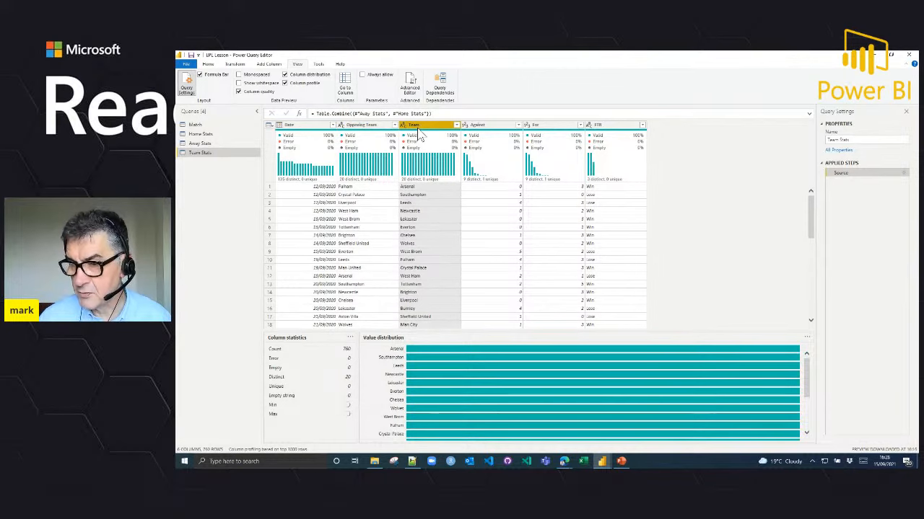
pyautogui.click(482, 125)
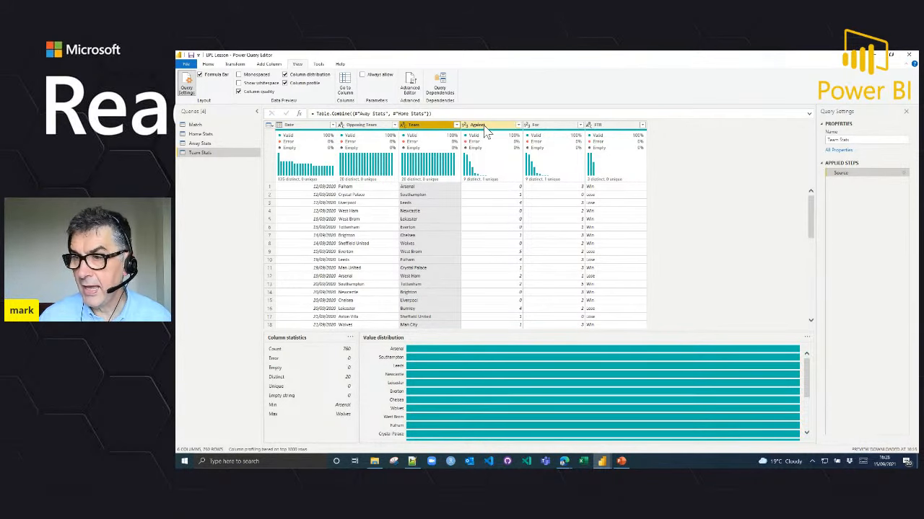
pyautogui.click(603, 127)
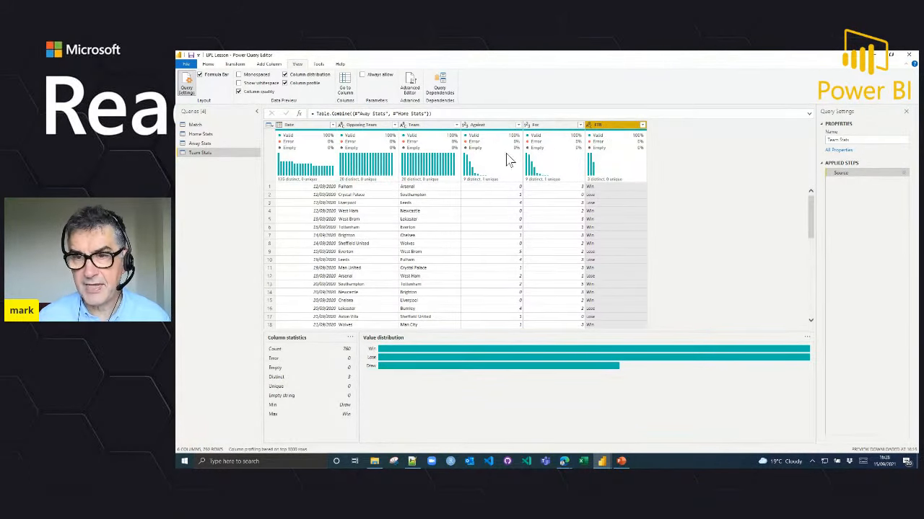
# Step: Disable loading to the report for the Home Stats and Away Stats queries
pyautogui.rightClick(215, 142)
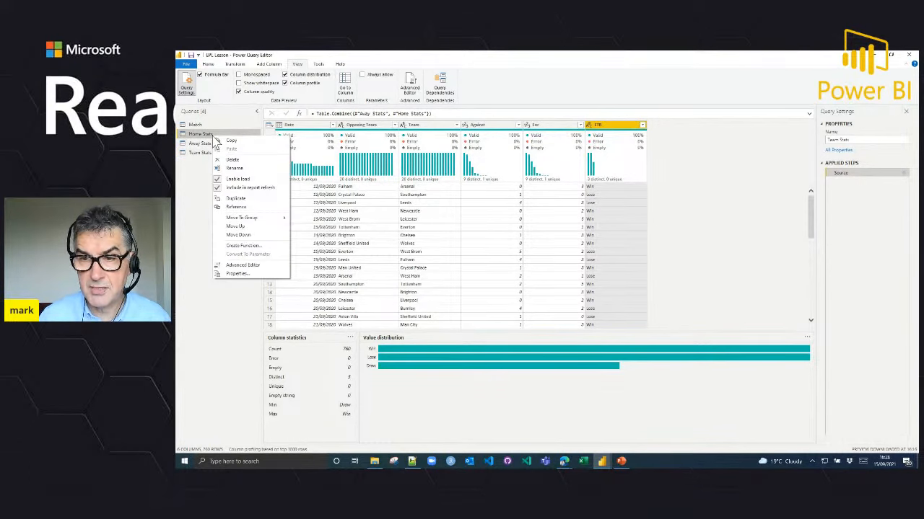
pyautogui.click(220, 181)
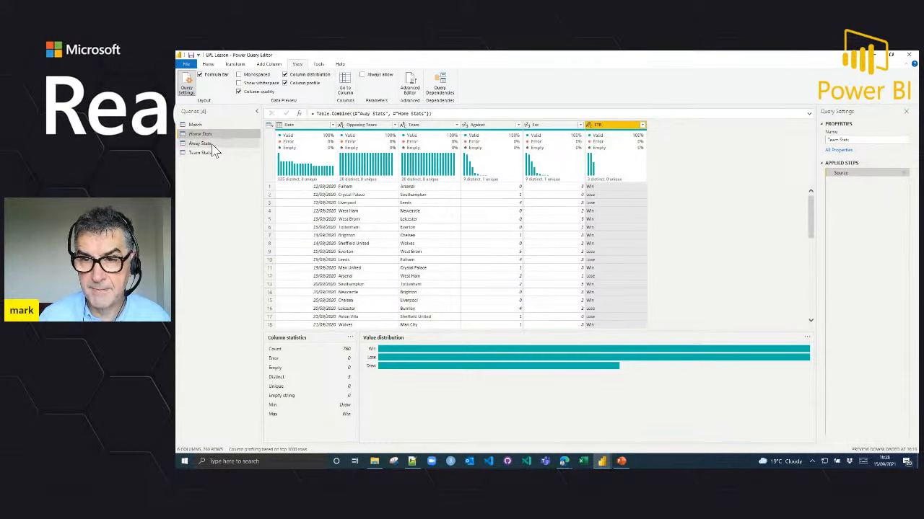
pyautogui.click(213, 144)
pyautogui.rightClick(213, 148)
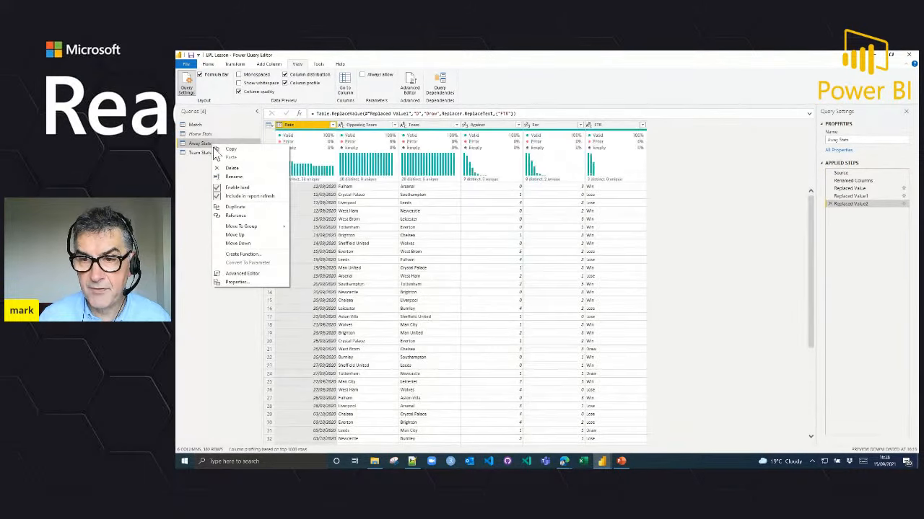
pyautogui.click(217, 187)
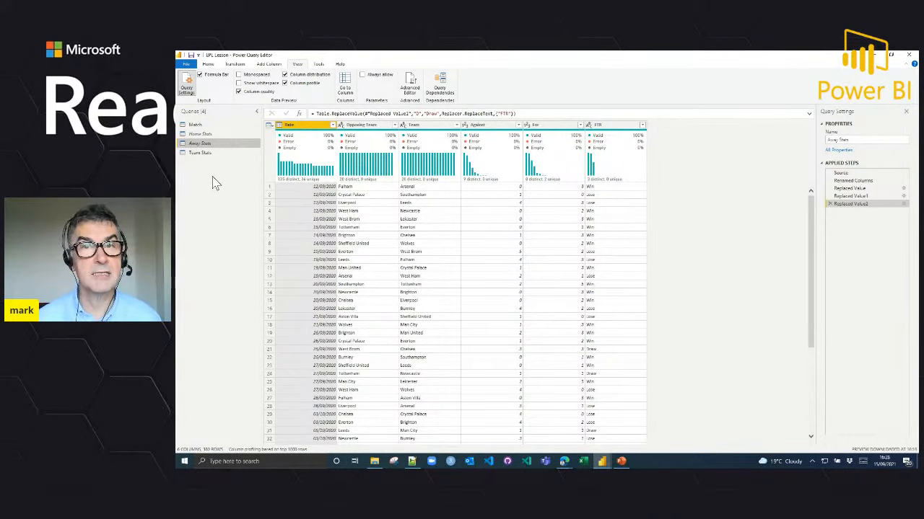
# Step: Close the query editor applying all changes, and inspect the Match and Team Stats tables in the data model
pyautogui.click(207, 64)
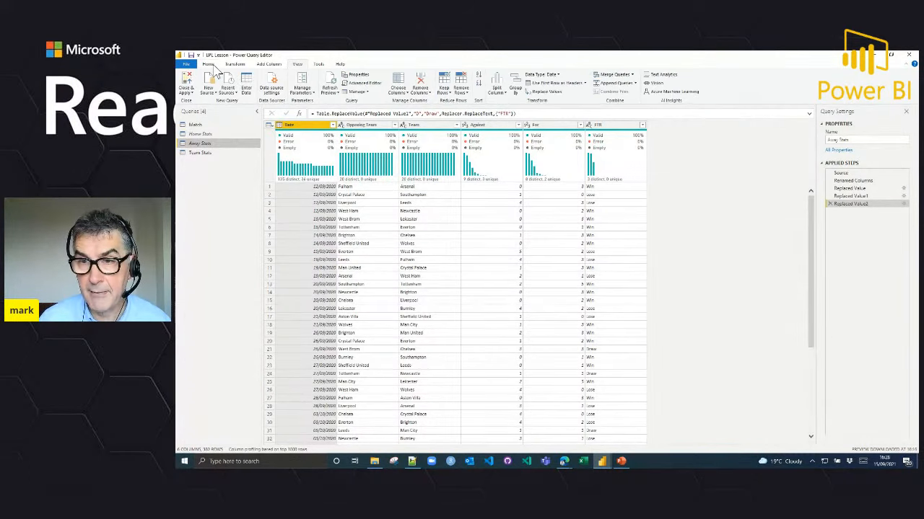
pyautogui.click(186, 93)
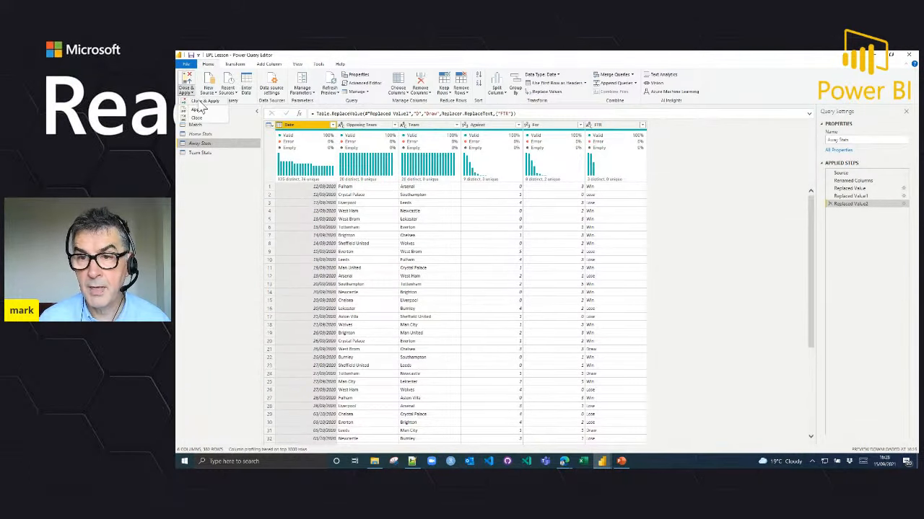
pyautogui.click(200, 103)
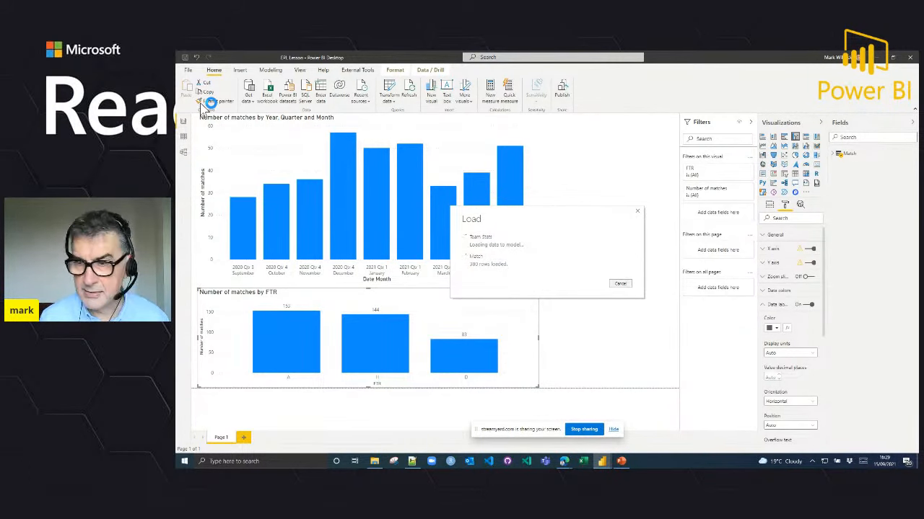
pyautogui.click(184, 153)
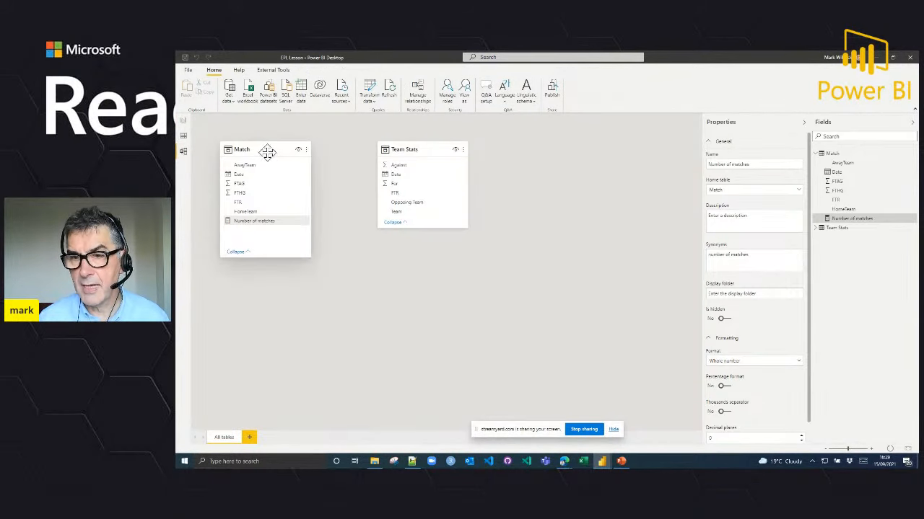
pyautogui.click(267, 152)
pyautogui.click(409, 148)
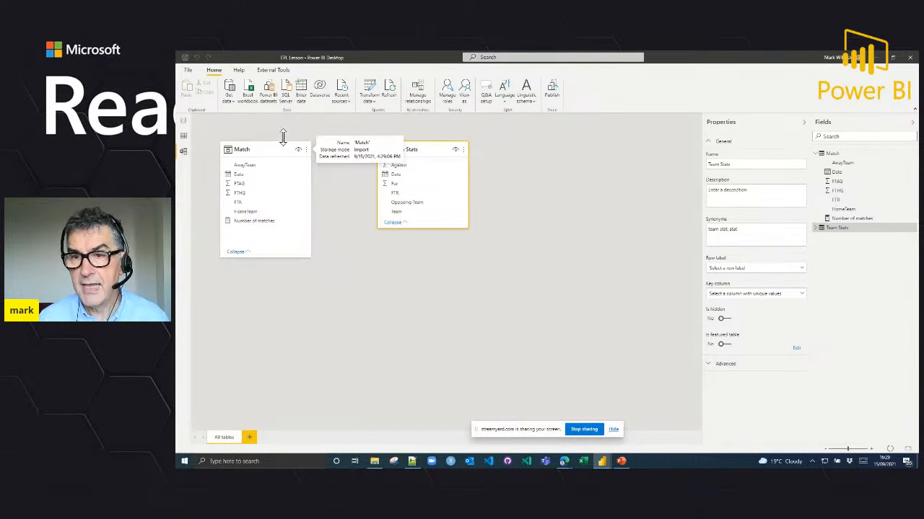
# Step: Reopen the Power Query Editor and create a new query that references Team Stats
pyautogui.click(369, 101)
pyautogui.click(377, 115)
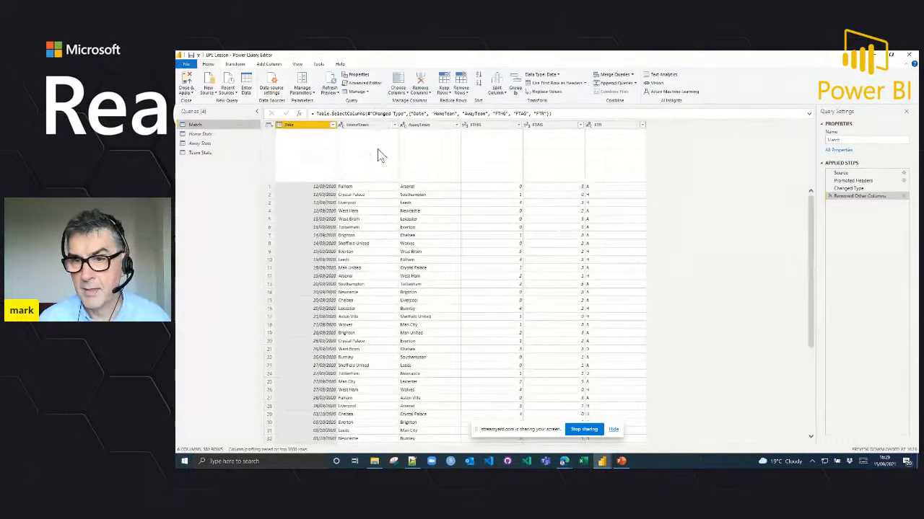
pyautogui.click(208, 153)
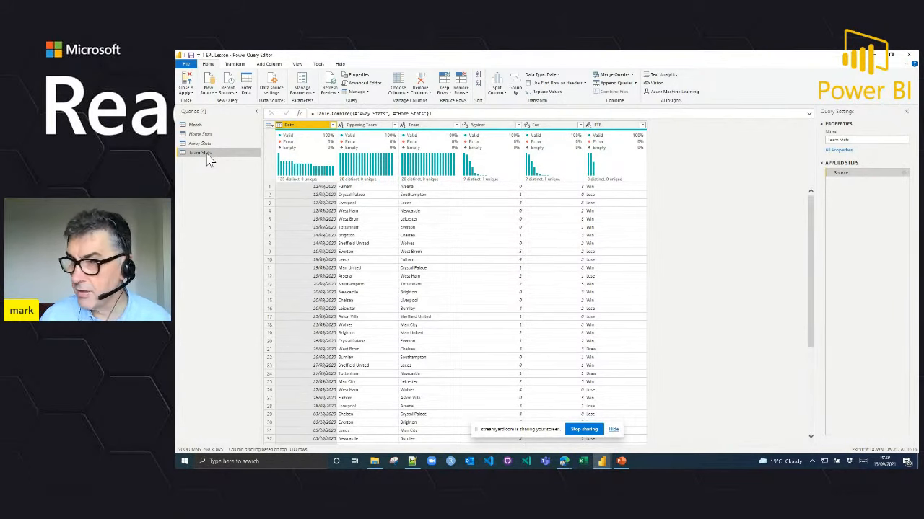
pyautogui.rightClick(208, 160)
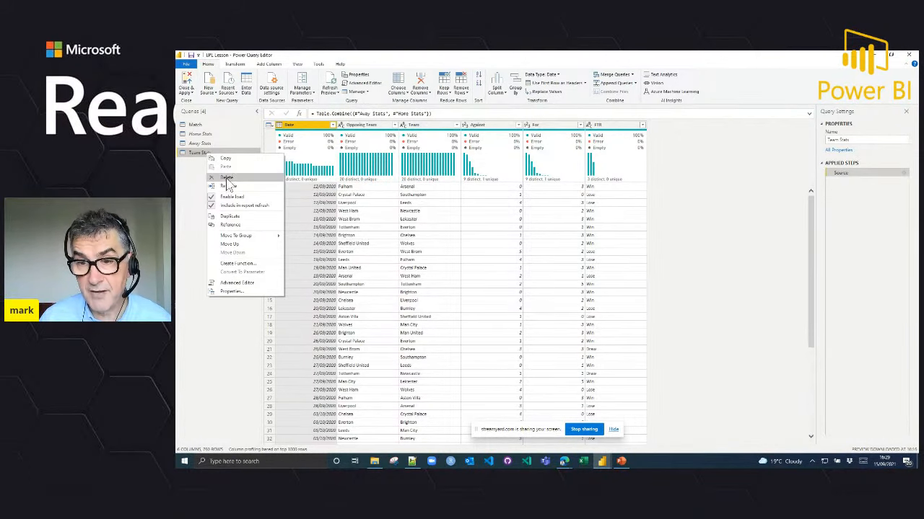
pyautogui.click(230, 224)
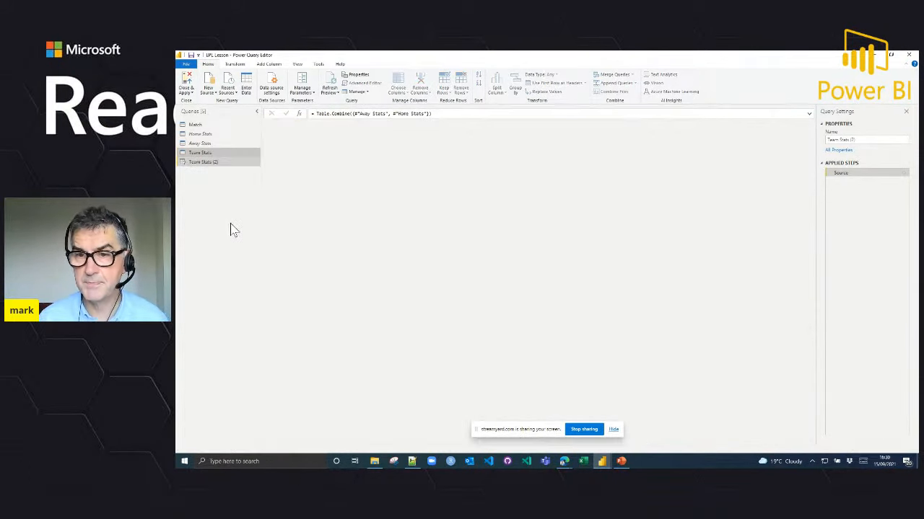
# Step: Rename the new referenced query as League Table
pyautogui.click(870, 140)
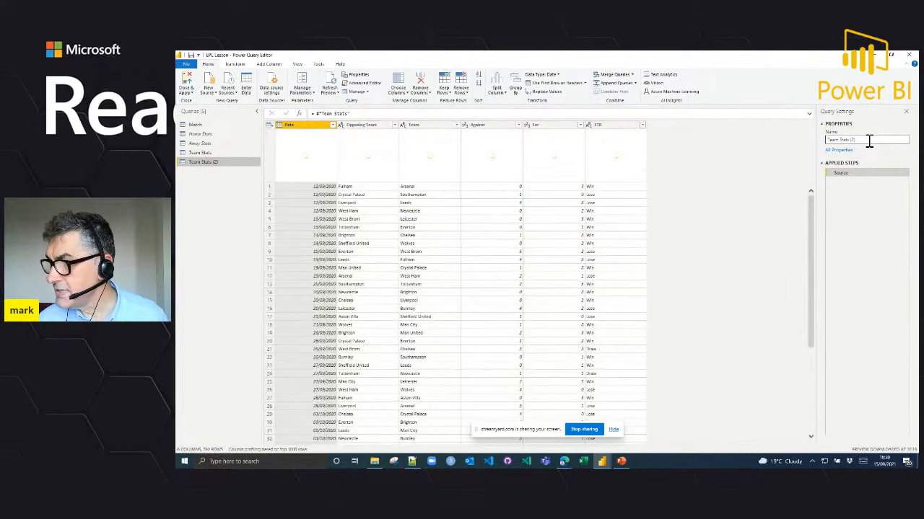
pyautogui.moveTo(870, 140); pyautogui.dragTo(816, 147)
pyautogui.write('L')
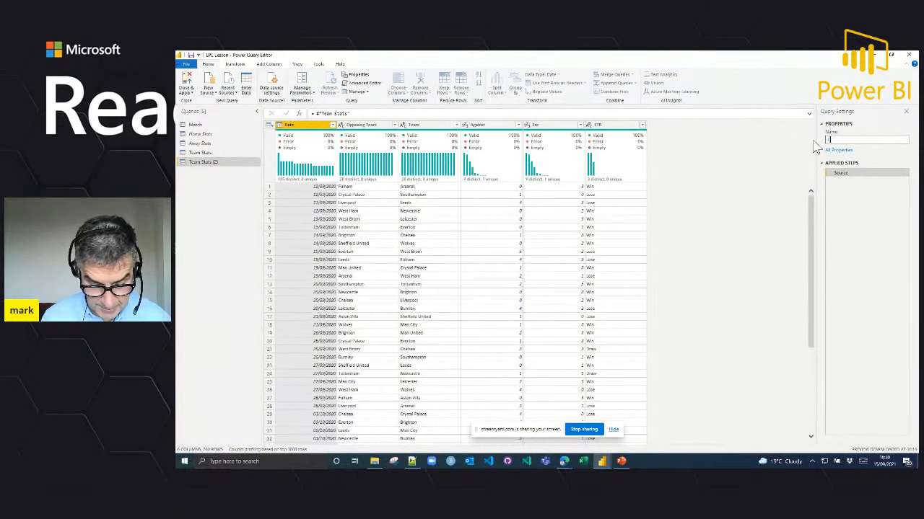
pyautogui.write('eague table')
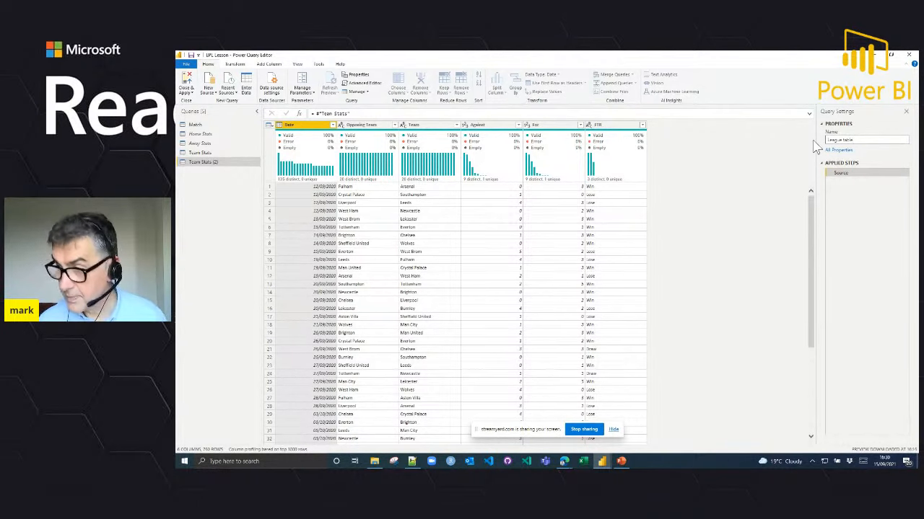
pyautogui.press('BackSpace')
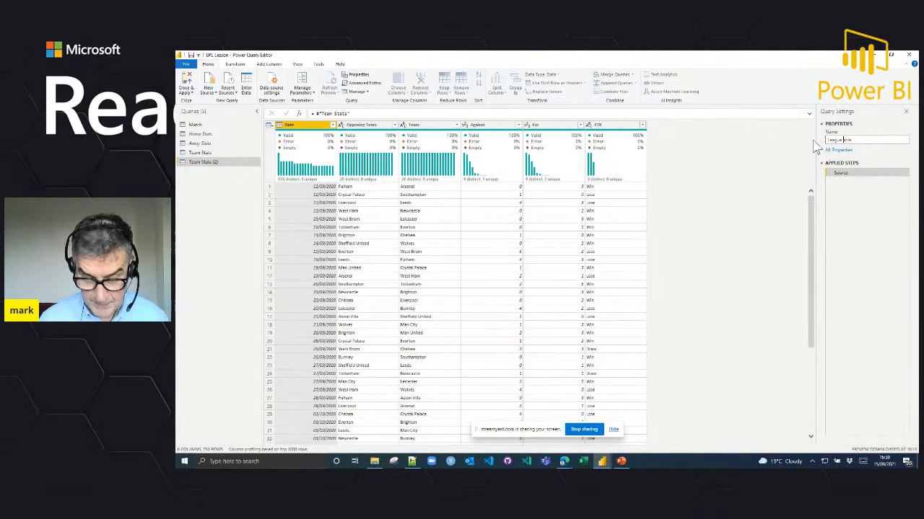
pyautogui.write('Table')
pyautogui.press('Return')
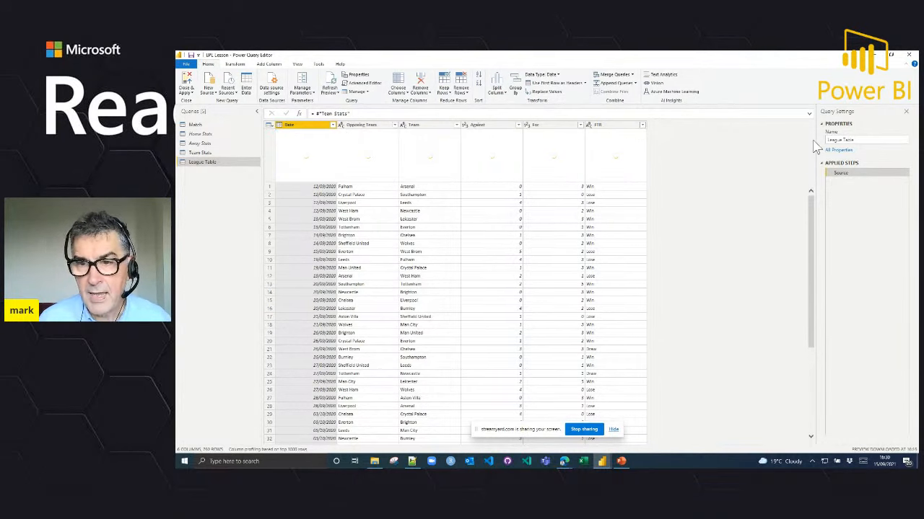
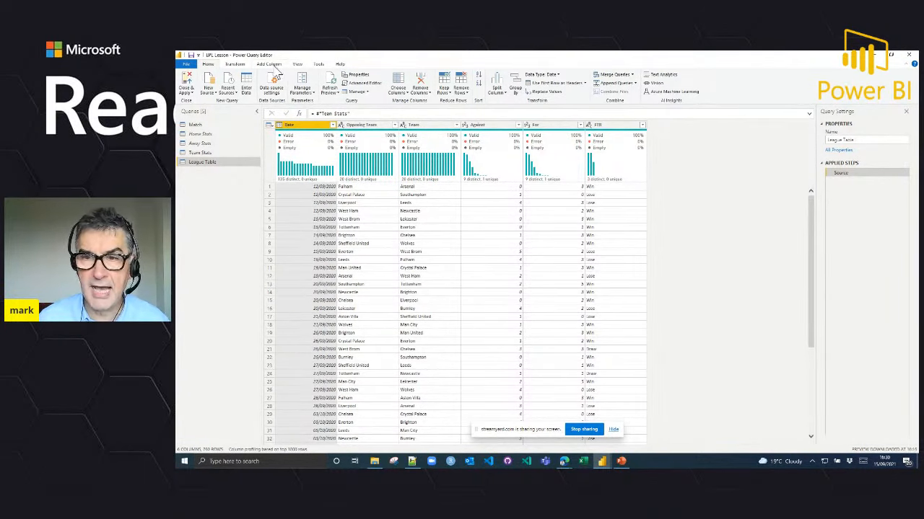
# Step: Start a custom column in the League Table query and name it Won
pyautogui.click(269, 65)
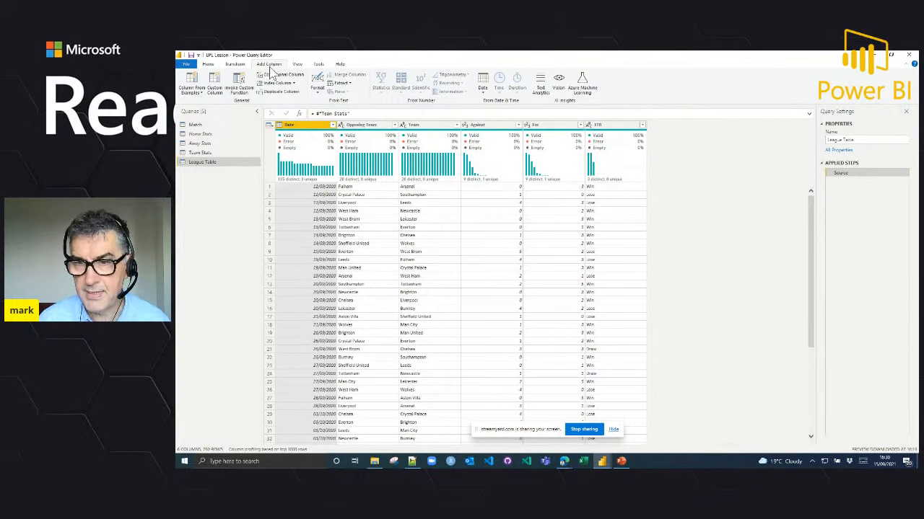
pyautogui.click(219, 87)
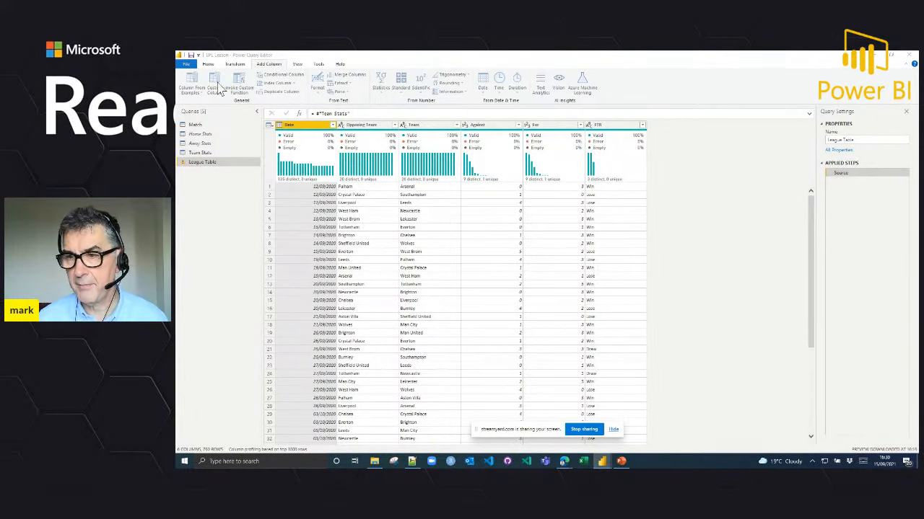
pyautogui.click(445, 215)
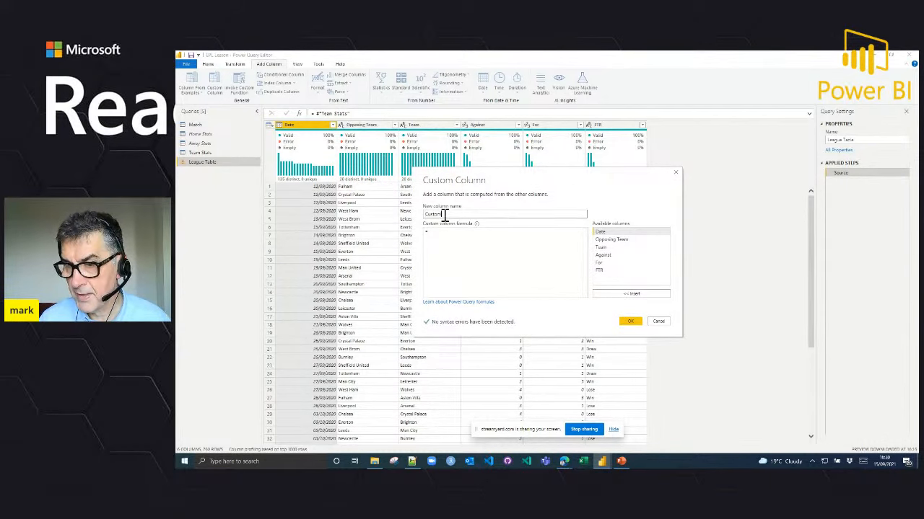
pyautogui.moveTo(445, 215); pyautogui.dragTo(415, 221)
pyautogui.write('Wo')
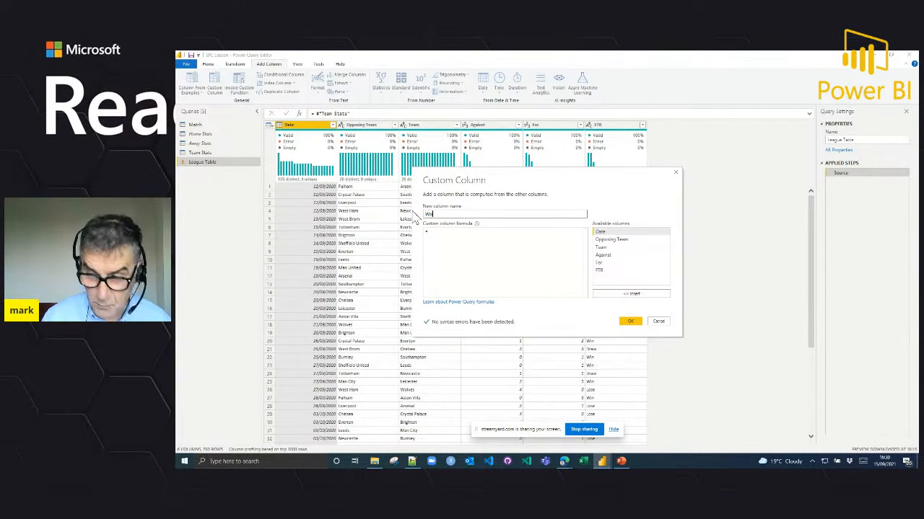
pyautogui.write('n')
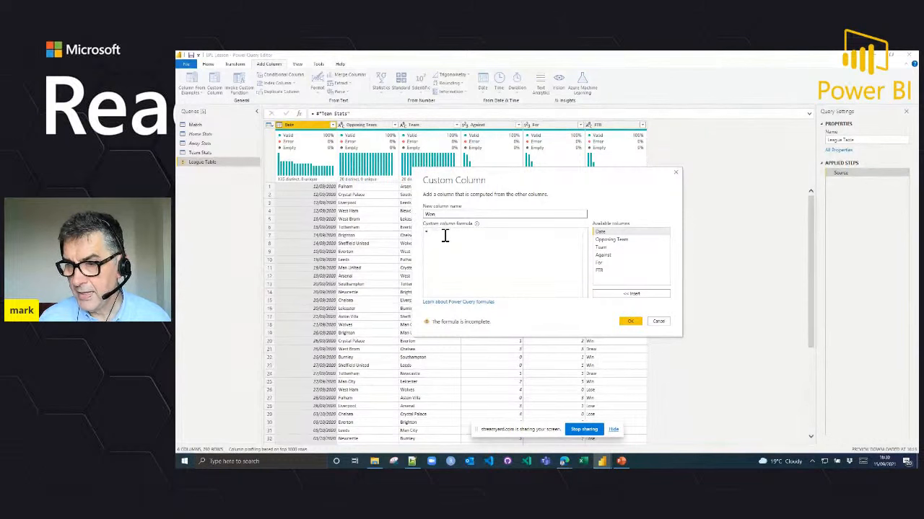
# Step: Enter the formula if [FTR] = "Win" then 1 else 0 for the Won column and add it to the table
pyautogui.click(445, 236)
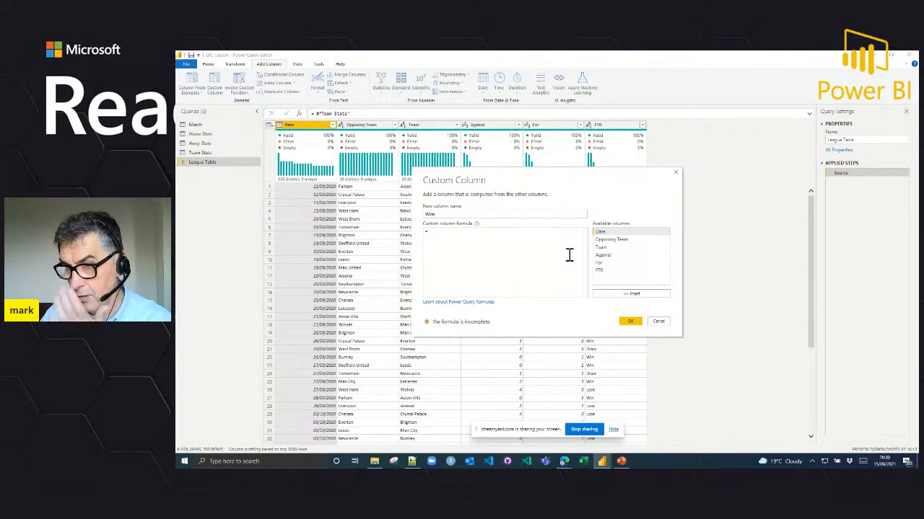
pyautogui.write('if')
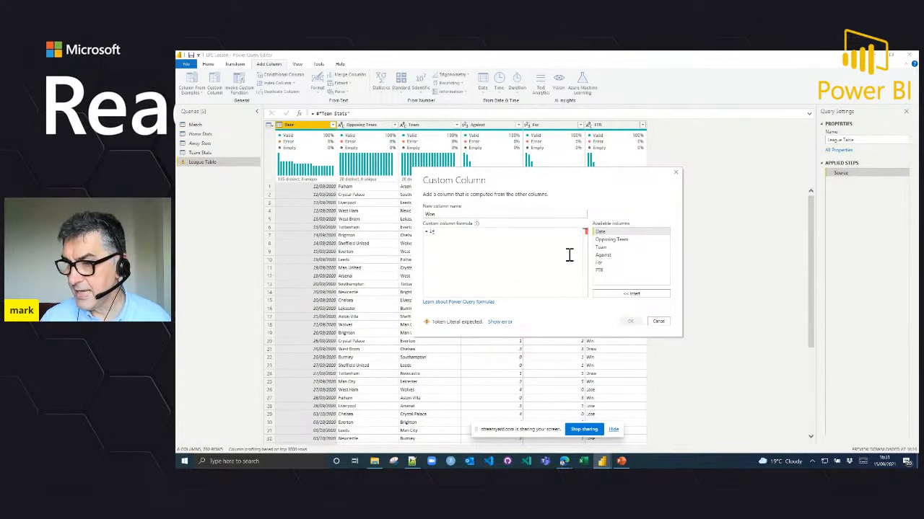
pyautogui.doubleClick(606, 273)
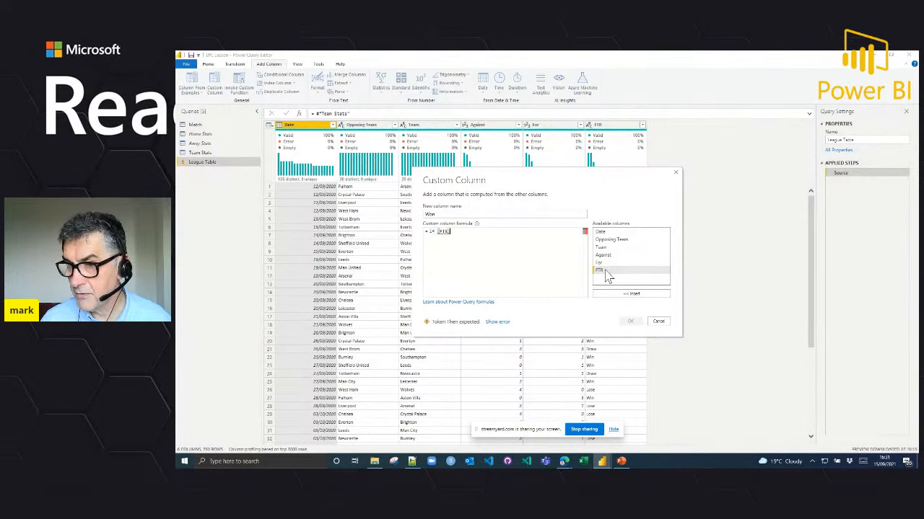
pyautogui.write('= "')
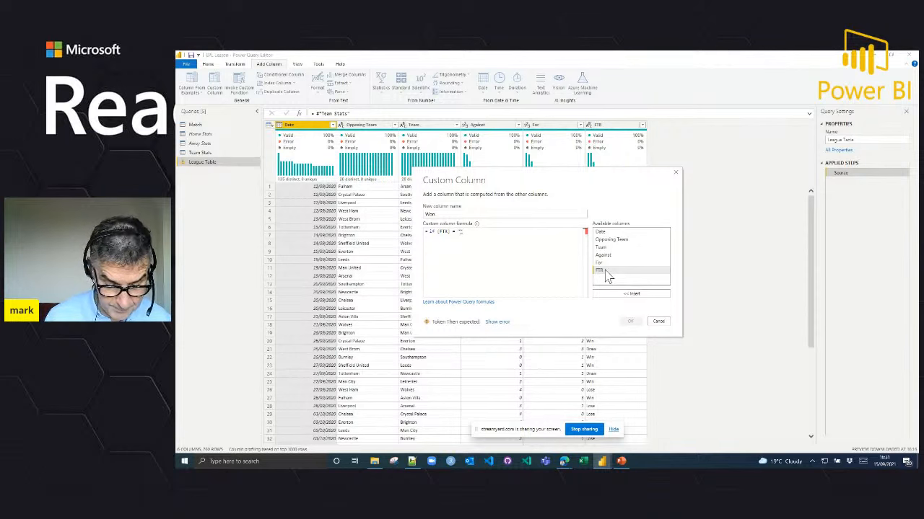
pyautogui.write('H')
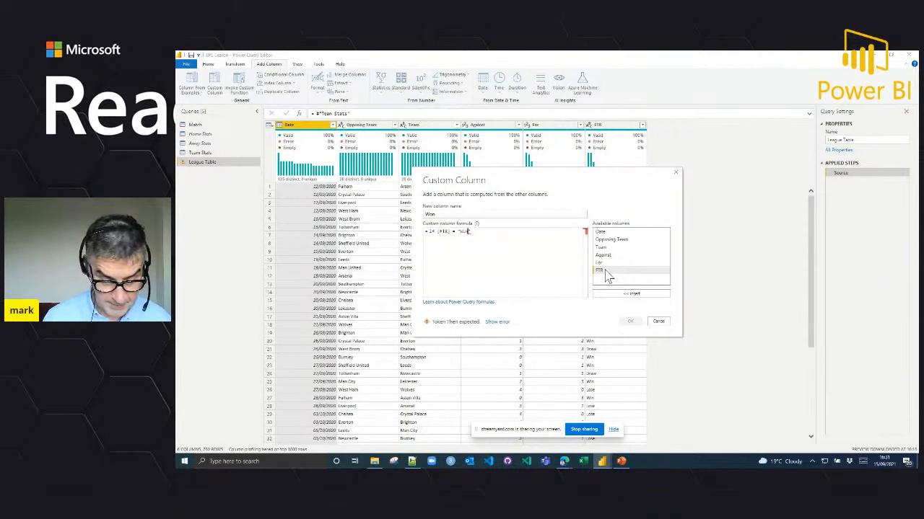
pyautogui.write('in')
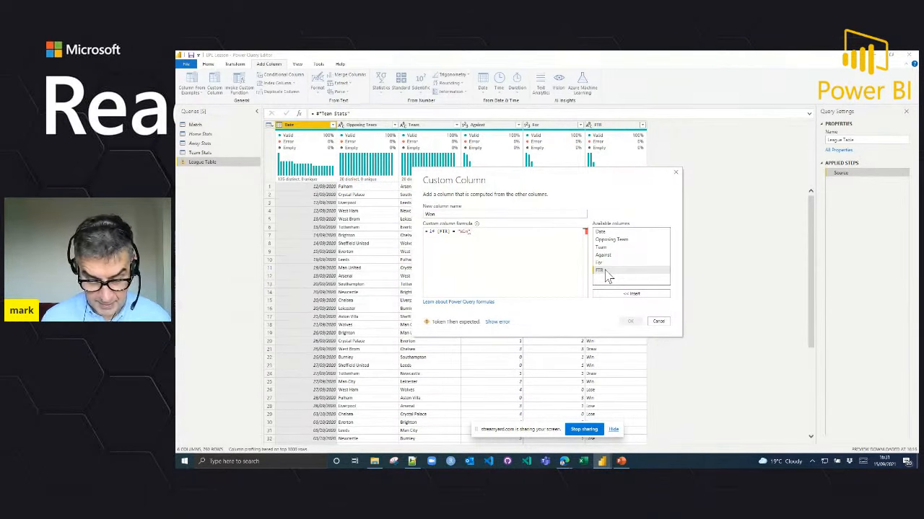
pyautogui.write('" then 1 ')
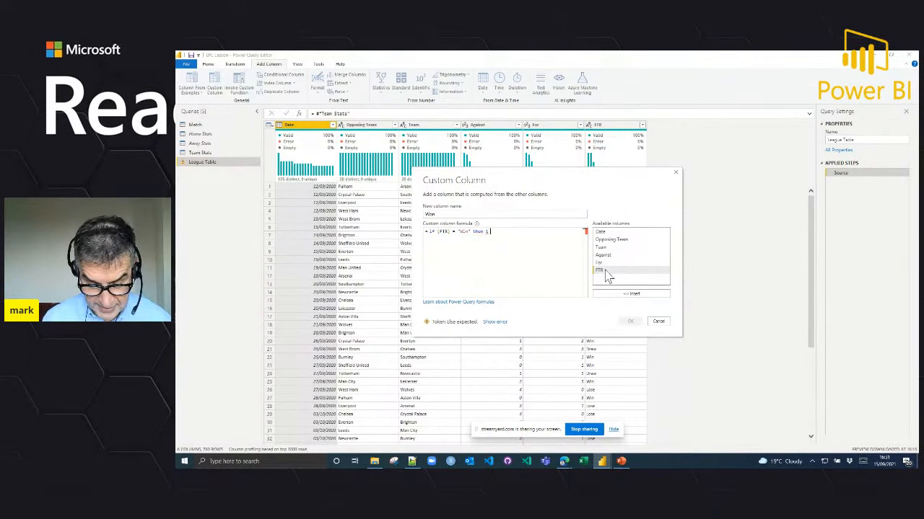
pyautogui.write('else 0')
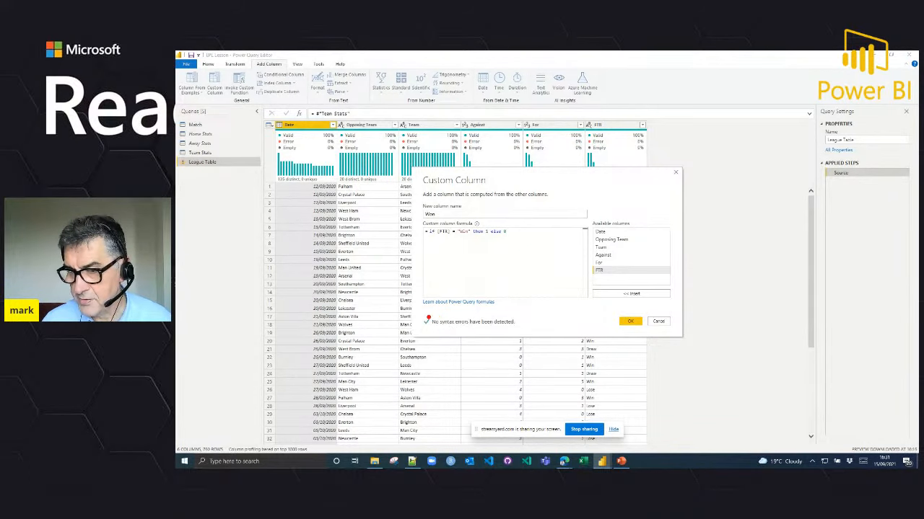
pyautogui.moveTo(416, 315); pyautogui.dragTo(525, 333)
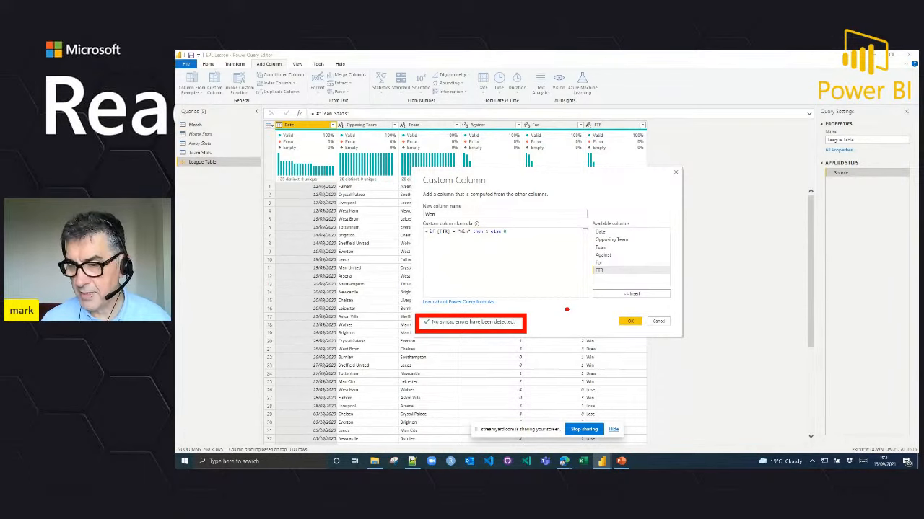
pyautogui.press('Escape')
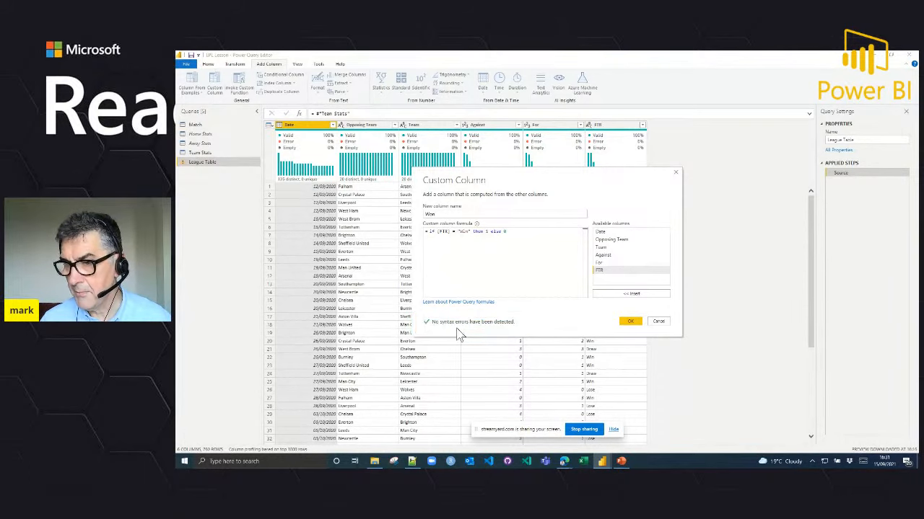
pyautogui.click(629, 322)
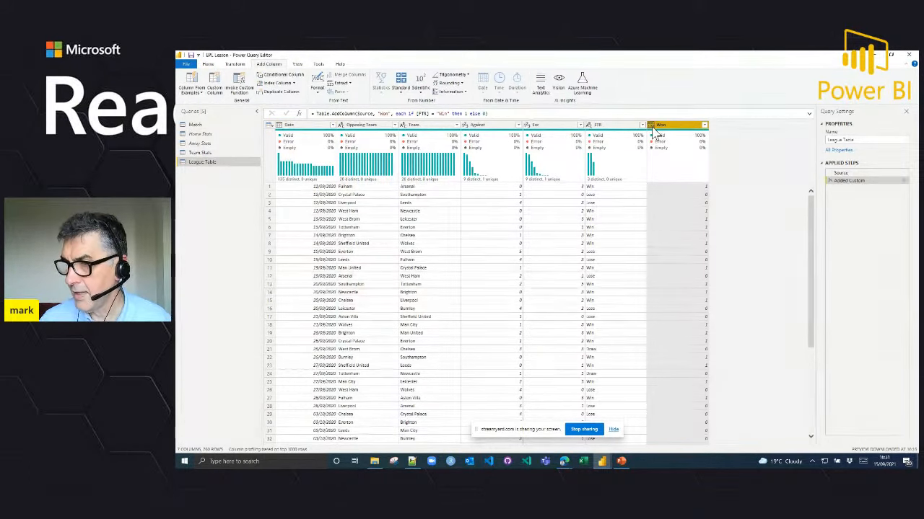
# Step: Check the Won values in the first two match rows and set the Won column's data type to Whole Number
pyautogui.click(317, 186)
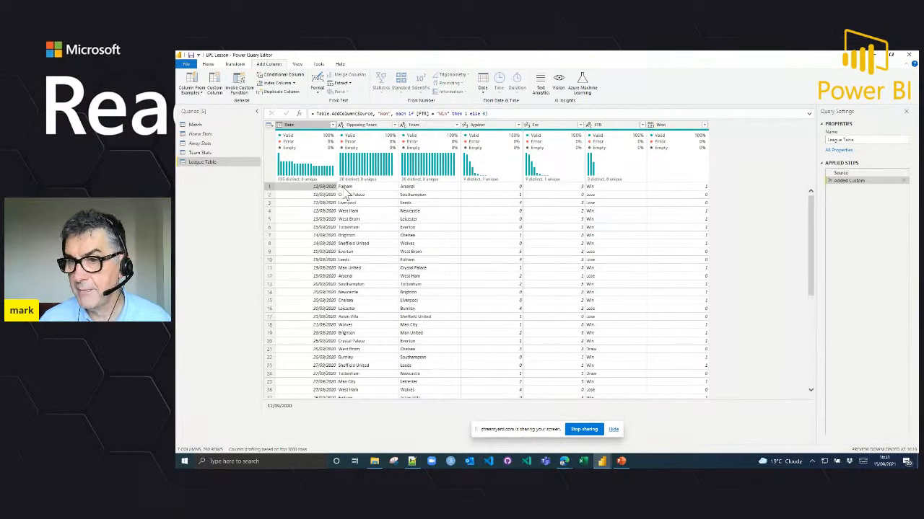
pyautogui.click(428, 187)
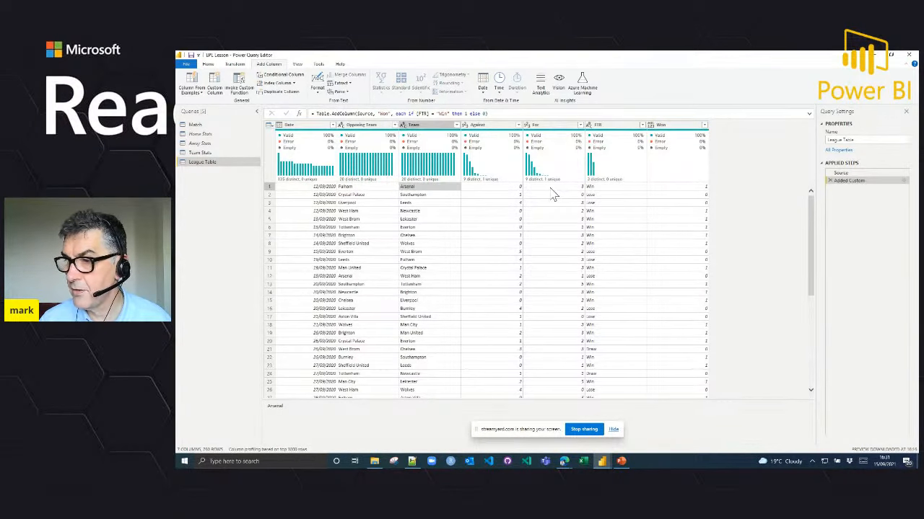
pyautogui.click(677, 191)
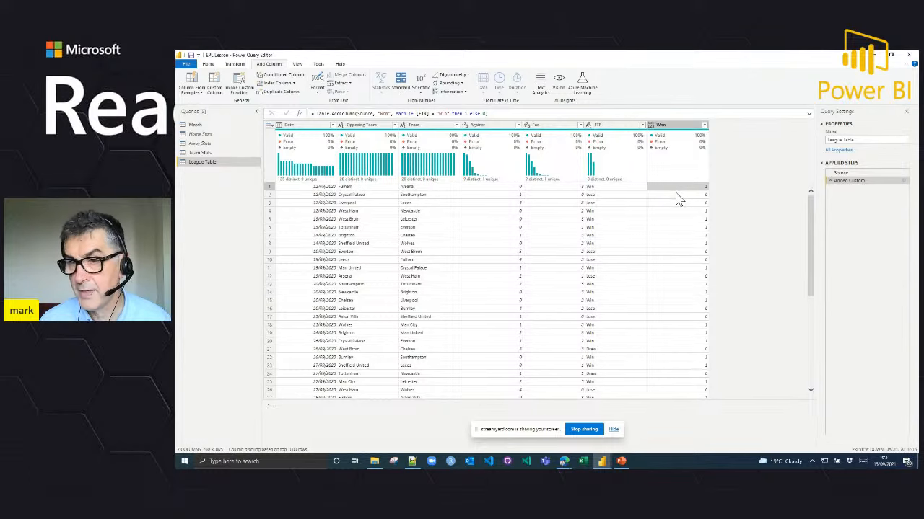
pyautogui.click(677, 195)
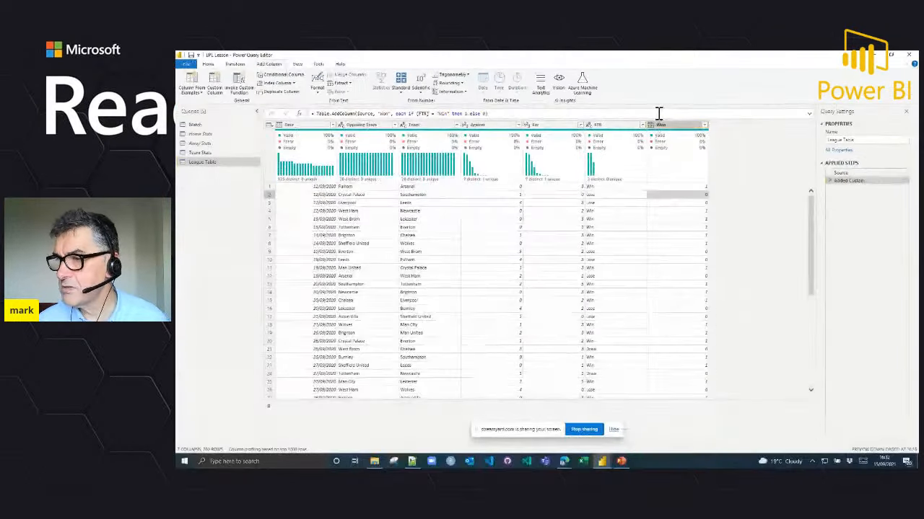
pyautogui.click(653, 127)
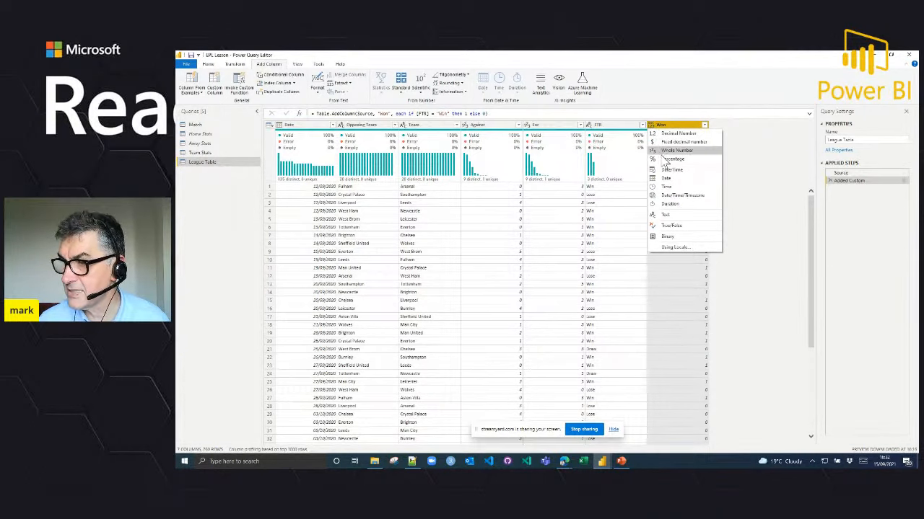
pyautogui.click(664, 151)
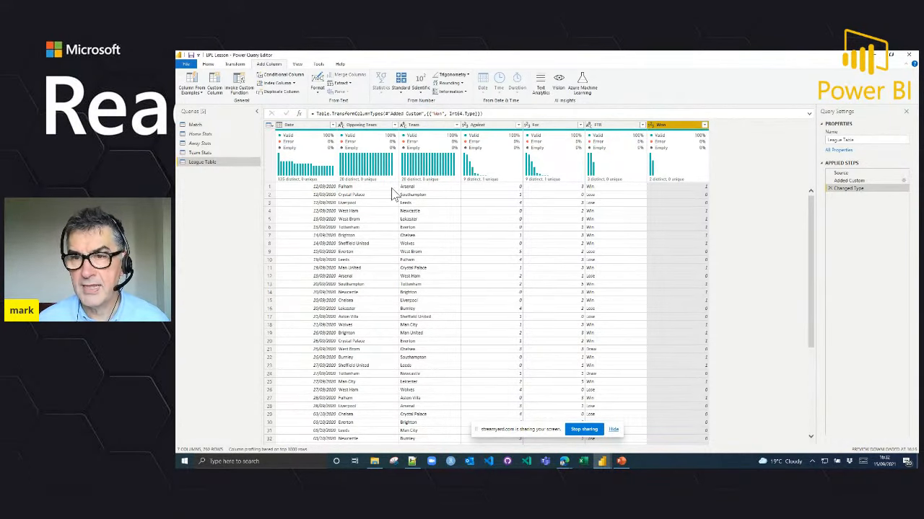
# Step: Start a conditional column named Drawn whose condition tests the FTR column with the equals operator
pyautogui.click(284, 75)
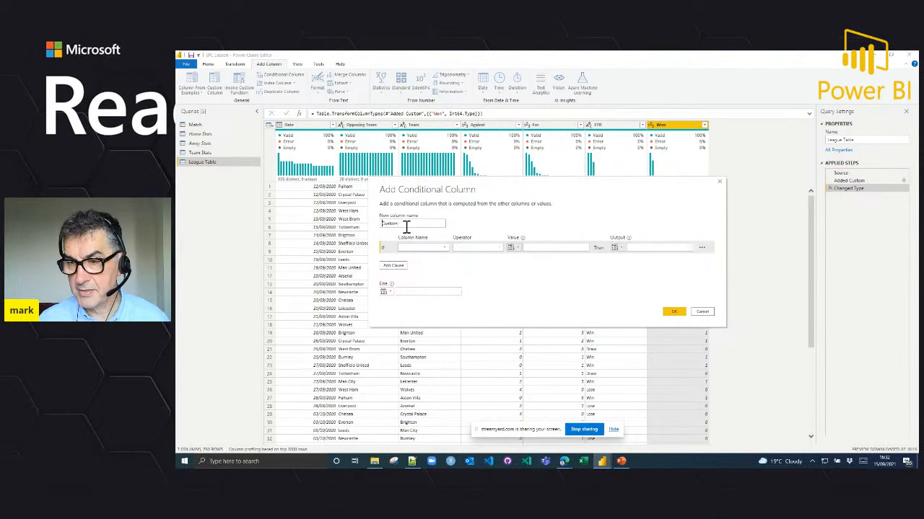
pyautogui.moveTo(406, 226); pyautogui.dragTo(382, 230)
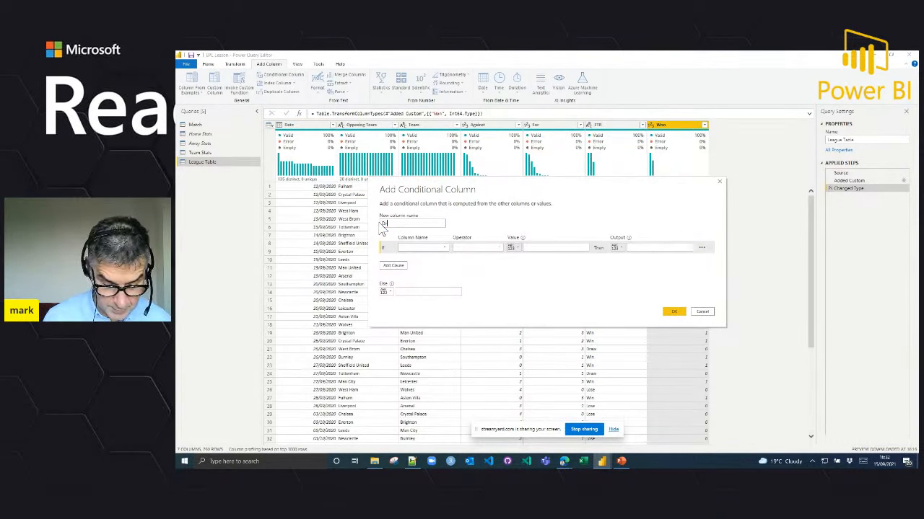
pyautogui.write('Drawn')
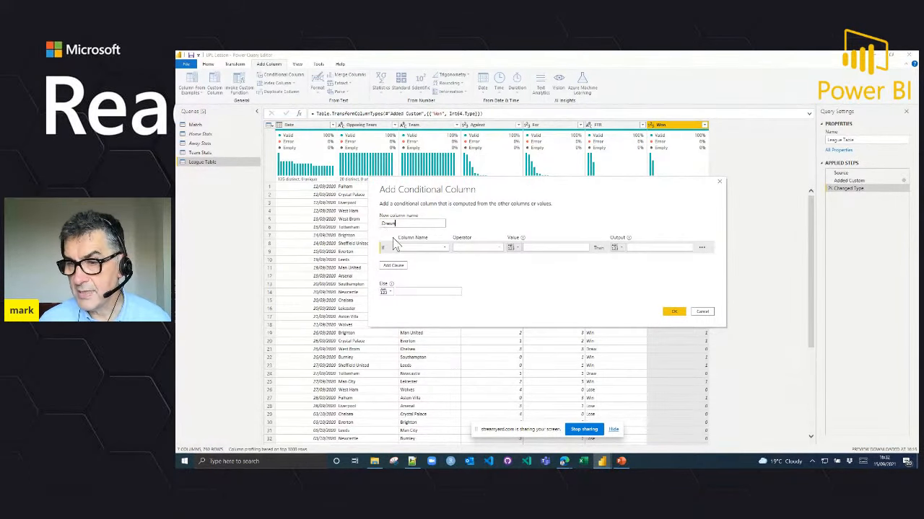
pyautogui.click(440, 258)
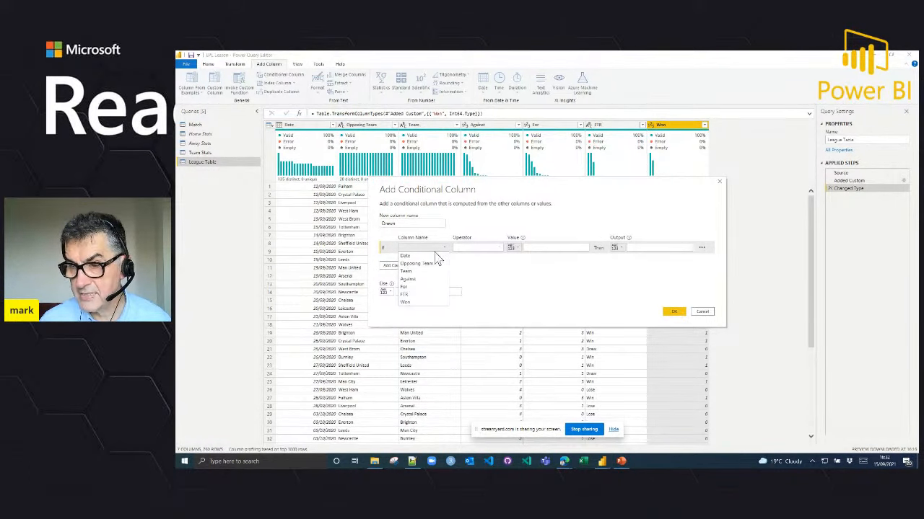
pyautogui.click(411, 295)
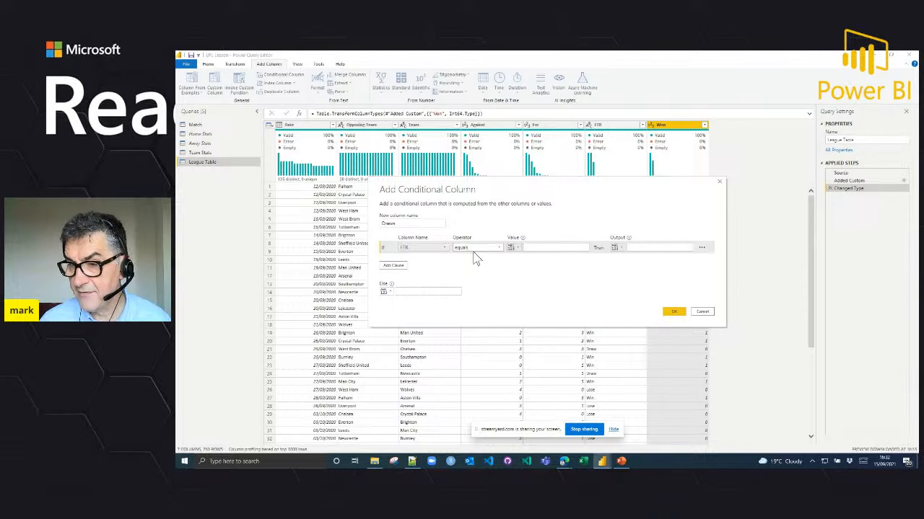
pyautogui.click(475, 249)
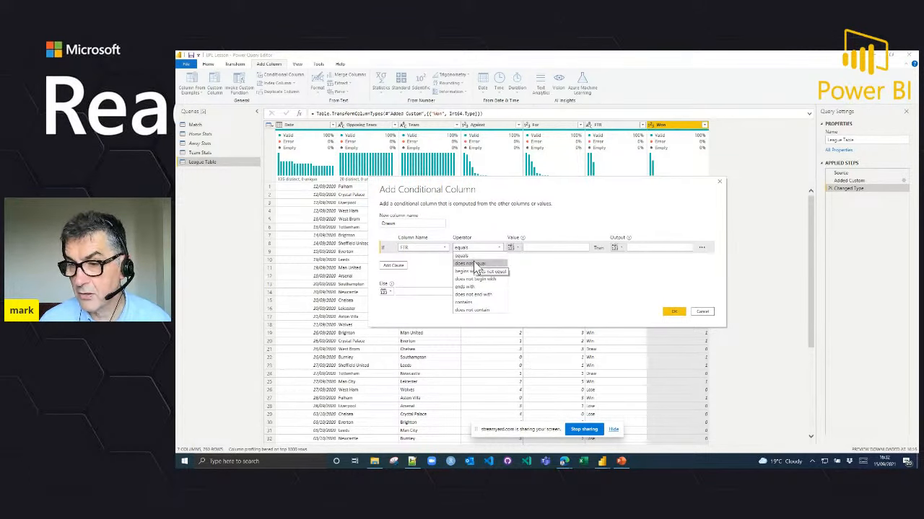
pyautogui.click(473, 256)
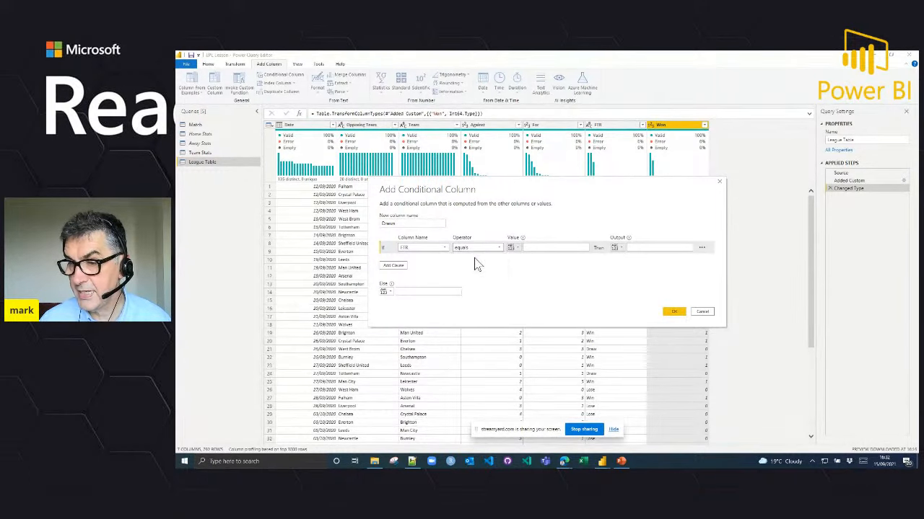
# Step: Complete the Drawn condition with value Lose, output 1 and otherwise 0, add the column, and check the Crystal Palace against Southampton row
pyautogui.click(528, 248)
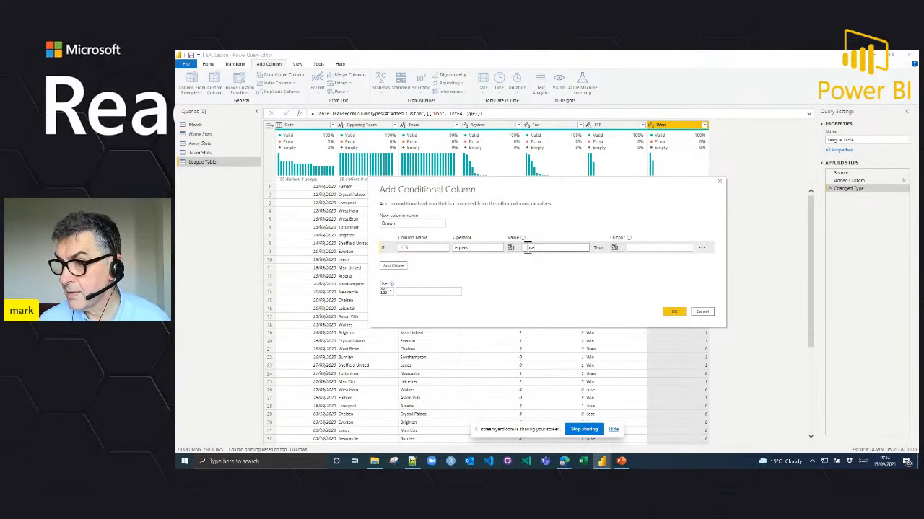
pyautogui.click(669, 248)
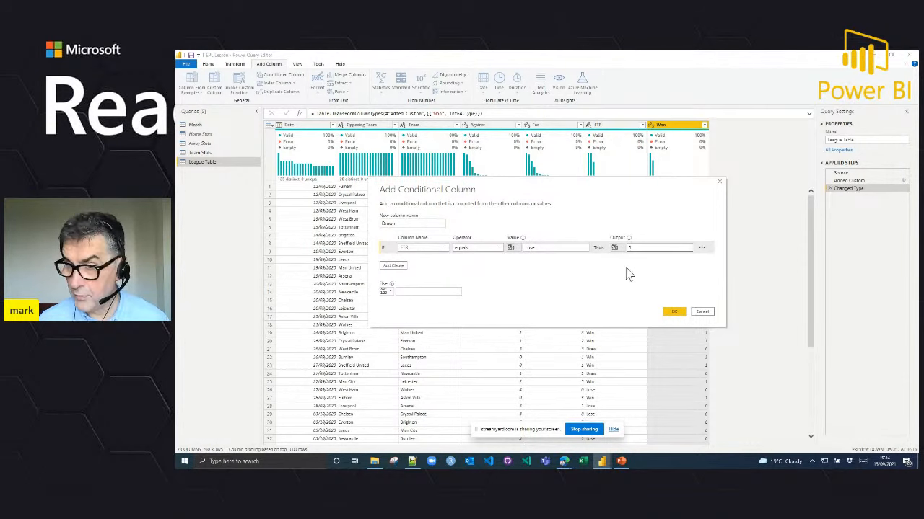
pyautogui.click(413, 291)
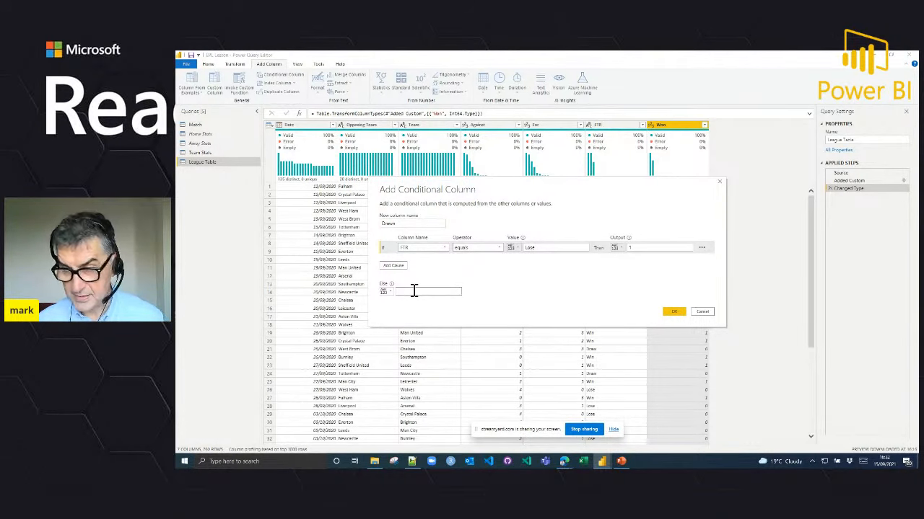
pyautogui.click(672, 313)
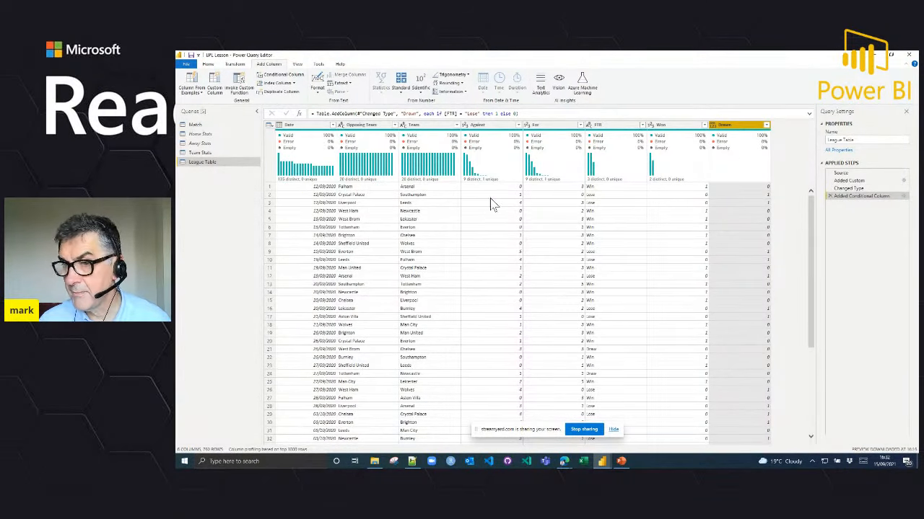
pyautogui.click(354, 196)
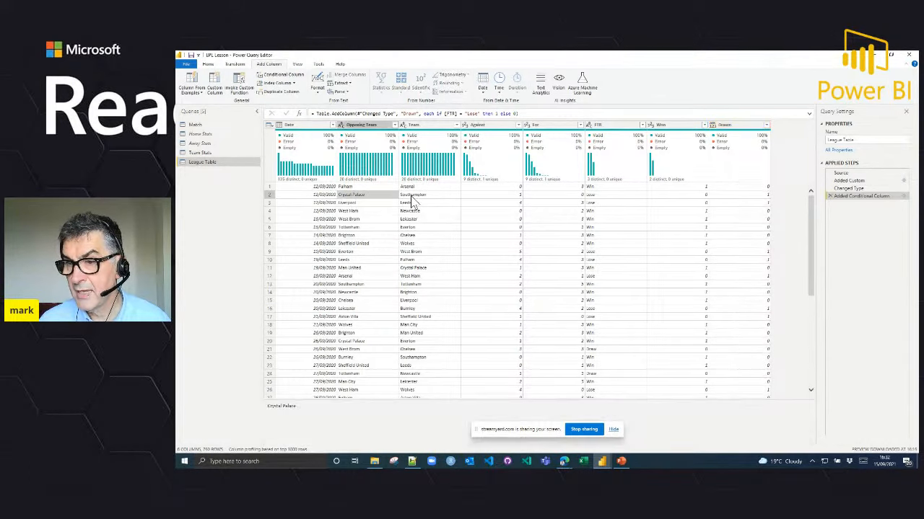
pyautogui.click(412, 197)
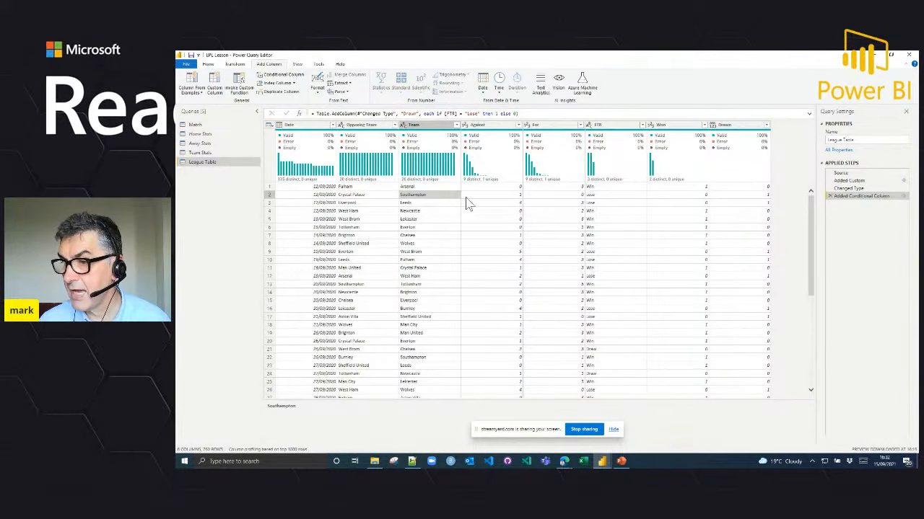
# Step: Set the Drawn column's data type to Whole Number and start a conditional column named Lost that tests whether FTR equals a value
pyautogui.click(713, 125)
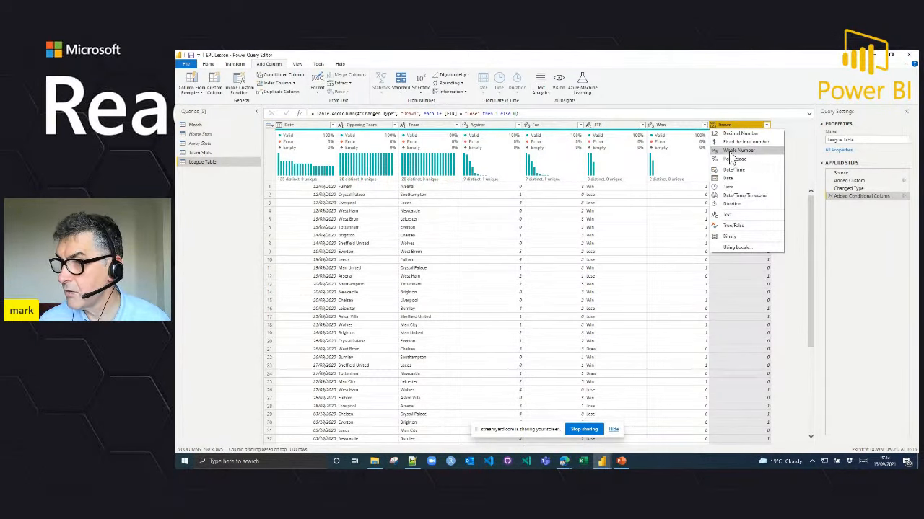
pyautogui.click(733, 152)
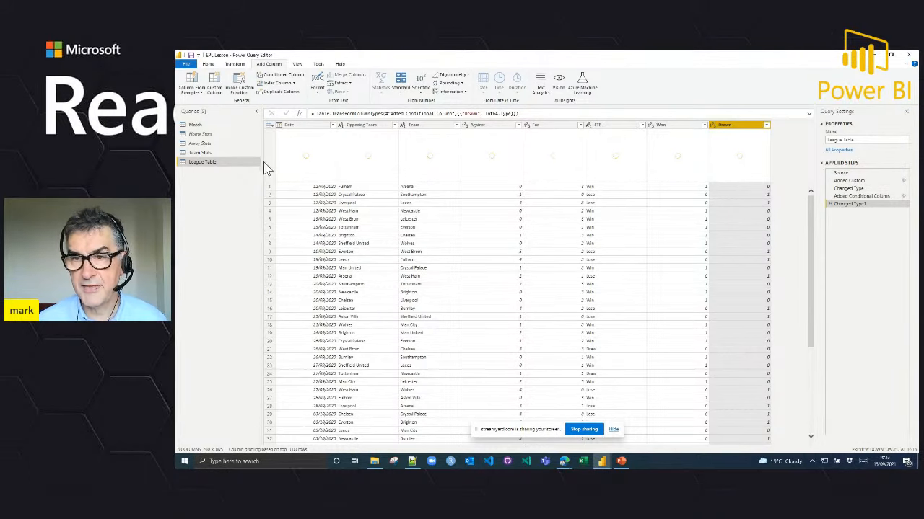
pyautogui.click(275, 79)
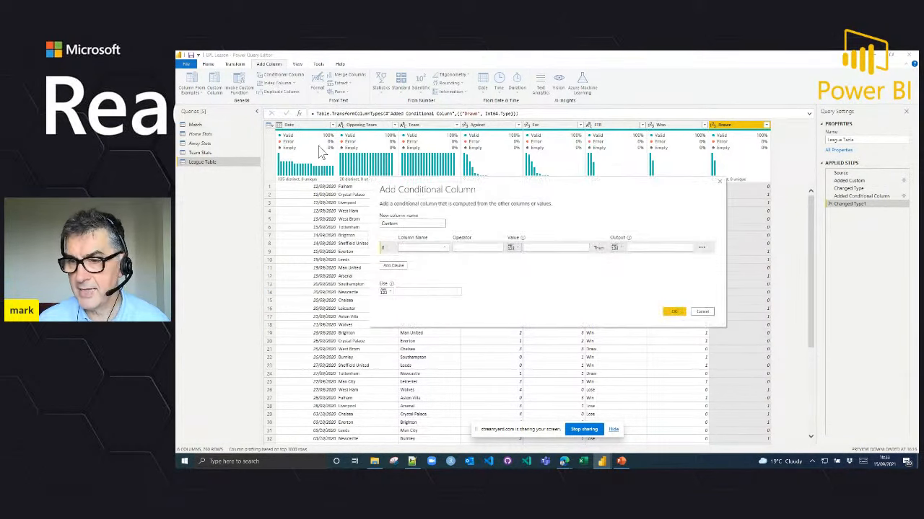
pyautogui.moveTo(406, 225); pyautogui.dragTo(364, 228)
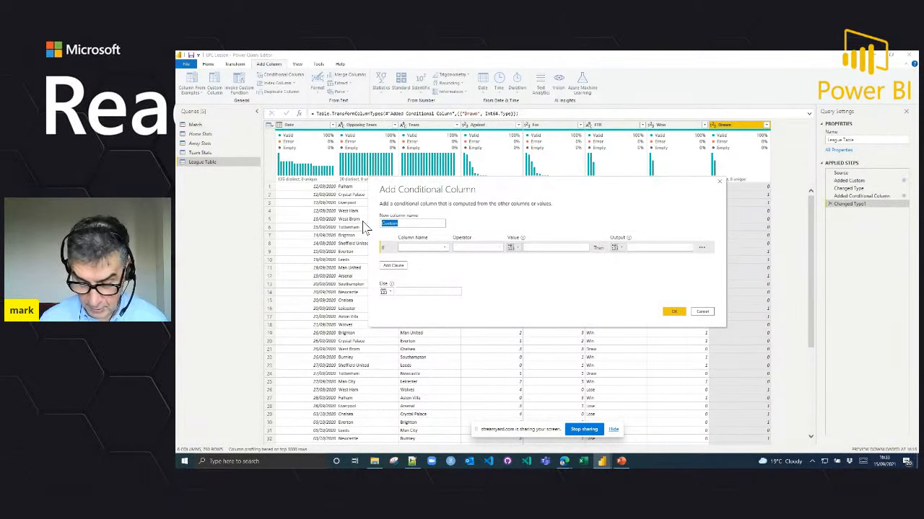
pyautogui.click(408, 247)
pyautogui.click(418, 294)
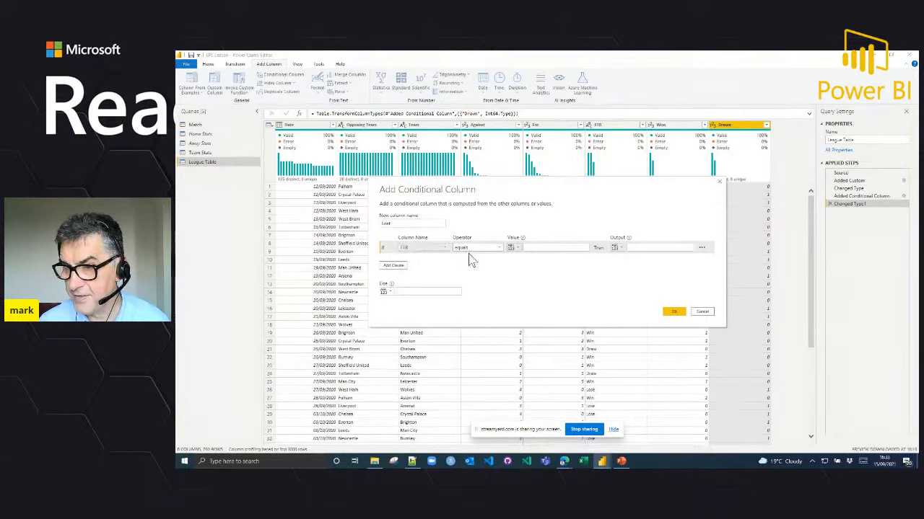
# Step: Complete the Lost condition with value Lose, output 1 and otherwise 0, add the column, and set its data type to Whole Number
pyautogui.click(540, 249)
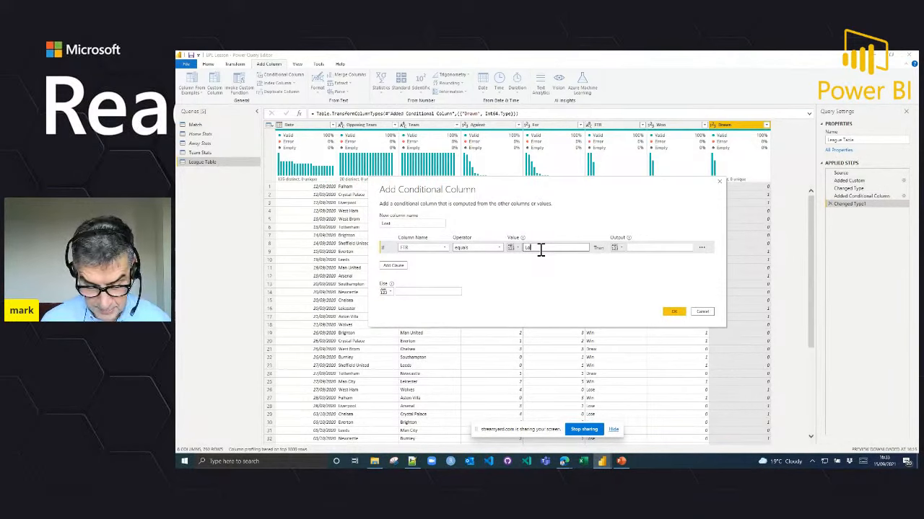
pyautogui.click(658, 249)
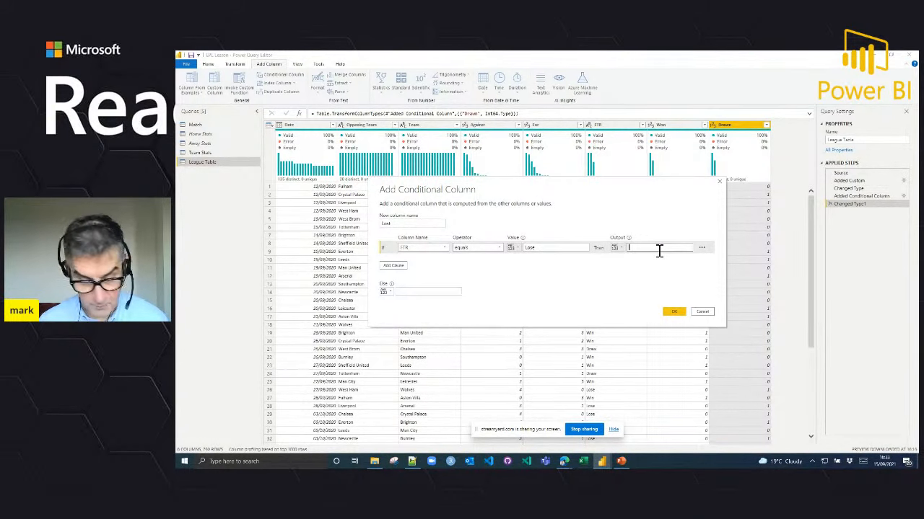
pyautogui.click(412, 292)
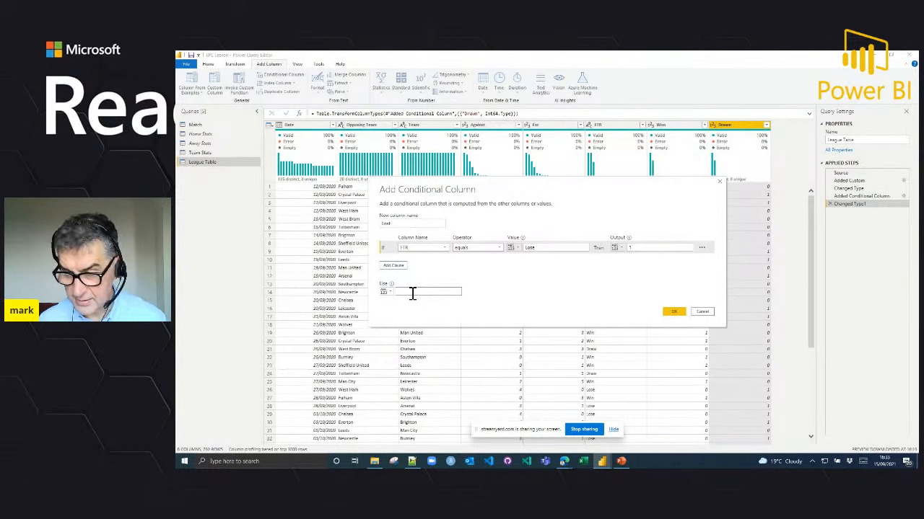
pyautogui.click(672, 313)
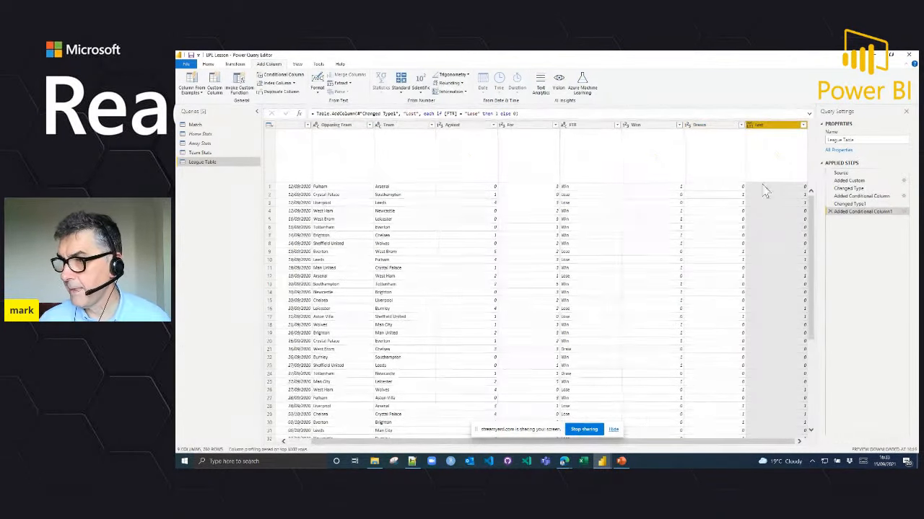
pyautogui.click(749, 125)
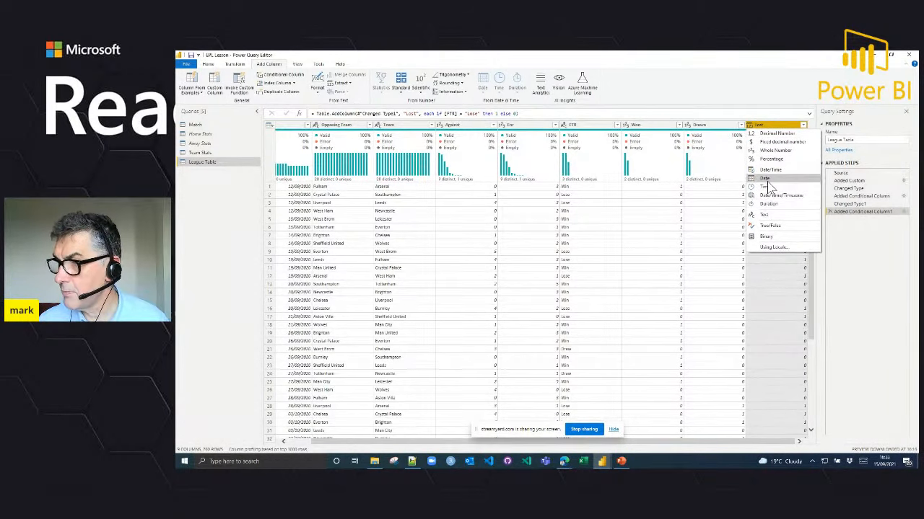
pyautogui.click(774, 150)
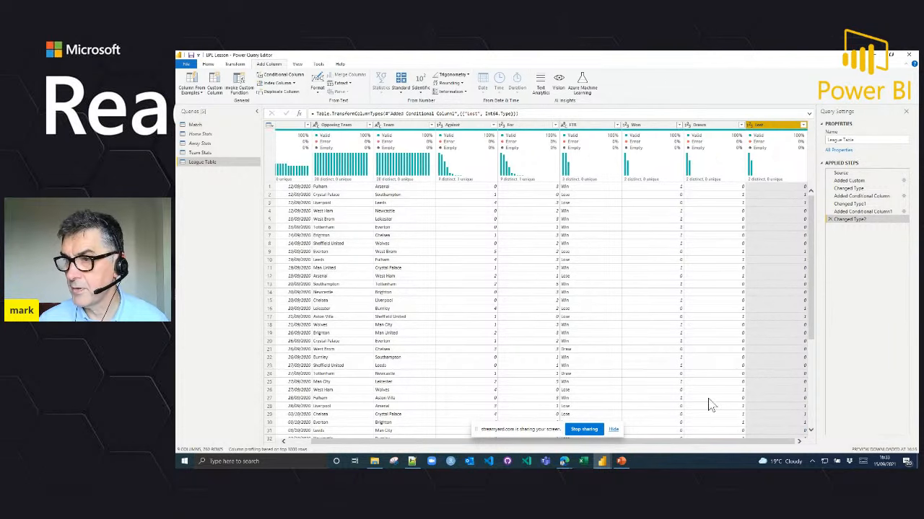
# Step: Add a custom column named Points with the formula 3 *[Won] + [Drawn] and set its data type to Whole Number
pyautogui.moveTo(627, 187)
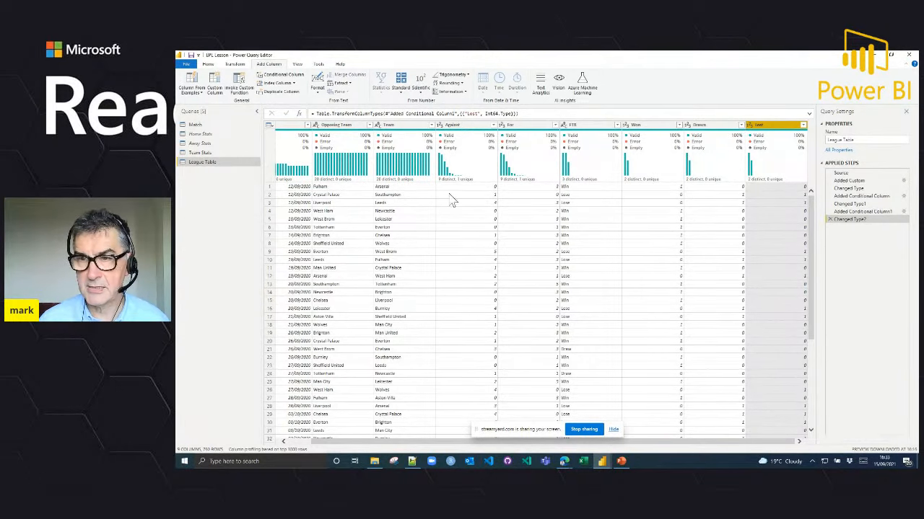
pyautogui.moveTo(309, 143)
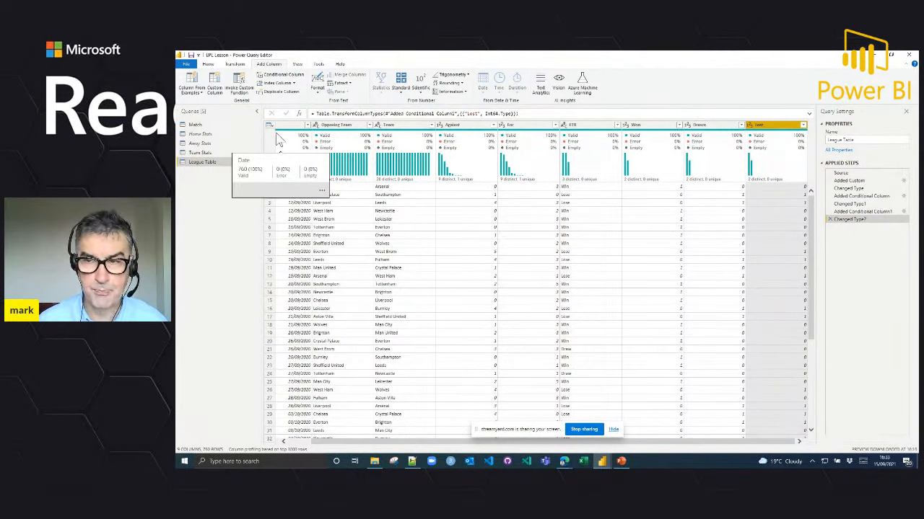
pyautogui.click(218, 85)
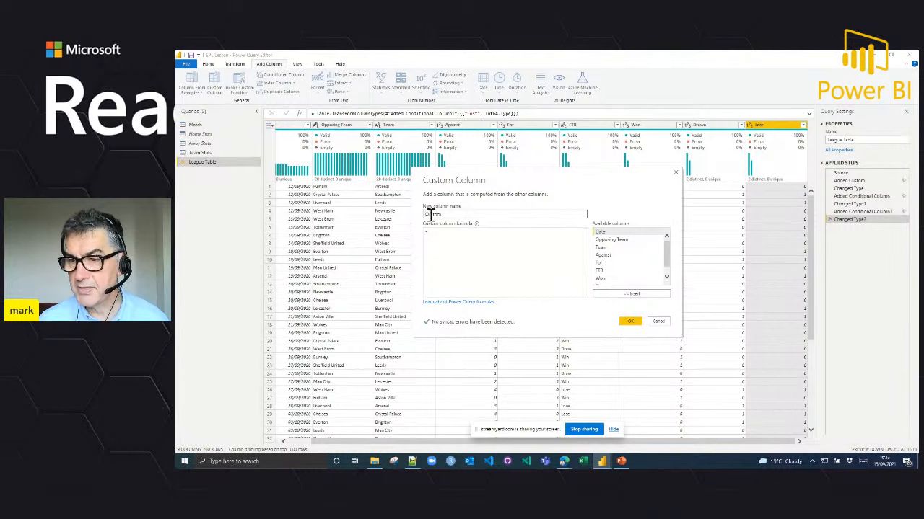
pyautogui.moveTo(448, 215); pyautogui.dragTo(416, 216)
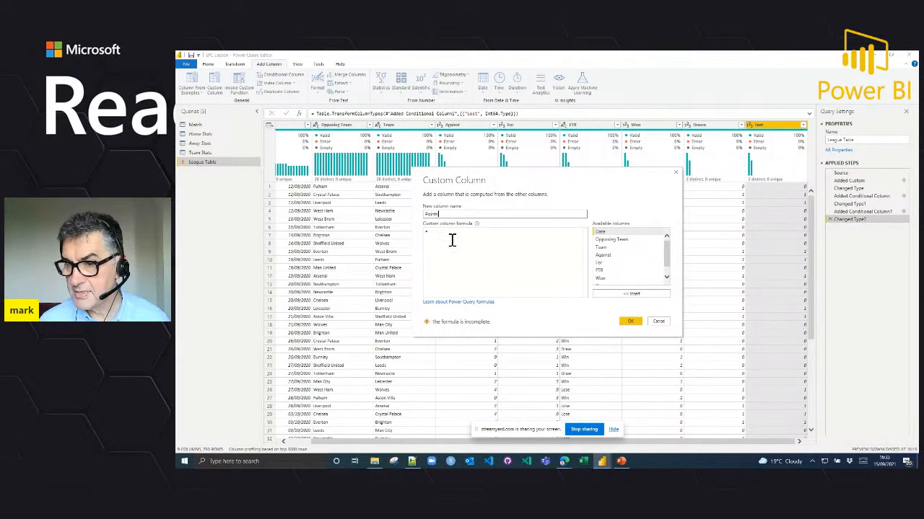
pyautogui.write('3 *')
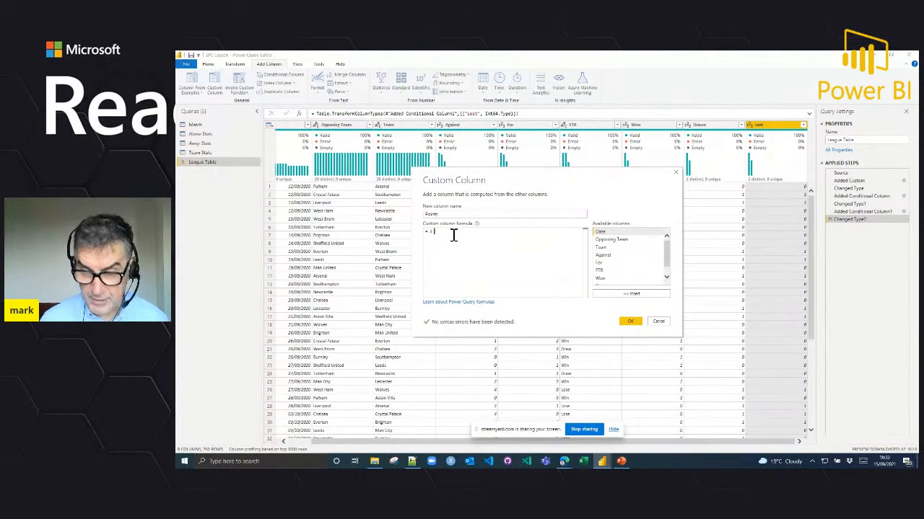
pyautogui.doubleClick(602, 280)
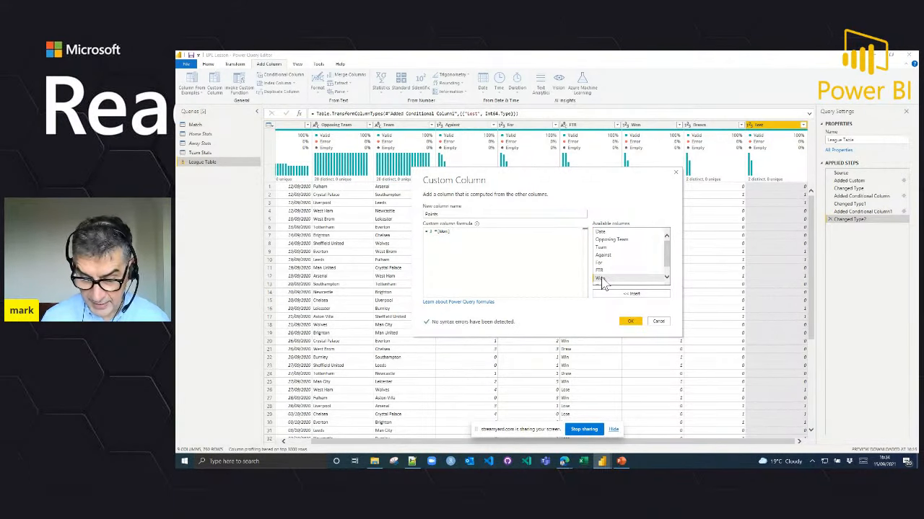
pyautogui.write('+')
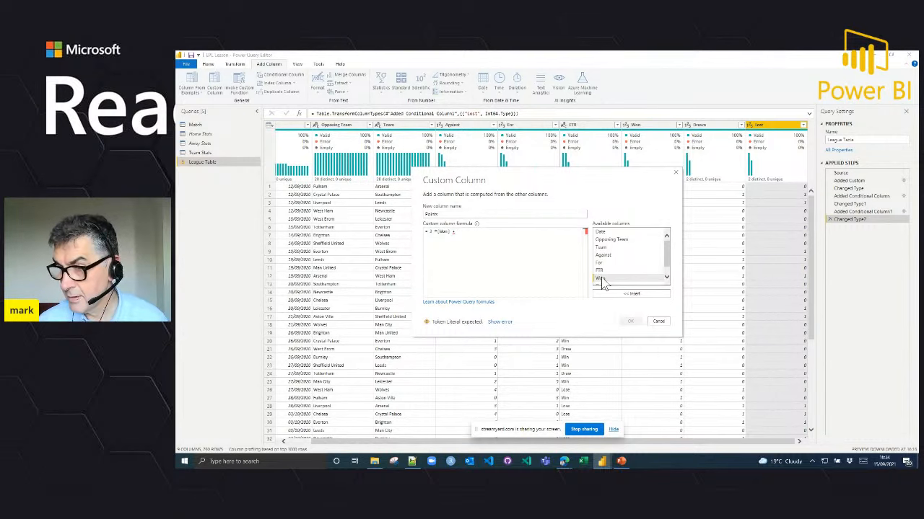
pyautogui.scroll(-1, 617, 252)
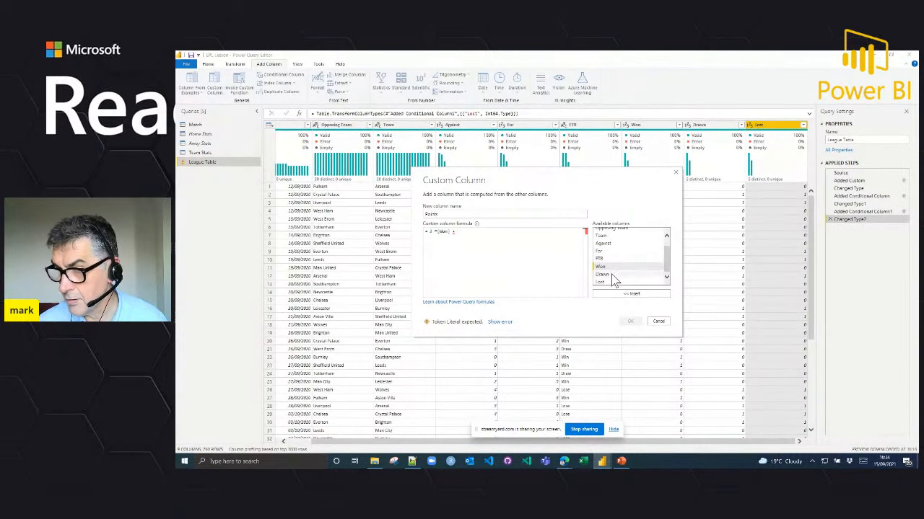
pyautogui.doubleClick(611, 275)
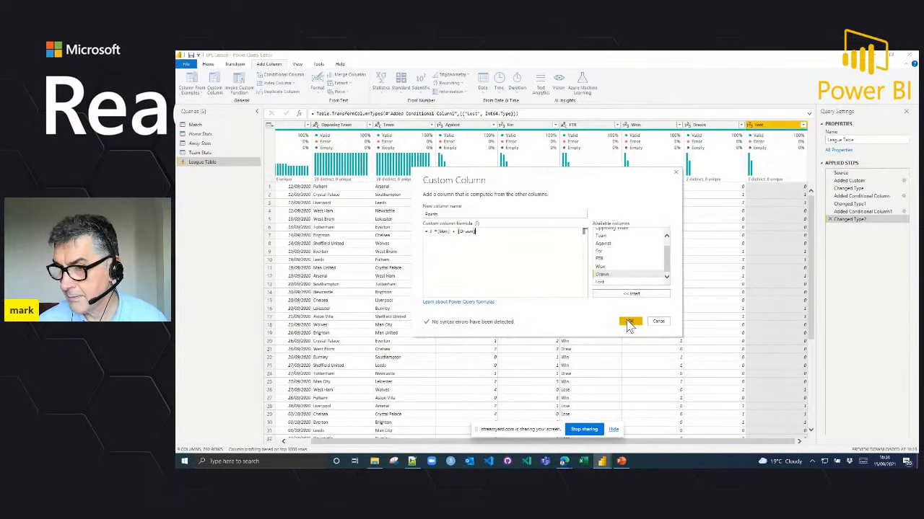
pyautogui.click(630, 322)
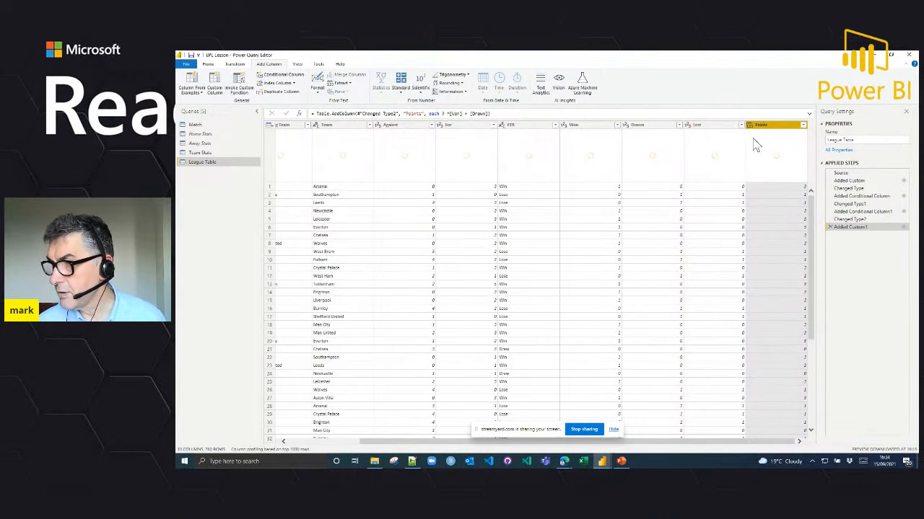
pyautogui.click(751, 126)
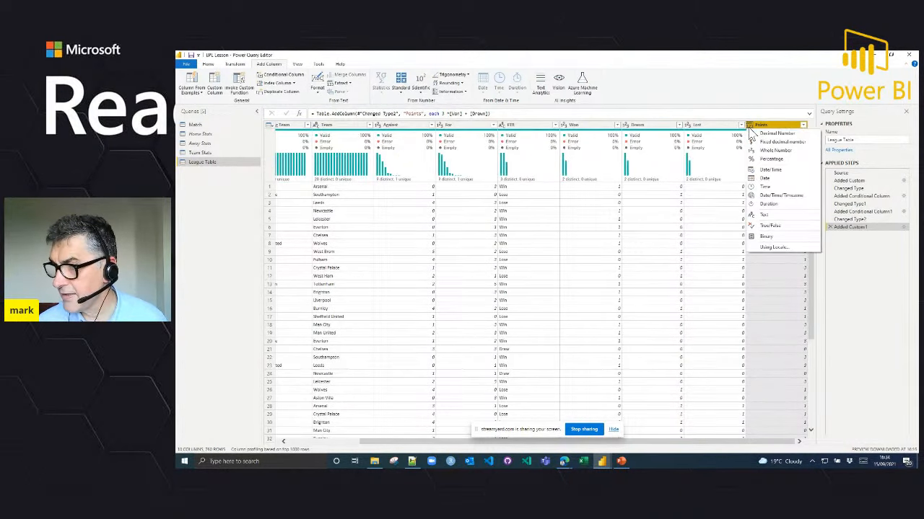
pyautogui.click(772, 152)
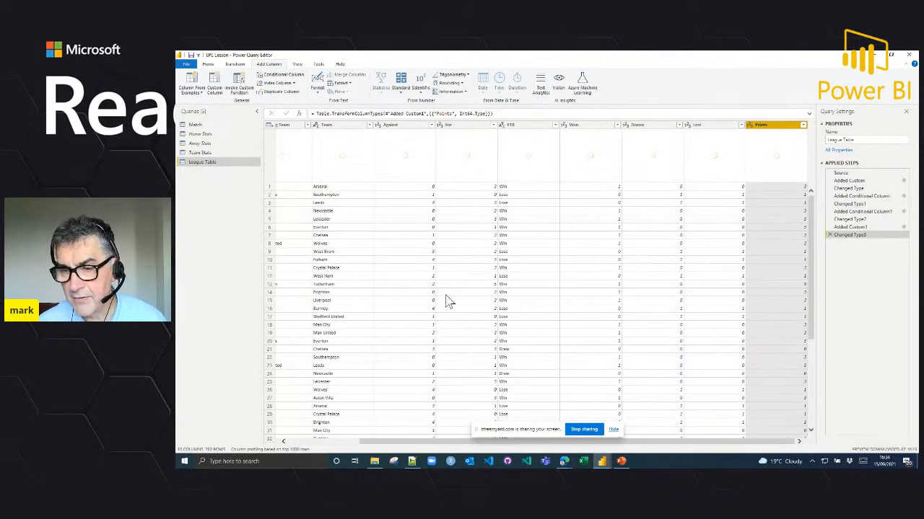
# Step: Collapse the queries list and examine the result and points values in match rows 4, 11 and 12
pyautogui.click(256, 113)
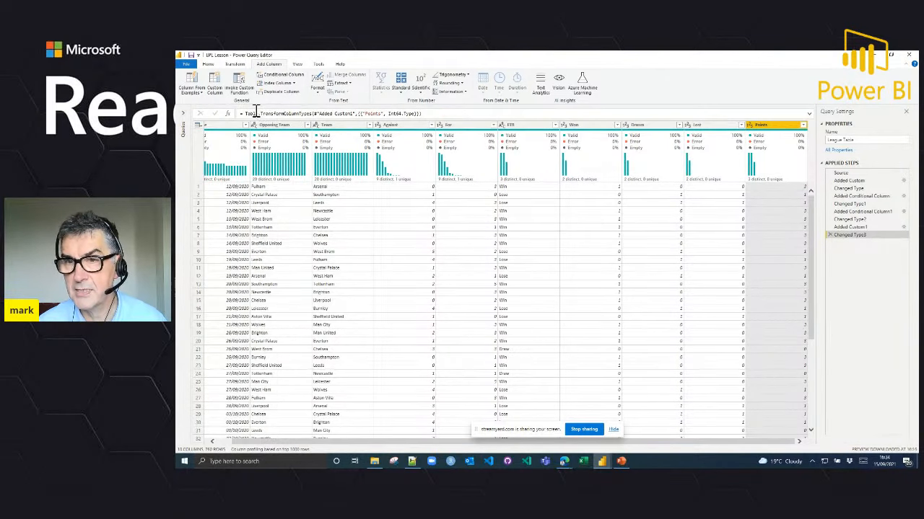
pyautogui.click(199, 211)
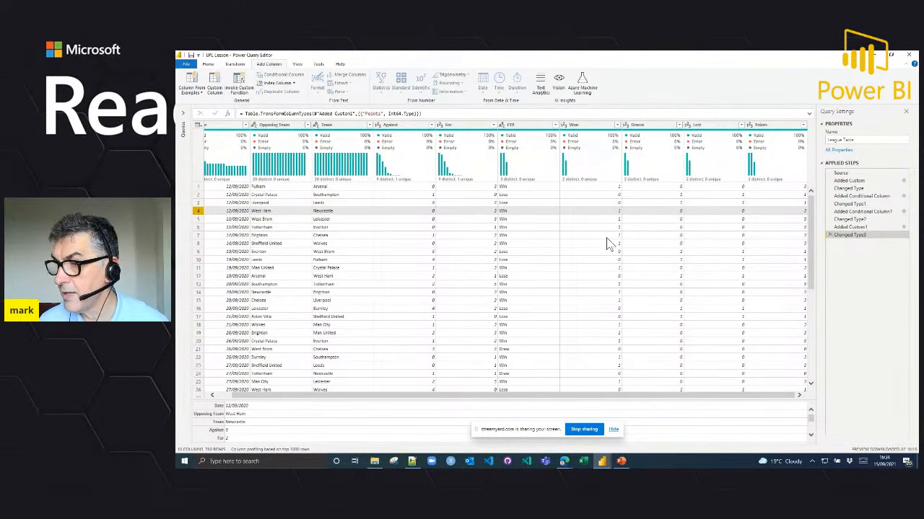
pyautogui.click(199, 269)
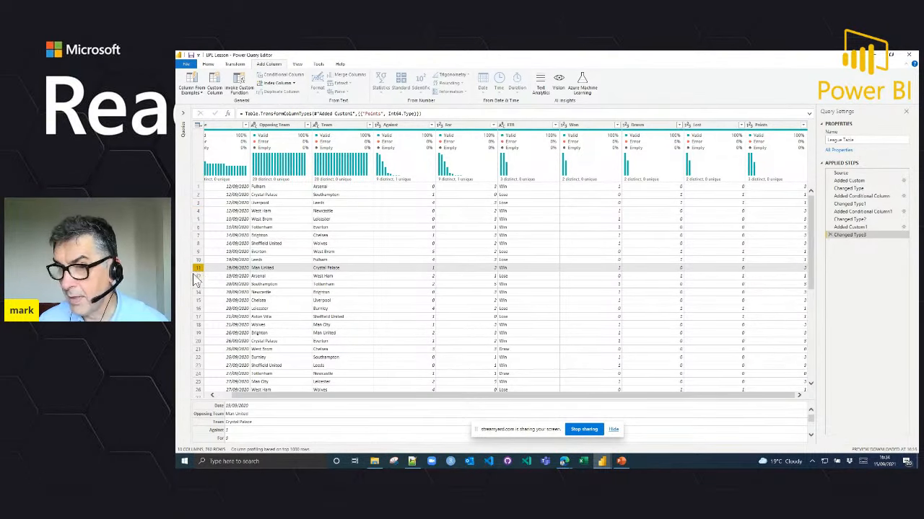
pyautogui.click(196, 277)
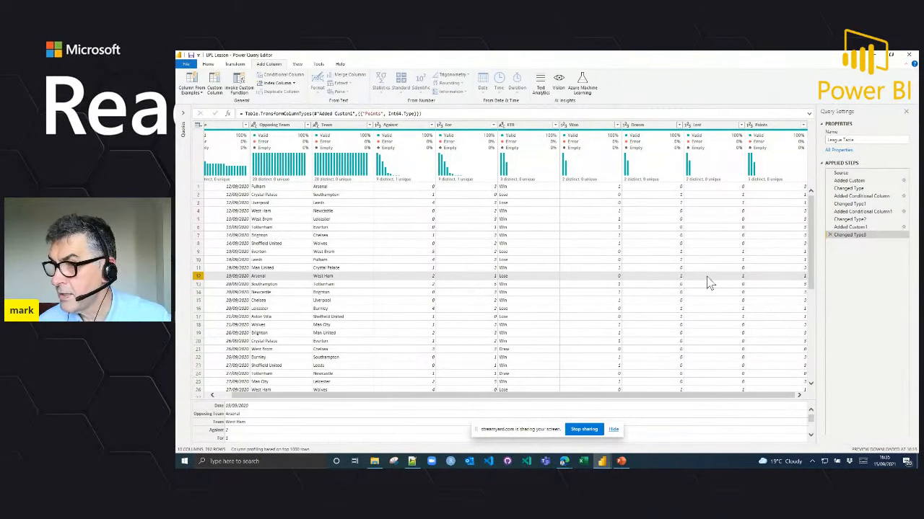
# Step: Review the condition behind the Lost column in its applied step and check the Leicester against Burnley row
pyautogui.click(869, 210)
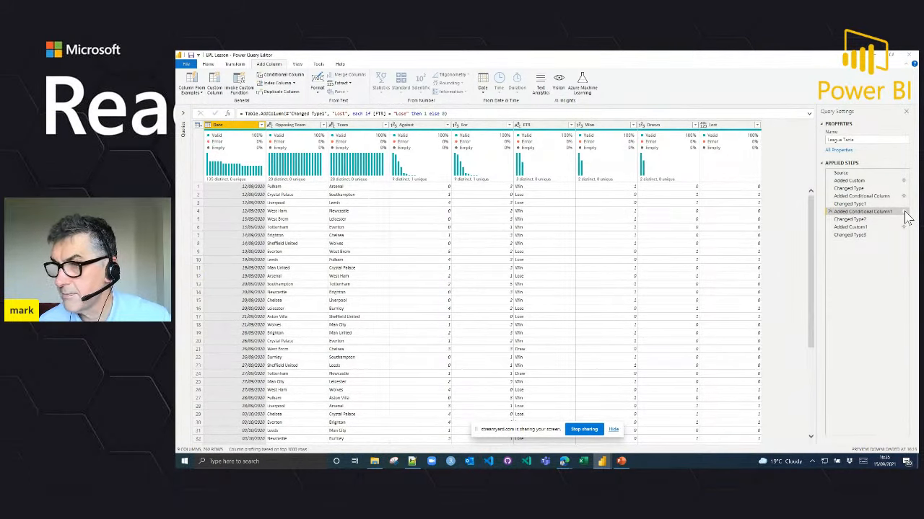
pyautogui.click(904, 212)
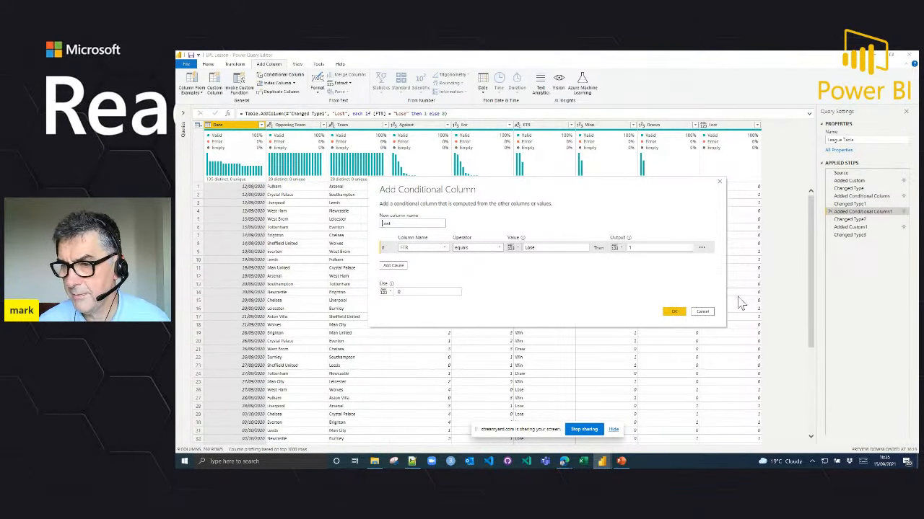
pyautogui.click(673, 313)
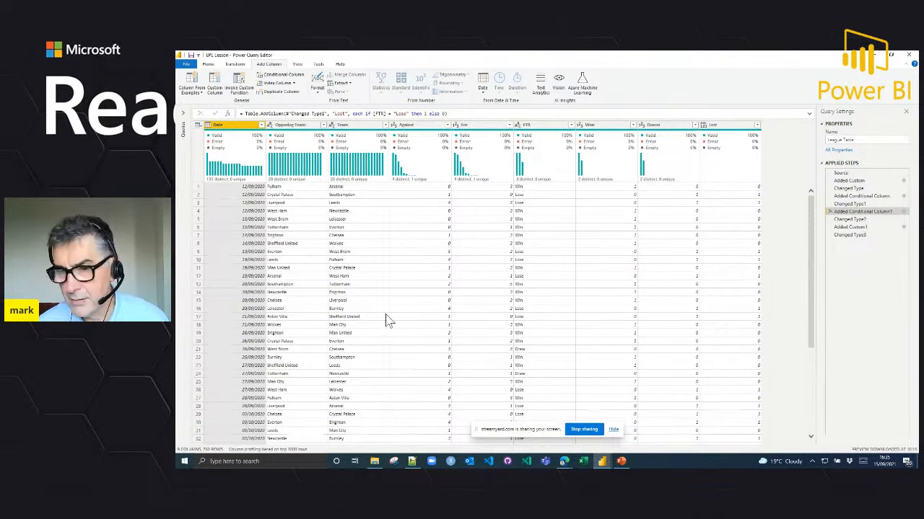
pyautogui.click(198, 308)
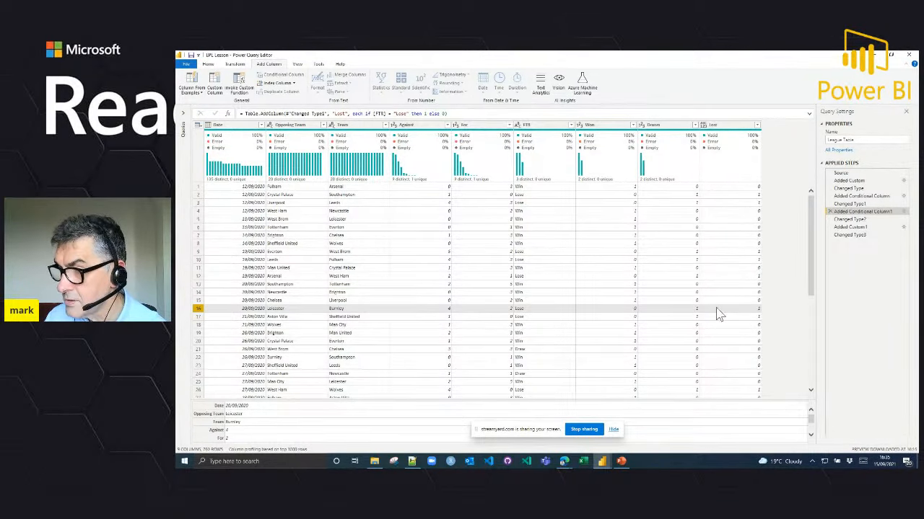
# Step: Correct the Drawn conditional column so that it outputs 1 when FTR equals Draw
pyautogui.click(860, 196)
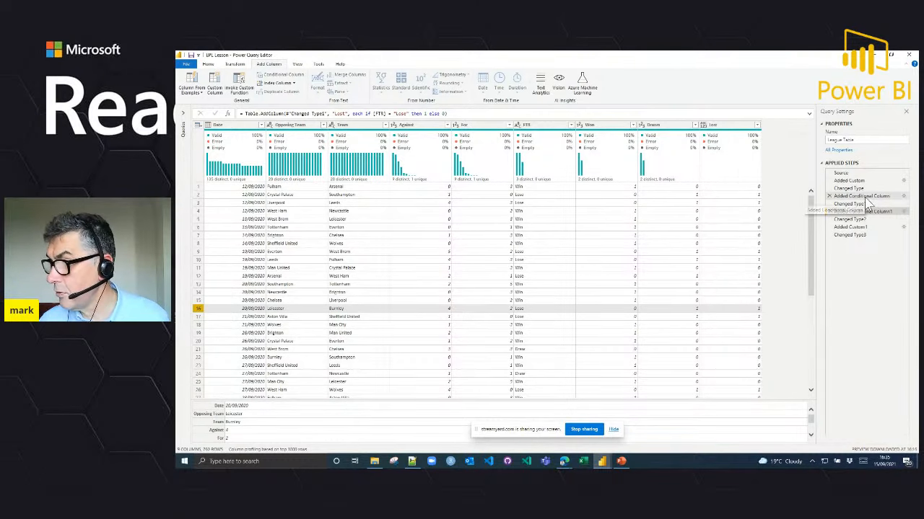
pyautogui.click(904, 197)
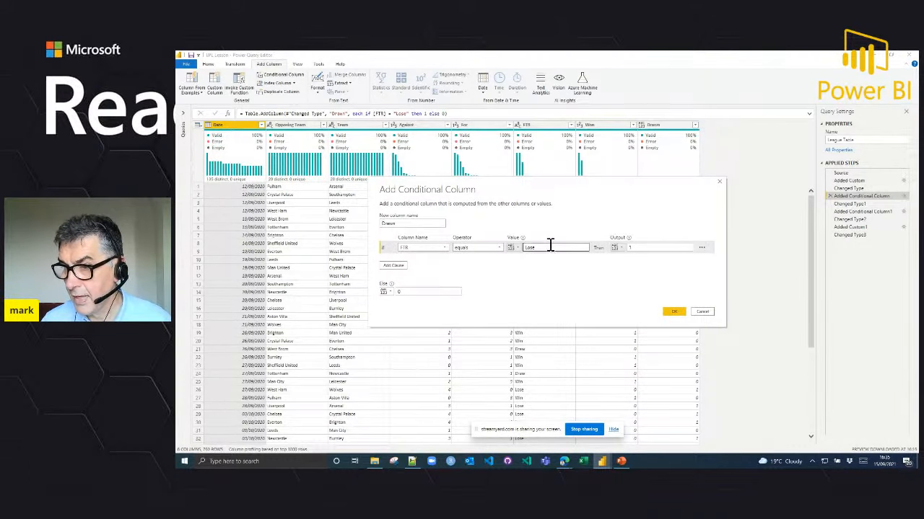
pyautogui.moveTo(546, 245); pyautogui.dragTo(519, 252)
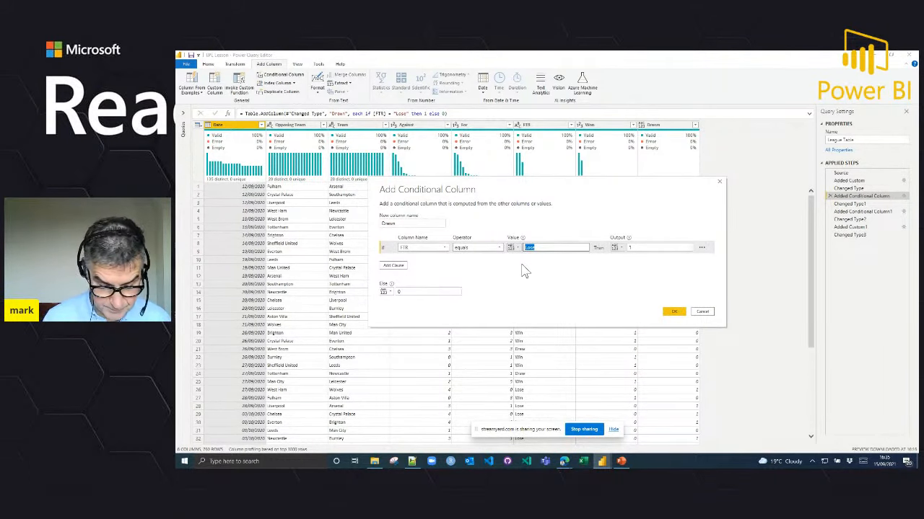
pyautogui.write('Draw')
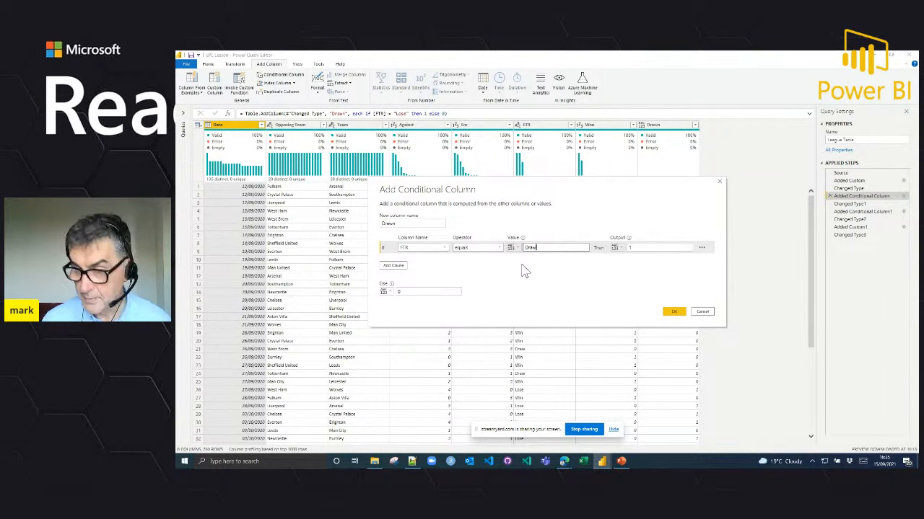
pyautogui.click(674, 312)
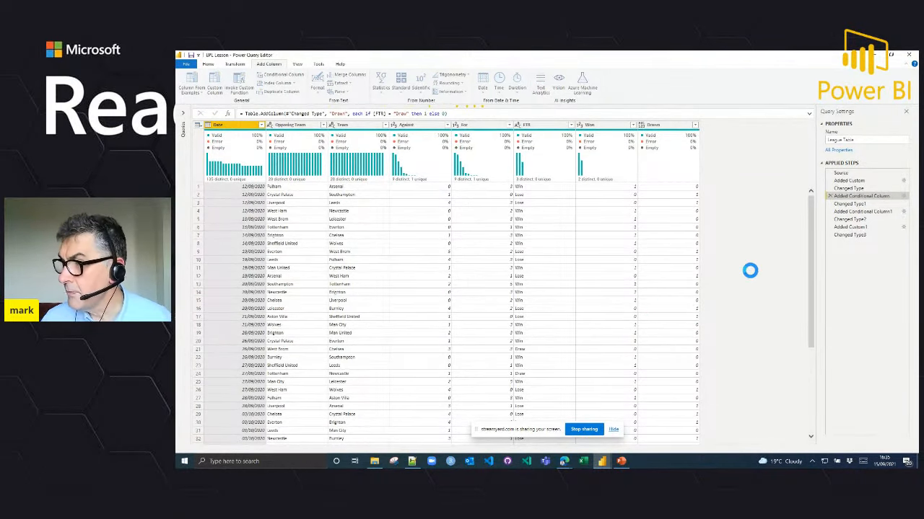
# Step: Rename the applied step that creates the Drawn column as "added Drawn"
pyautogui.rightClick(863, 199)
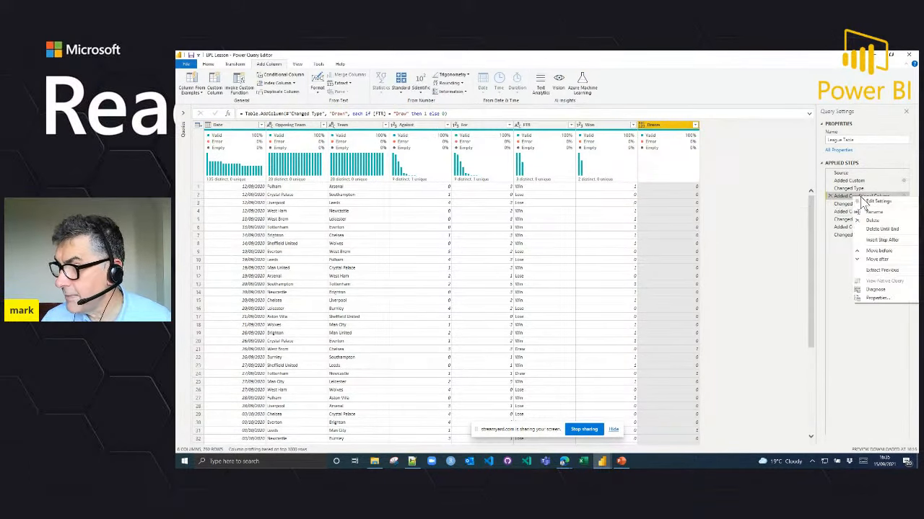
pyautogui.click(872, 211)
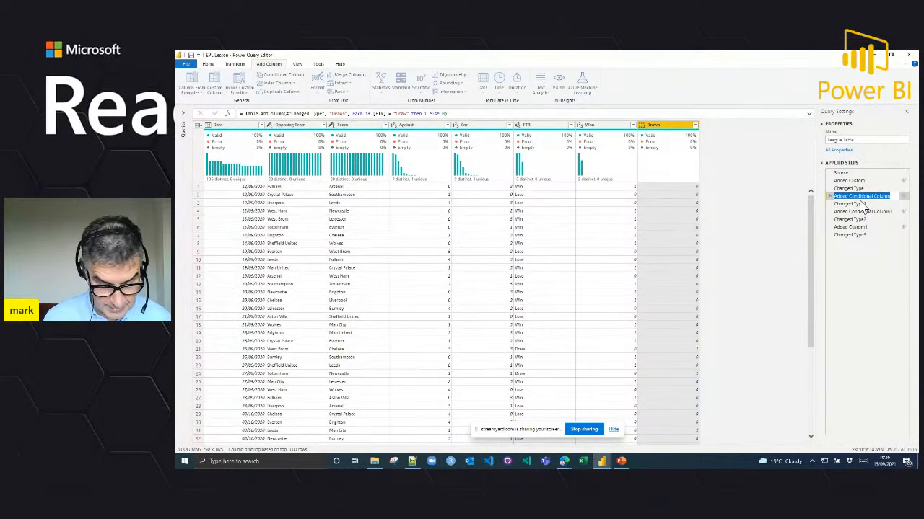
pyautogui.write('ad')
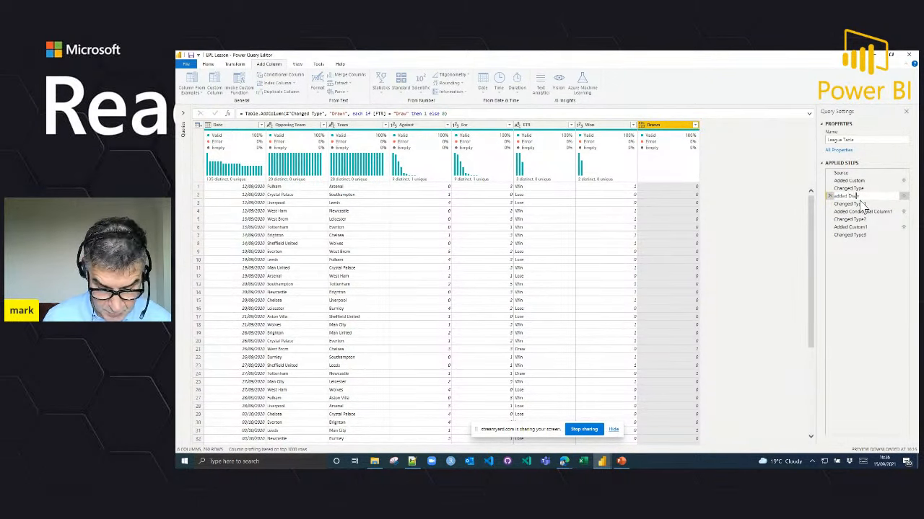
pyautogui.click(882, 304)
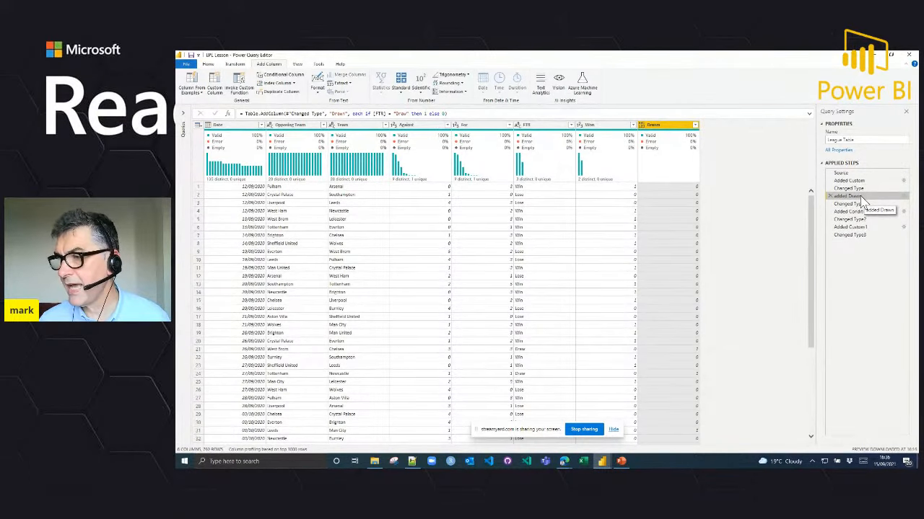
# Step: Give the added Drawn step the description "thats the logic here" in its step properties
pyautogui.rightClick(862, 201)
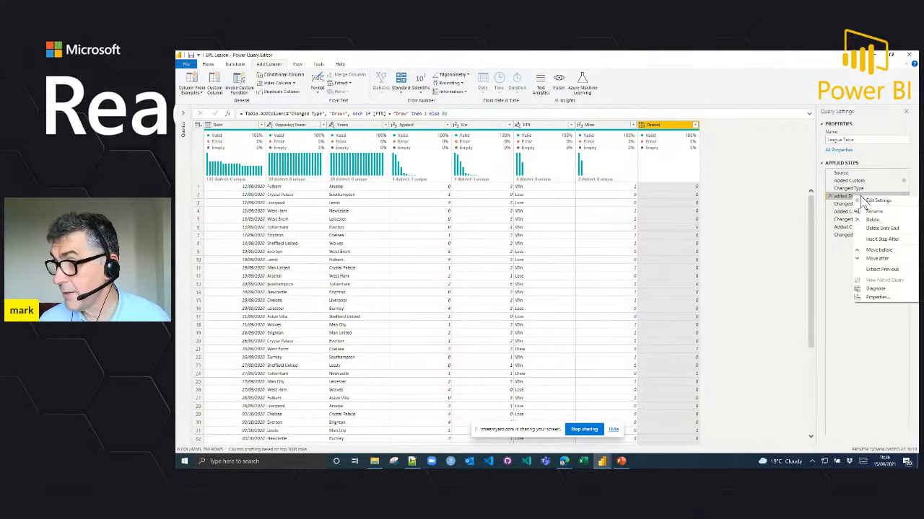
pyautogui.click(878, 298)
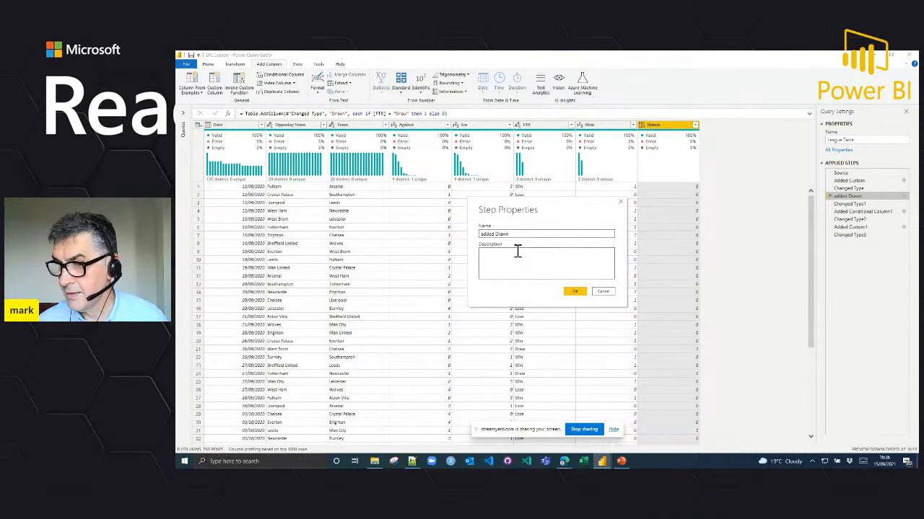
pyautogui.click(508, 252)
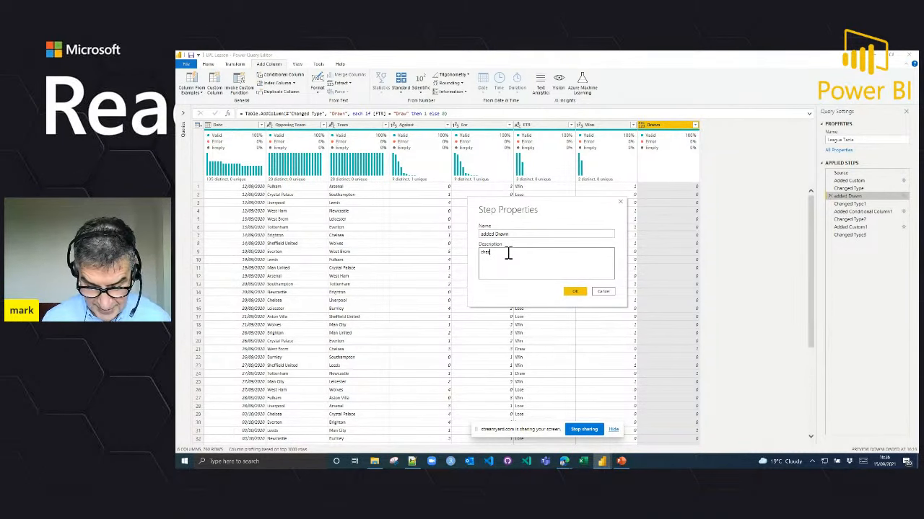
pyautogui.write('check the log')
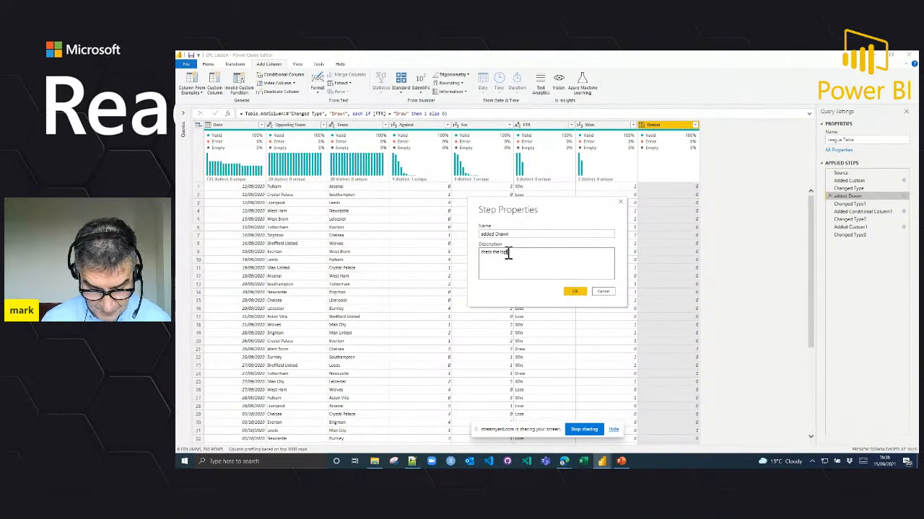
pyautogui.write(' here')
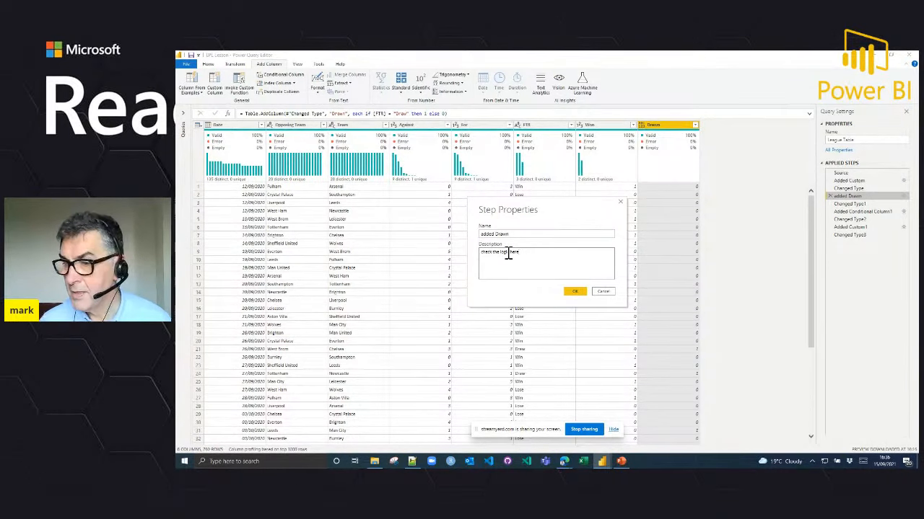
pyautogui.click(575, 290)
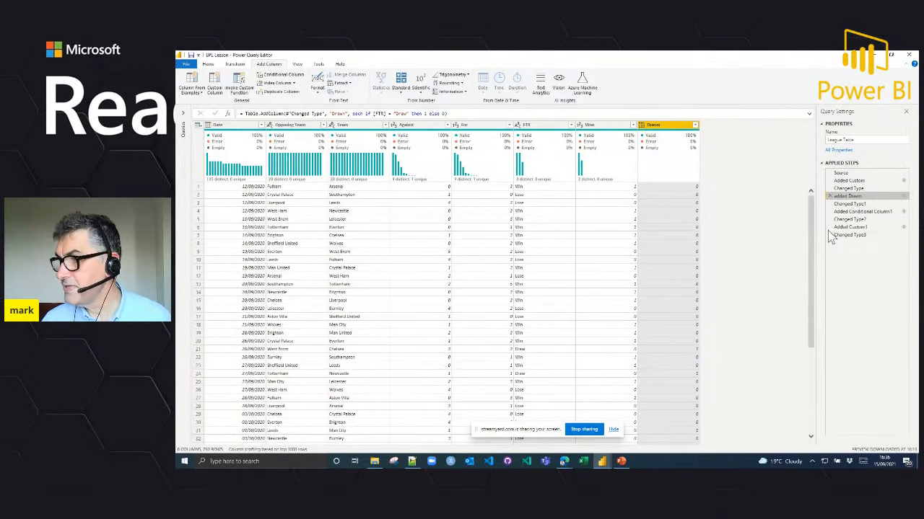
pyautogui.moveTo(899, 200)
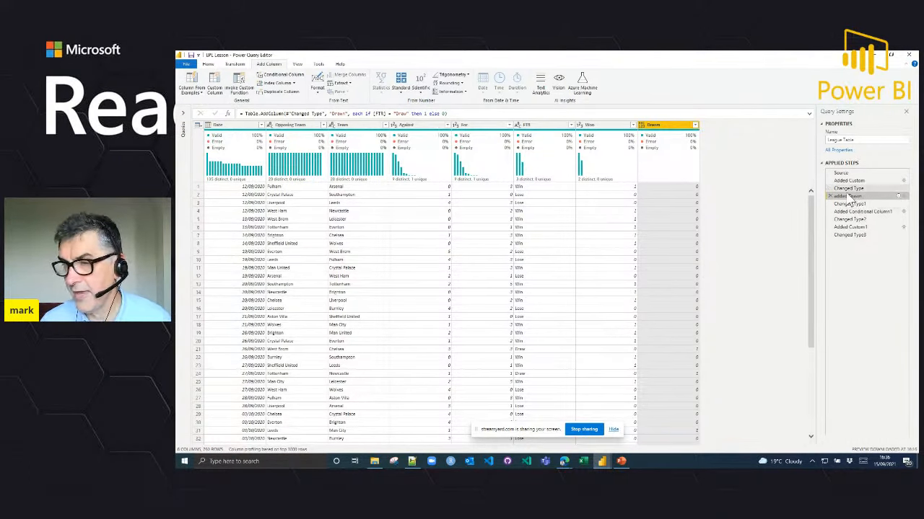
pyautogui.moveTo(848, 195)
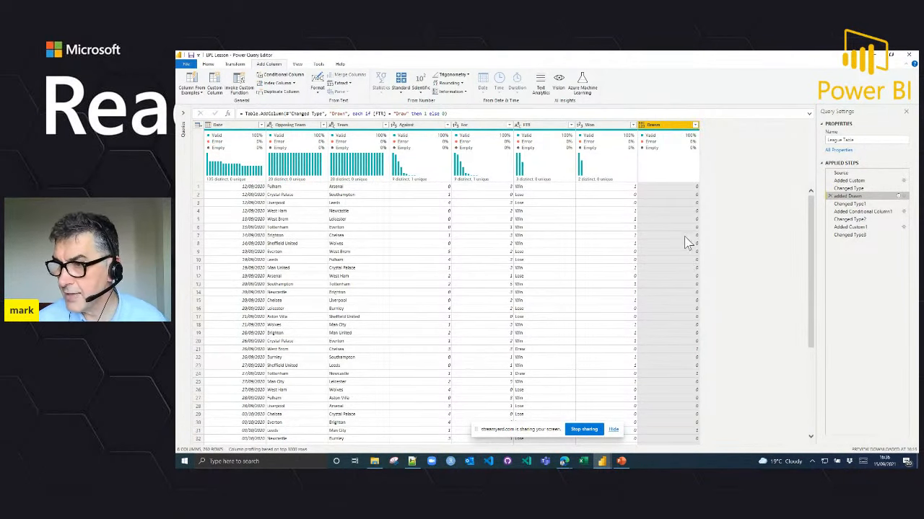
# Step: Return to the final applied step, Changed Type3, and expand the queries list
pyautogui.click(859, 235)
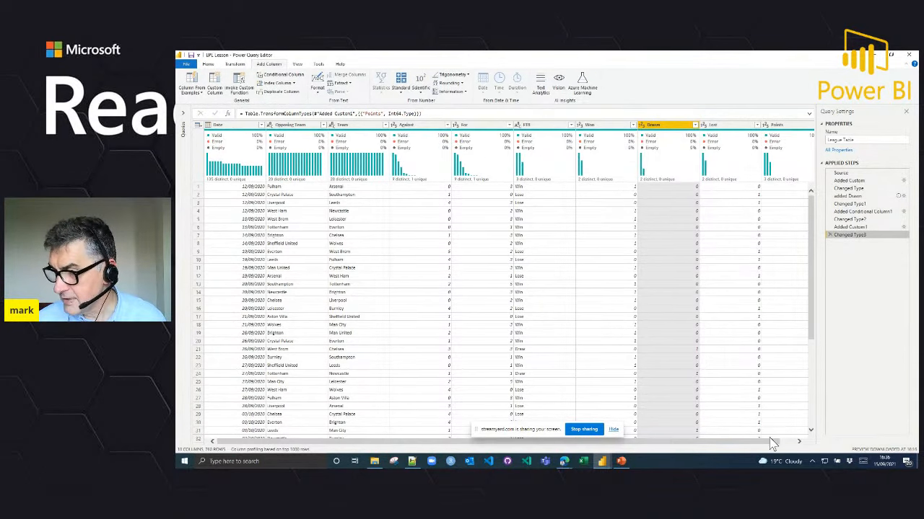
pyautogui.moveTo(779, 441)
pyautogui.mouseDown()
pyautogui.moveTo(796, 440)
pyautogui.moveTo(779, 442)
pyautogui.mouseUp()
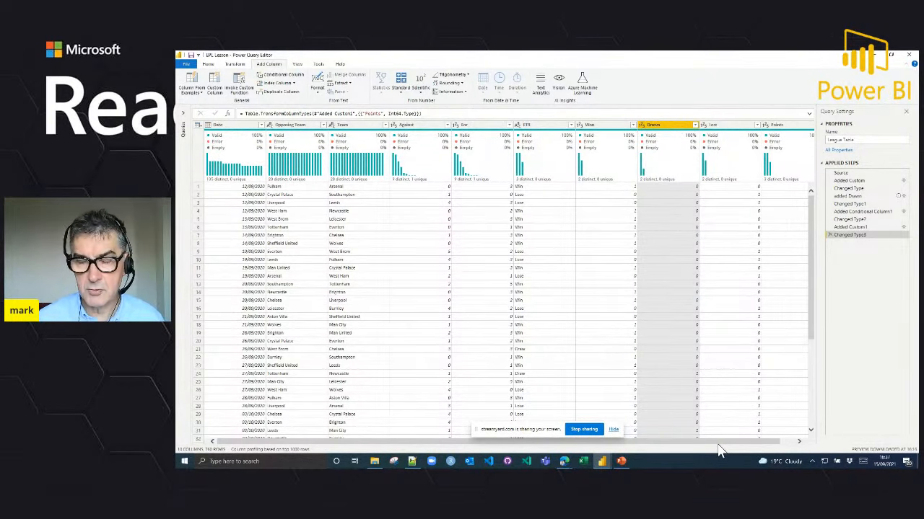
pyautogui.click(186, 121)
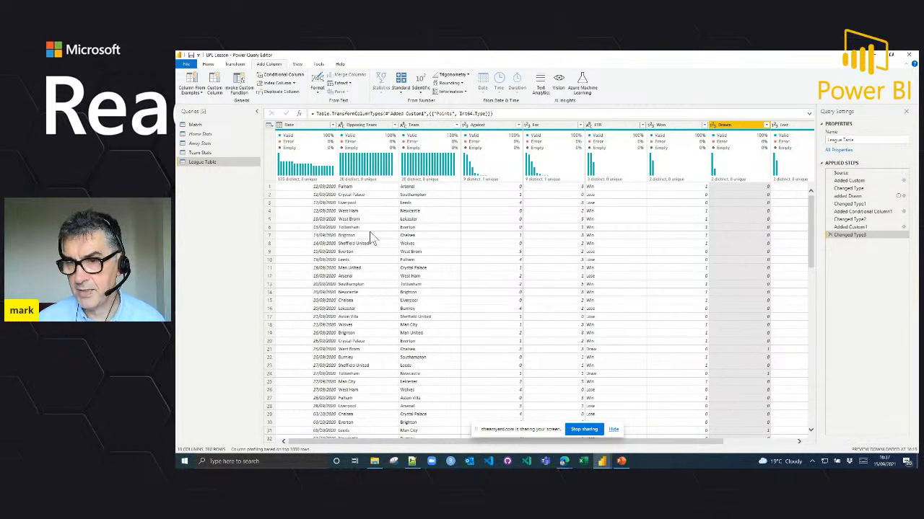
# Step: Set up an advanced Group By on Team with a Played column that counts rows
pyautogui.click(236, 64)
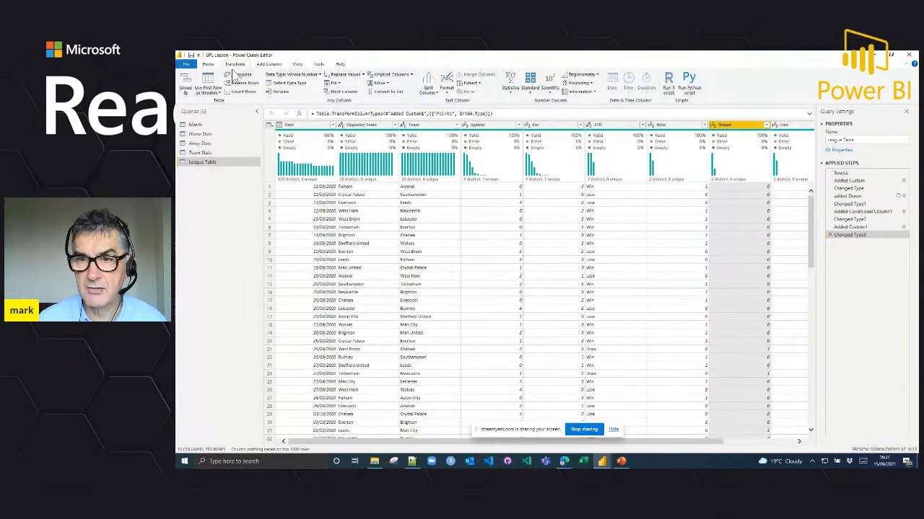
pyautogui.click(186, 92)
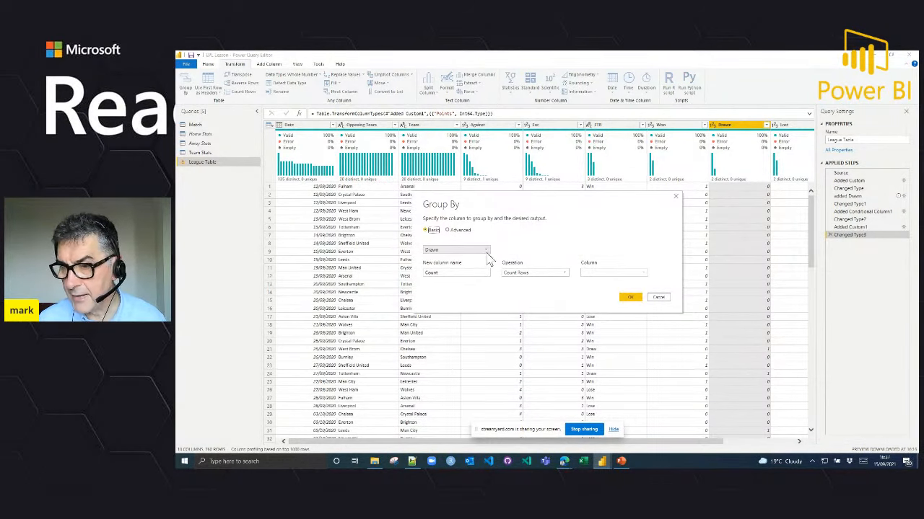
pyautogui.click(488, 256)
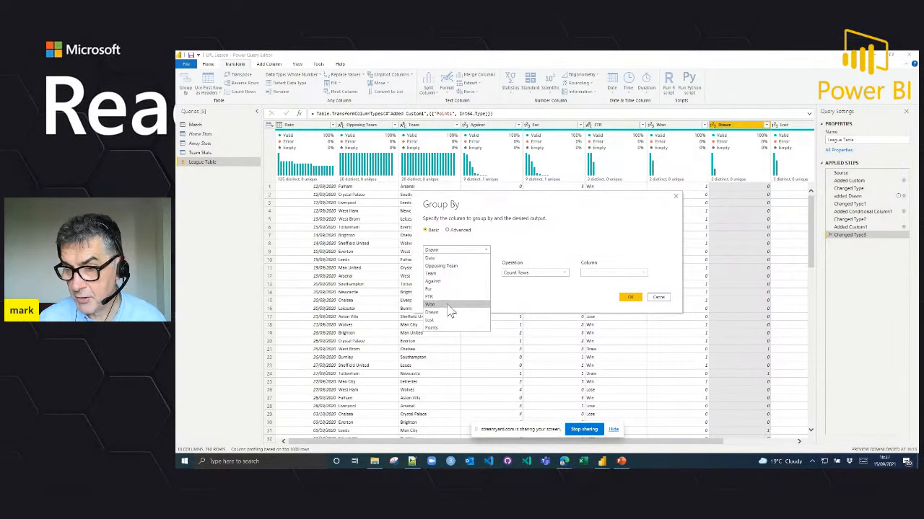
pyautogui.click(445, 274)
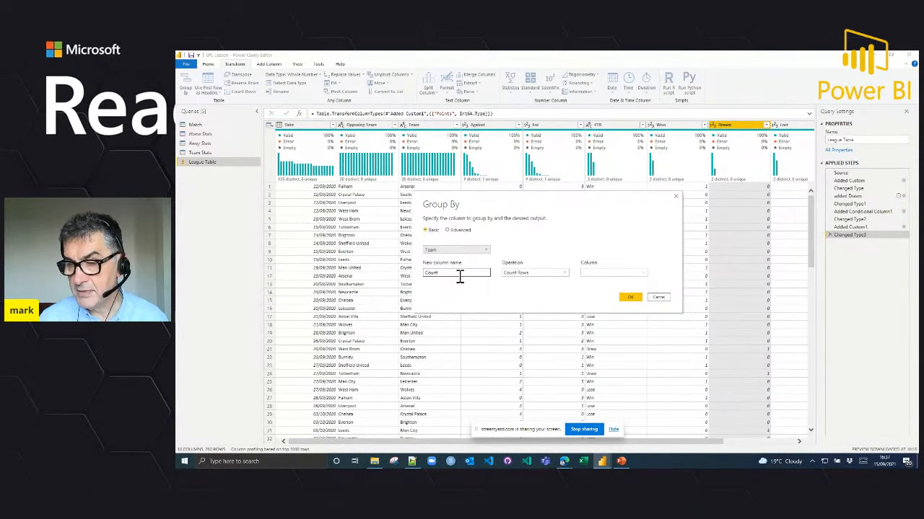
pyautogui.click(448, 230)
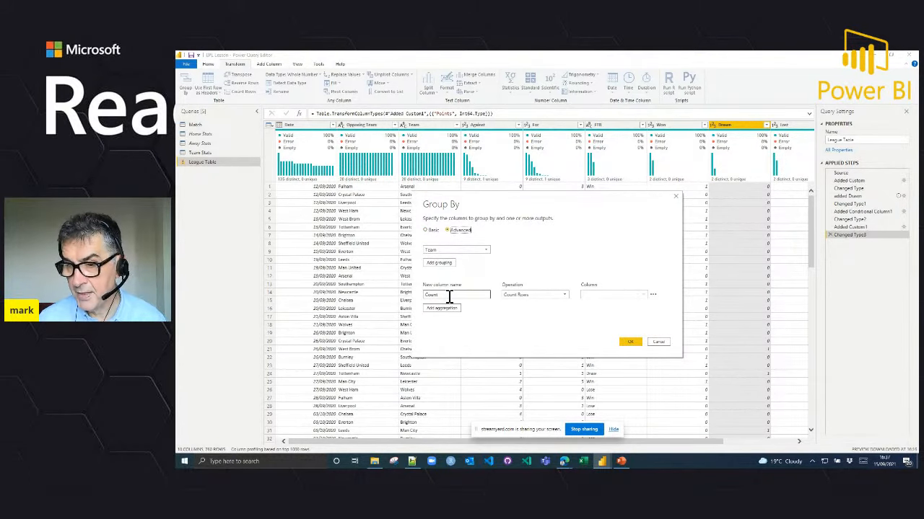
pyautogui.moveTo(437, 296); pyautogui.dragTo(419, 302)
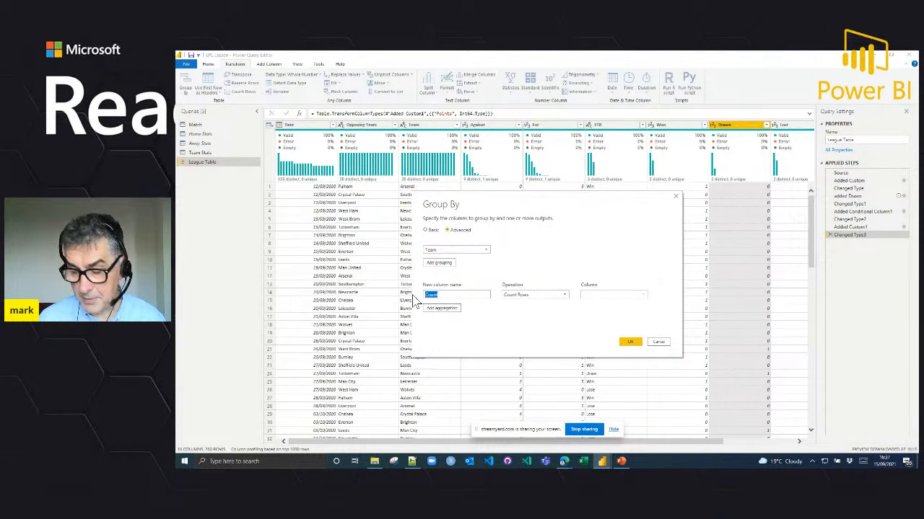
pyautogui.write('Played')
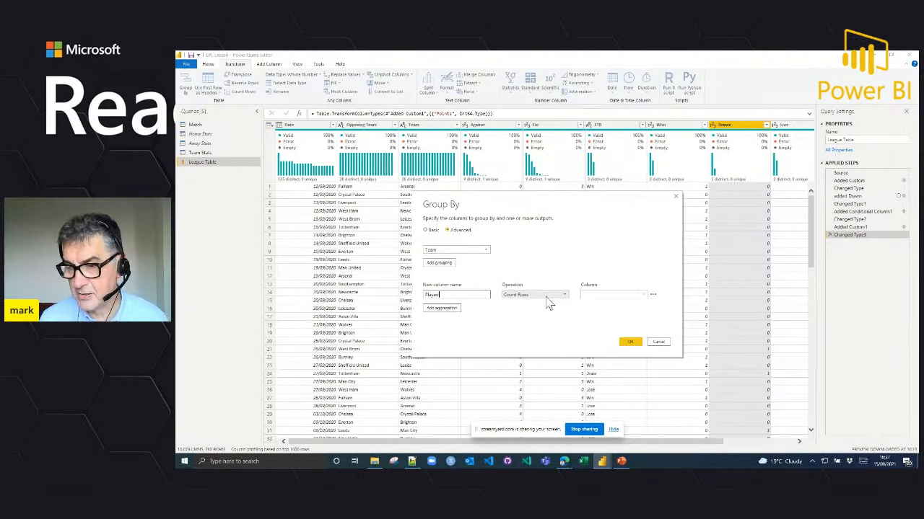
# Step: Add an aggregation named Won to the grouping that sums the Won column
pyautogui.click(442, 309)
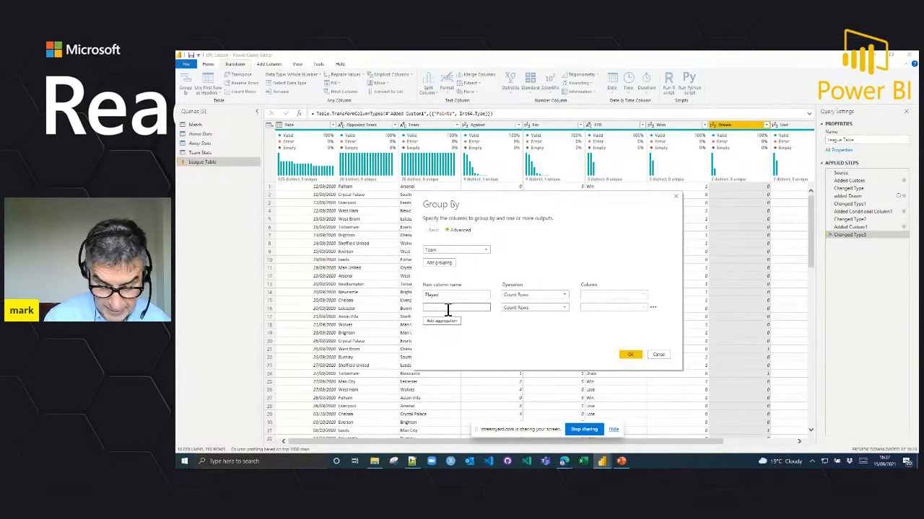
pyautogui.click(548, 308)
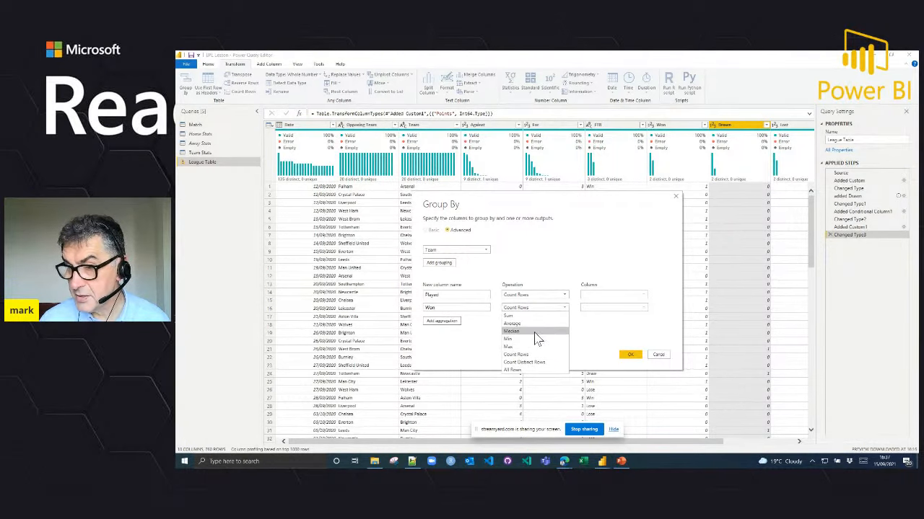
pyautogui.click(532, 317)
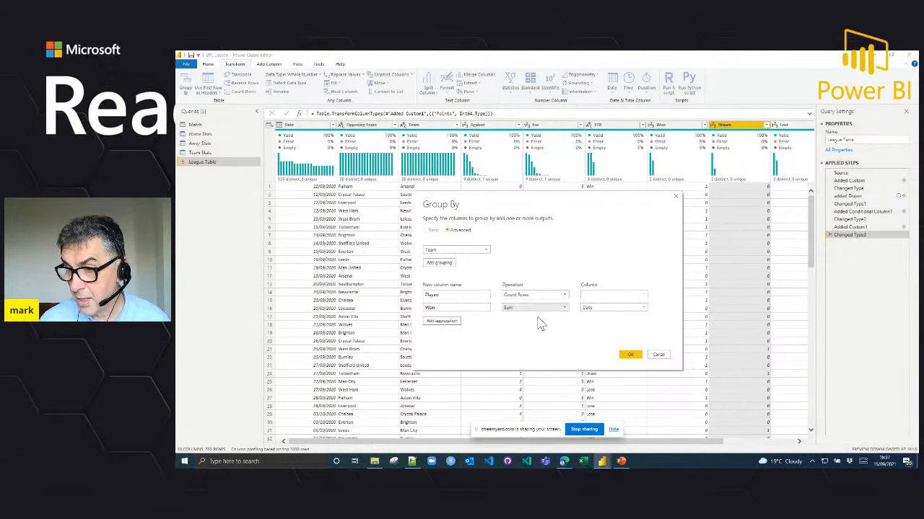
pyautogui.click(603, 306)
pyautogui.click(589, 363)
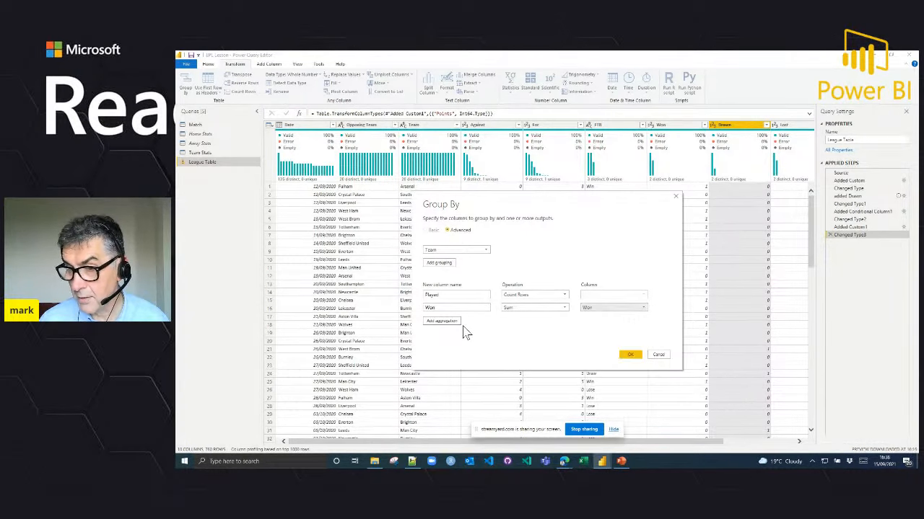
# Step: Add an aggregation named Drawn to the grouping that sums the Drawn column
pyautogui.click(446, 321)
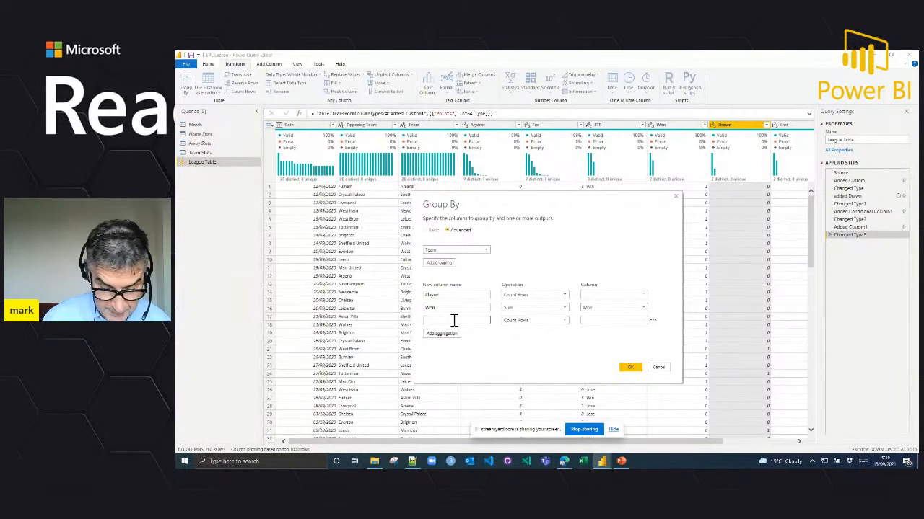
pyautogui.click(523, 322)
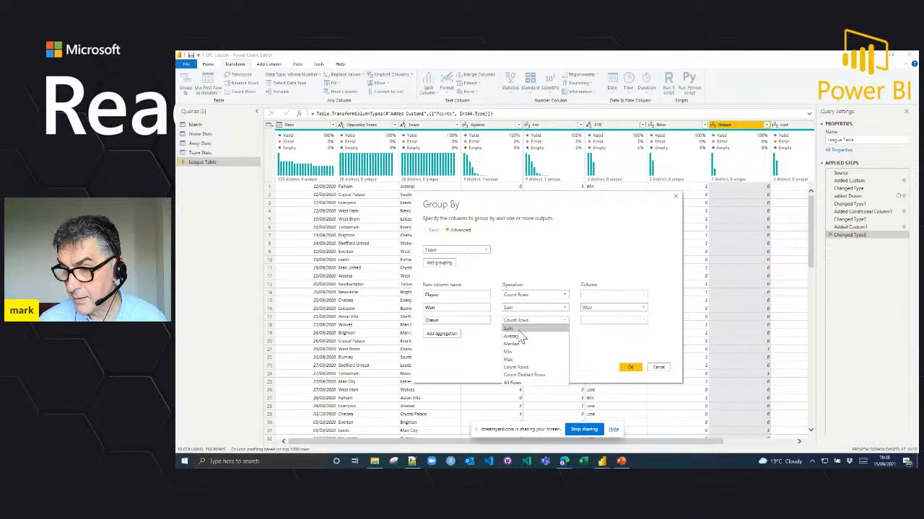
pyautogui.click(521, 329)
pyautogui.click(598, 321)
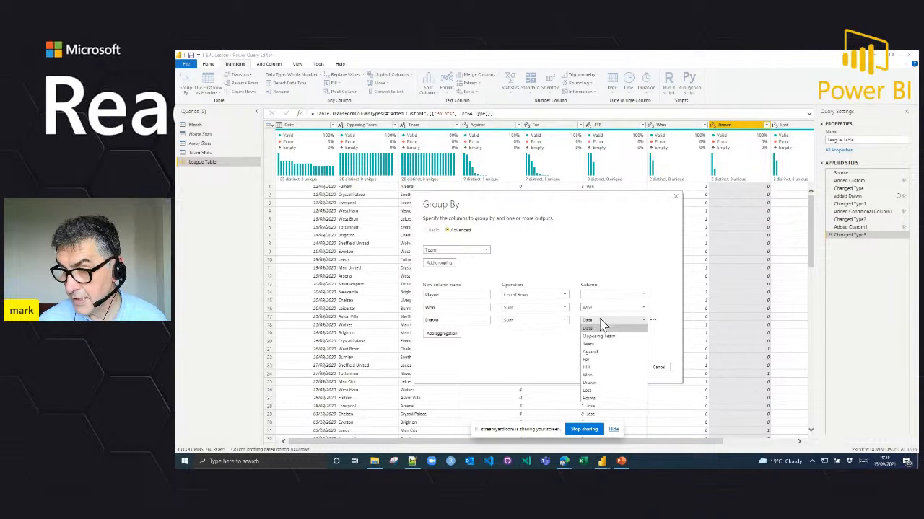
pyautogui.click(592, 383)
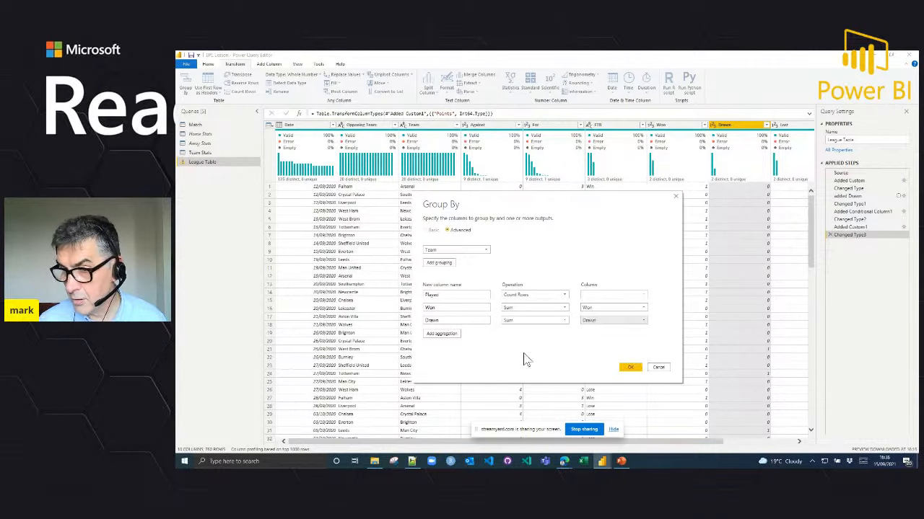
# Step: Add an aggregation named Lost to the grouping that sums the Lost column
pyautogui.click(452, 335)
pyautogui.click(458, 334)
pyautogui.write('Lost')
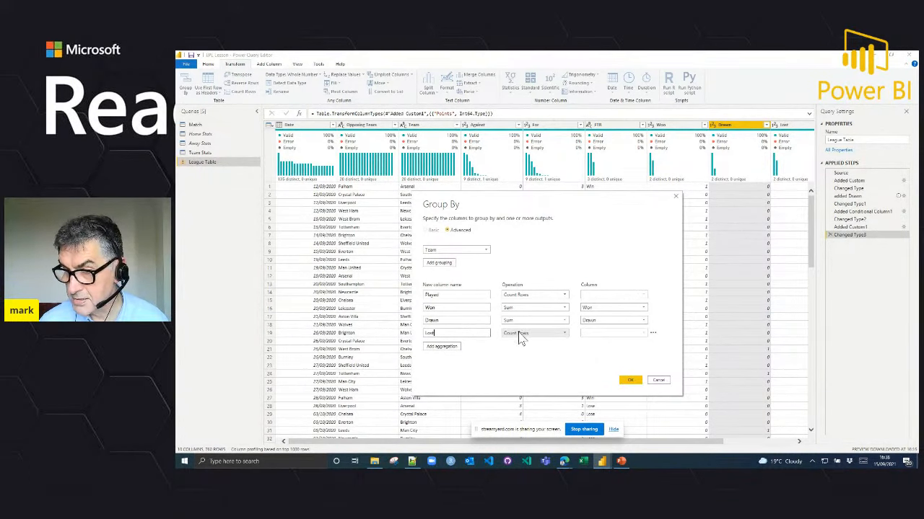
pyautogui.click(521, 334)
pyautogui.click(511, 341)
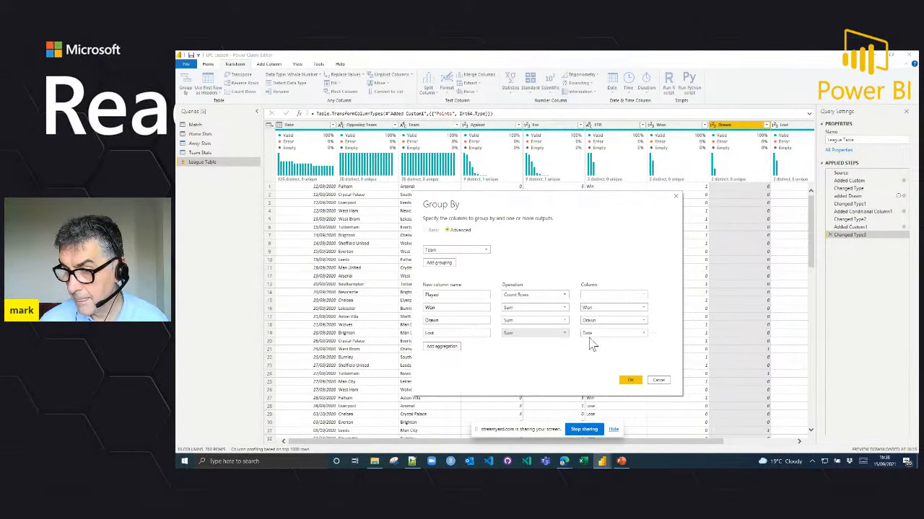
pyautogui.click(610, 334)
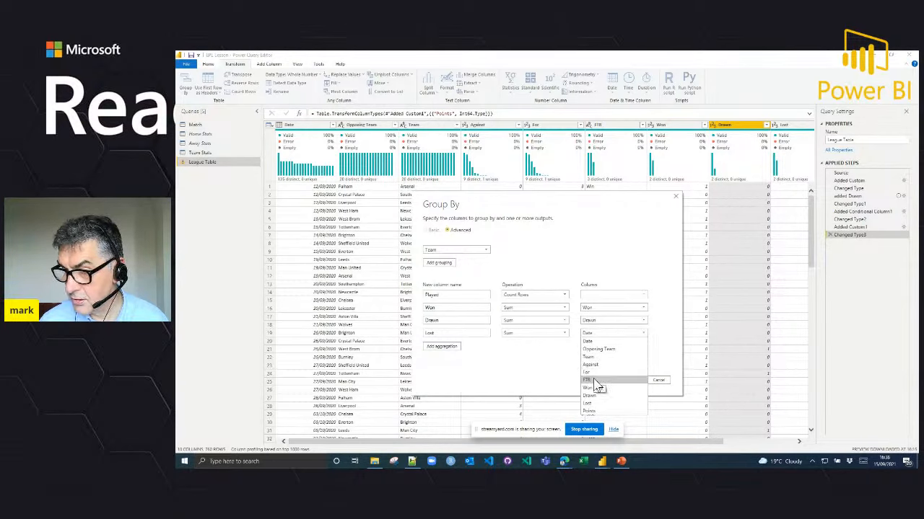
pyautogui.click(593, 404)
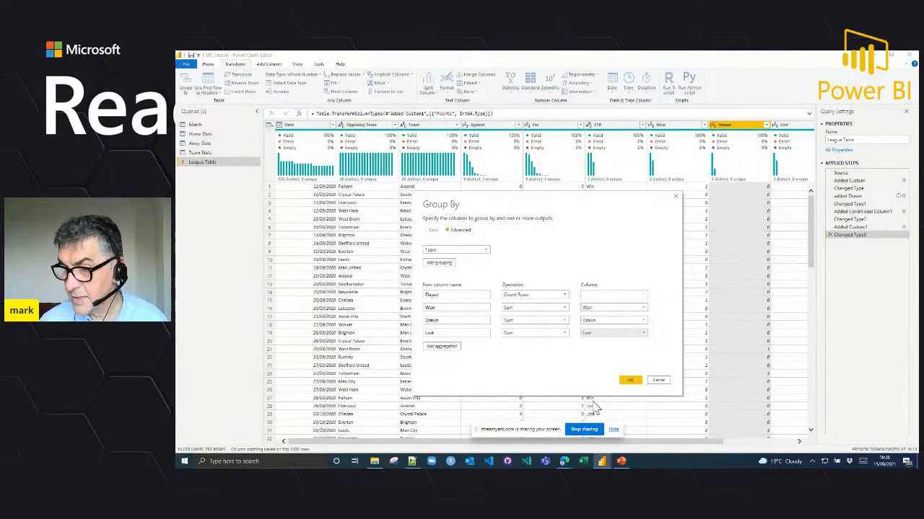
# Step: Add an aggregation named Points to the grouping that sums the Points column
pyautogui.click(441, 347)
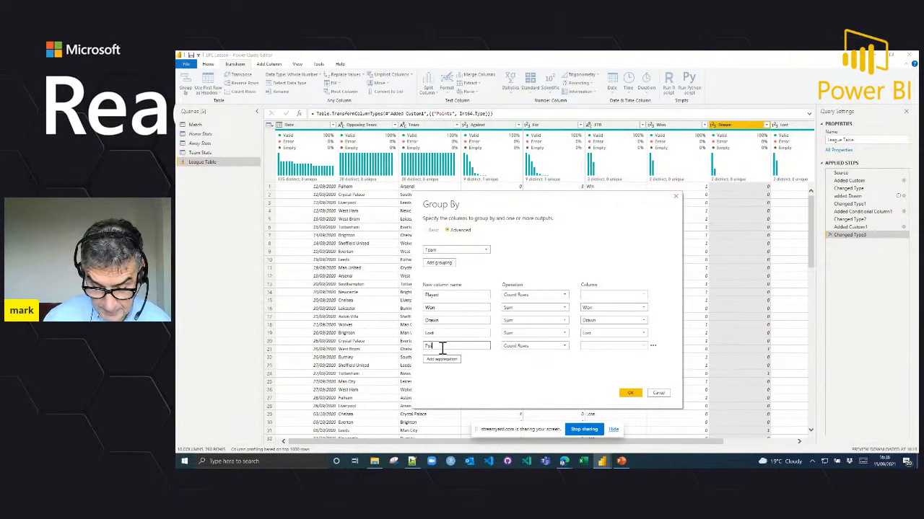
pyautogui.click(519, 347)
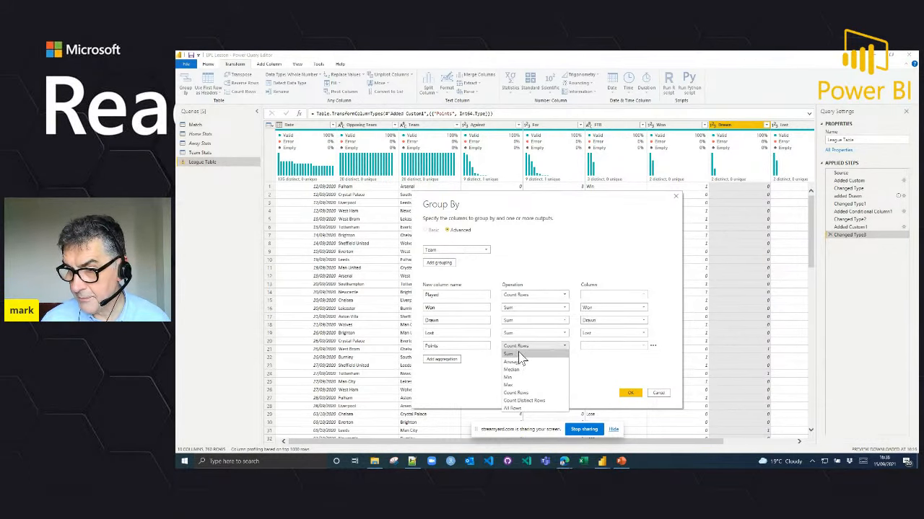
pyautogui.click(552, 356)
pyautogui.click(585, 346)
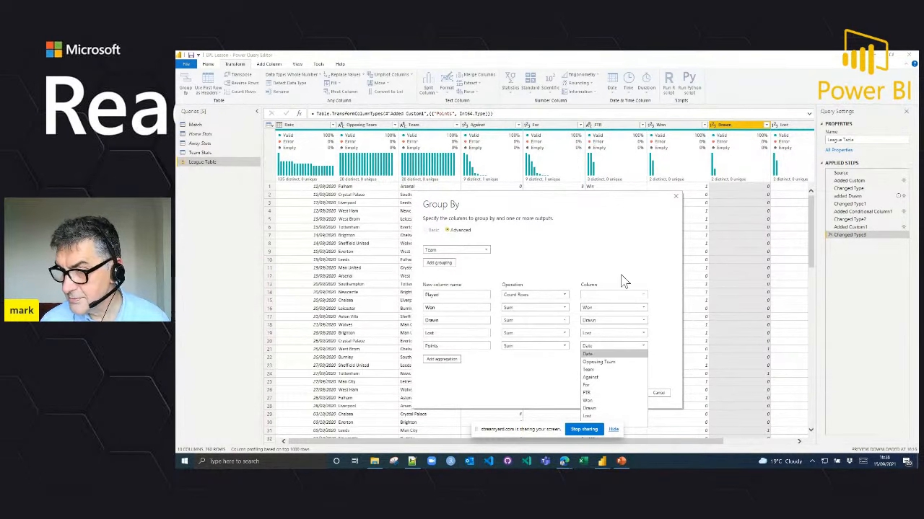
pyautogui.moveTo(582, 195); pyautogui.dragTo(627, 158)
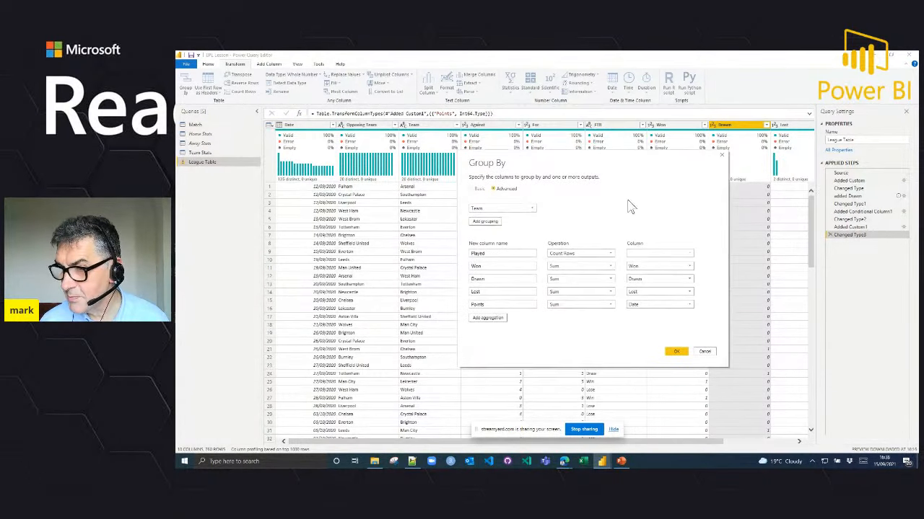
pyautogui.click(691, 306)
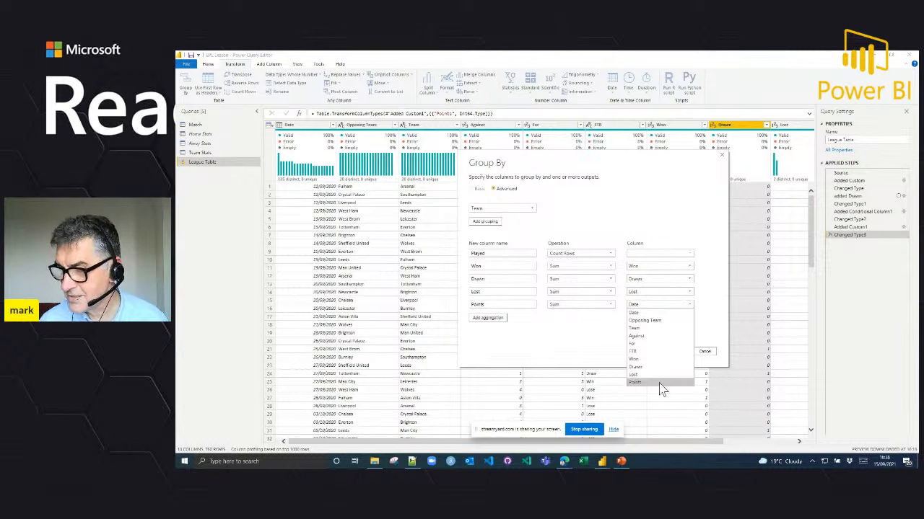
pyautogui.click(663, 390)
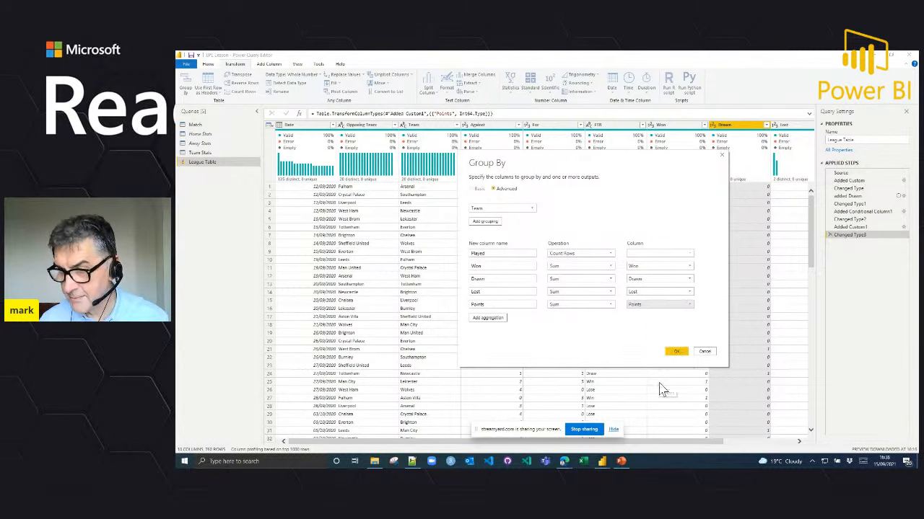
# Step: Add an aggregation named For to the grouping that sums the For column
pyautogui.click(489, 318)
pyautogui.click(495, 319)
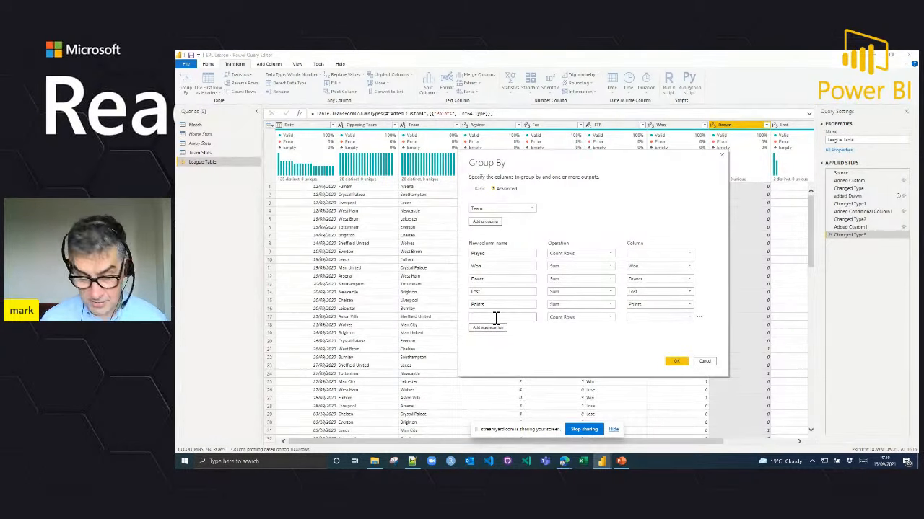
pyautogui.write('For')
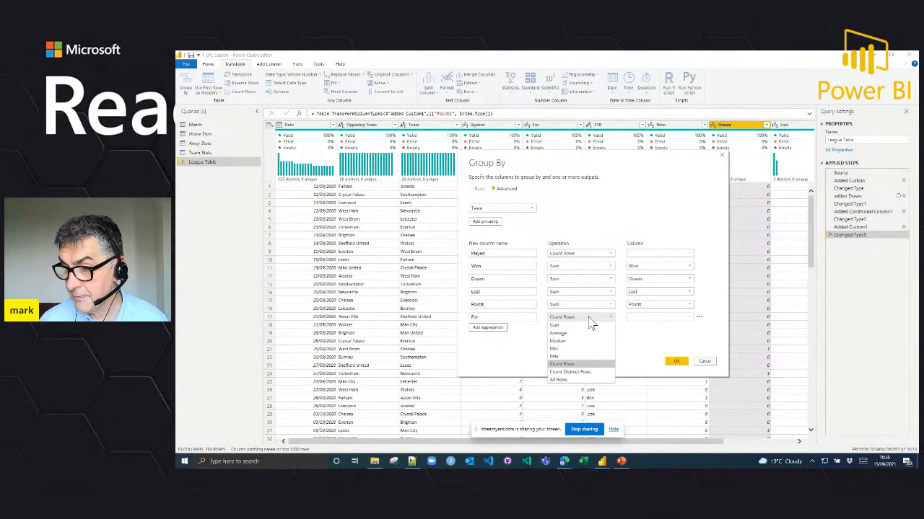
pyautogui.click(588, 325)
pyautogui.click(633, 318)
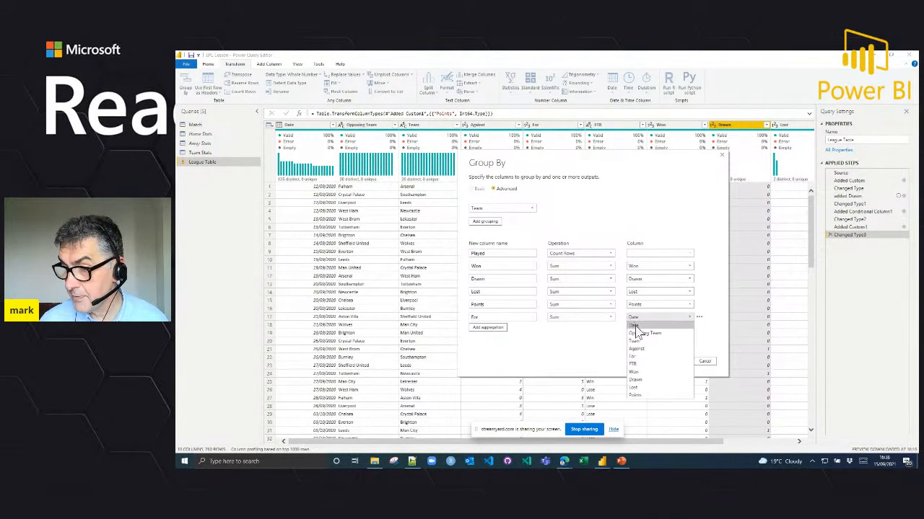
pyautogui.click(633, 357)
# Step: Add an aggregation named Against that sums the Against column, and apply the grouping to the League Table query
pyautogui.click(493, 329)
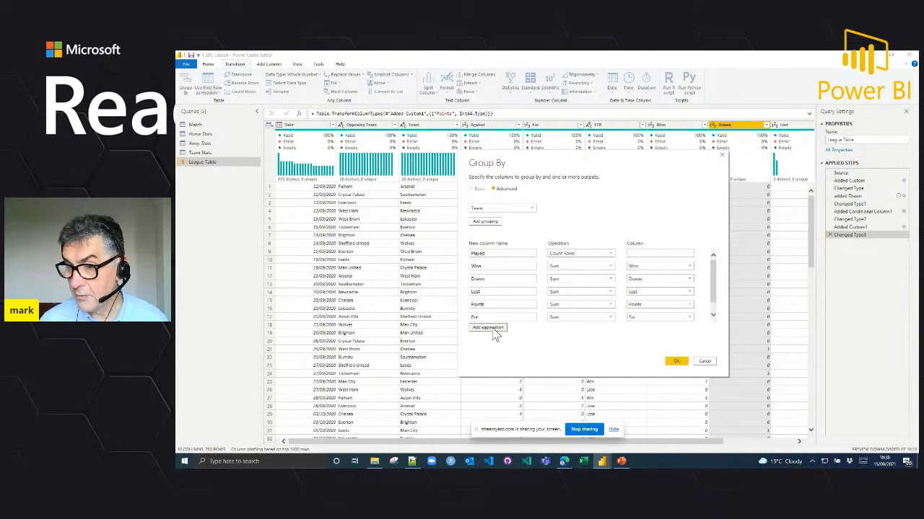
pyautogui.click(509, 318)
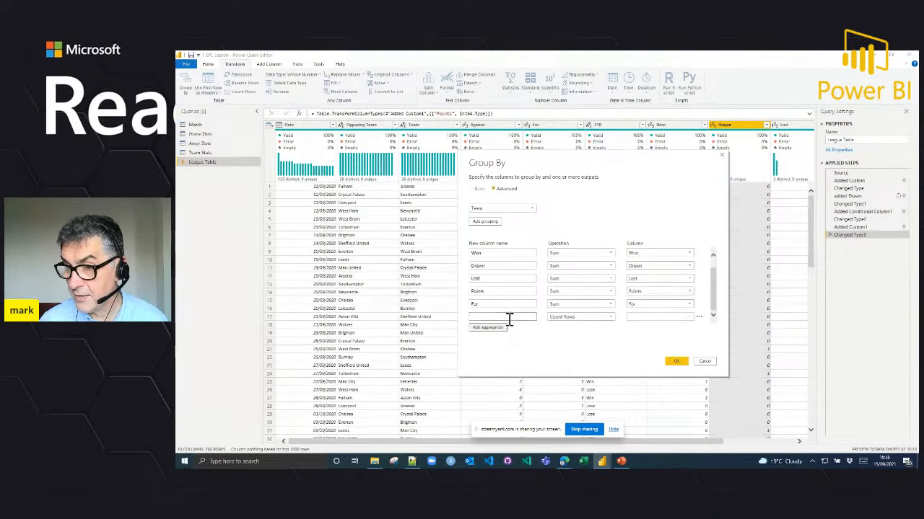
pyautogui.write('Against')
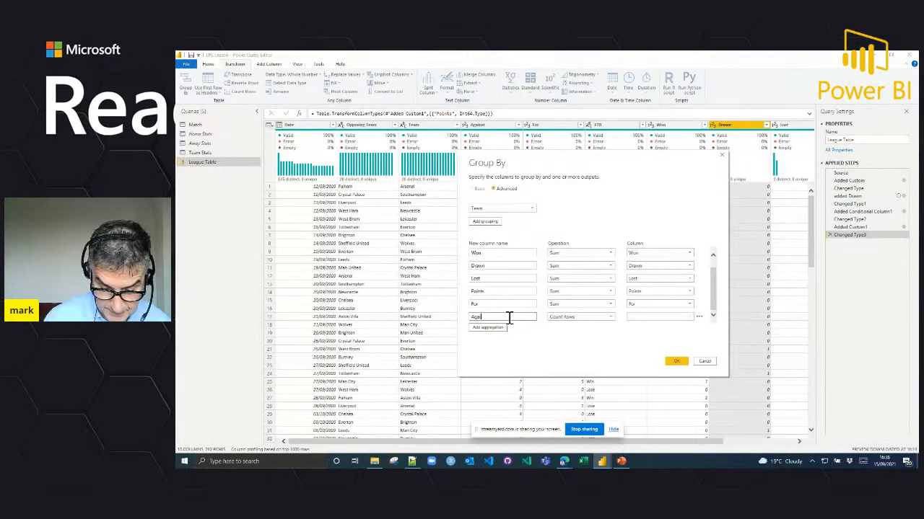
pyautogui.click(604, 317)
pyautogui.click(582, 325)
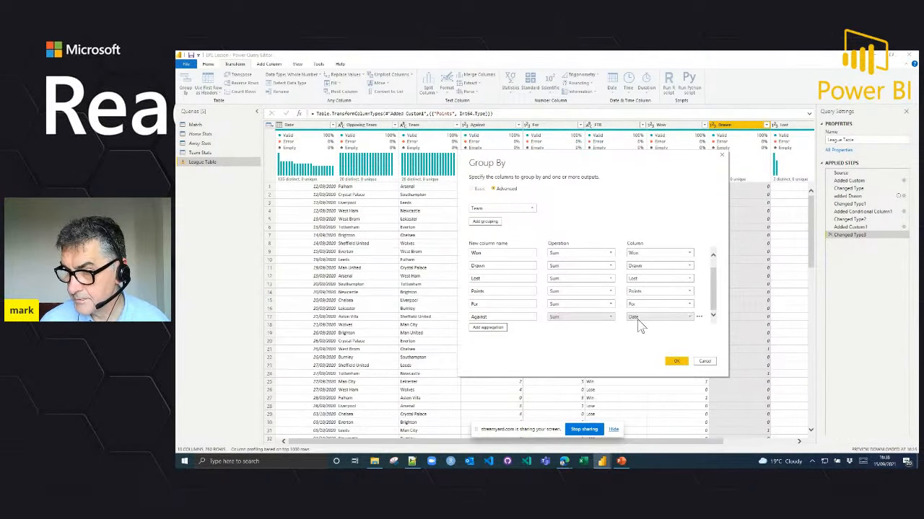
pyautogui.click(640, 319)
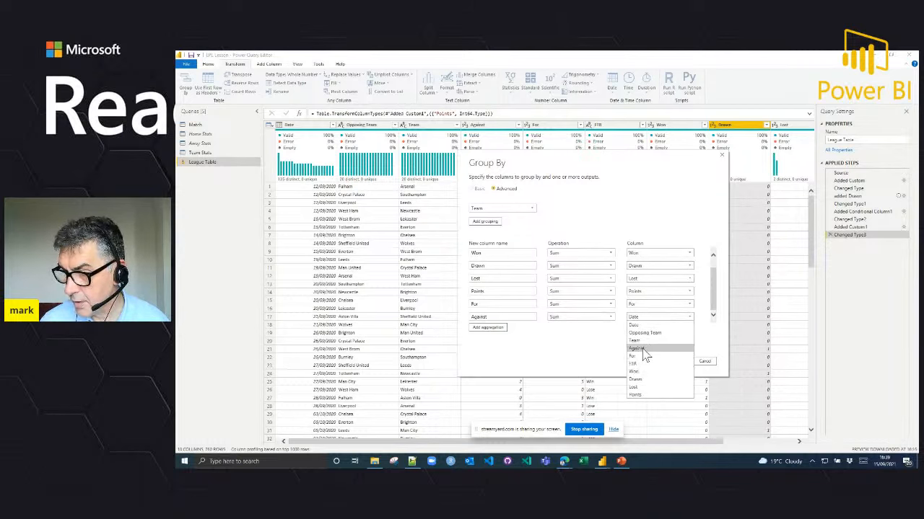
pyautogui.click(638, 349)
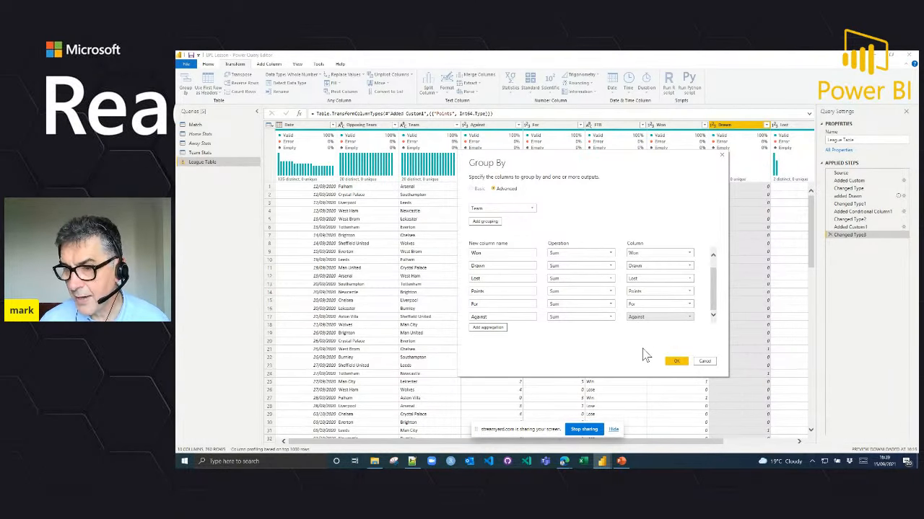
pyautogui.click(676, 362)
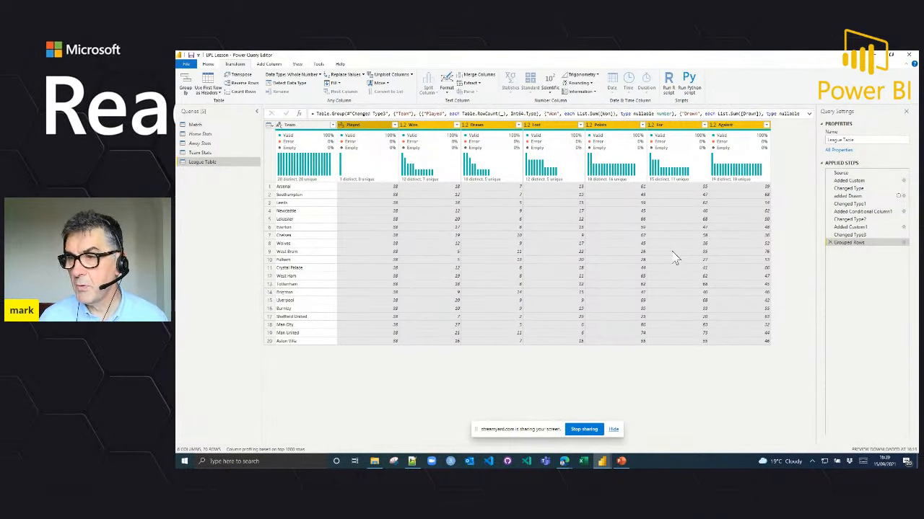
# Step: Change the data type of the grouped Points column to Whole Number
pyautogui.moveTo(449, 188)
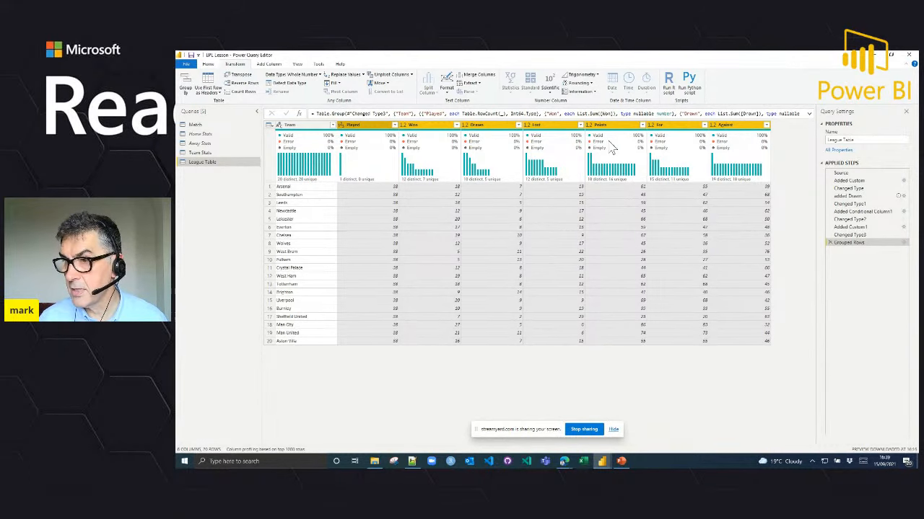
pyautogui.moveTo(617, 137)
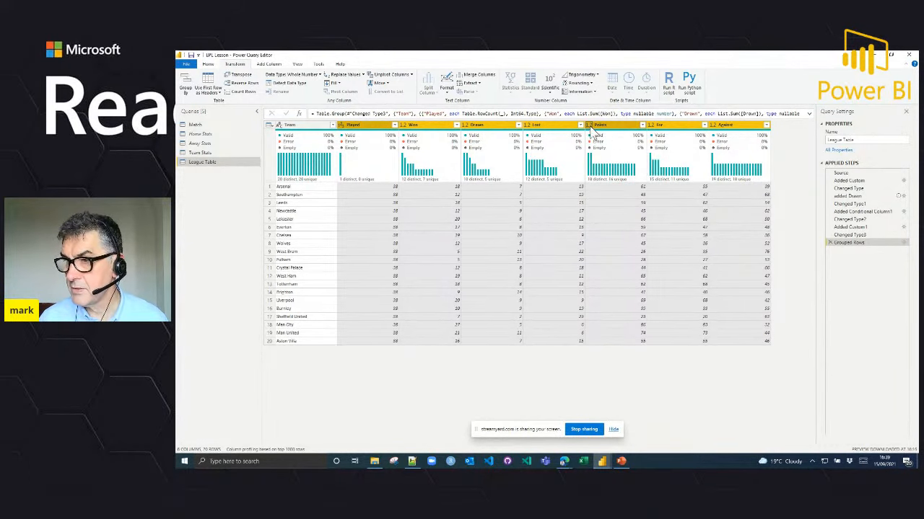
pyautogui.click(590, 125)
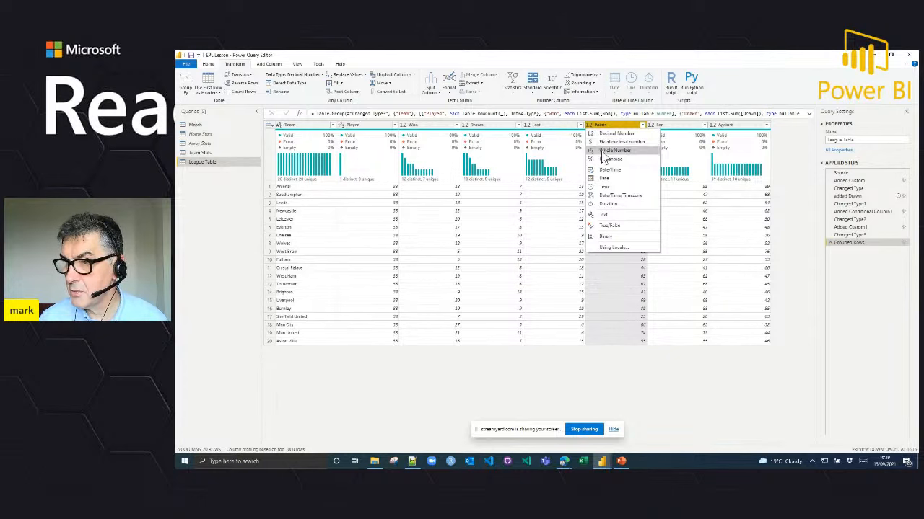
pyautogui.click(605, 151)
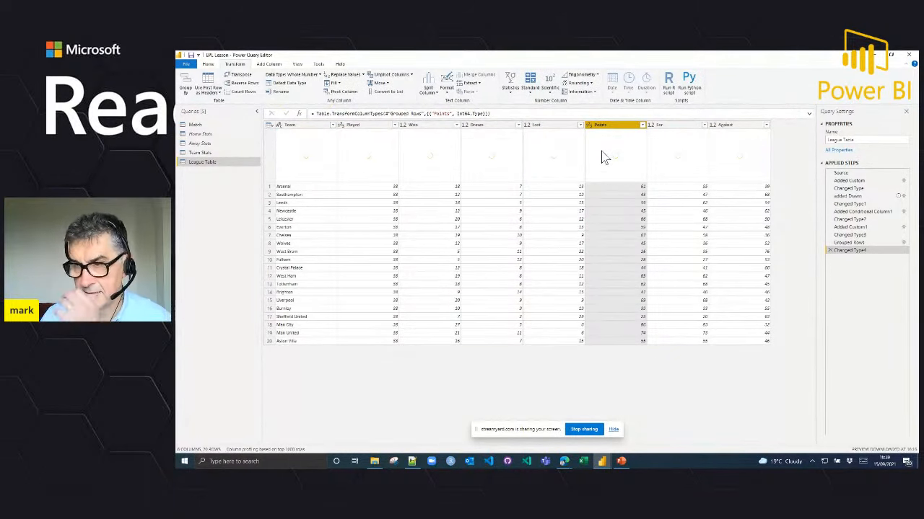
# Step: Sort the league table by Points descending, with For descending as the second sort level
pyautogui.click(642, 126)
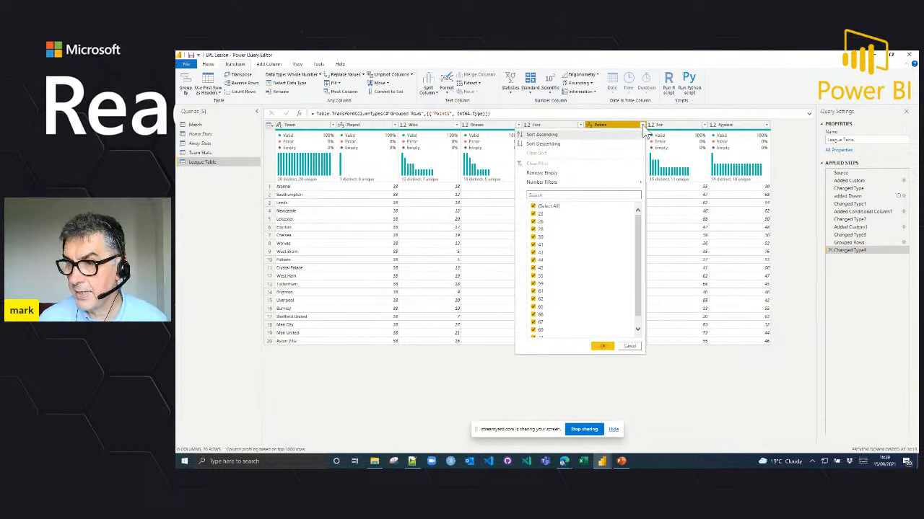
pyautogui.click(549, 143)
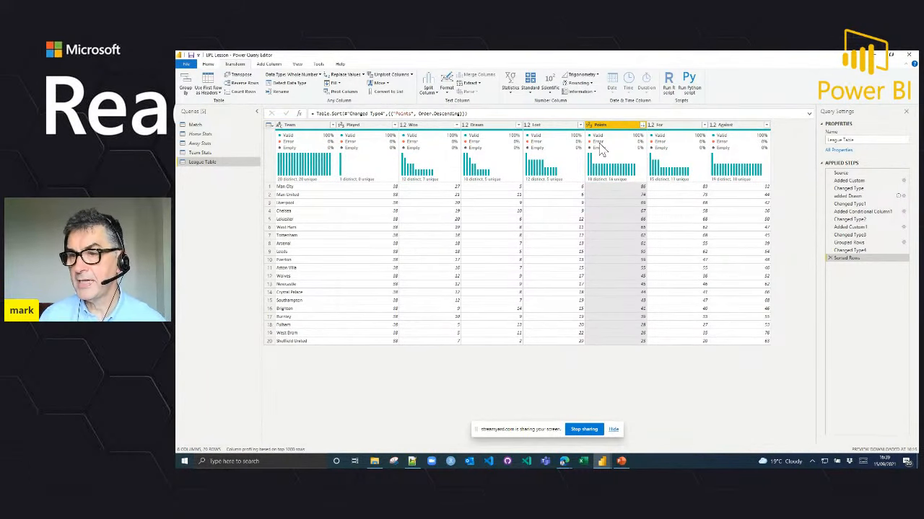
pyautogui.moveTo(505, 162)
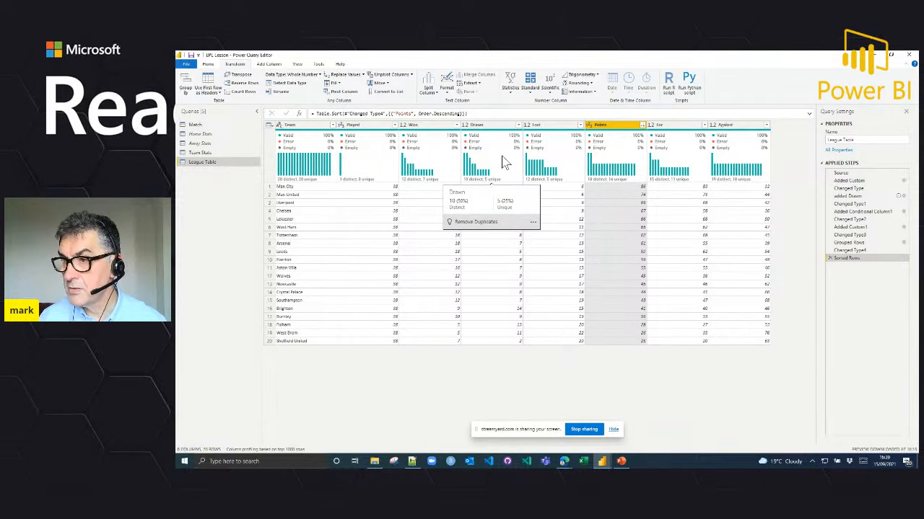
pyautogui.click(705, 126)
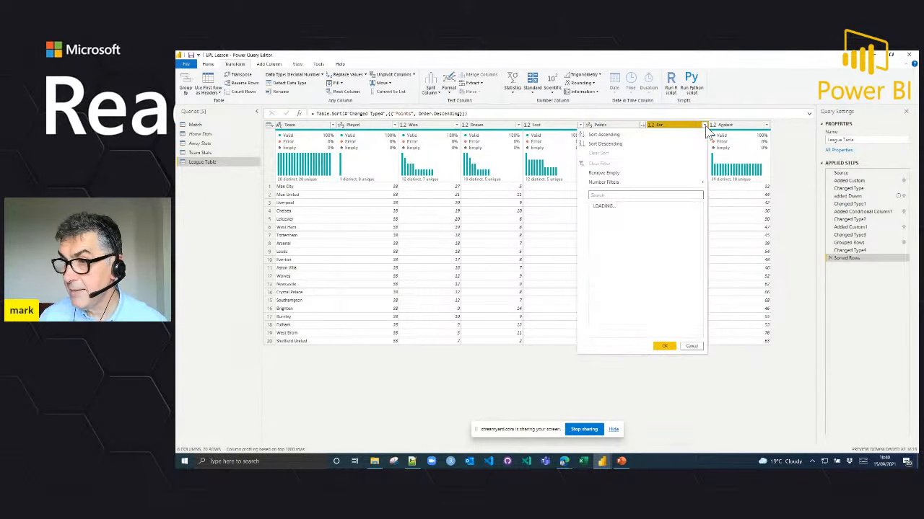
pyautogui.click(641, 146)
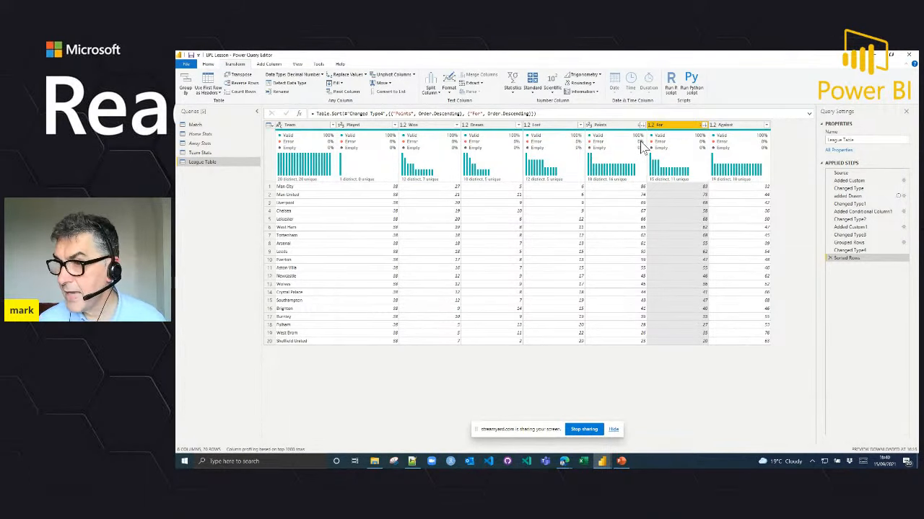
pyautogui.moveTo(644, 145)
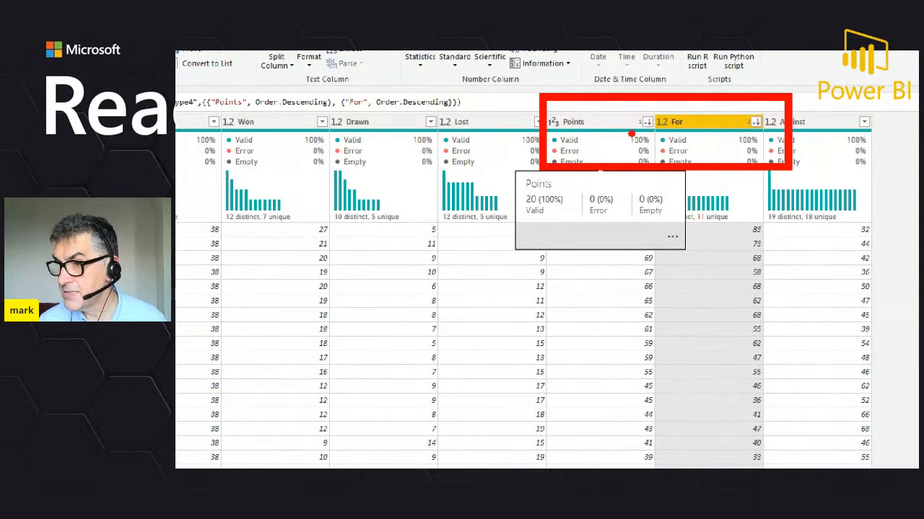
pyautogui.moveTo(641, 131); pyautogui.dragTo(635, 147)
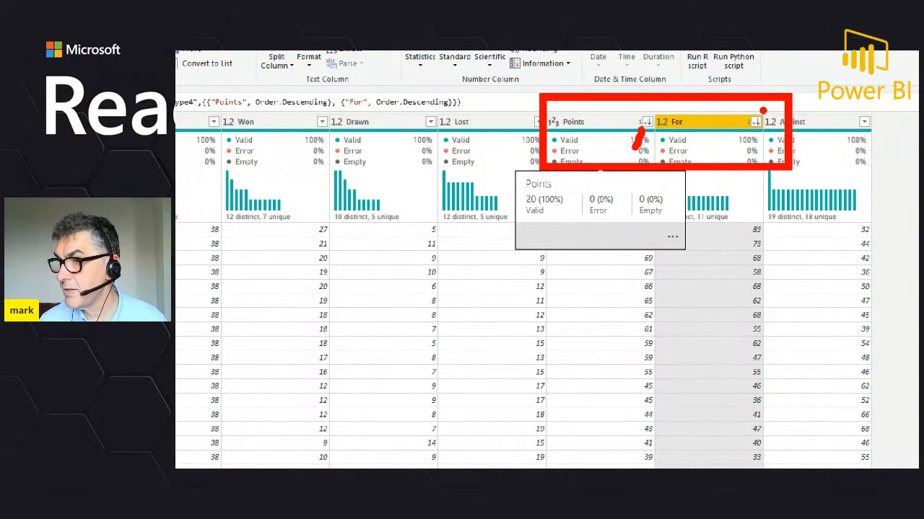
pyautogui.moveTo(747, 128); pyautogui.dragTo(739, 144)
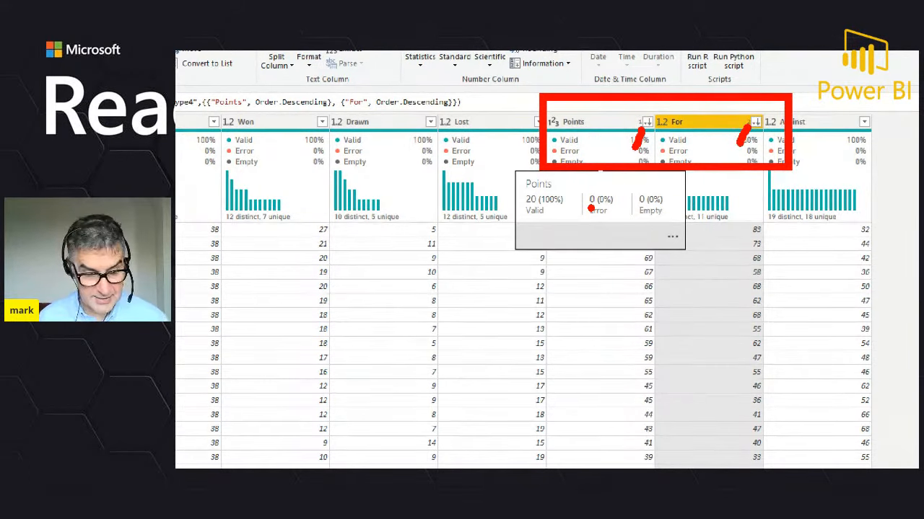
pyautogui.press('Escape')
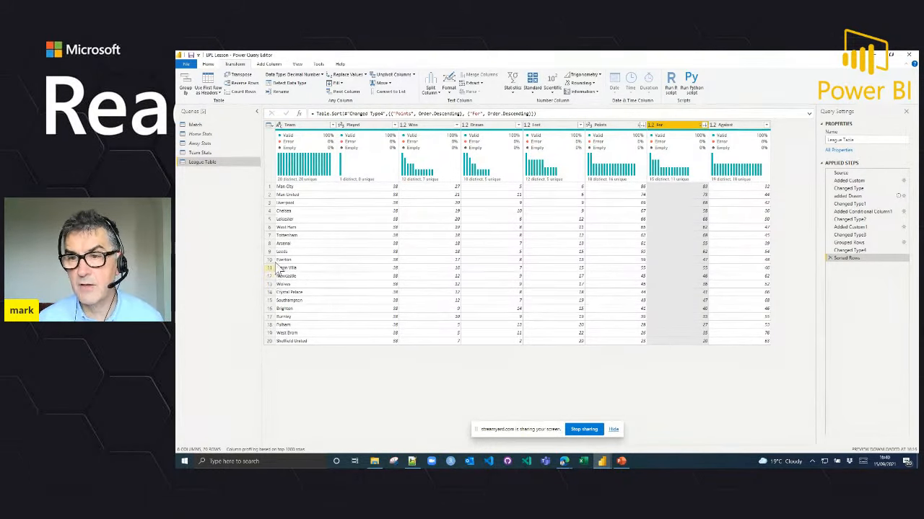
# Step: Add an index column starting from 1 to the League Table query and rename it Position
pyautogui.click(267, 65)
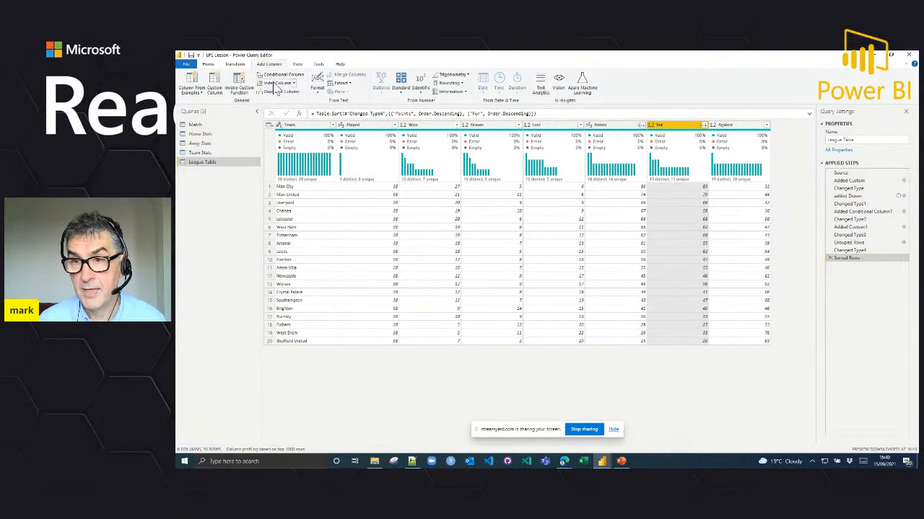
pyautogui.click(294, 84)
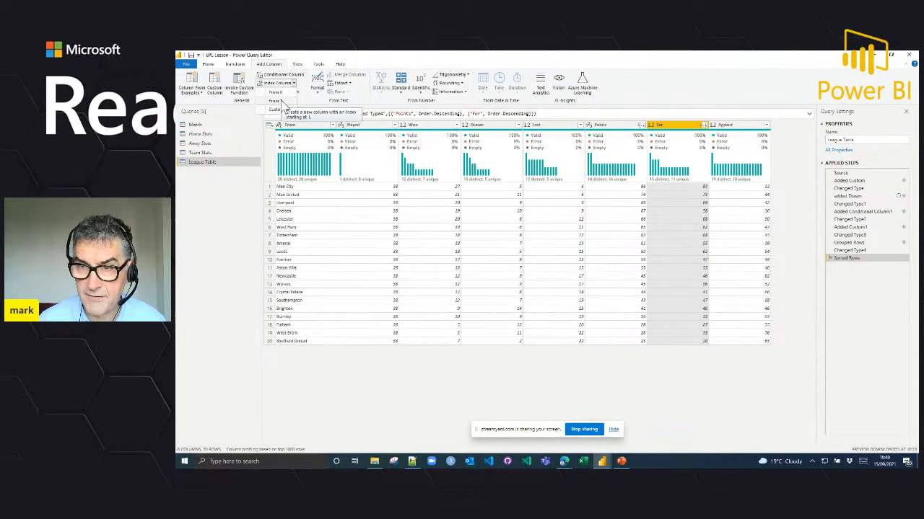
pyautogui.click(282, 102)
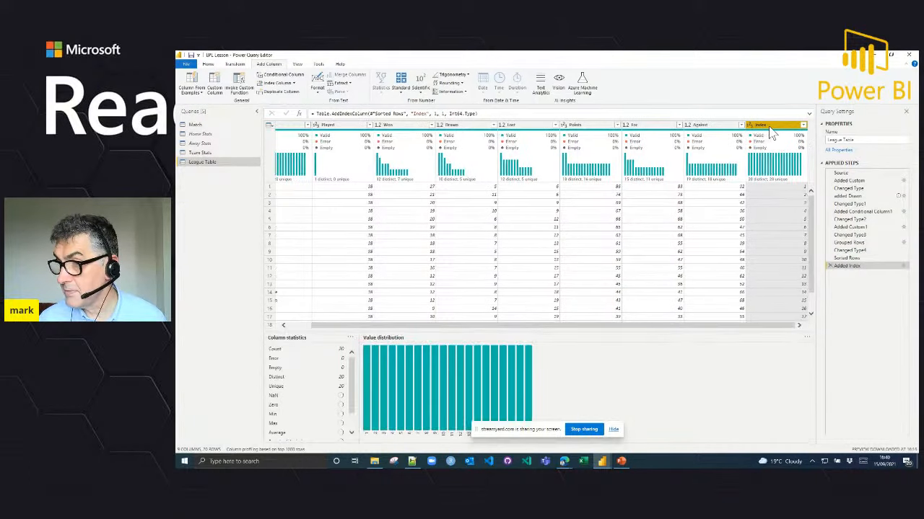
pyautogui.doubleClick(768, 126)
pyautogui.write('Position')
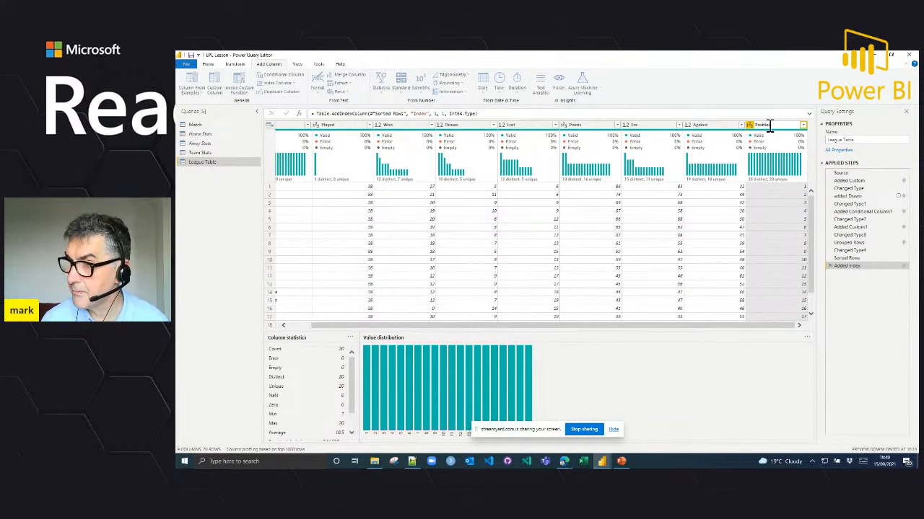
pyautogui.press('Return')
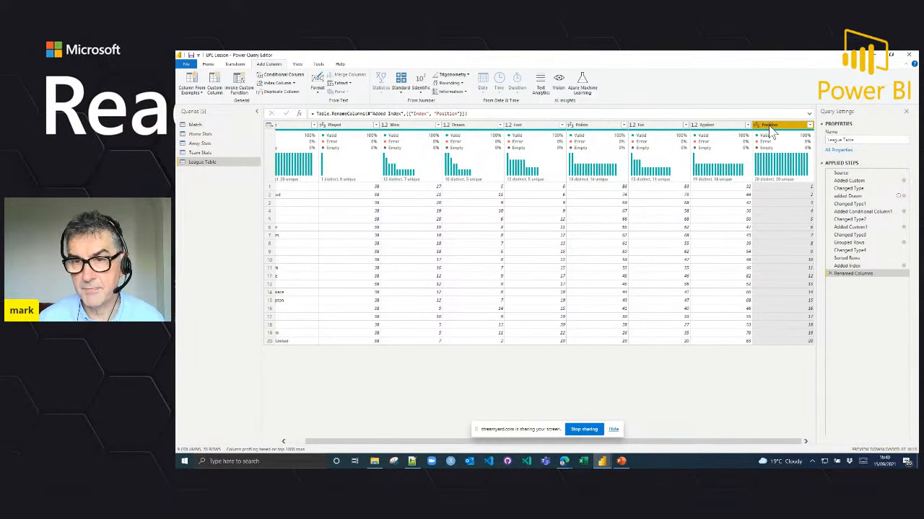
# Step: Apply the query changes and return from the Power Query Editor to the data model
pyautogui.click(207, 65)
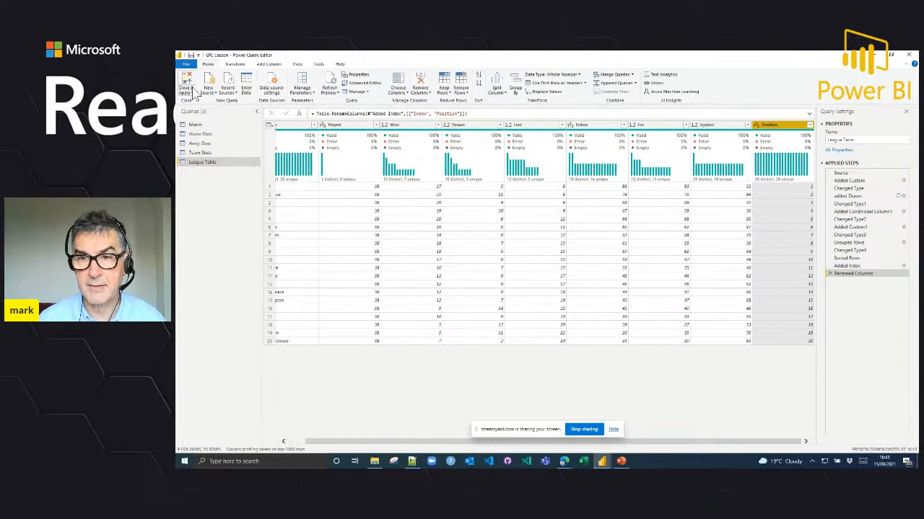
pyautogui.click(189, 91)
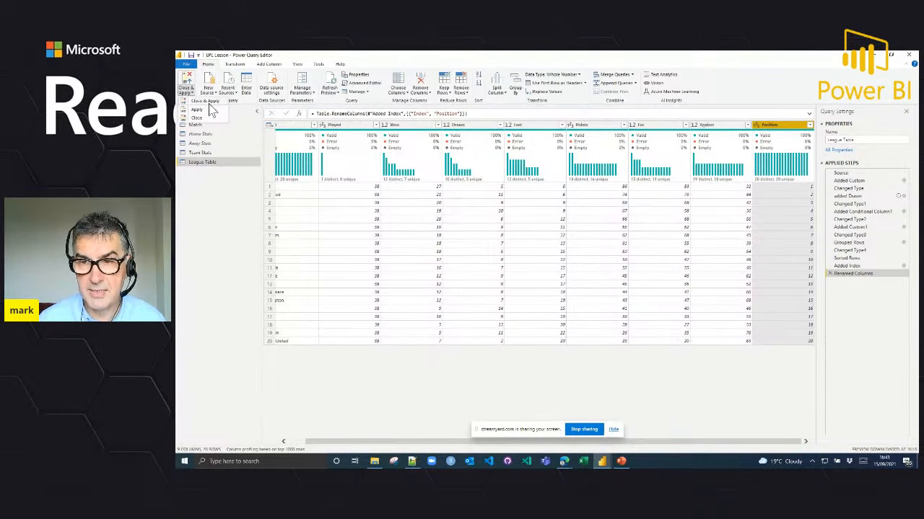
pyautogui.click(213, 110)
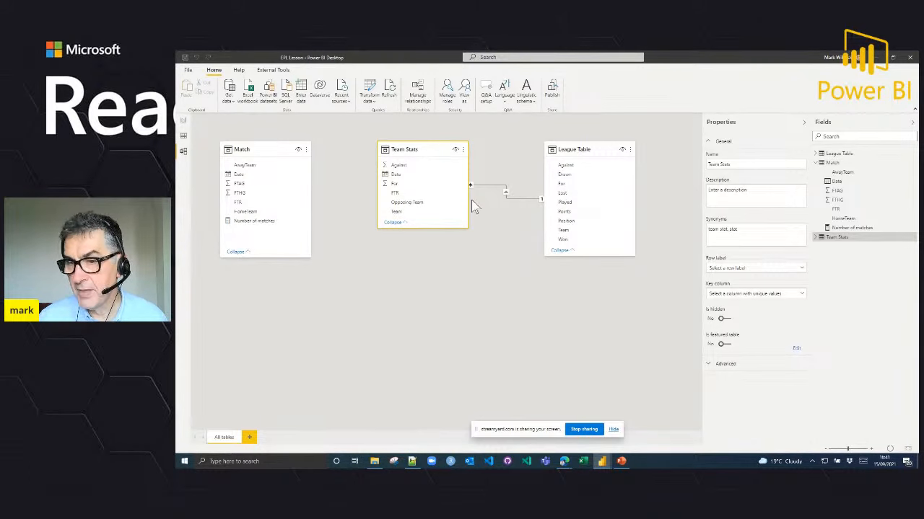
# Step: Move the Match table away to a spot below League Table in the model and hide it from report view
pyautogui.moveTo(266, 152); pyautogui.dragTo(645, 302)
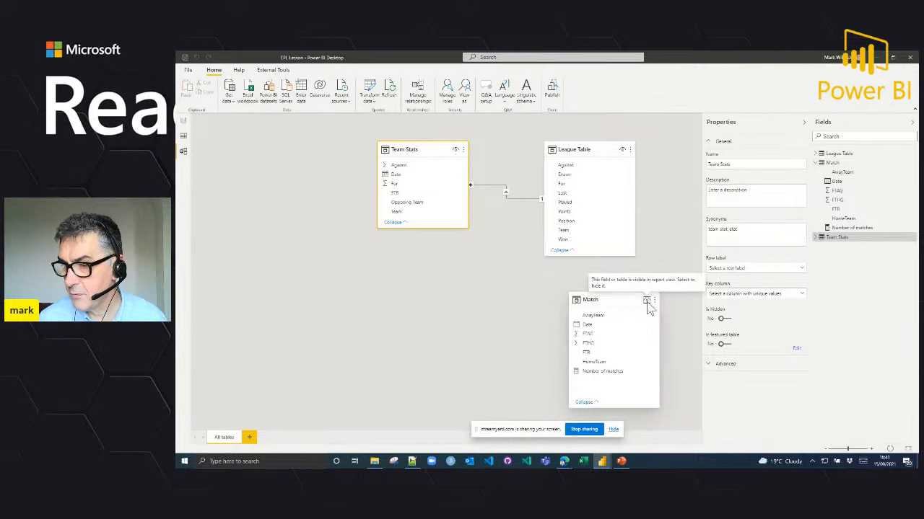
pyautogui.click(645, 312)
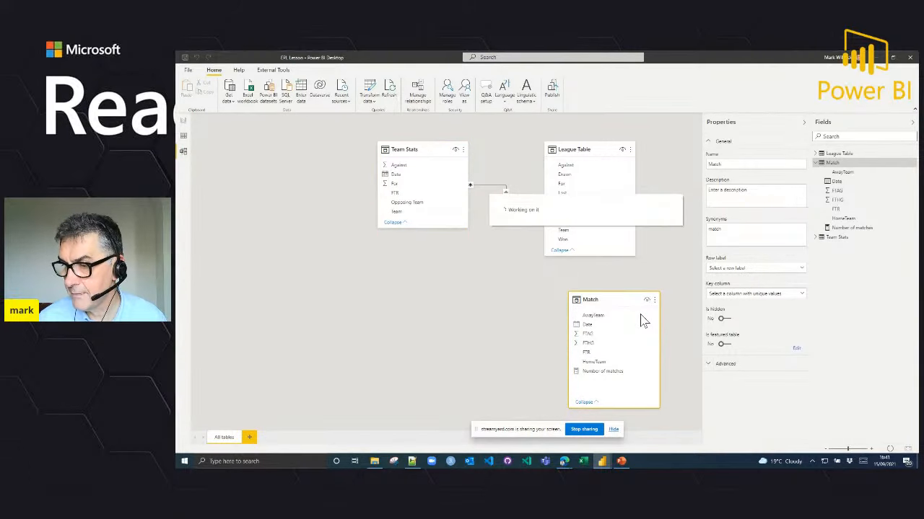
pyautogui.click(647, 299)
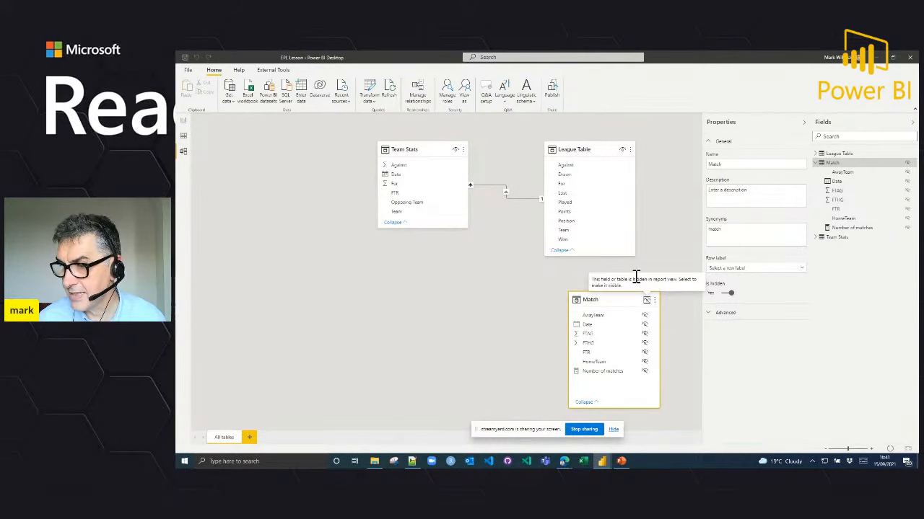
# Step: Place the League Table card before Team Stats in the model and hide the Team column of Team Stats from report view
pyautogui.moveTo(561, 151); pyautogui.dragTo(199, 151)
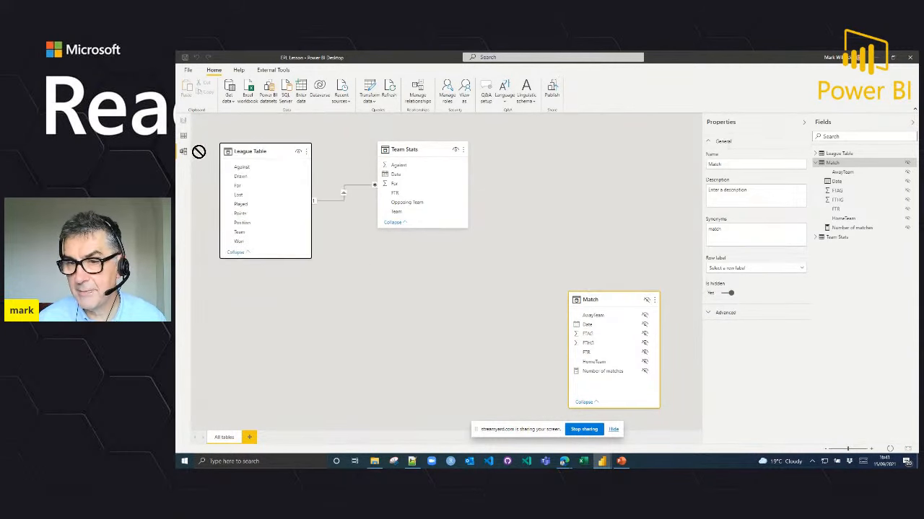
pyautogui.click(348, 198)
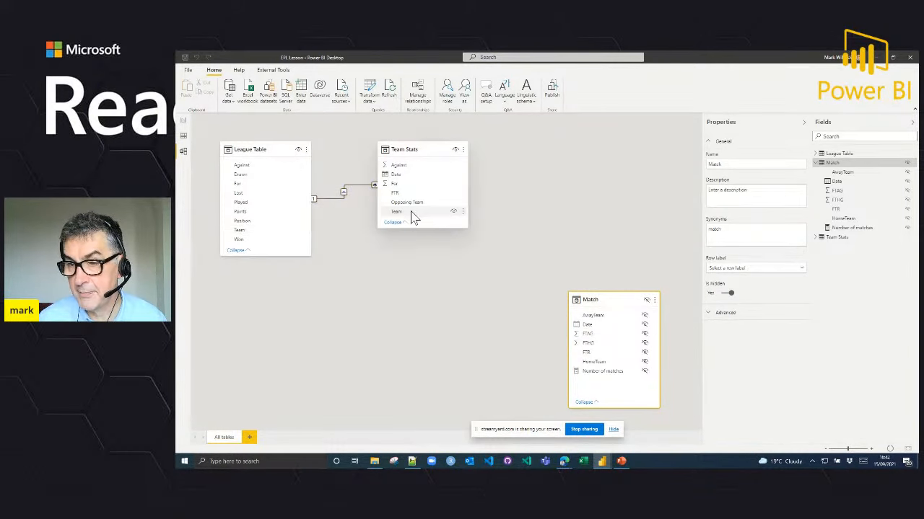
pyautogui.click(454, 213)
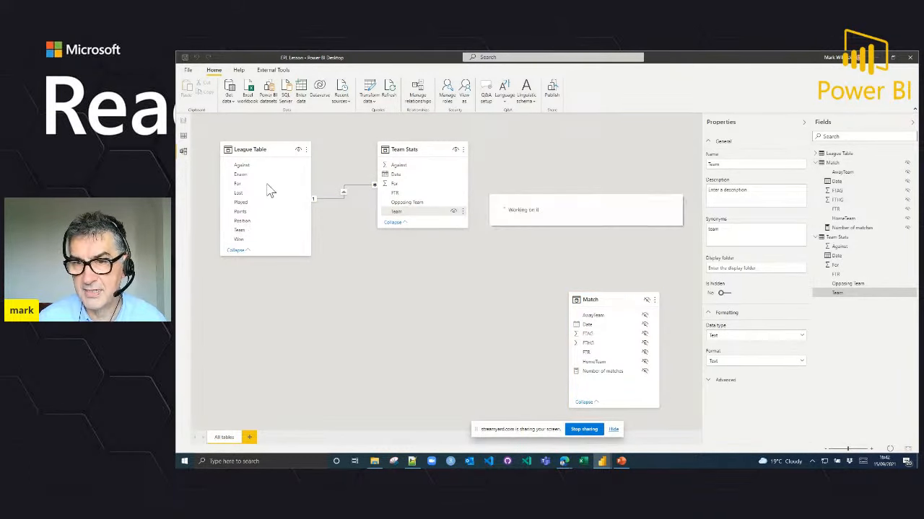
# Step: Add a new report page with an empty table visual and enlarge the visual to nearly the full page height
pyautogui.click(184, 124)
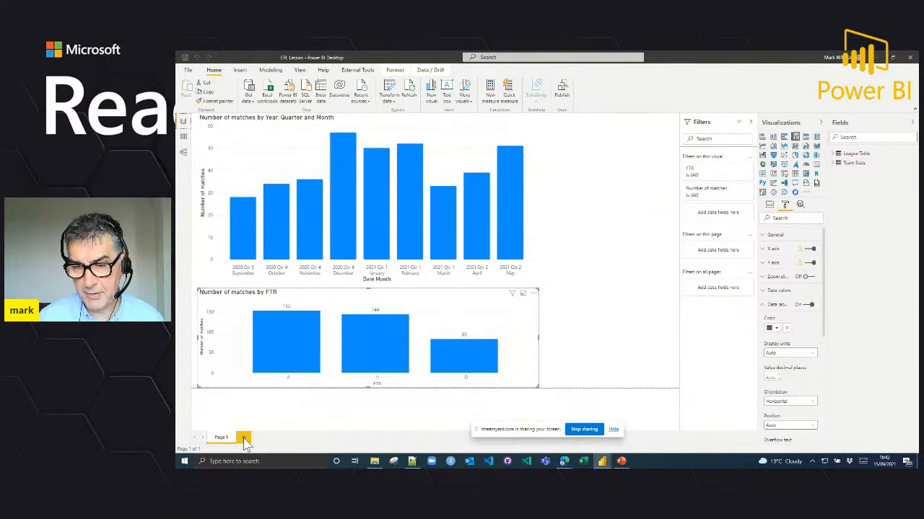
pyautogui.click(245, 438)
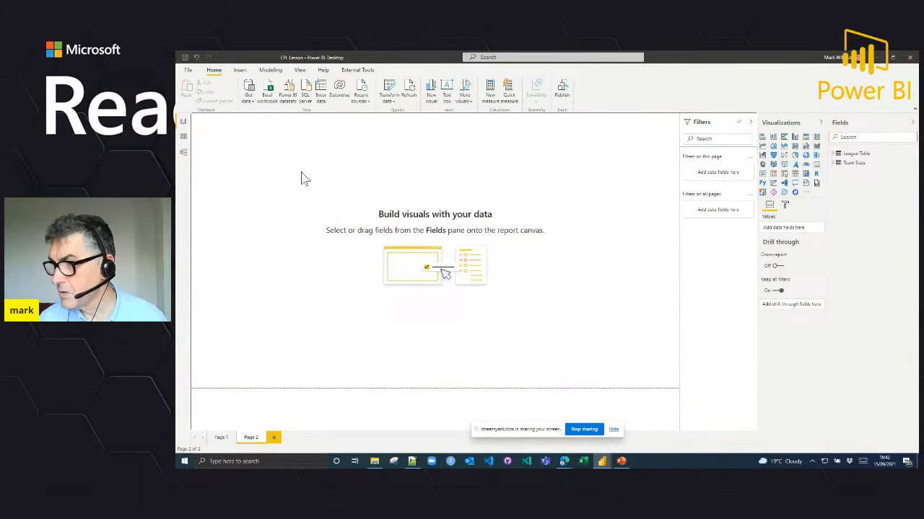
pyautogui.click(795, 175)
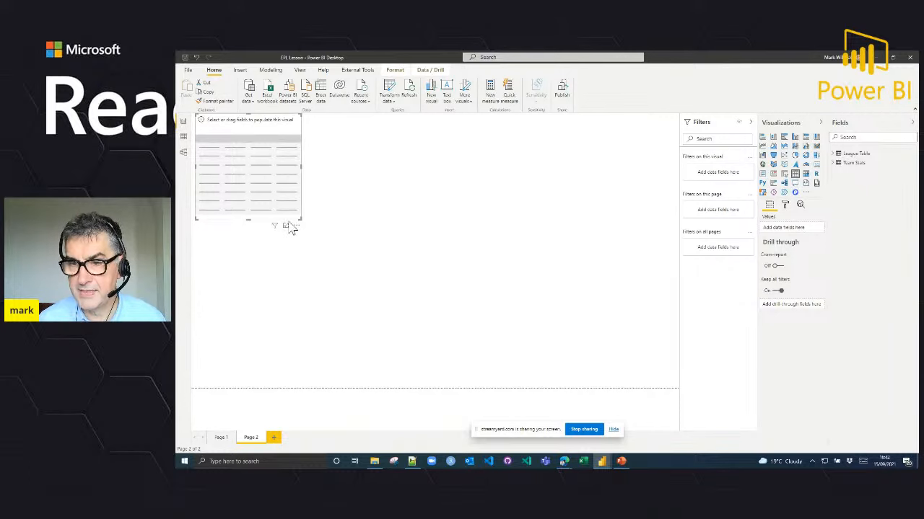
pyautogui.moveTo(301, 219); pyautogui.dragTo(413, 385)
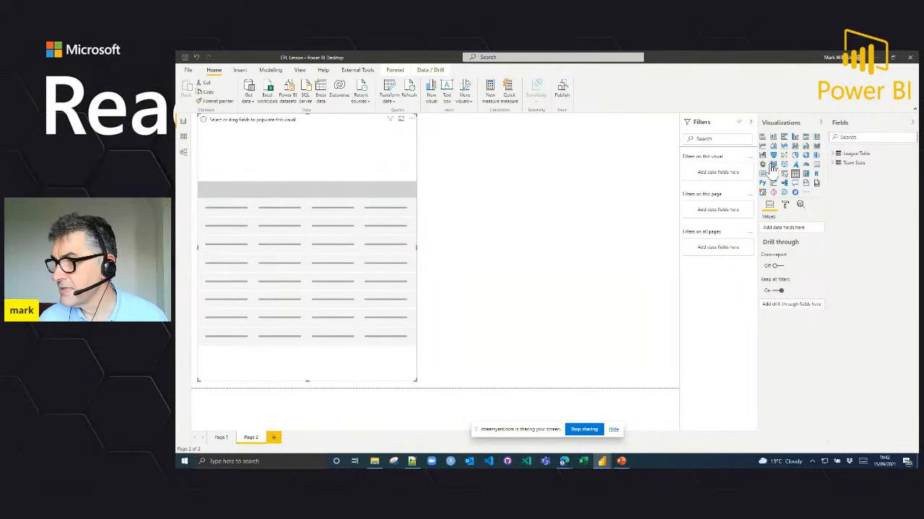
pyautogui.click(834, 155)
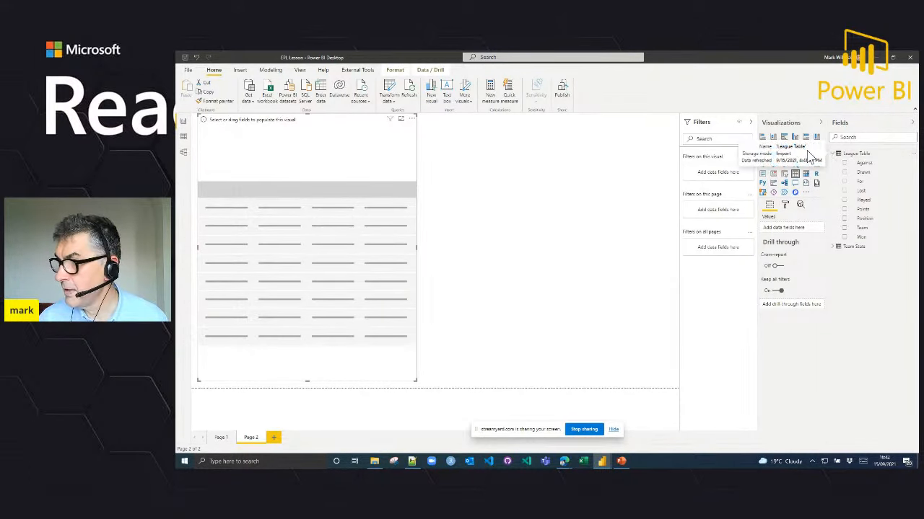
pyautogui.click(846, 218)
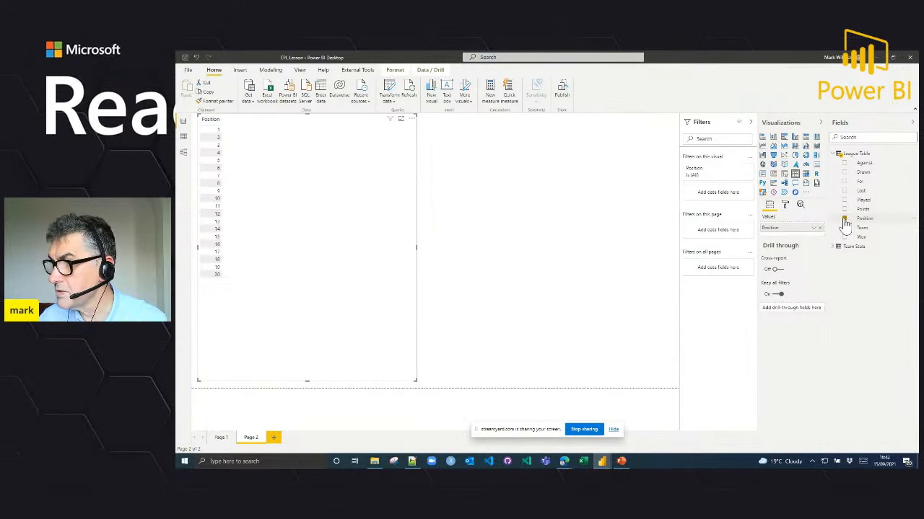
pyautogui.click(845, 218)
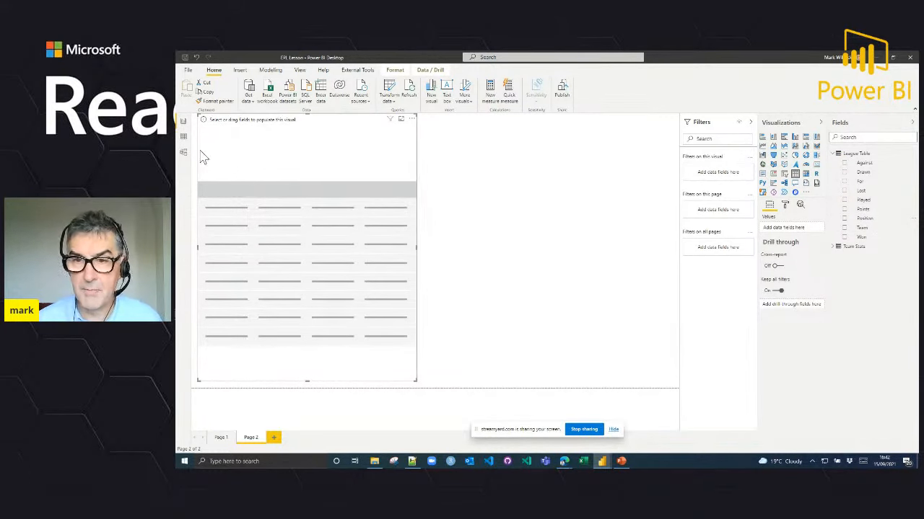
# Step: In the model, set the default summarization of every League Table column except Team to Sum, and return to the report
pyautogui.click(184, 153)
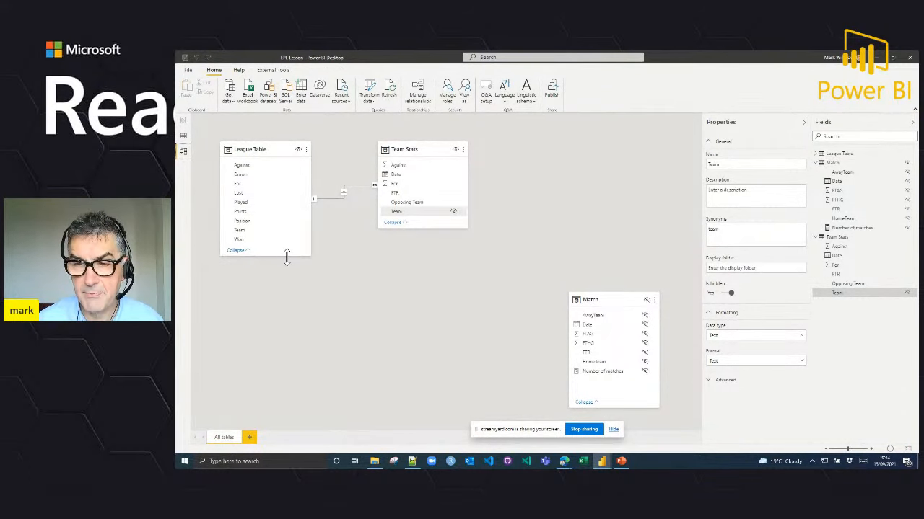
pyautogui.moveTo(286, 256); pyautogui.dragTo(286, 298)
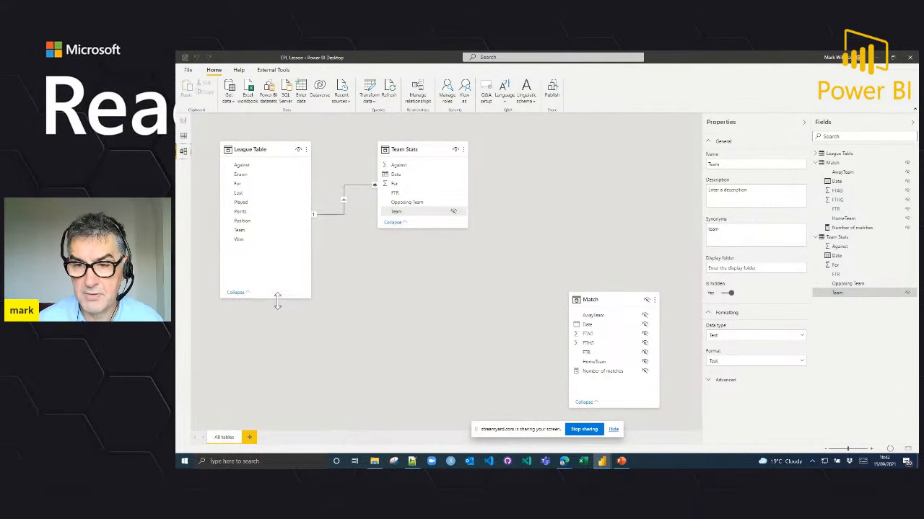
pyautogui.click(245, 239)
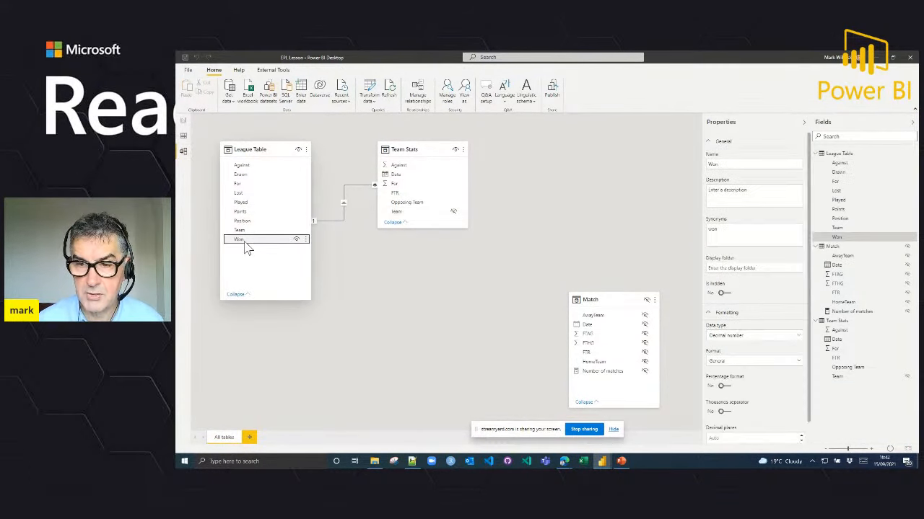
pyautogui.click(243, 168)
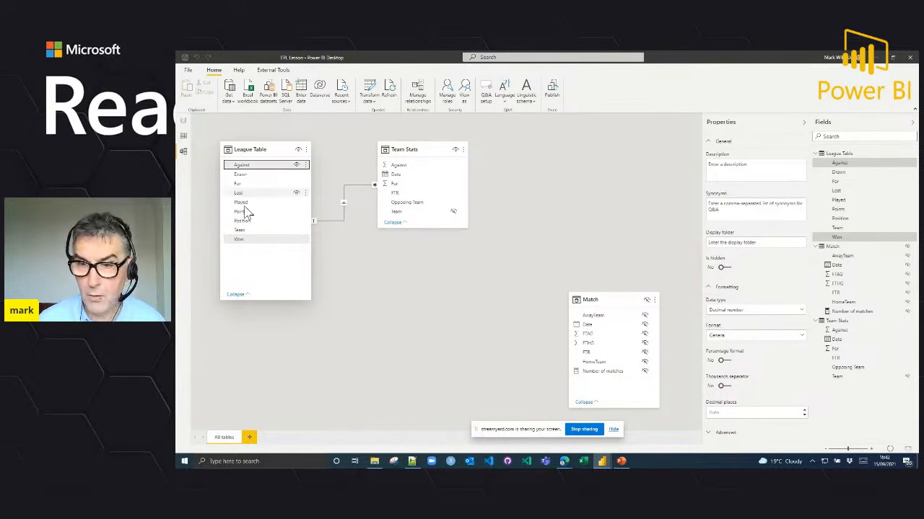
pyautogui.keyDown('shift'); pyautogui.click(244, 239); pyautogui.keyUp('shift')
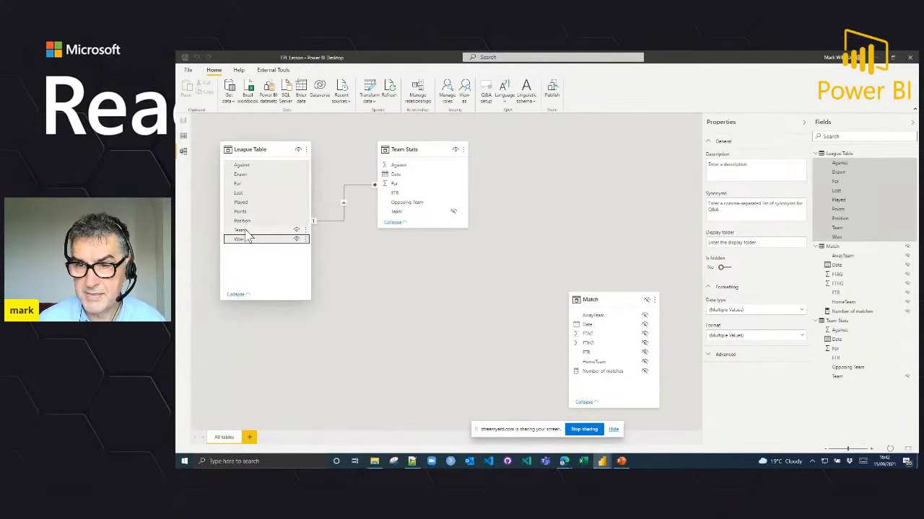
pyautogui.keyDown('shift'); pyautogui.click(245, 229); pyautogui.keyUp('shift')
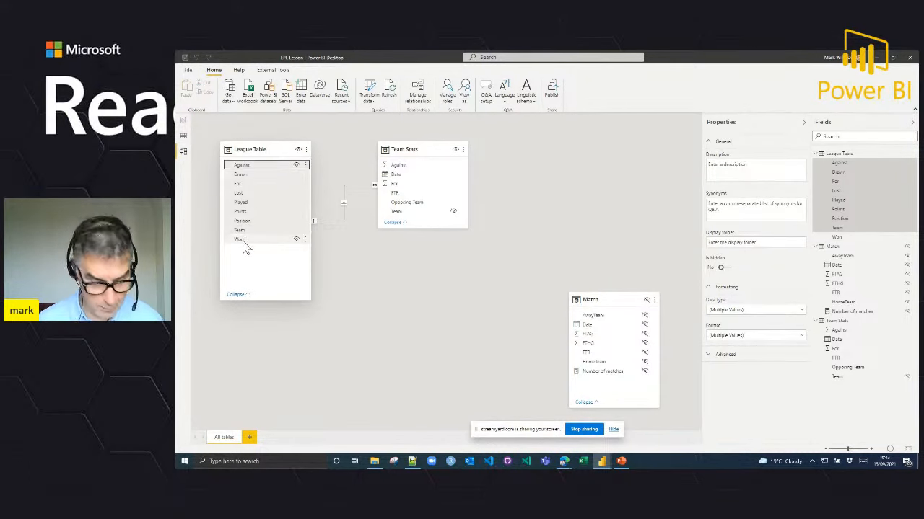
pyautogui.keyDown('ctrl'); pyautogui.click(250, 238); pyautogui.keyUp('ctrl')
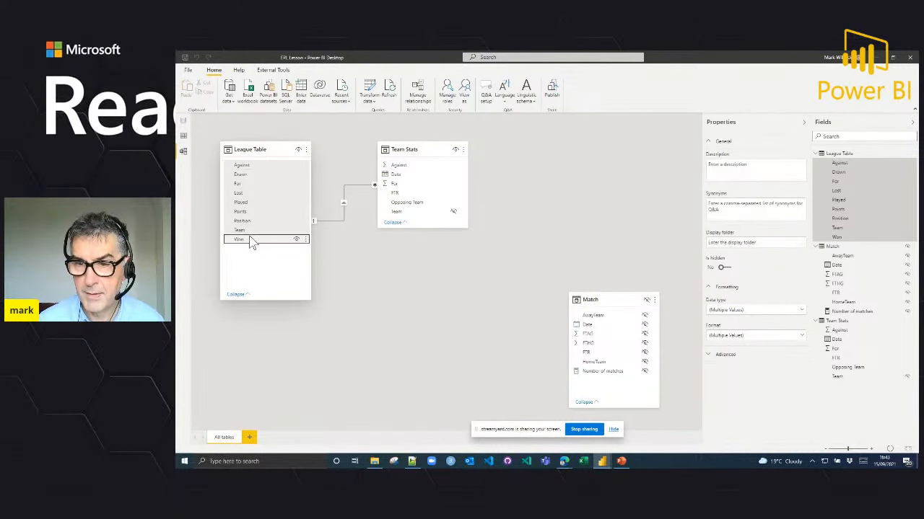
pyautogui.keyDown('ctrl'); pyautogui.click(252, 231); pyautogui.keyUp('ctrl')
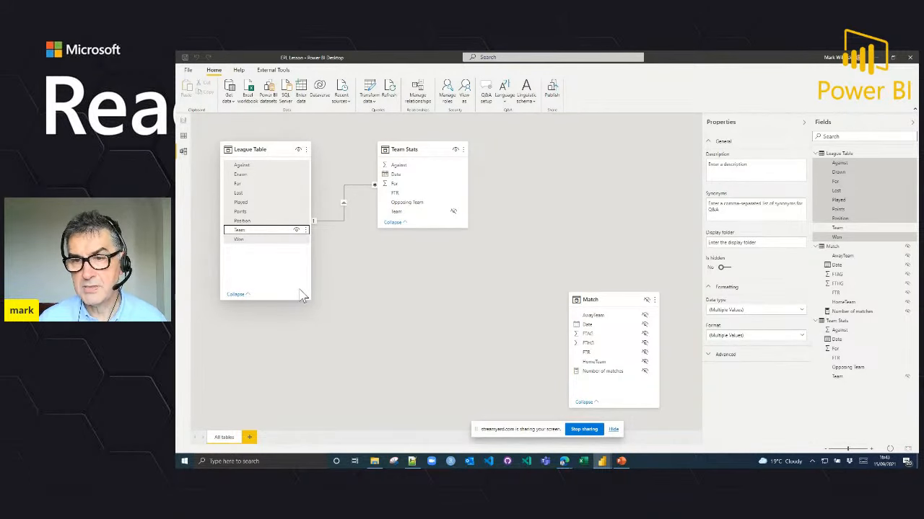
pyautogui.click(713, 356)
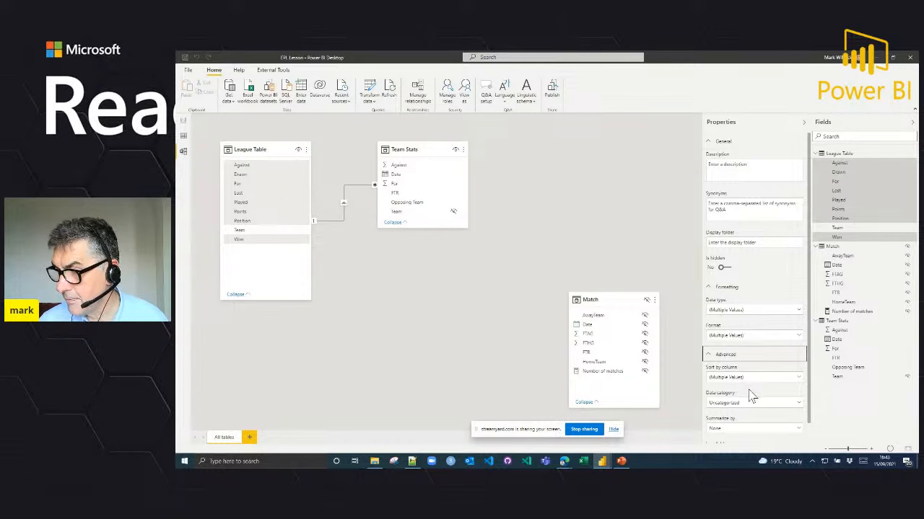
pyautogui.click(748, 430)
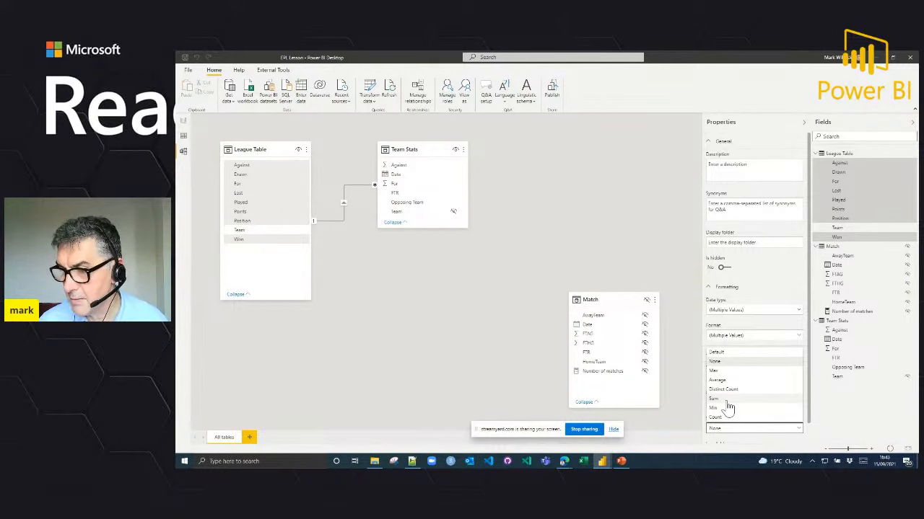
pyautogui.click(728, 400)
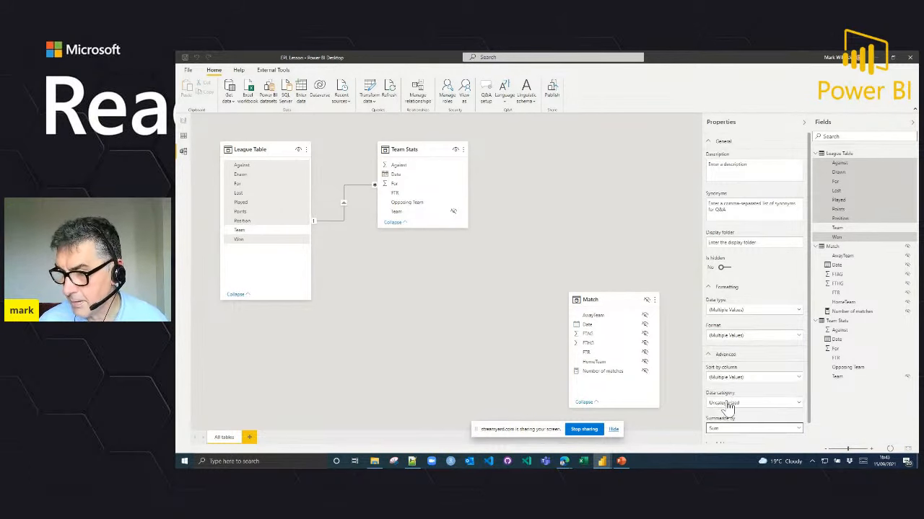
pyautogui.click(185, 122)
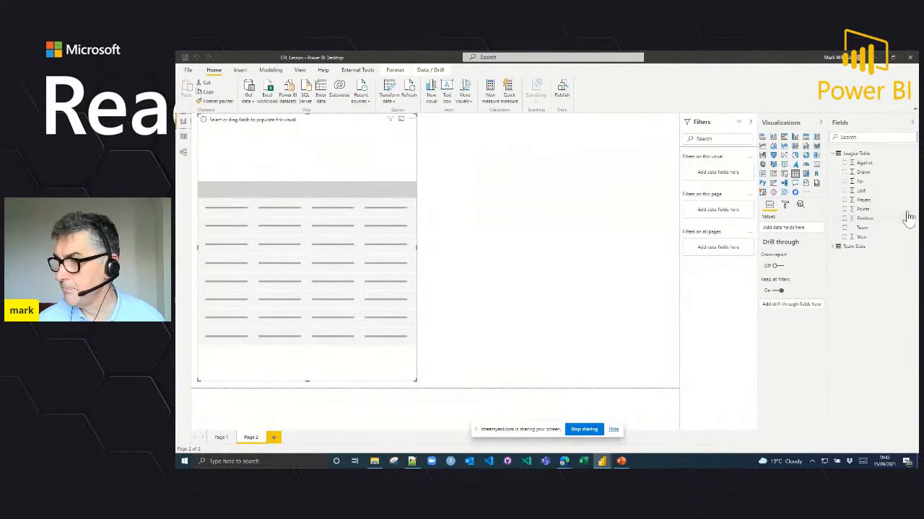
pyautogui.hotkey('ctrl', '2')
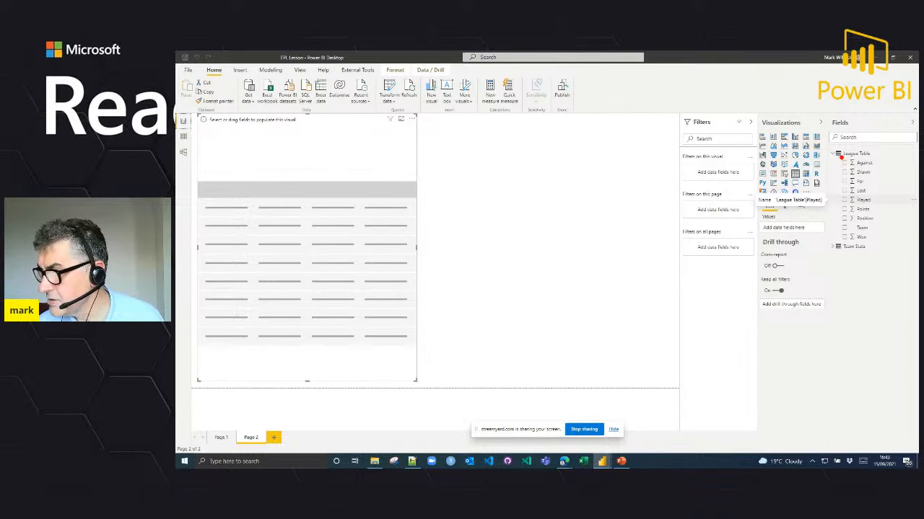
pyautogui.moveTo(838, 158)
pyautogui.mouseDown()
pyautogui.moveTo(839, 202)
pyautogui.moveTo(855, 238)
pyautogui.moveTo(860, 160)
pyautogui.mouseUp()
pyautogui.press('Escape')
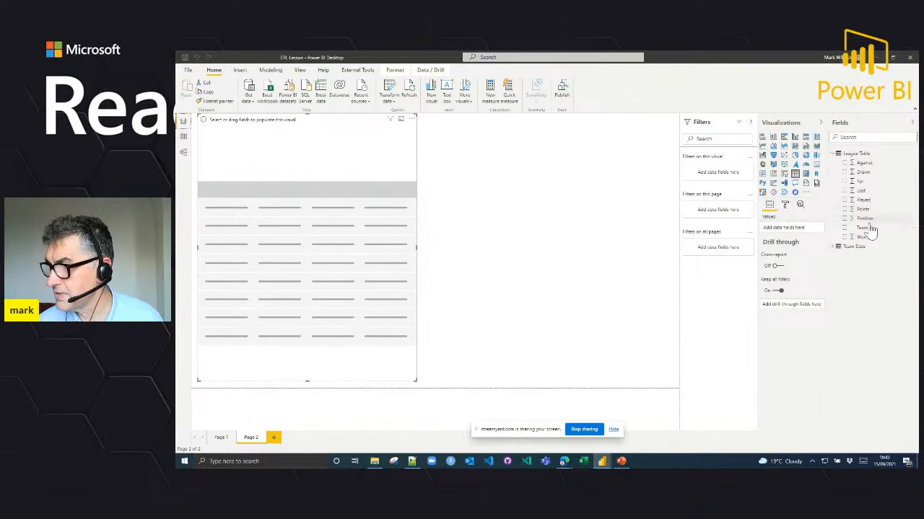
# Step: Add the League Table Position field, set to Don't summarize, and the Team field to the empty table visual
pyautogui.moveTo(868, 219); pyautogui.dragTo(355, 222)
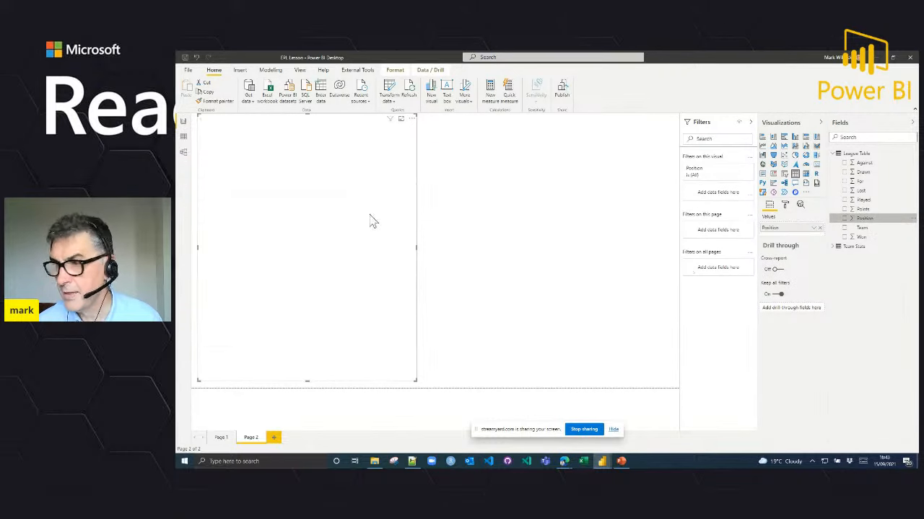
pyautogui.click(814, 228)
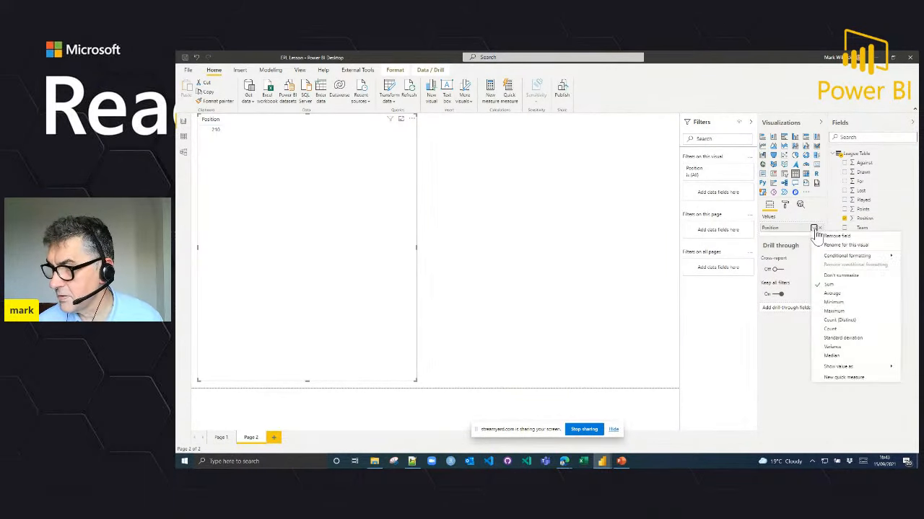
pyautogui.click(834, 277)
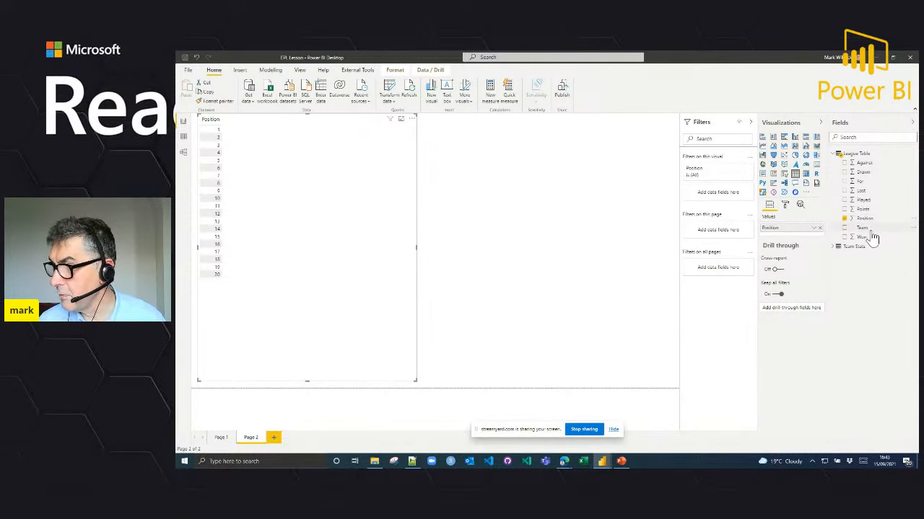
pyautogui.moveTo(862, 230); pyautogui.dragTo(808, 239)
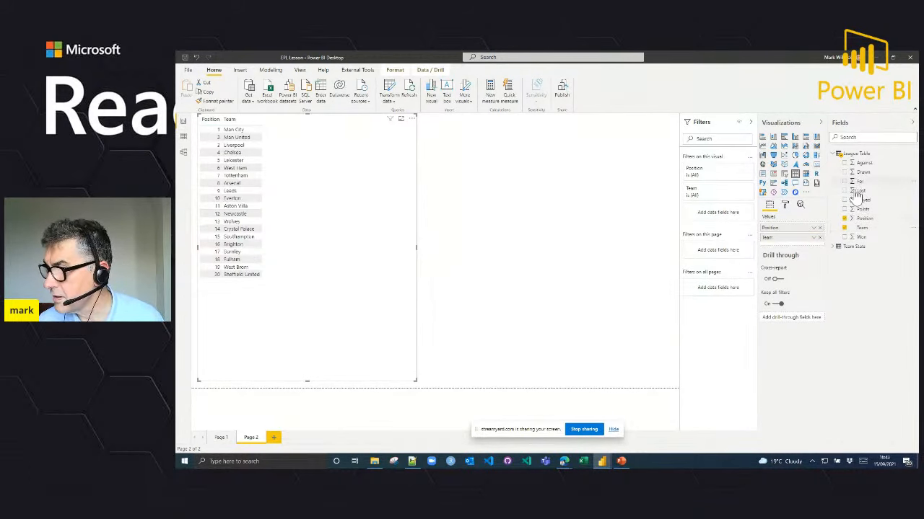
# Step: Add Won, Drawn, Lost, For and Against to the table, with Played placed right after Team and Points as the final column
pyautogui.click(844, 238)
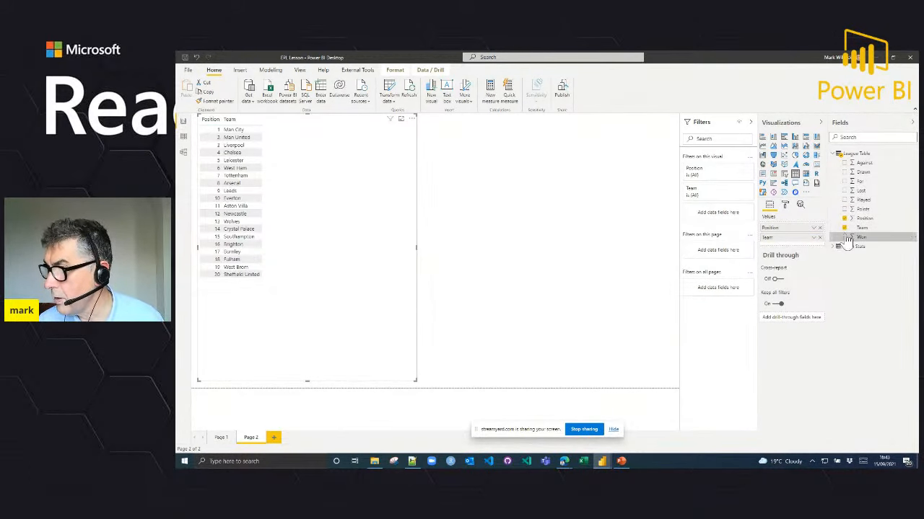
pyautogui.click(845, 173)
pyautogui.click(845, 190)
pyautogui.click(844, 181)
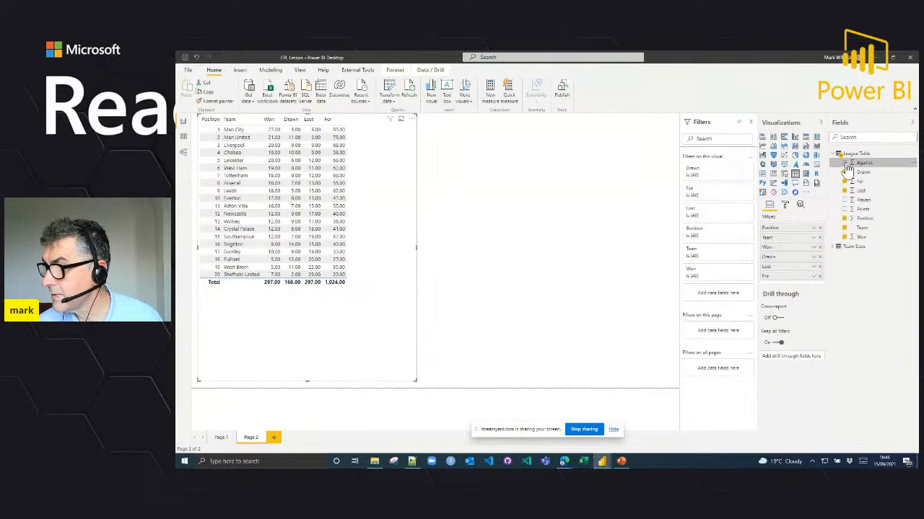
pyautogui.click(848, 164)
pyautogui.moveTo(860, 199); pyautogui.dragTo(815, 247)
pyautogui.moveTo(860, 220); pyautogui.dragTo(809, 303)
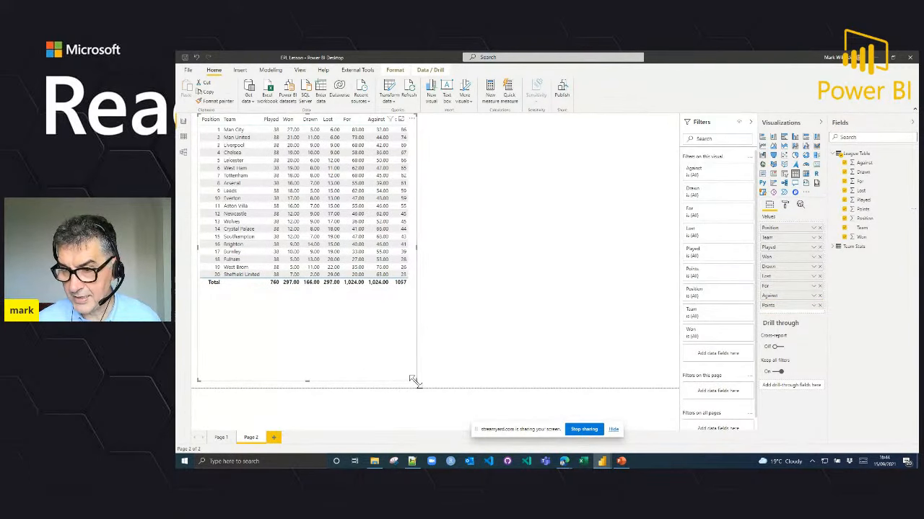
# Step: Make the league table visual wider and shorter so all its columns fit, and turn off its totals row
pyautogui.moveTo(476, 371); pyautogui.dragTo(502, 346)
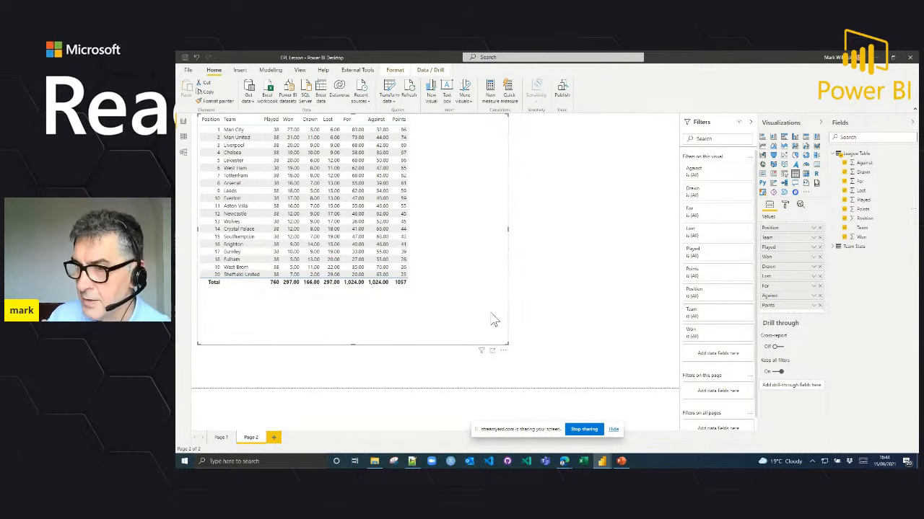
pyautogui.moveTo(507, 351); pyautogui.dragTo(471, 320)
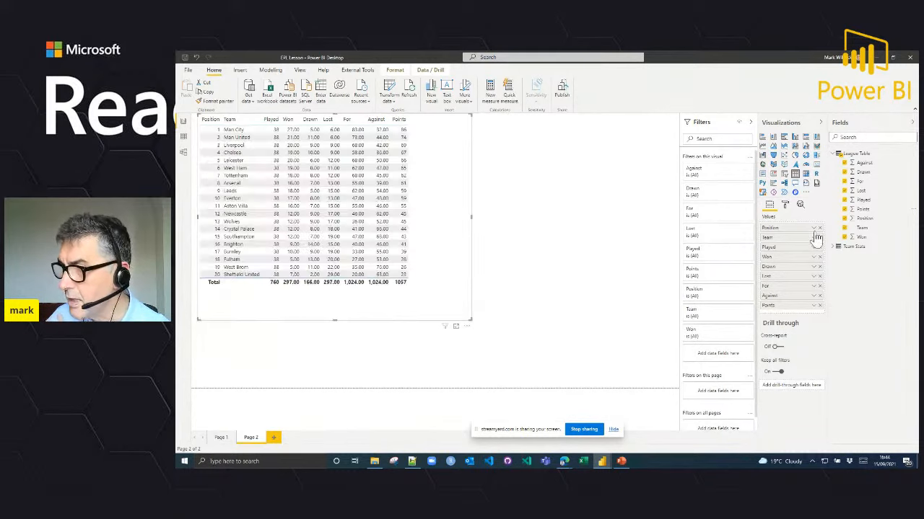
pyautogui.click(786, 205)
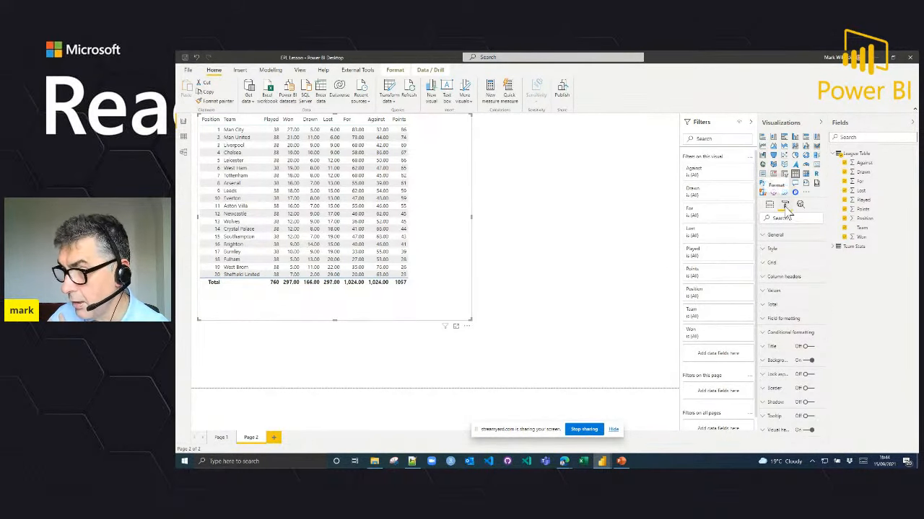
pyautogui.click(774, 305)
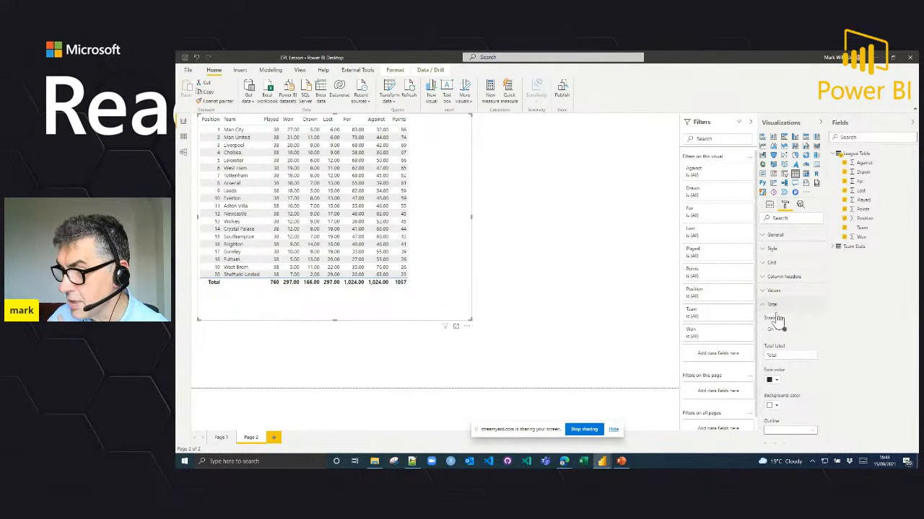
pyautogui.click(780, 330)
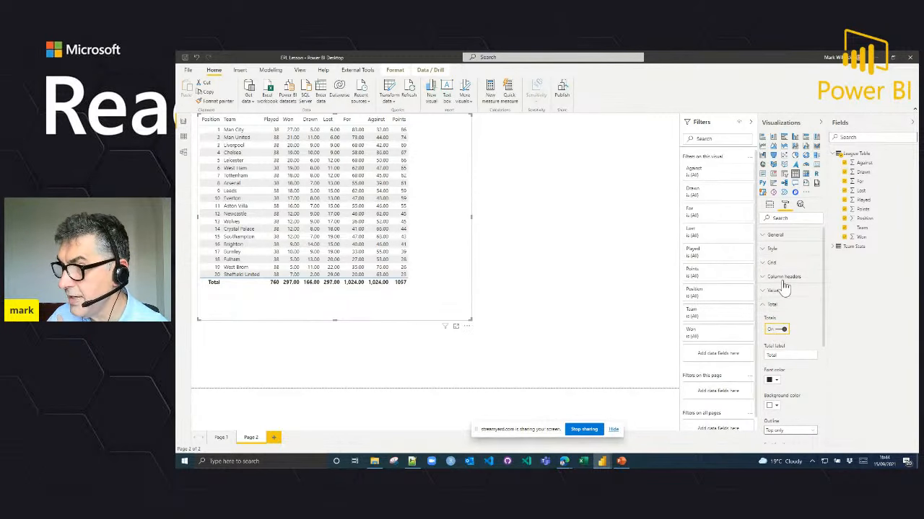
# Step: Apply the Minimal style to the league table and narrow the visual closer to its columns
pyautogui.click(771, 251)
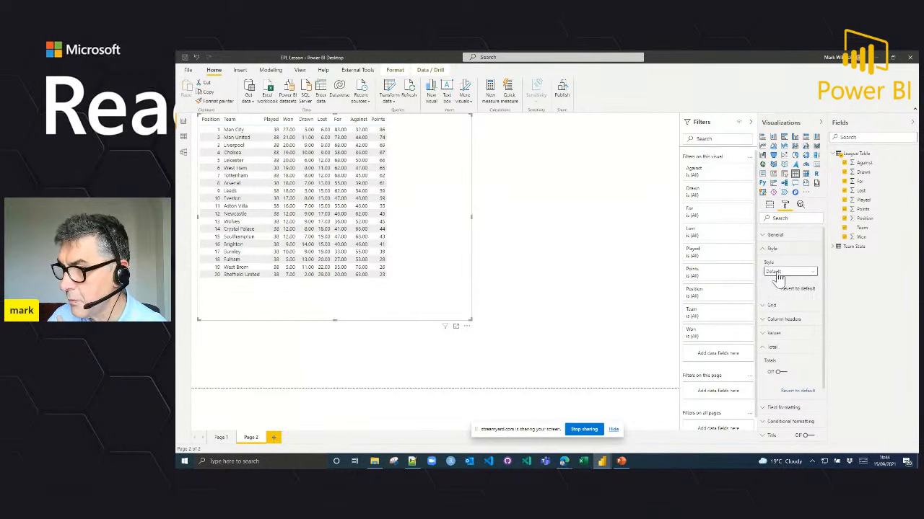
pyautogui.click(788, 271)
pyautogui.click(776, 298)
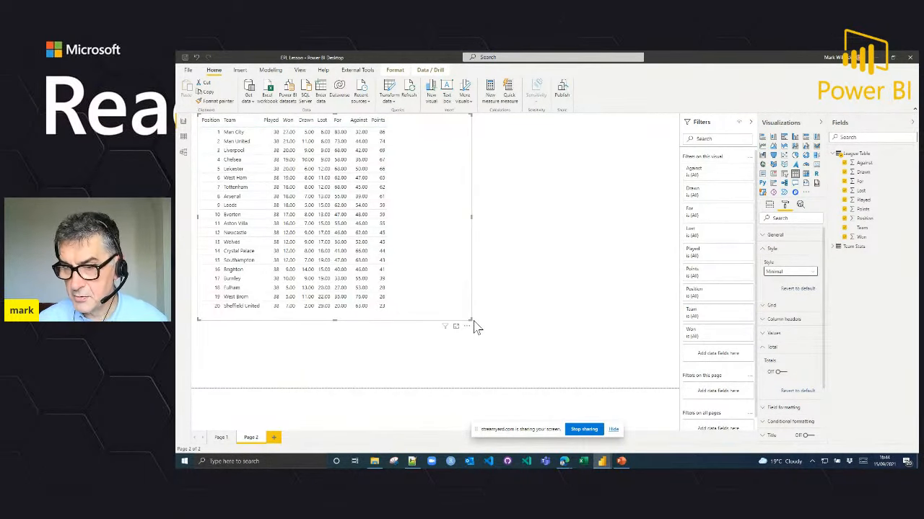
pyautogui.moveTo(470, 320); pyautogui.dragTo(430, 329)
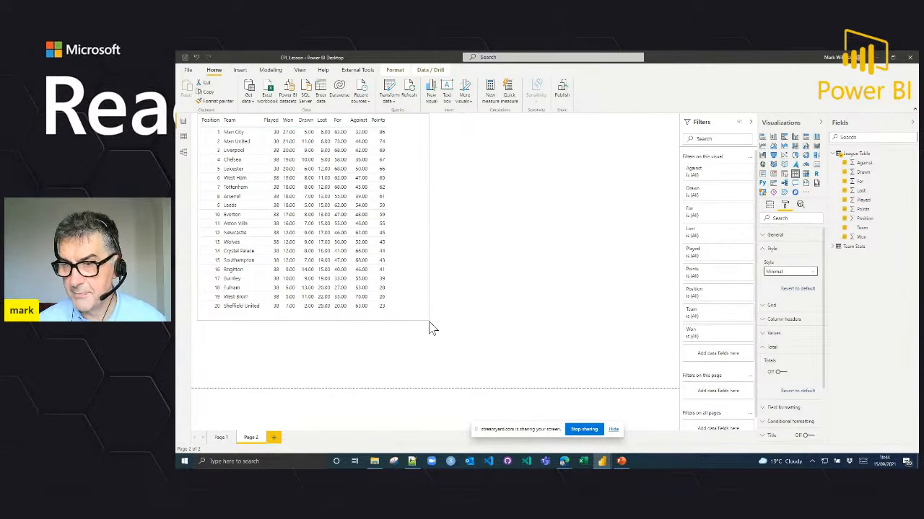
pyautogui.click(770, 250)
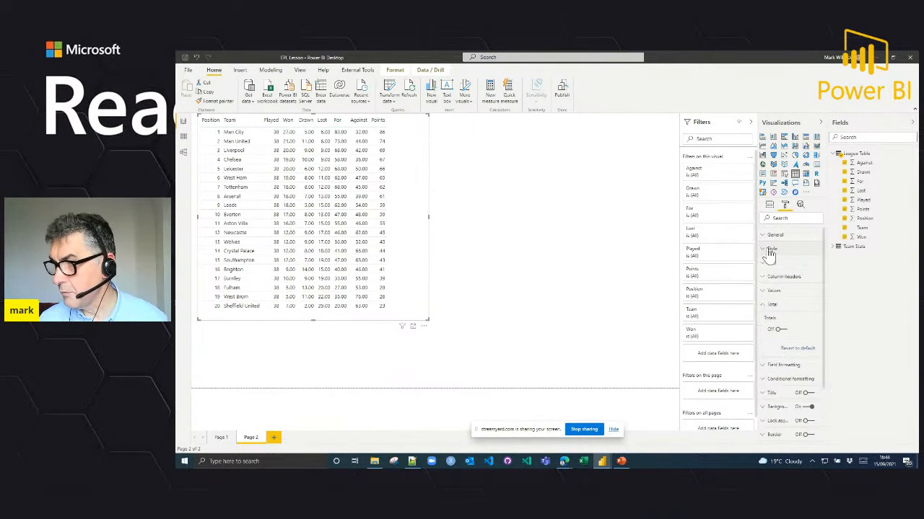
pyautogui.click(765, 306)
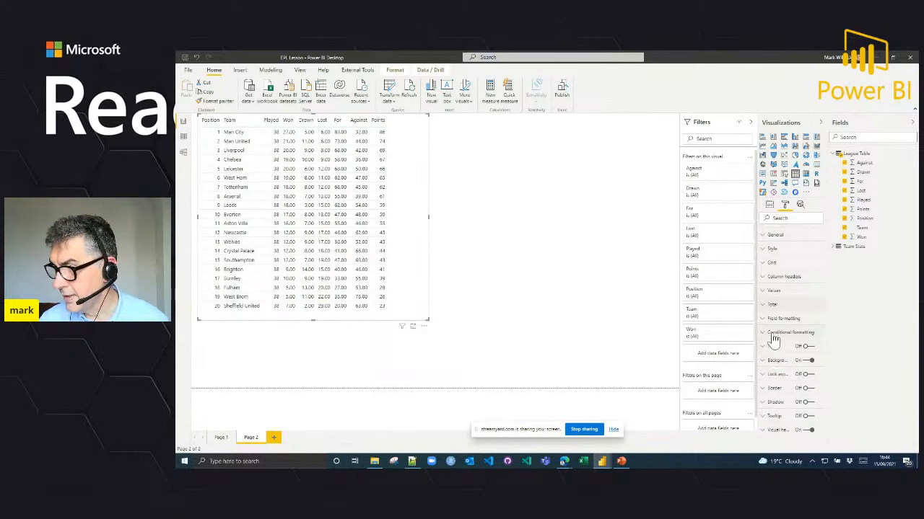
# Step: Turn on data bars as conditional formatting for the Points column of the league table
pyautogui.click(779, 333)
pyautogui.click(785, 348)
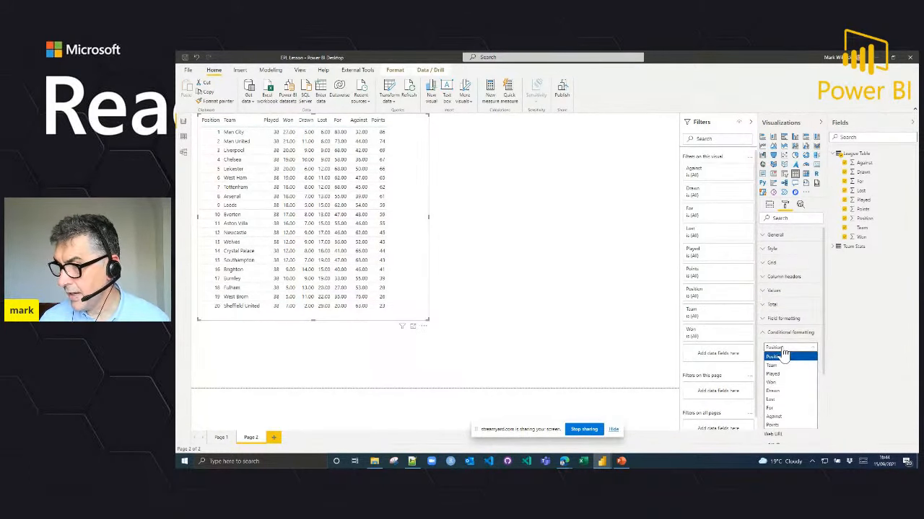
pyautogui.click(779, 425)
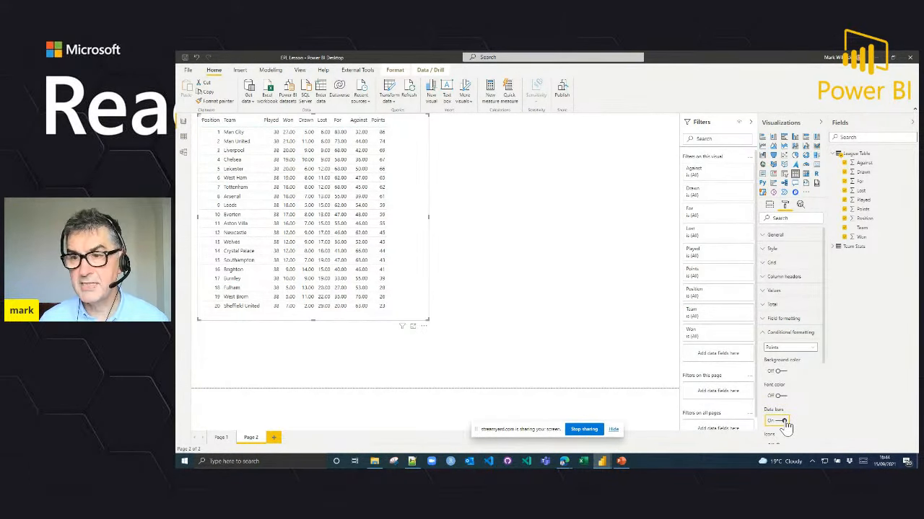
pyautogui.click(784, 423)
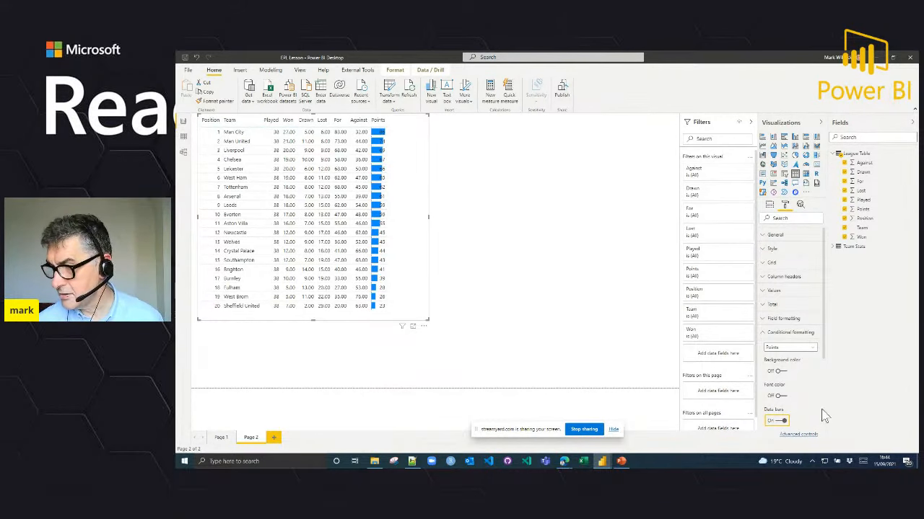
# Step: Change the positive bar color of the Points data bars to light blue and widen the Points column
pyautogui.click(808, 436)
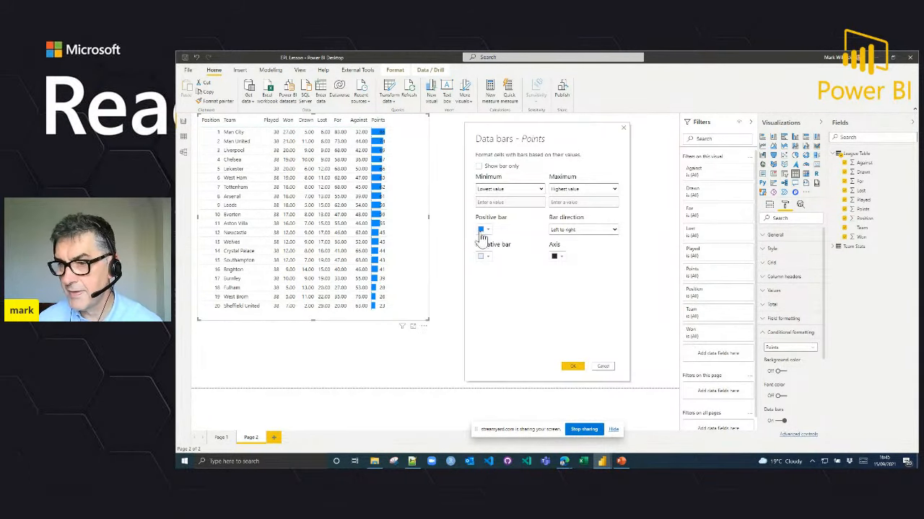
pyautogui.click(487, 231)
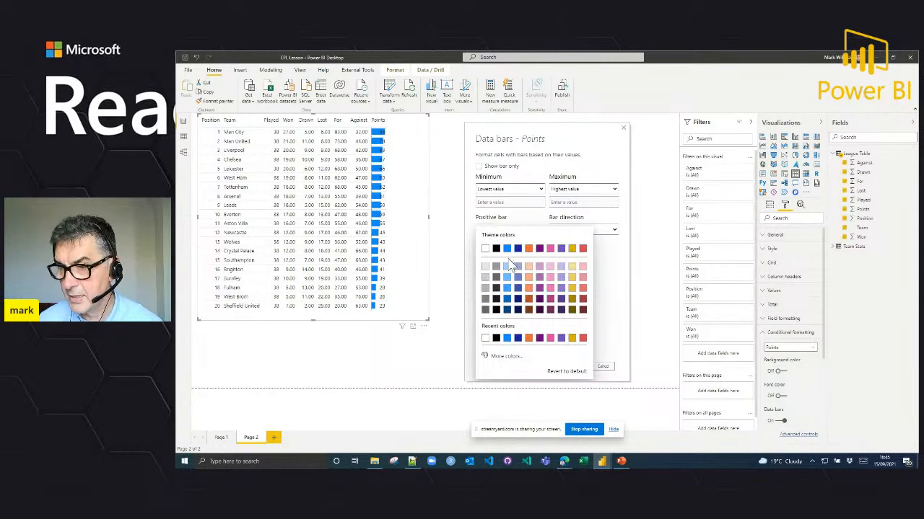
pyautogui.click(509, 267)
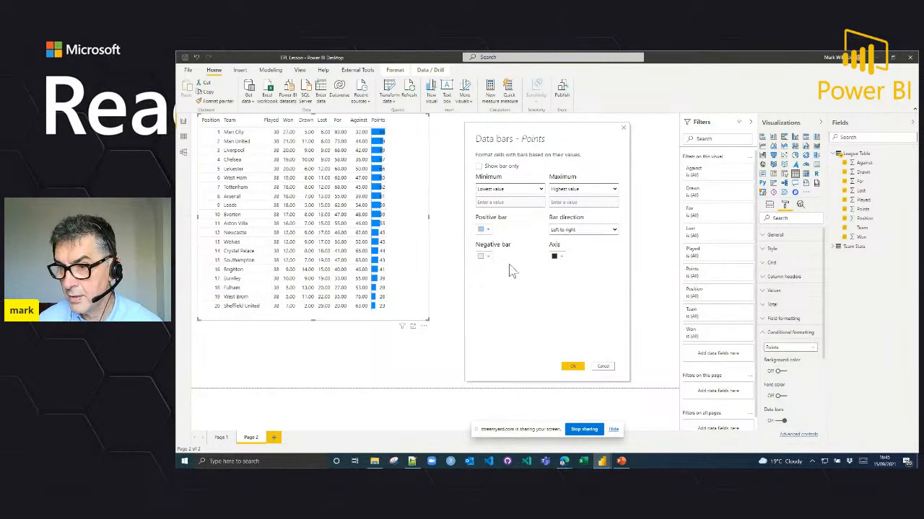
pyautogui.click(572, 368)
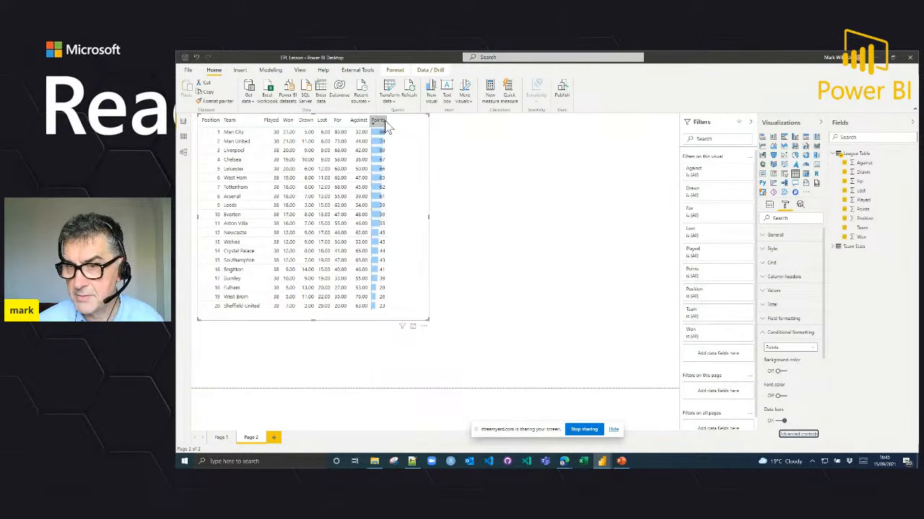
pyautogui.moveTo(381, 120); pyautogui.dragTo(404, 123)
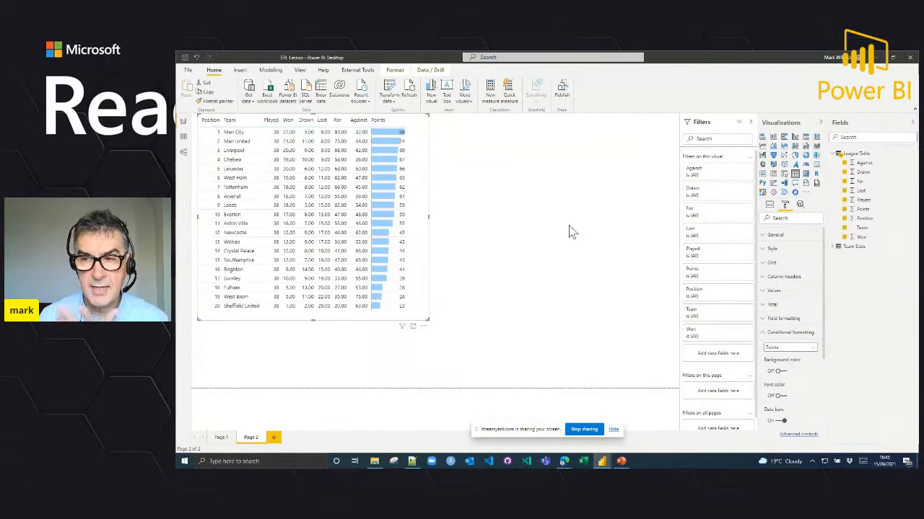
# Step: Add a second empty table visual to the right of the league table and stretch it to about the same height
pyautogui.click(542, 199)
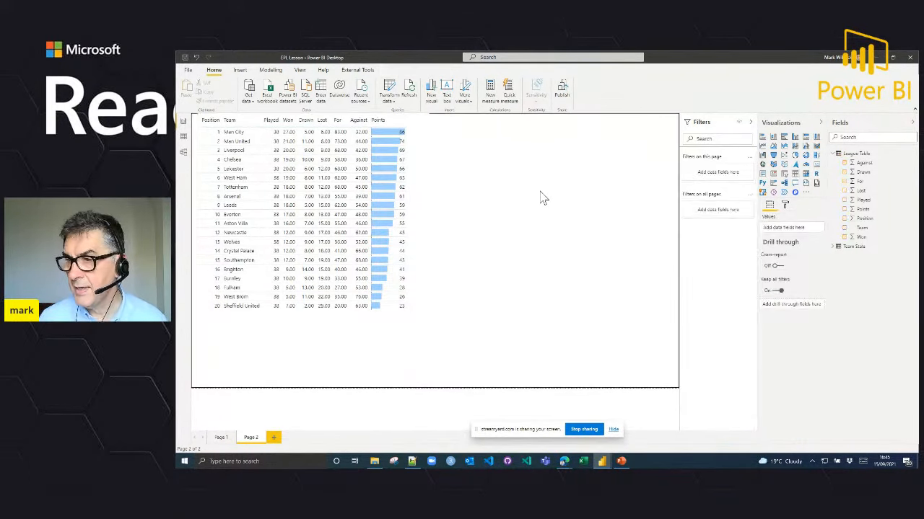
pyautogui.click(835, 248)
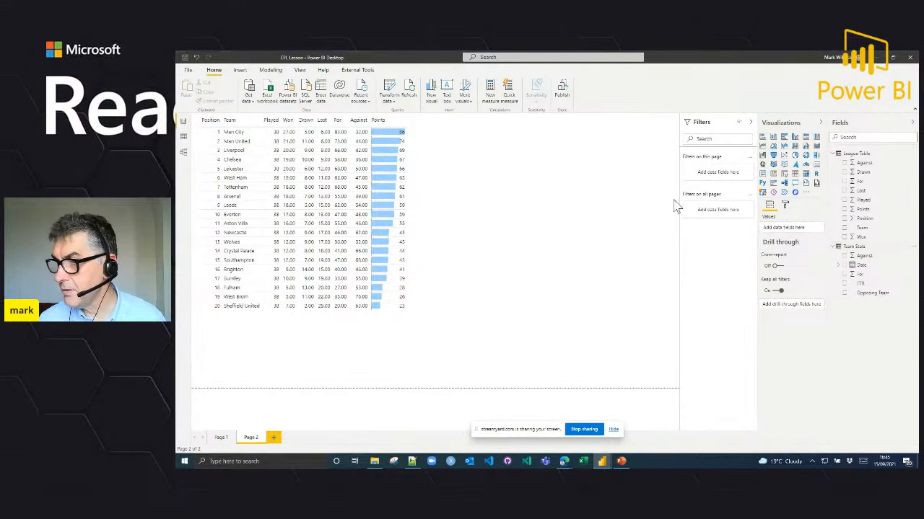
pyautogui.click(635, 182)
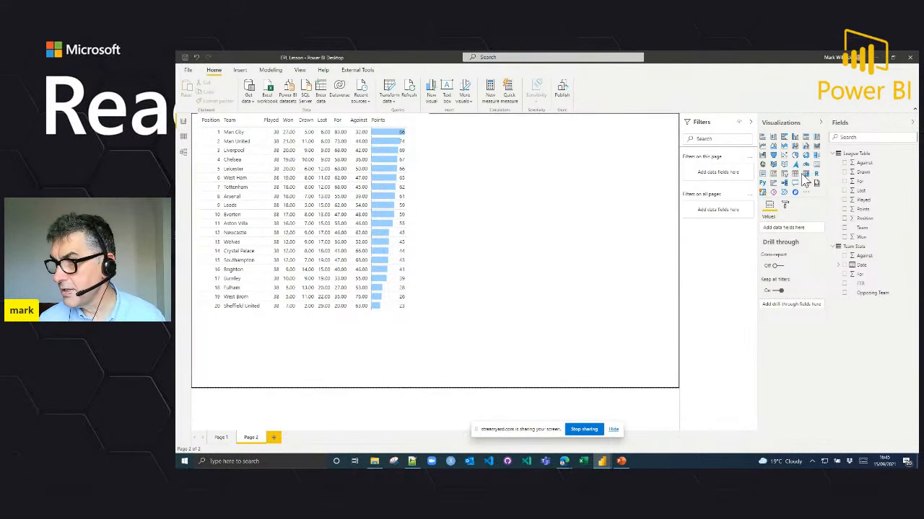
pyautogui.click(795, 173)
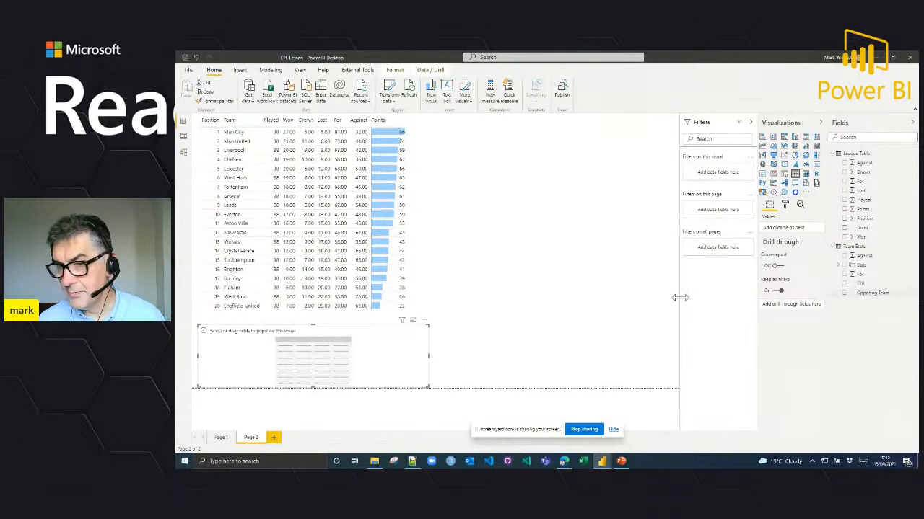
pyautogui.moveTo(406, 318); pyautogui.dragTo(633, 128)
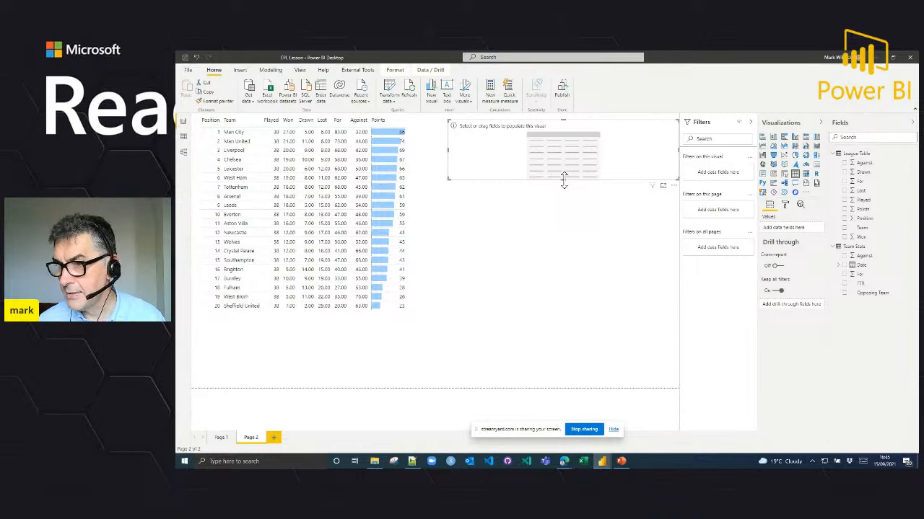
pyautogui.moveTo(562, 180); pyautogui.dragTo(574, 338)
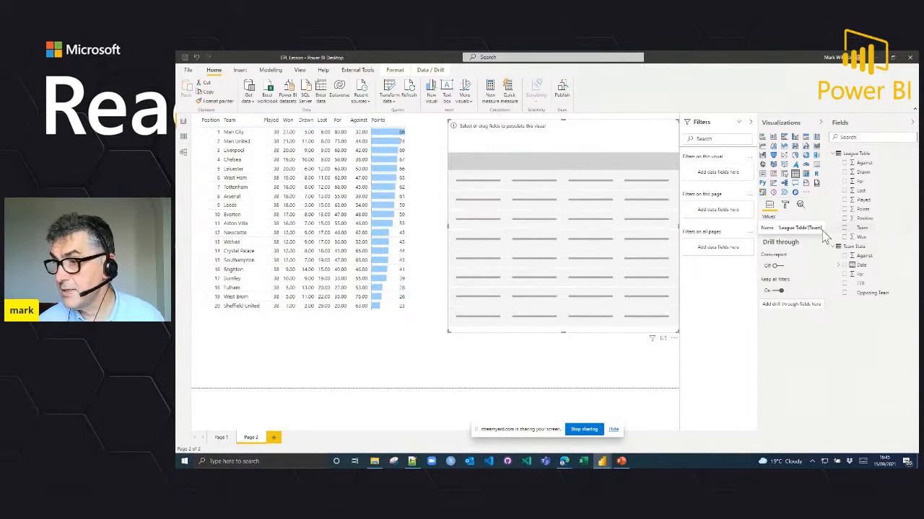
# Step: Add Team from League Table and Date from Team Stats to the new table, showing Date as a plain date instead of a hierarchy
pyautogui.click(844, 228)
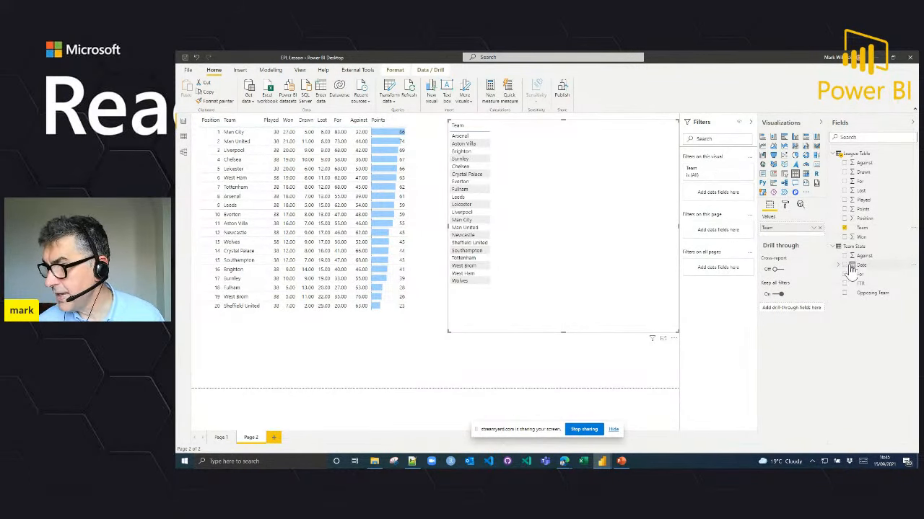
pyautogui.moveTo(857, 264); pyautogui.dragTo(794, 242)
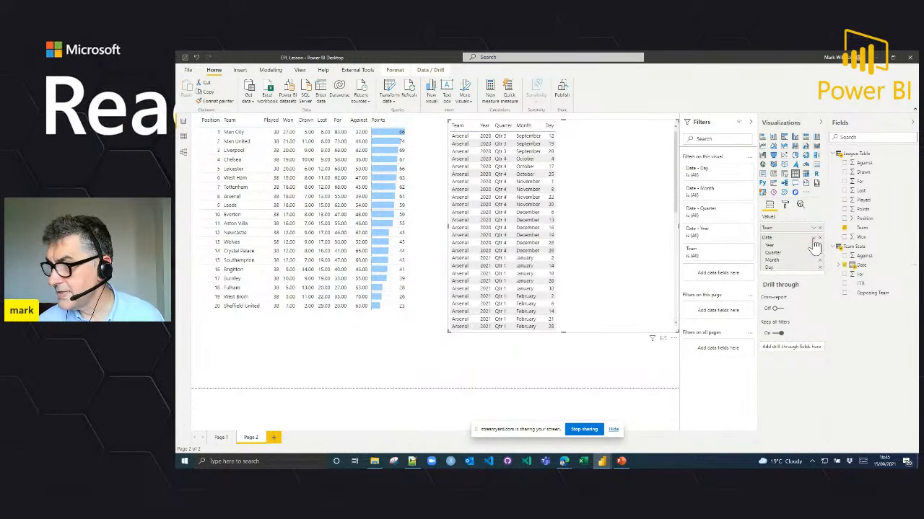
pyautogui.click(814, 238)
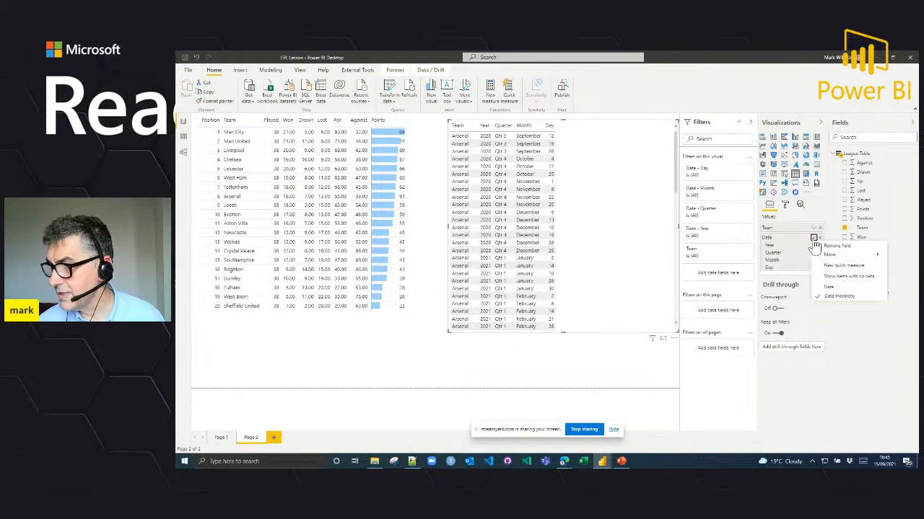
pyautogui.click(833, 287)
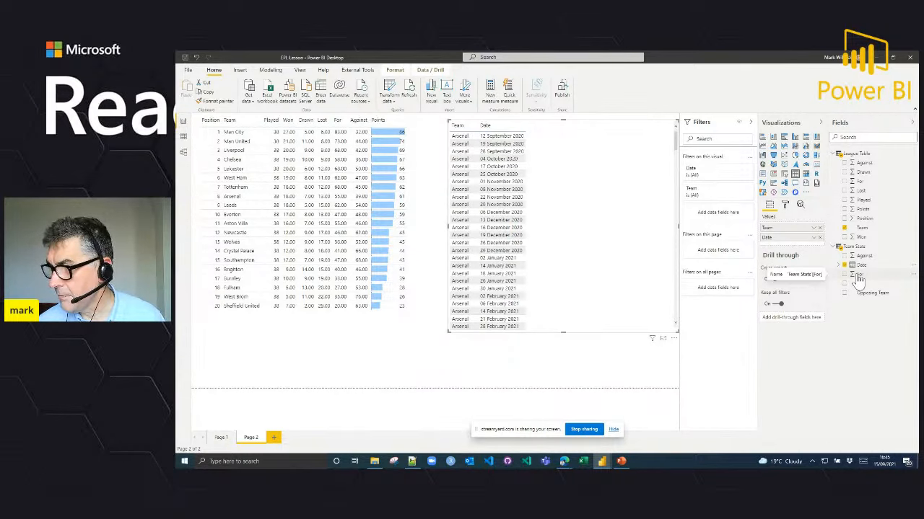
# Step: Add For, Against, FTR and Opposing Team from Team Stats to the match table, placing Opposing Team directly after Team
pyautogui.moveTo(859, 281); pyautogui.dragTo(800, 248)
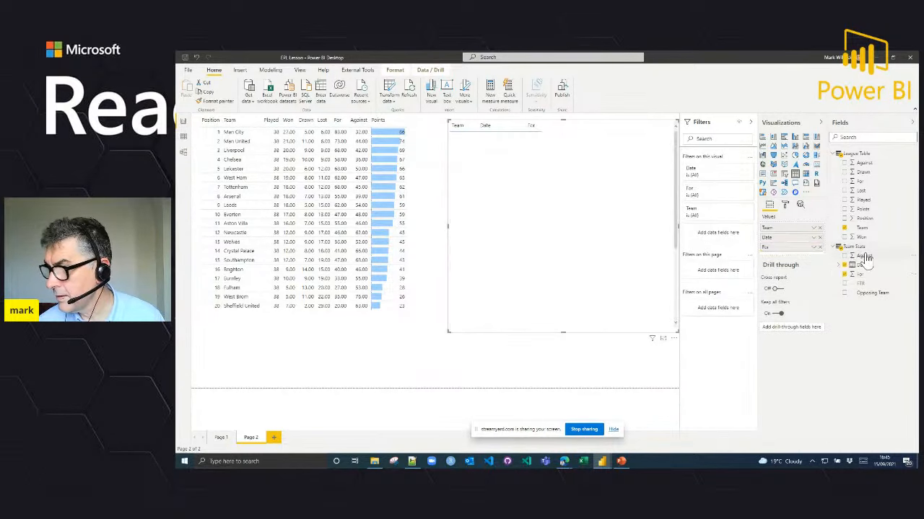
pyautogui.moveTo(864, 258); pyautogui.dragTo(801, 256)
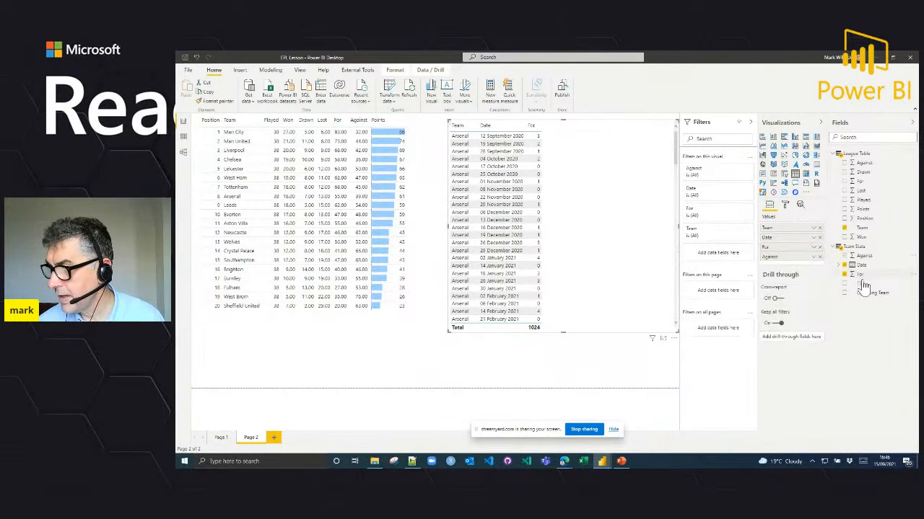
pyautogui.moveTo(864, 286); pyautogui.dragTo(804, 266)
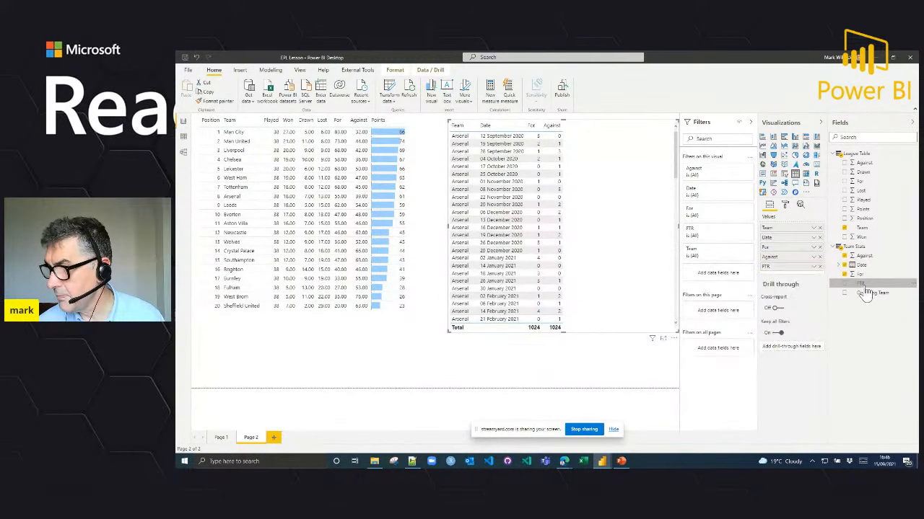
pyautogui.moveTo(870, 298); pyautogui.dragTo(798, 237)
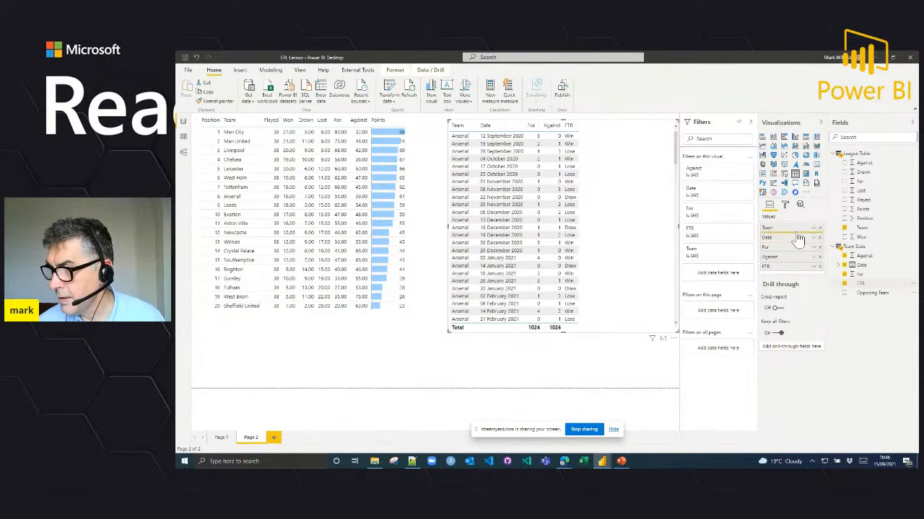
# Step: Filter the match table to Chelsea from the league table and sort the matches by Date, newest first
pyautogui.click(231, 160)
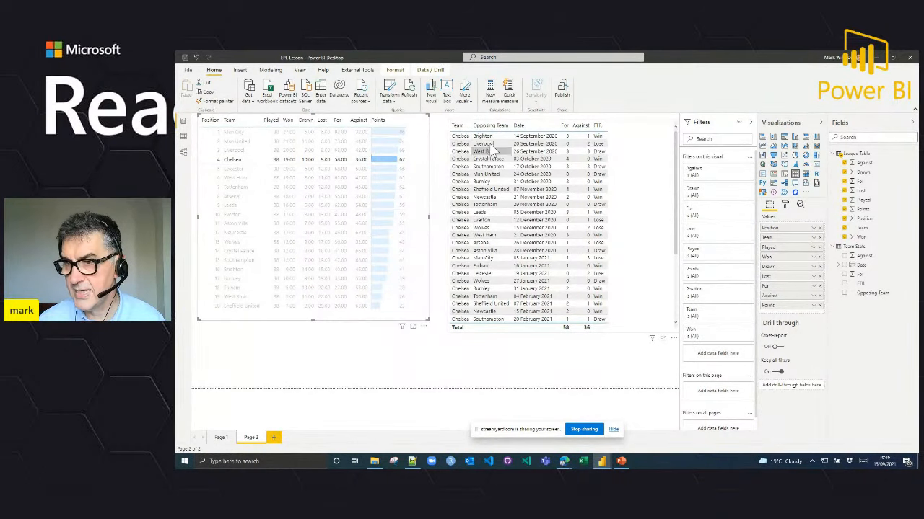
pyautogui.click(537, 130)
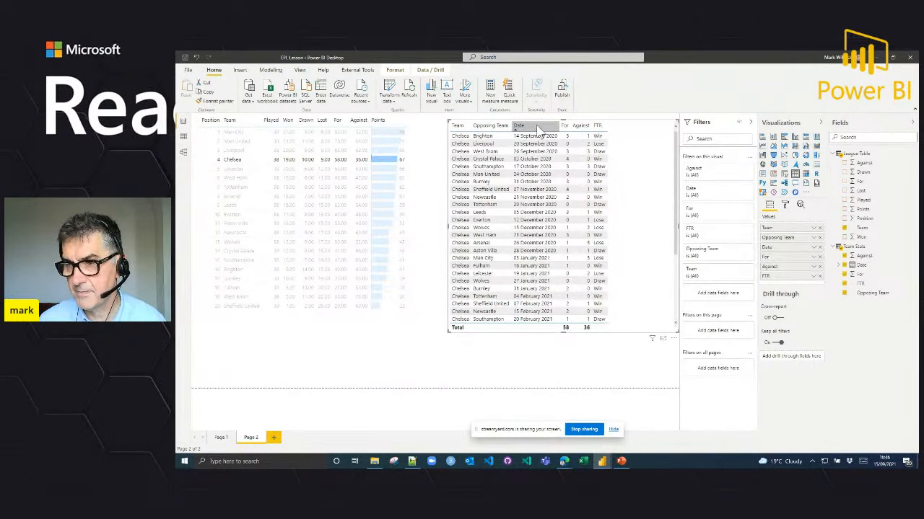
pyautogui.click(538, 129)
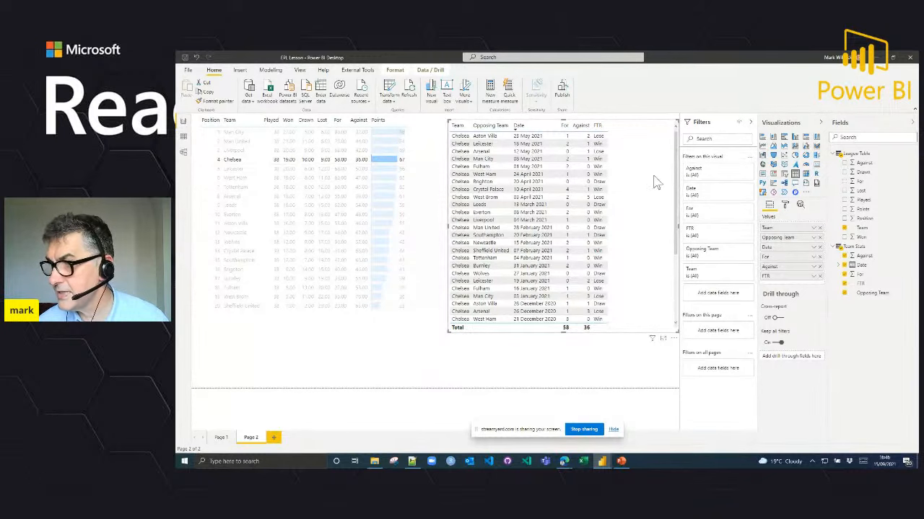
# Step: Remove Team from the match table and copy the league table's formatting onto it with Format Painter, keeping Chelsea as the filter
pyautogui.click(819, 228)
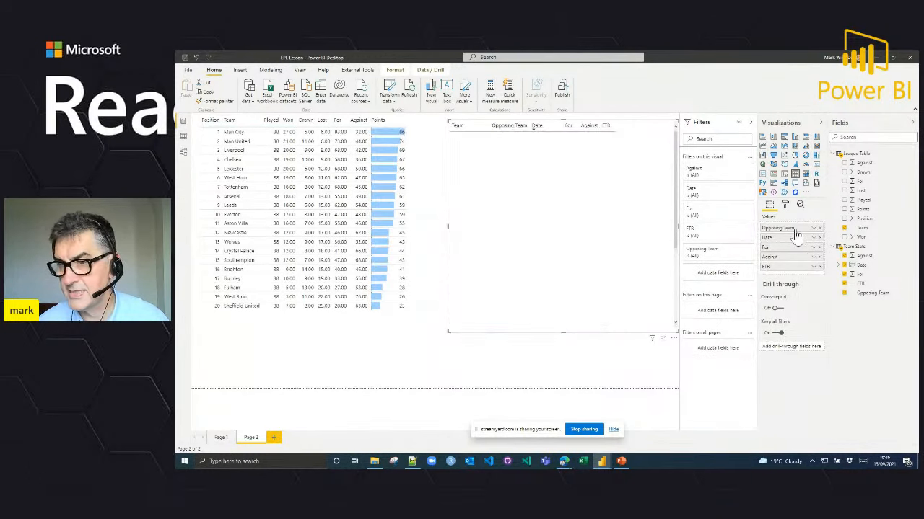
pyautogui.click(234, 160)
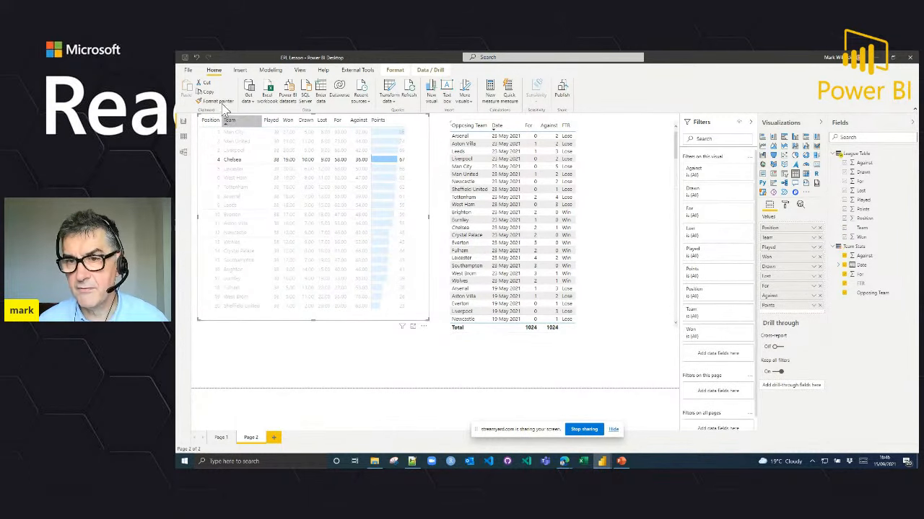
pyautogui.click(614, 181)
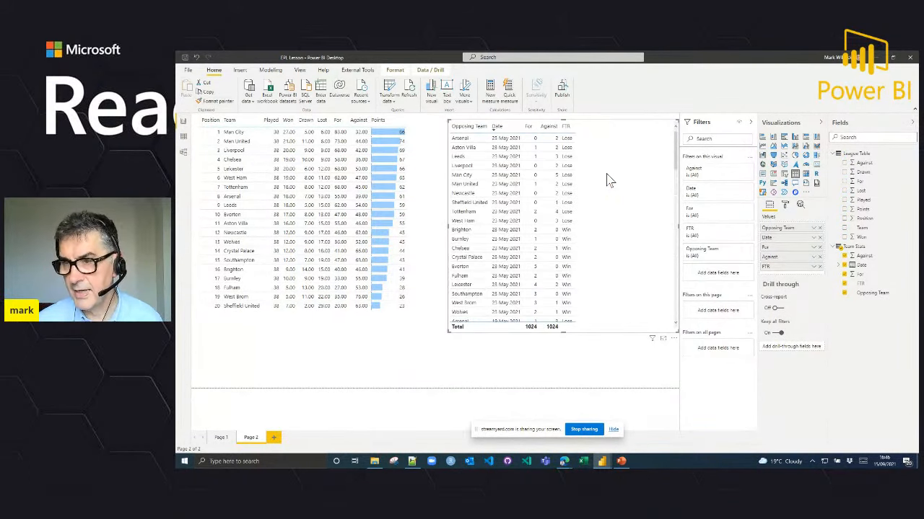
pyautogui.click(249, 160)
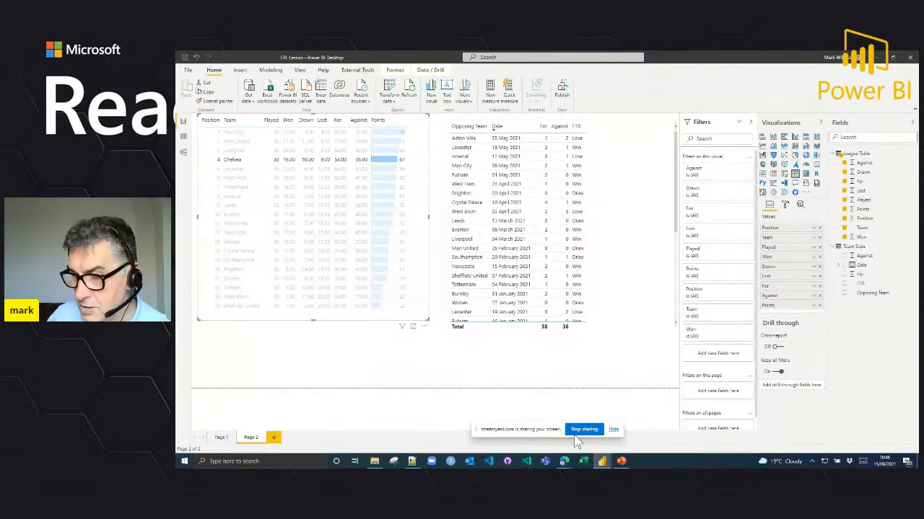
# Step: Switch to the EPL Analysis report and examine its finished league table and Liverpool match history
pyautogui.moveTo(609, 465)
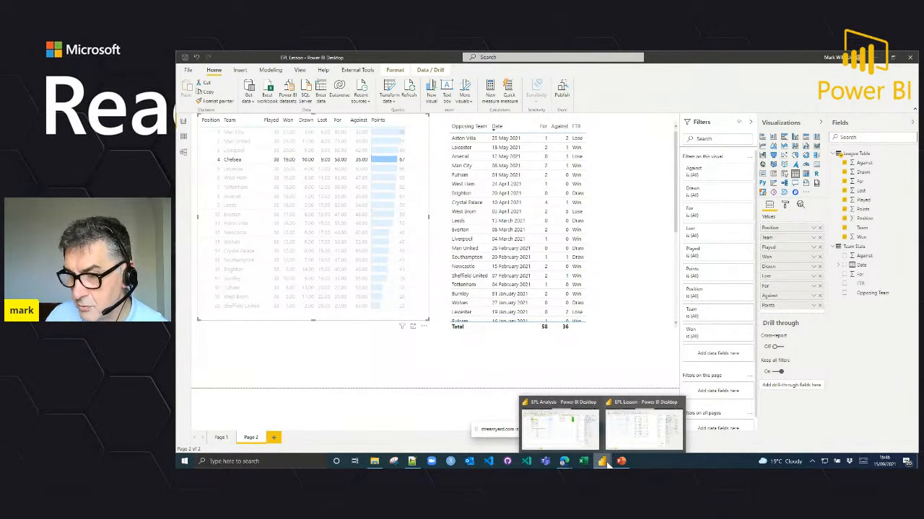
pyautogui.click(589, 446)
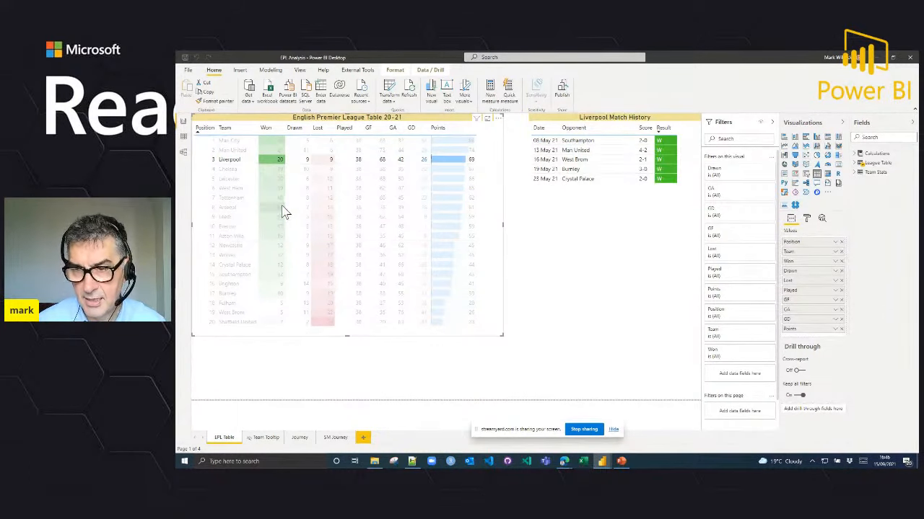
pyautogui.moveTo(284, 211)
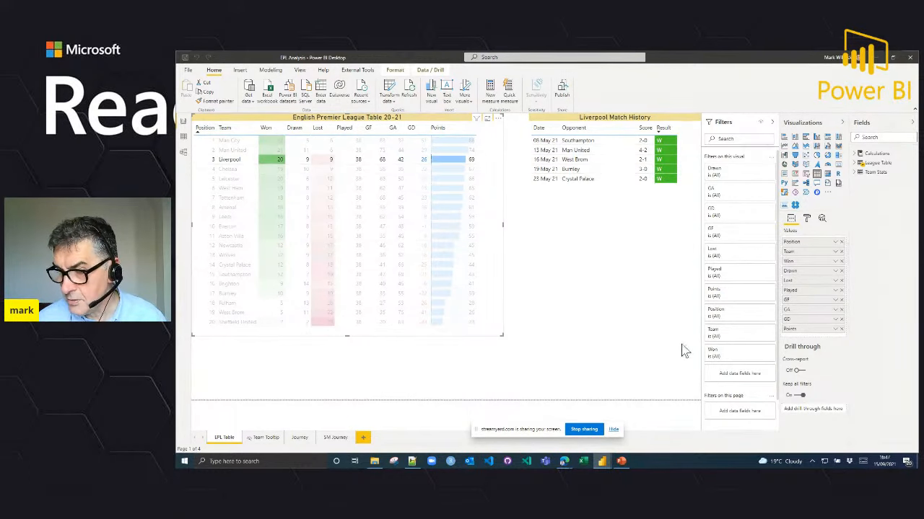
# Step: Switch to the Edge browser and view the London Business Analytics Group's Meetup page with its upcoming and past events
pyautogui.moveTo(567, 462)
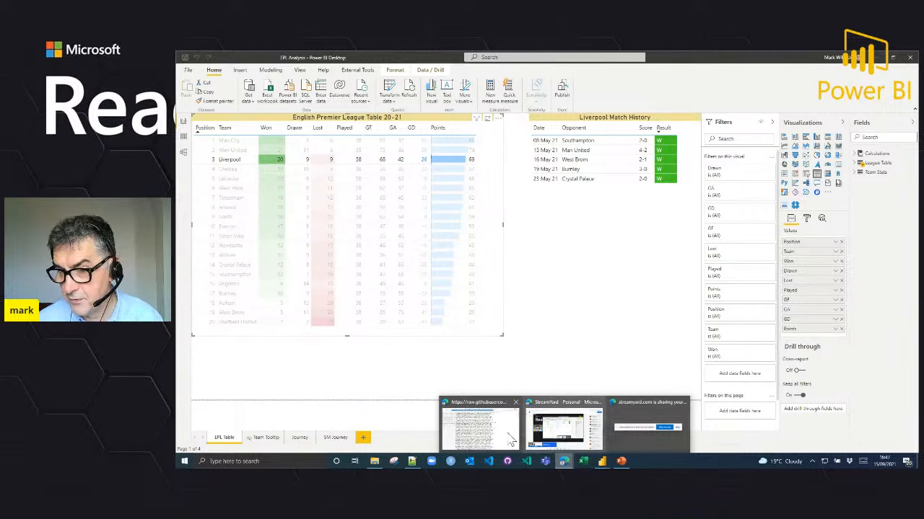
pyautogui.click(476, 427)
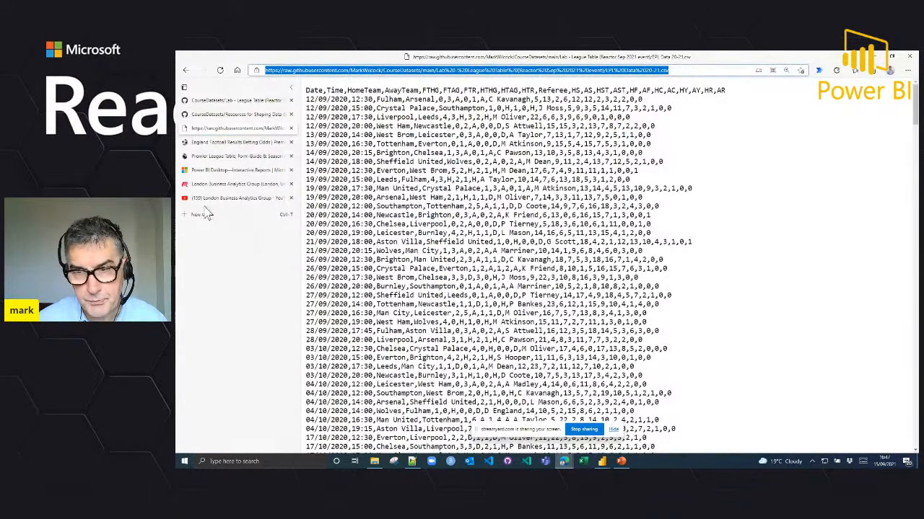
pyautogui.click(233, 185)
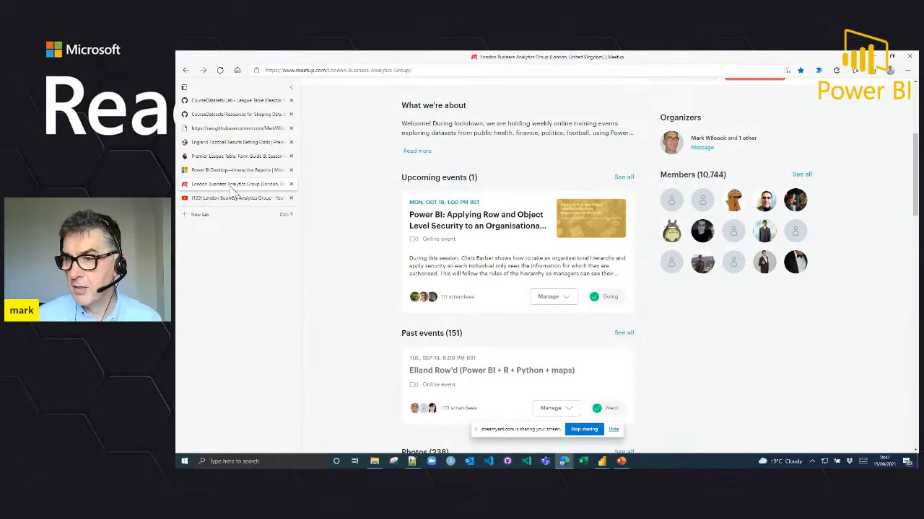
pyautogui.scroll(5, 456, 220)
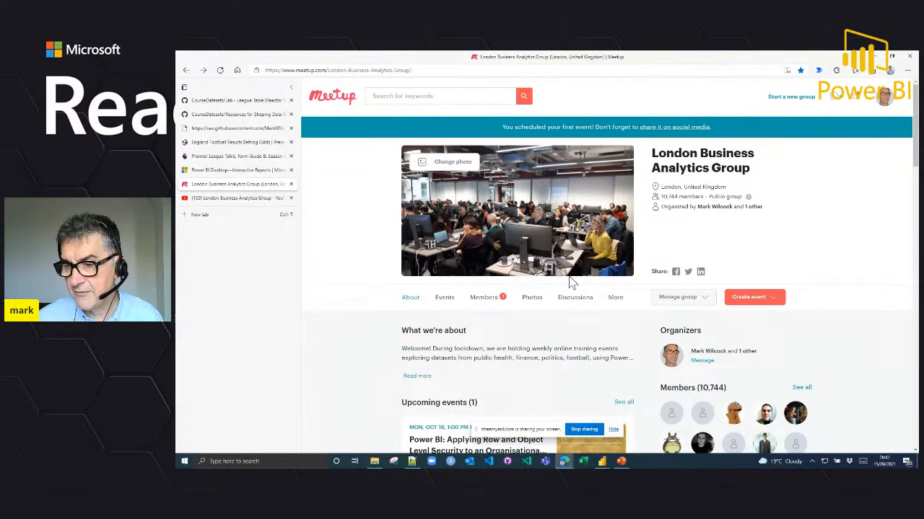
pyautogui.scroll(-1, 570, 281)
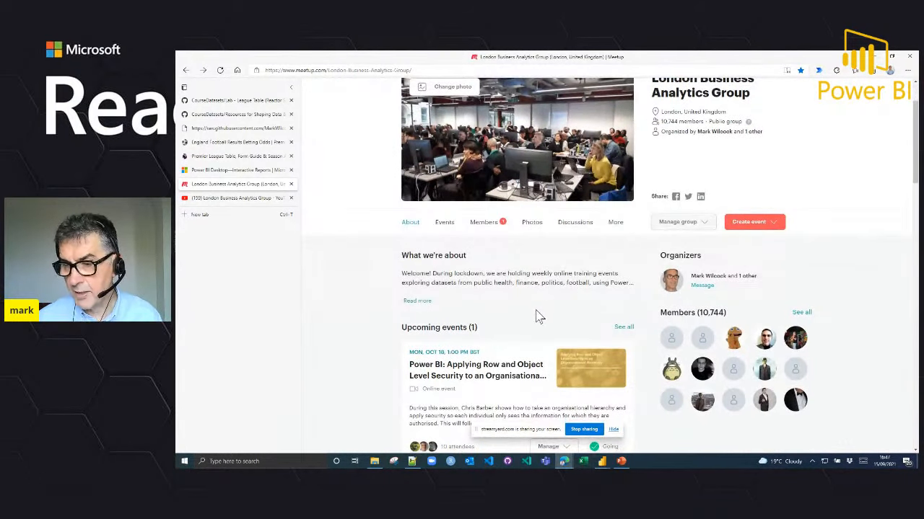
pyautogui.scroll(-1, 534, 314)
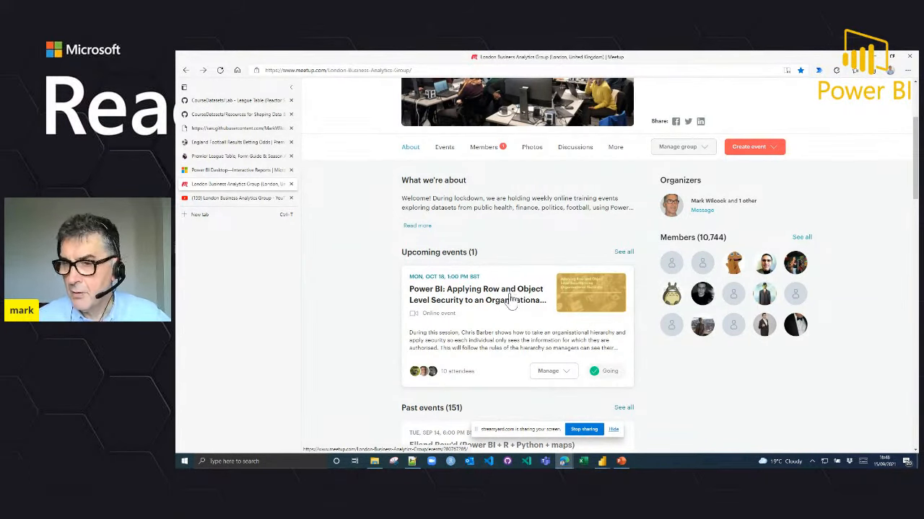
# Step: Open the London Business Analytics Group's YouTube channel and look through its Power BI and machine learning playlists
pyautogui.click(246, 199)
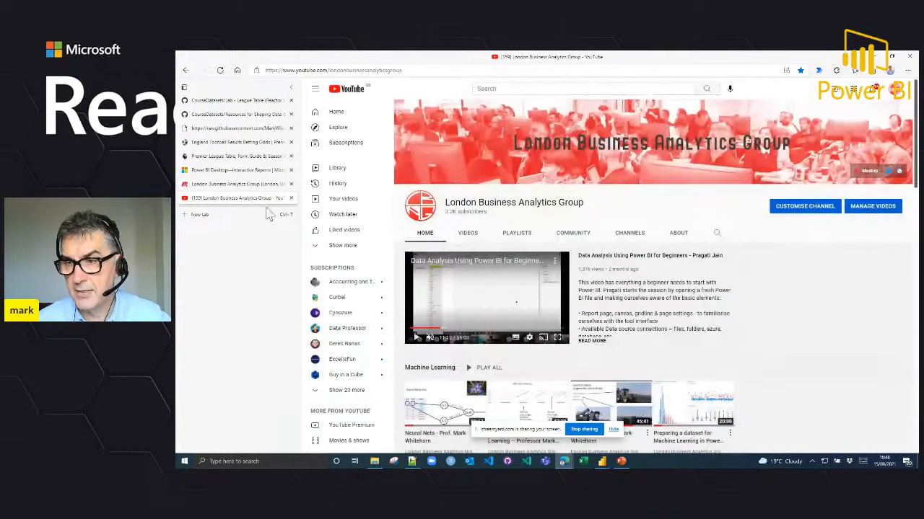
pyautogui.scroll(-3, 783, 272)
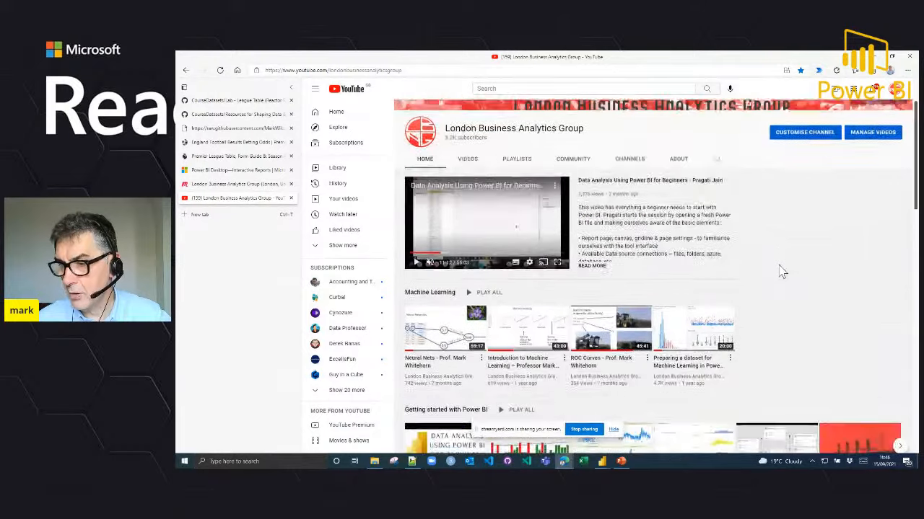
pyautogui.scroll(-3, 783, 272)
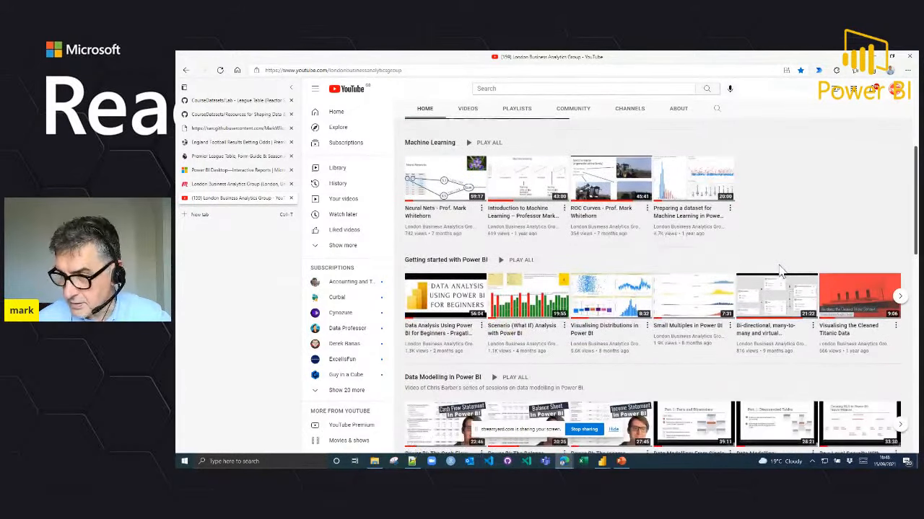
pyautogui.scroll(-4, 782, 271)
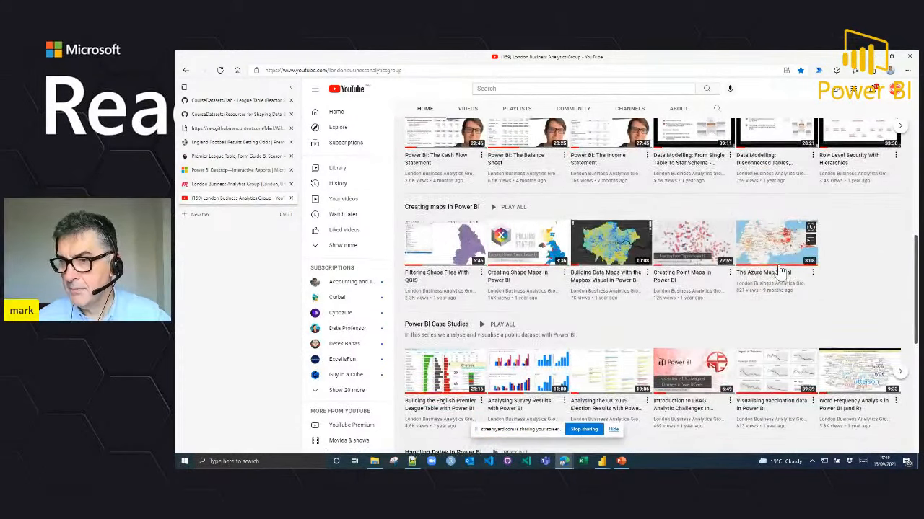
pyautogui.scroll(3, 782, 271)
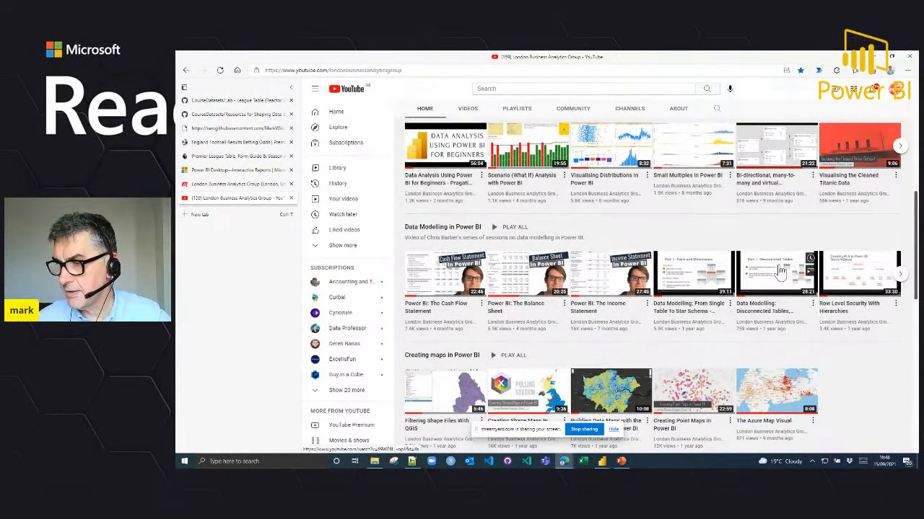
pyautogui.scroll(3, 728, 256)
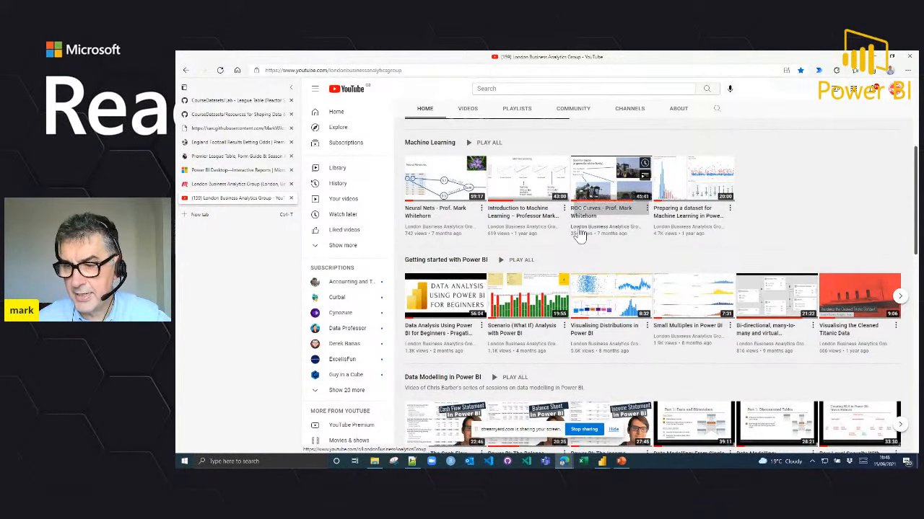
pyautogui.scroll(-10, 581, 237)
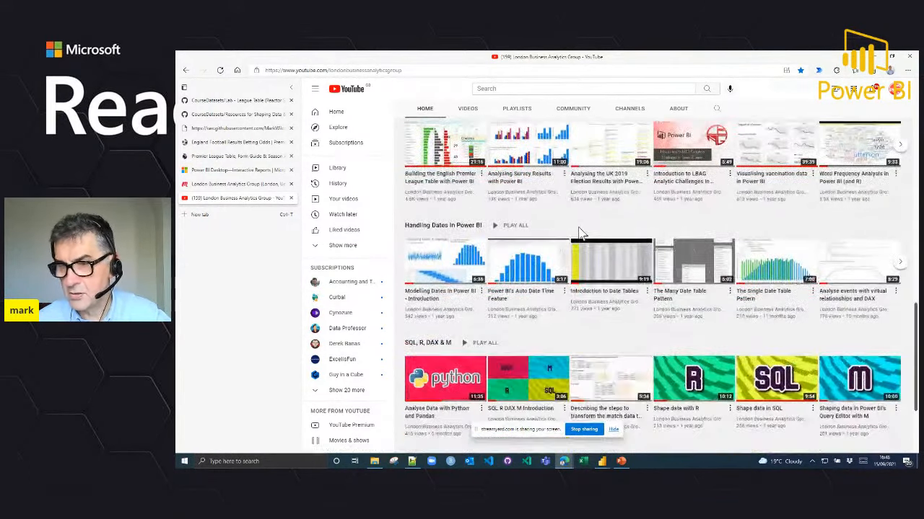
pyautogui.scroll(15, 581, 232)
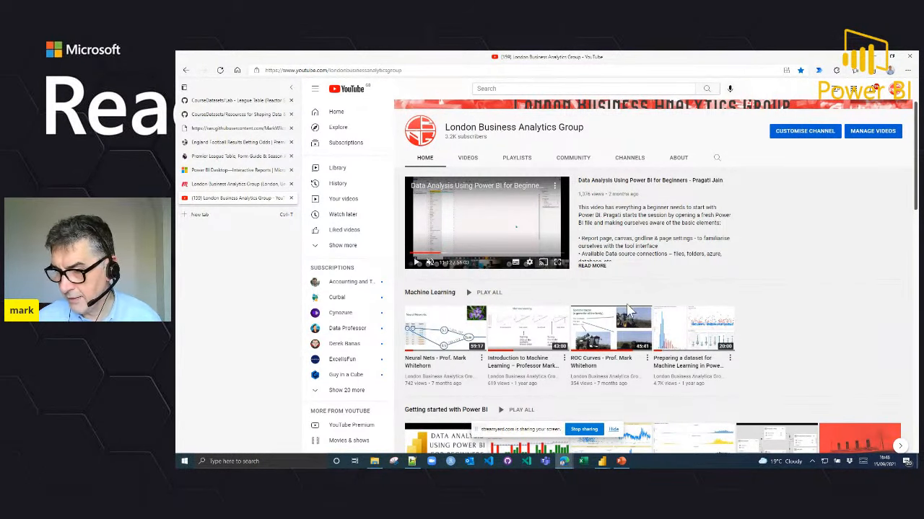
# Step: Switch to the PowerPoint presentation and show the final slide about analysing and visualising project data in Power BI and Excel
pyautogui.click(622, 462)
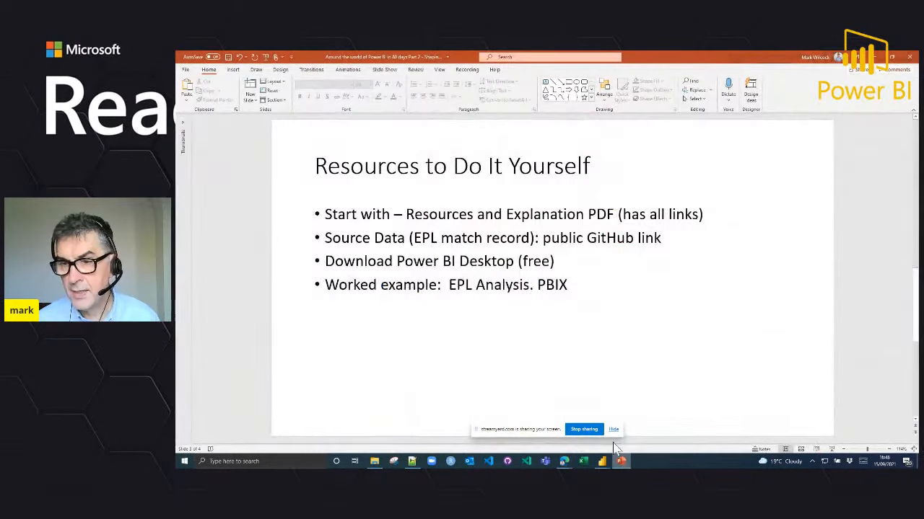
pyautogui.click(521, 339)
pyautogui.scroll(-2, 523, 341)
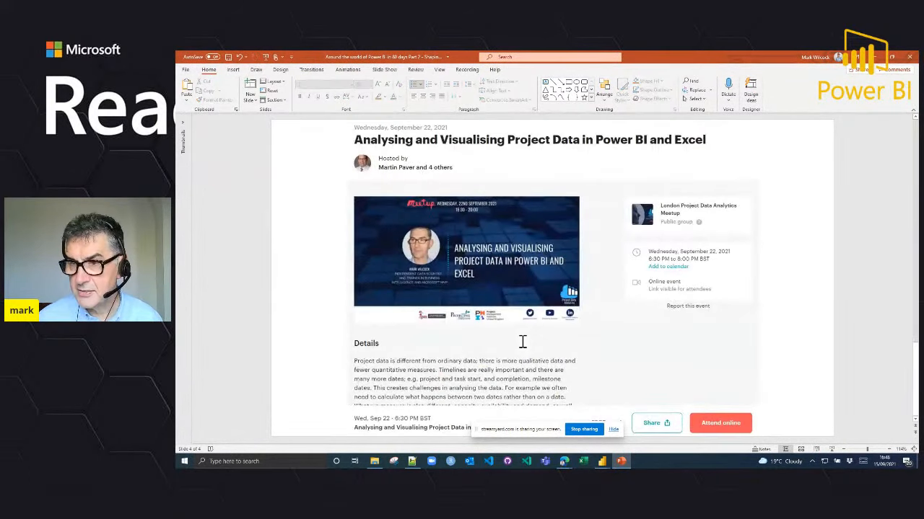